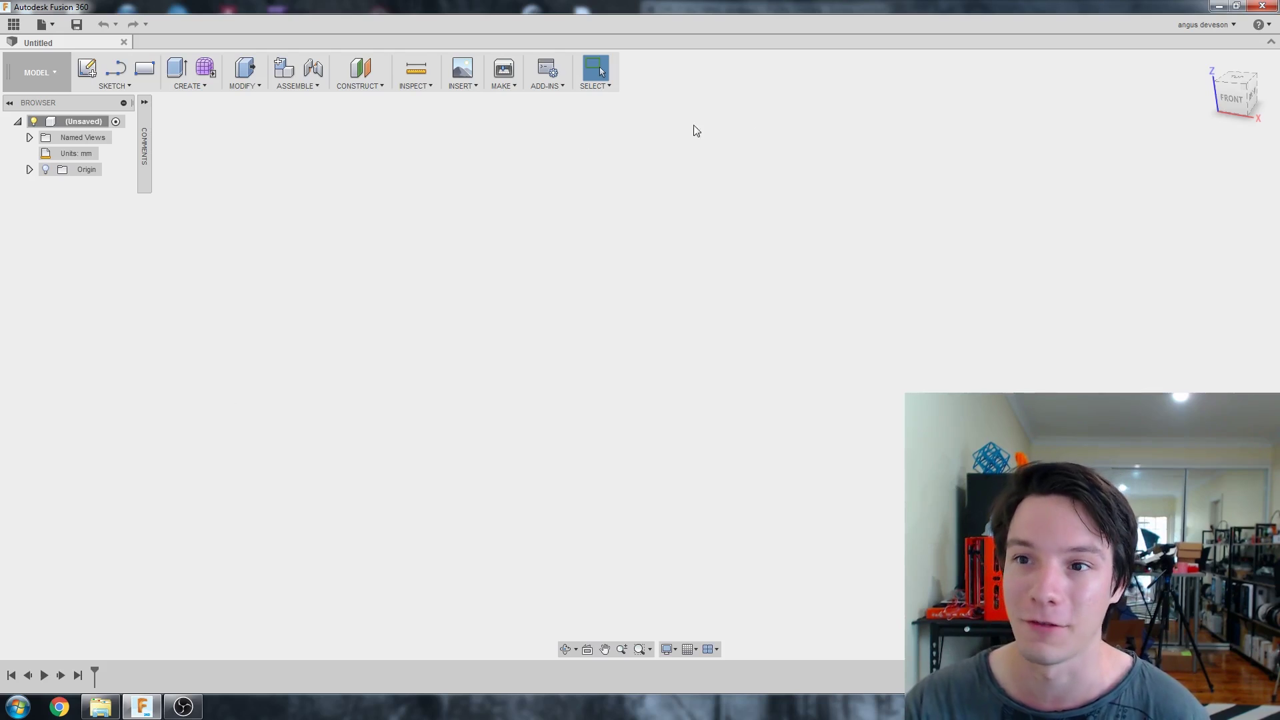
Open the preferences and check the default units for design, CAM and simulation
click(1212, 24)
click(1203, 59)
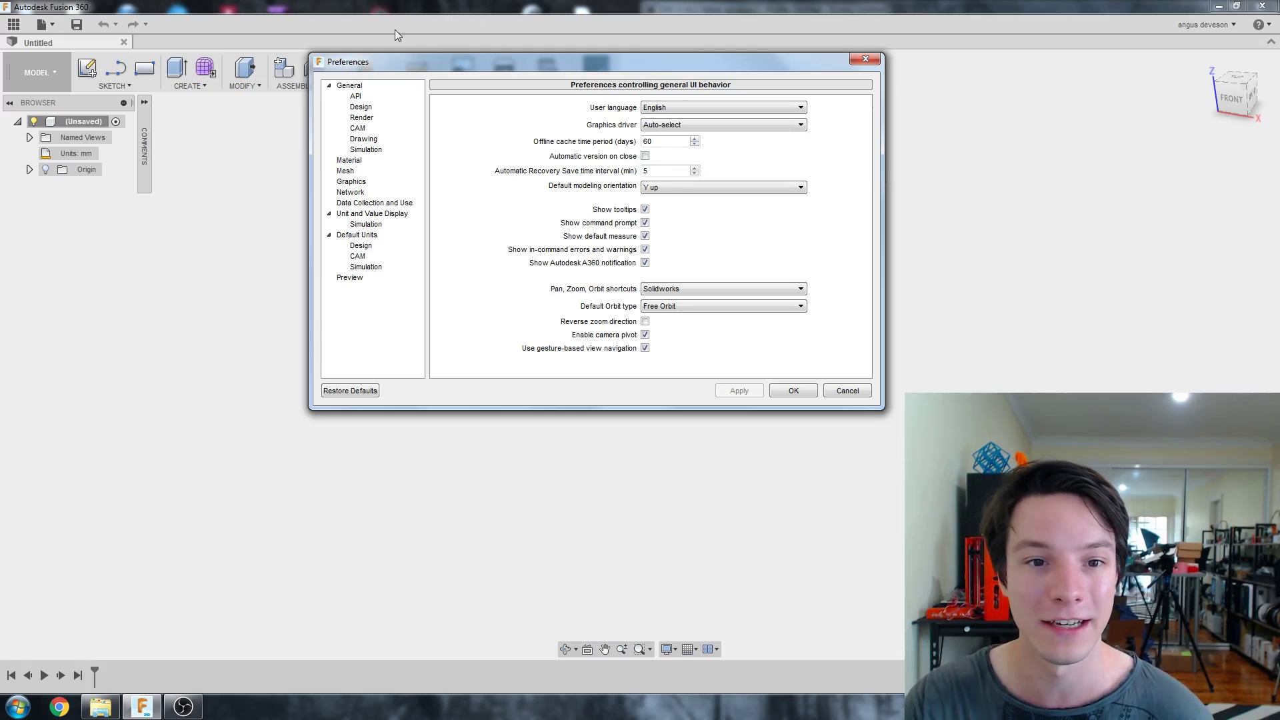
click(359, 246)
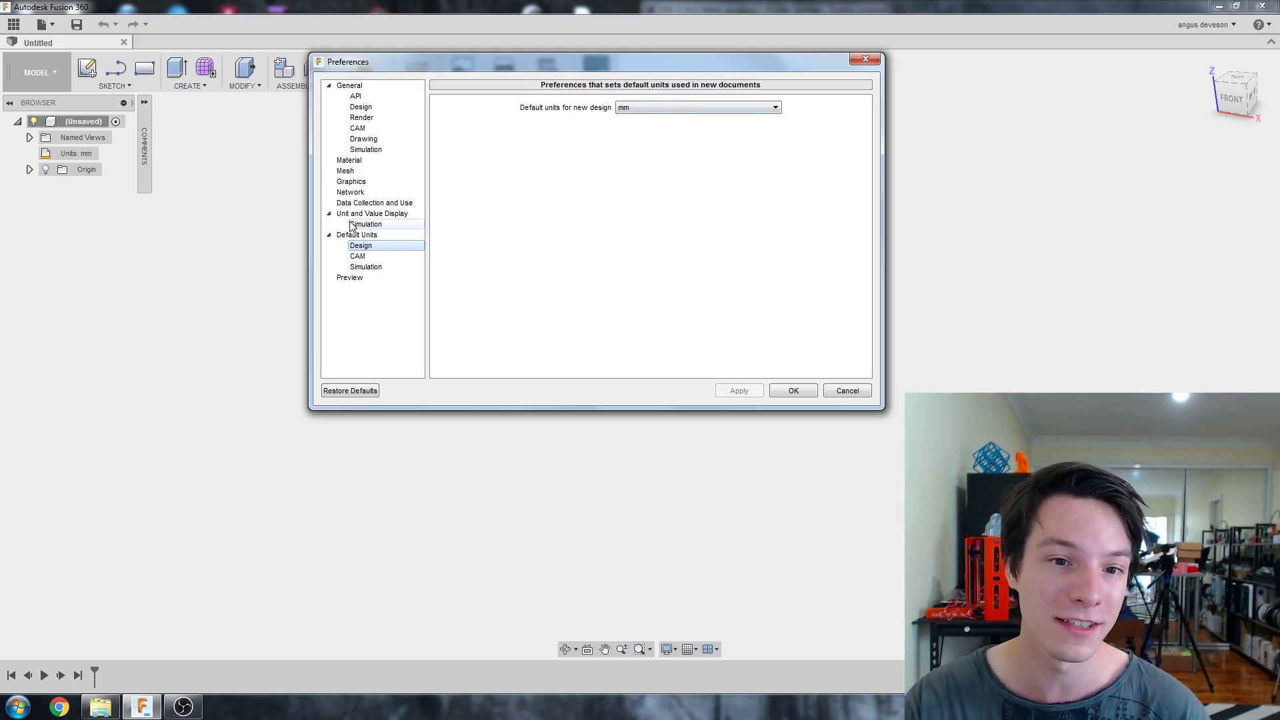
click(359, 257)
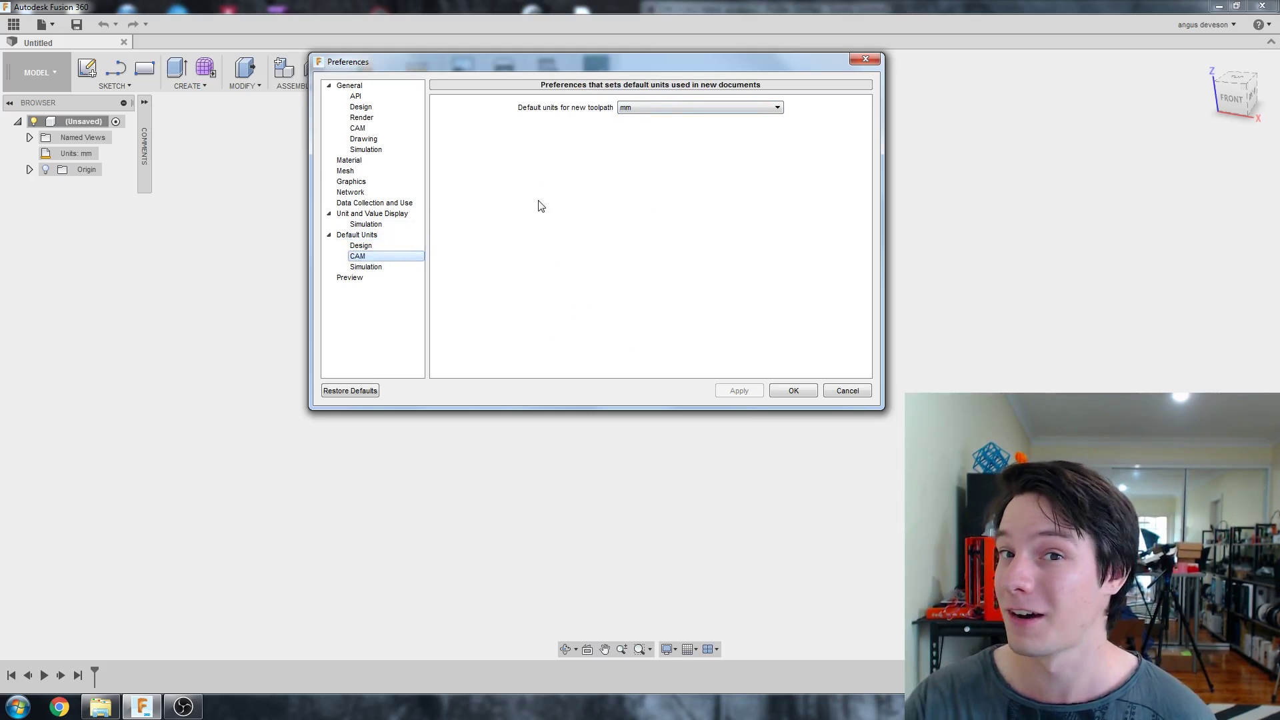
click(368, 267)
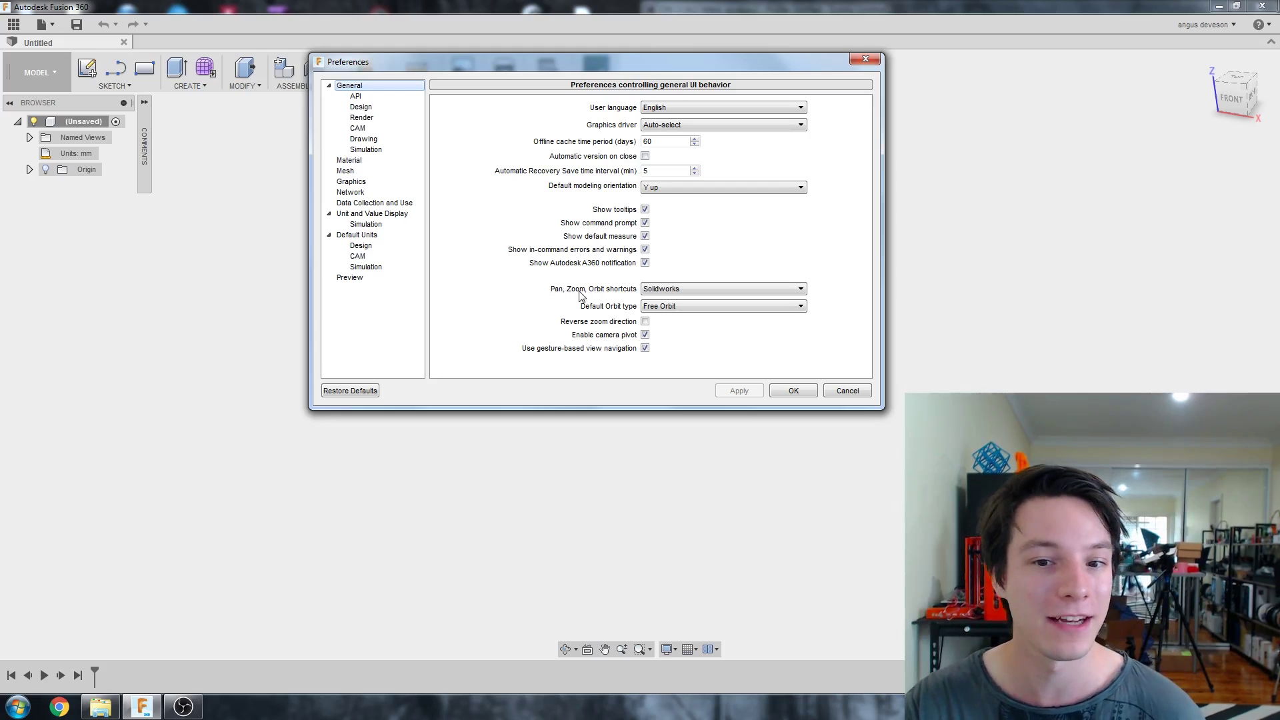
Choose Solidworks for the pan, zoom and orbit shortcuts in the general preferences
click(656, 290)
click(666, 327)
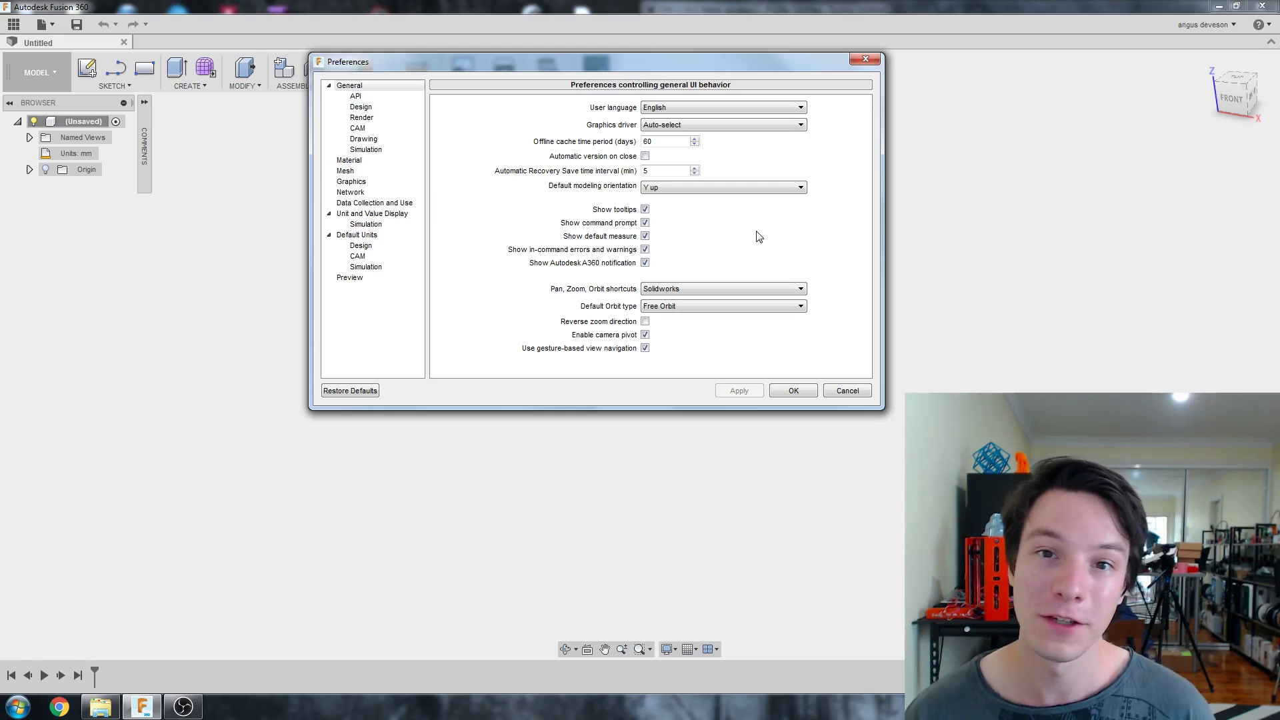
click(777, 288)
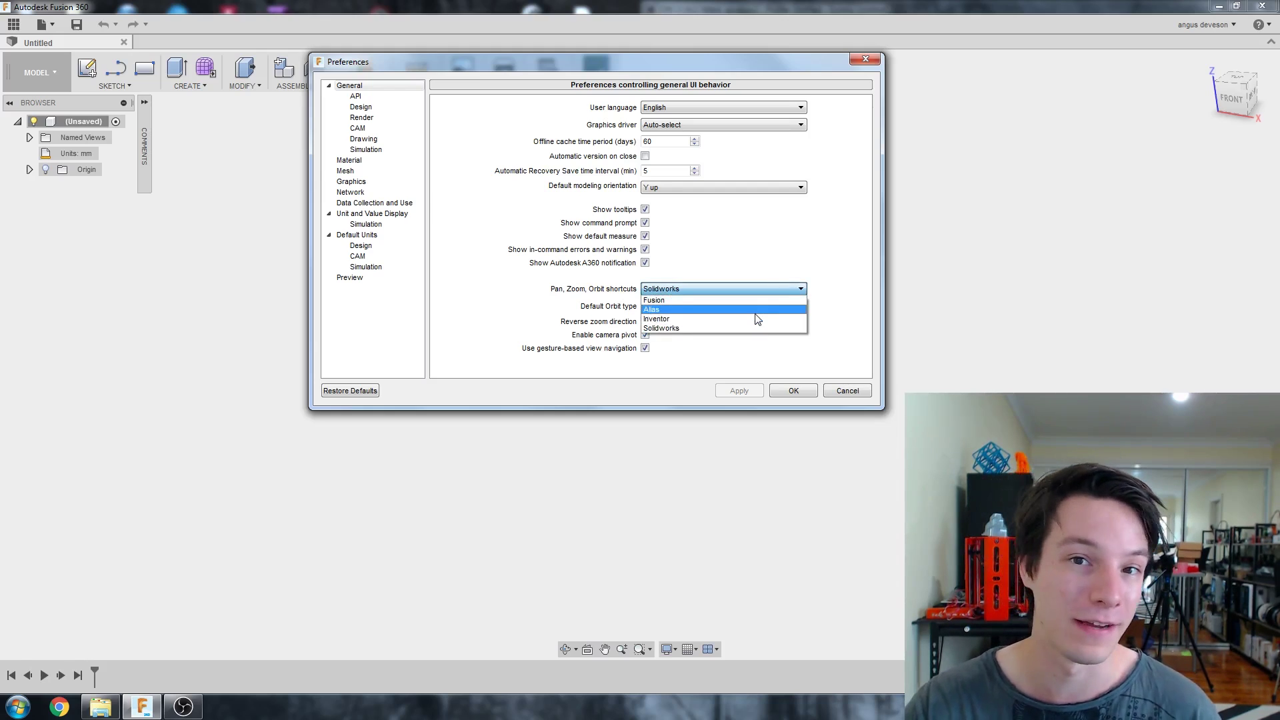
click(753, 287)
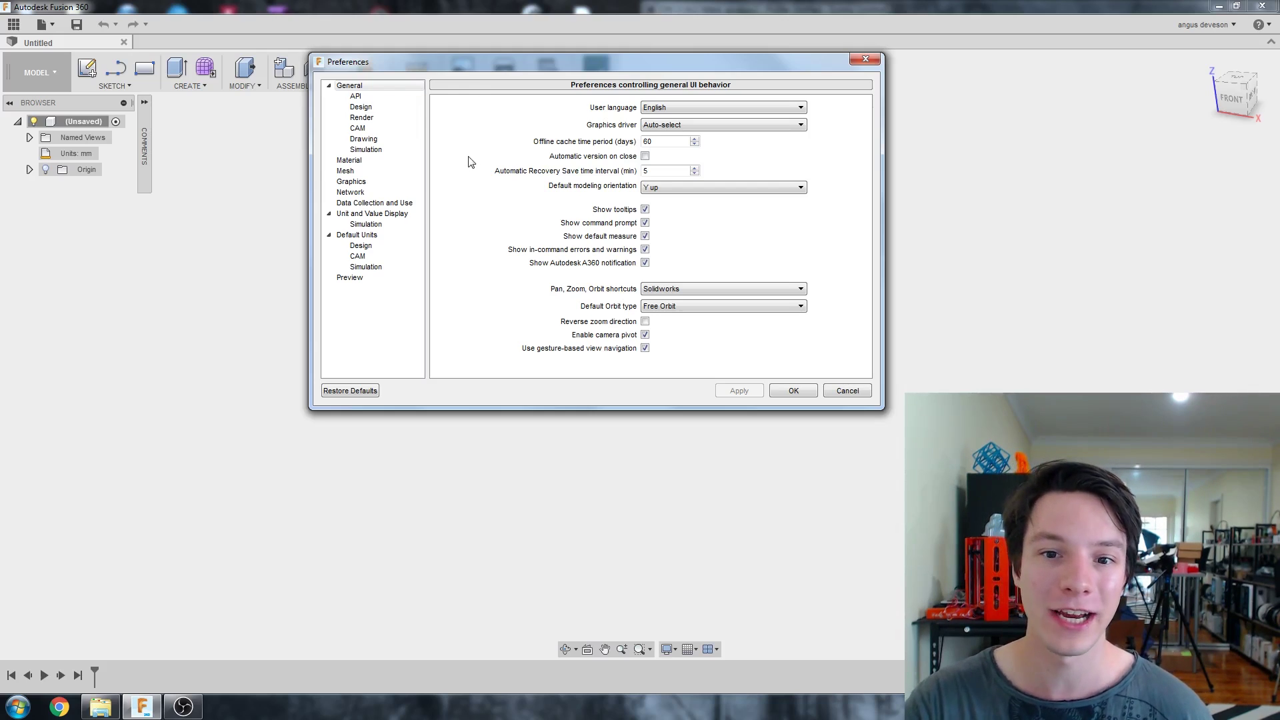
Set the default modeling orientation to Z up, apply the change and close the preferences
click(667, 188)
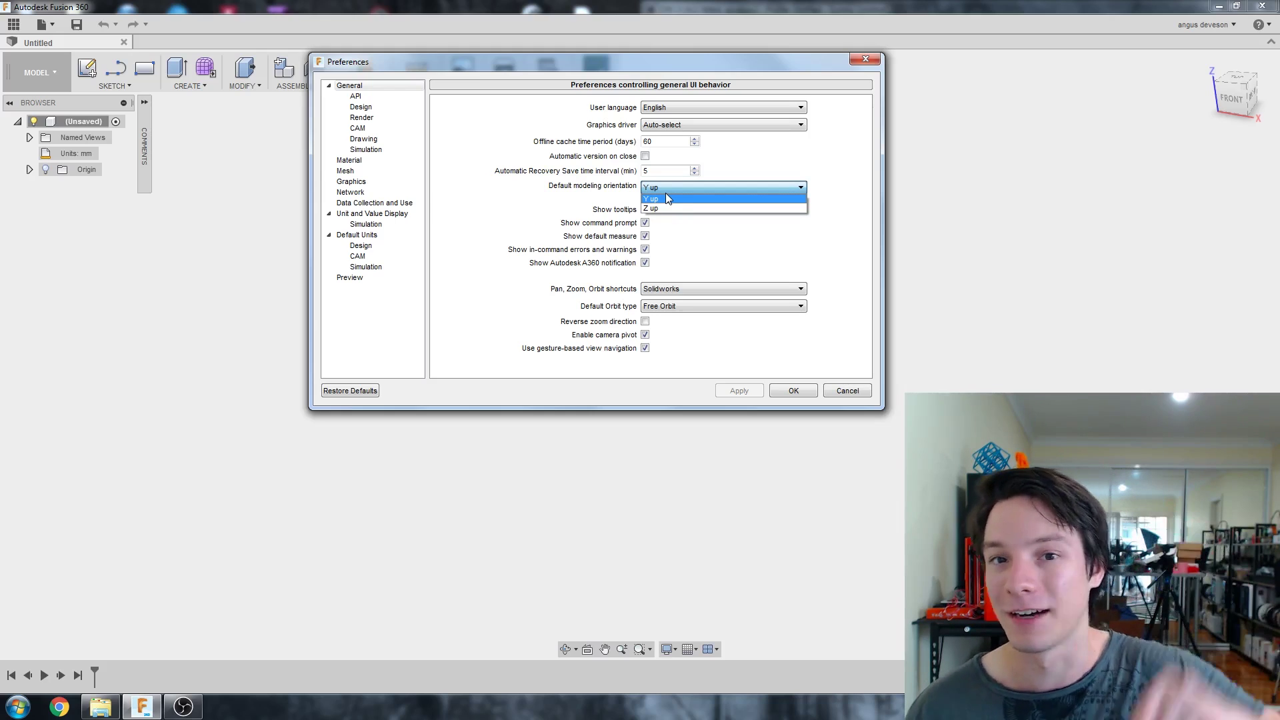
click(718, 208)
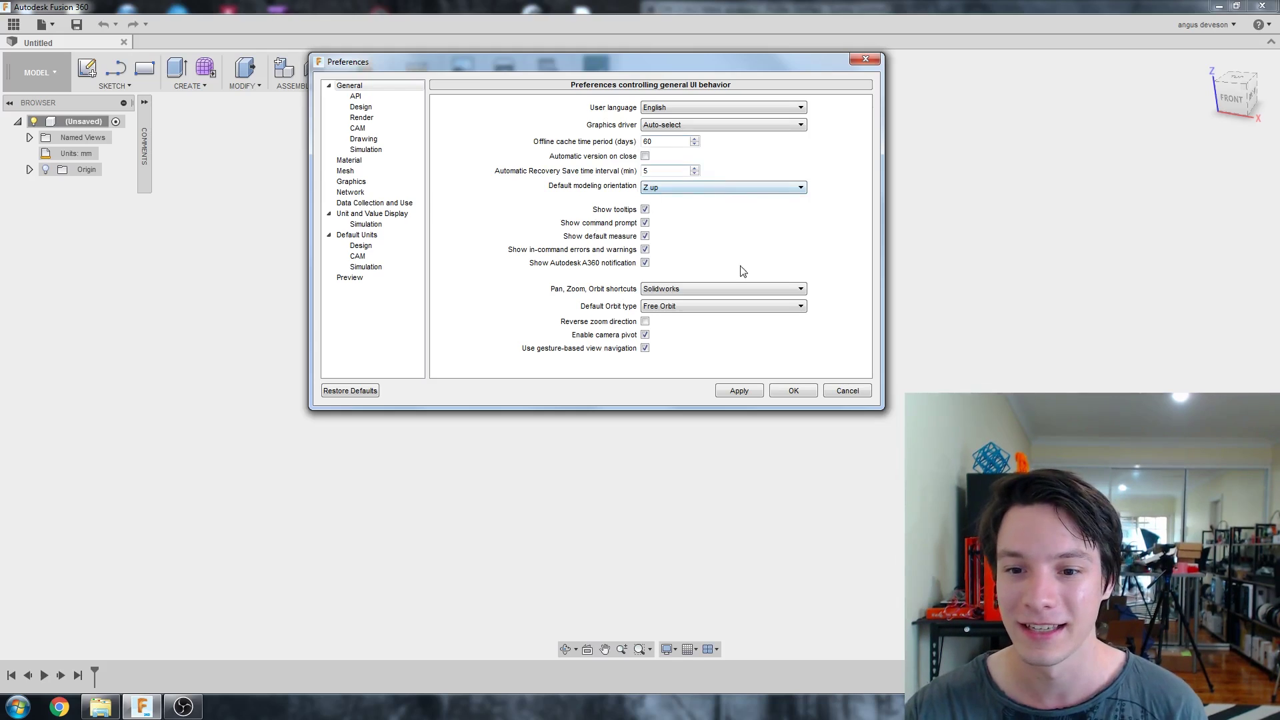
click(747, 390)
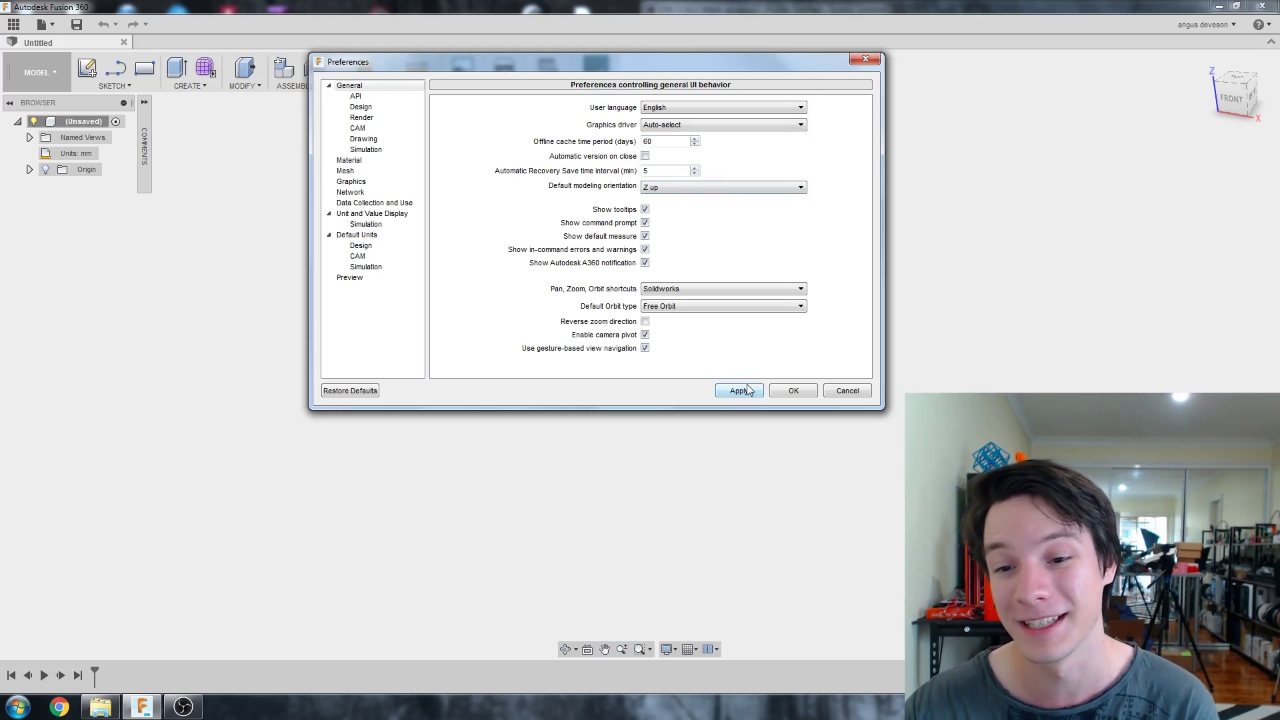
click(747, 390)
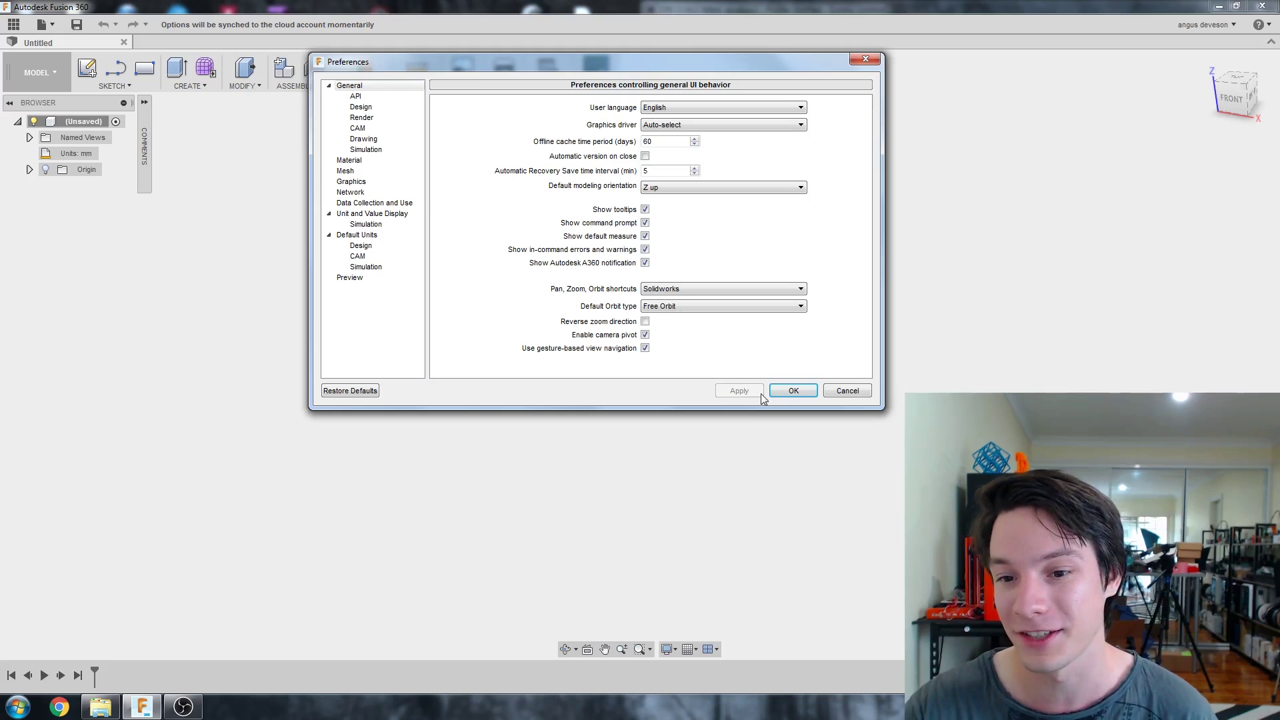
click(796, 392)
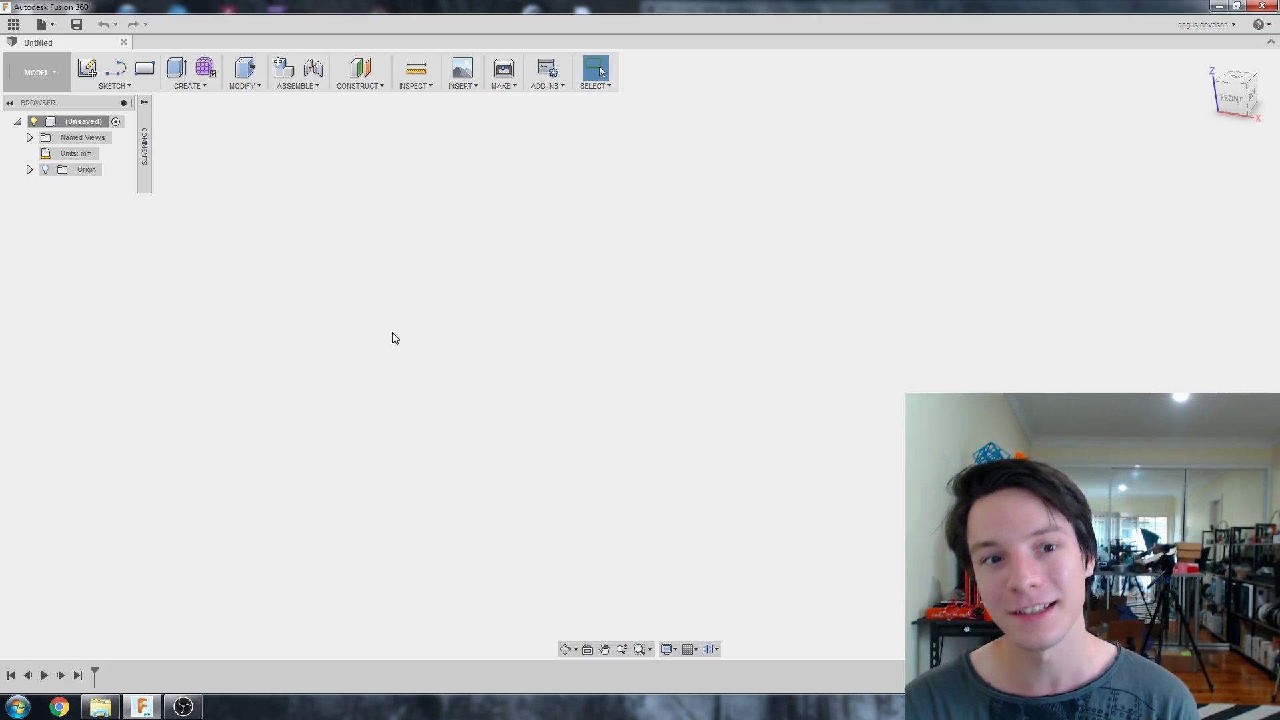
Create an empty, activated component named Maker Coin
click(285, 67)
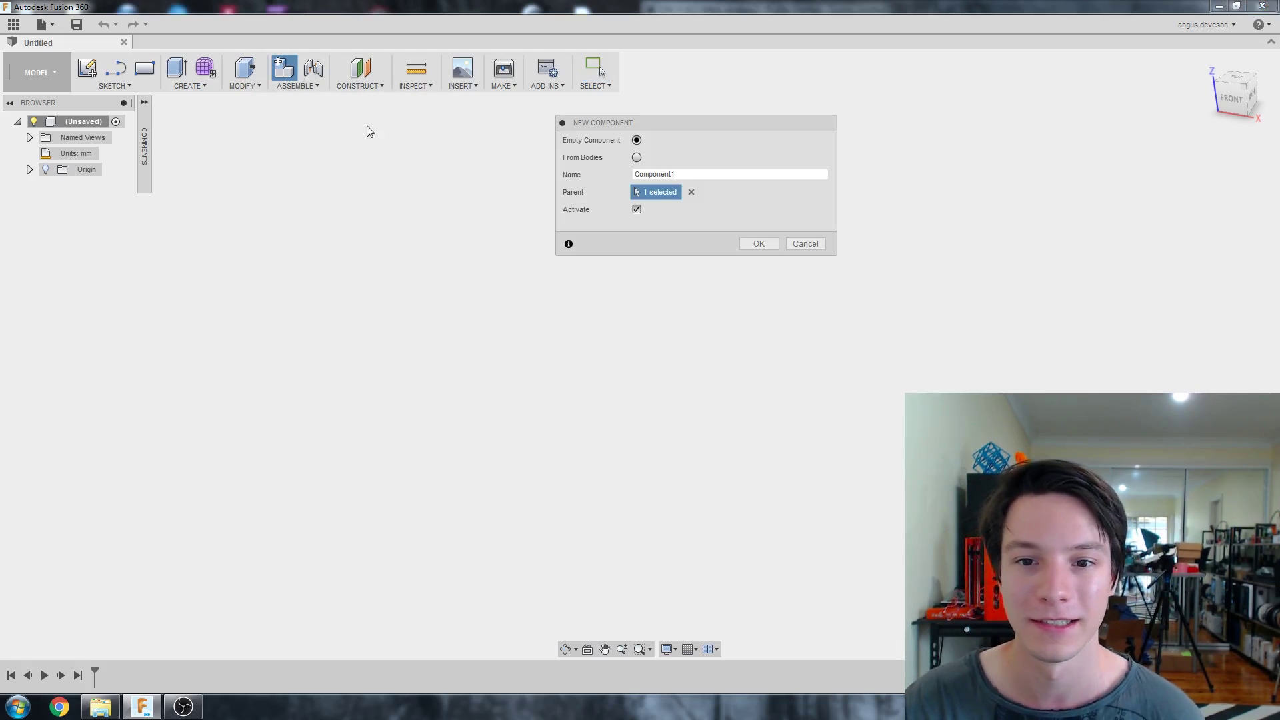
drag(654, 175, 634, 175)
click(649, 174)
double_click(674, 174)
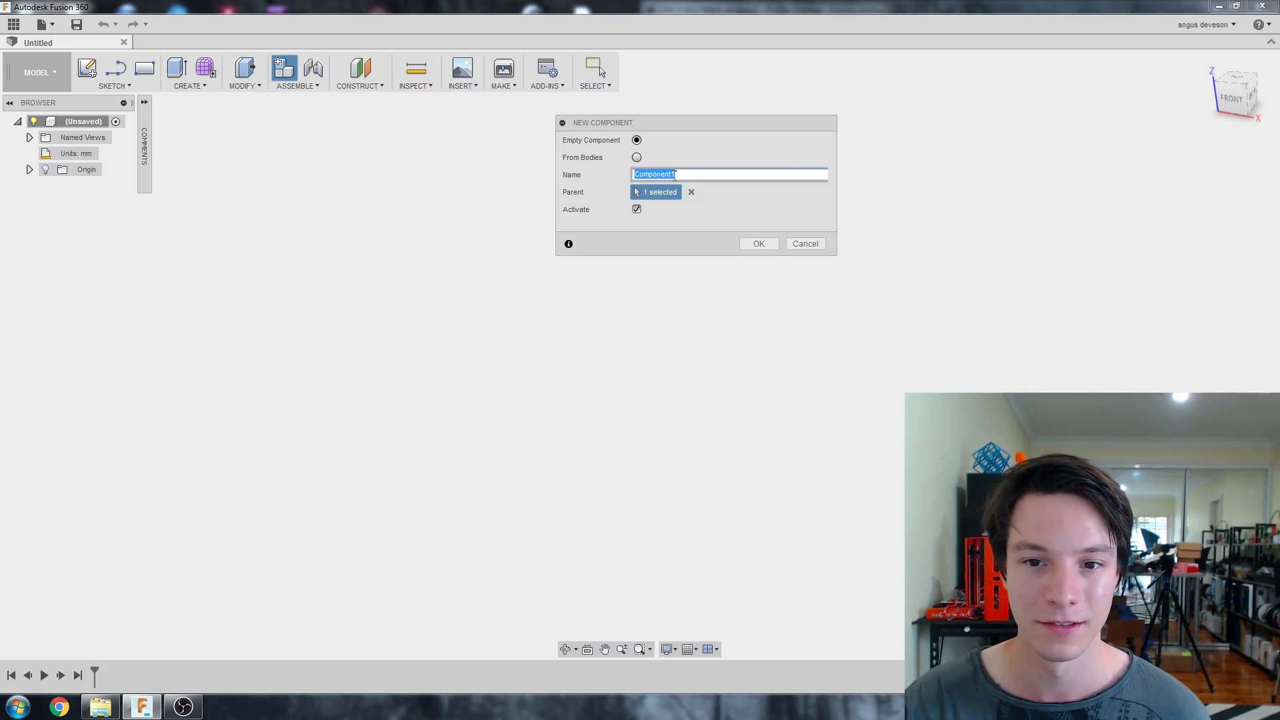
text(Maker Coin)
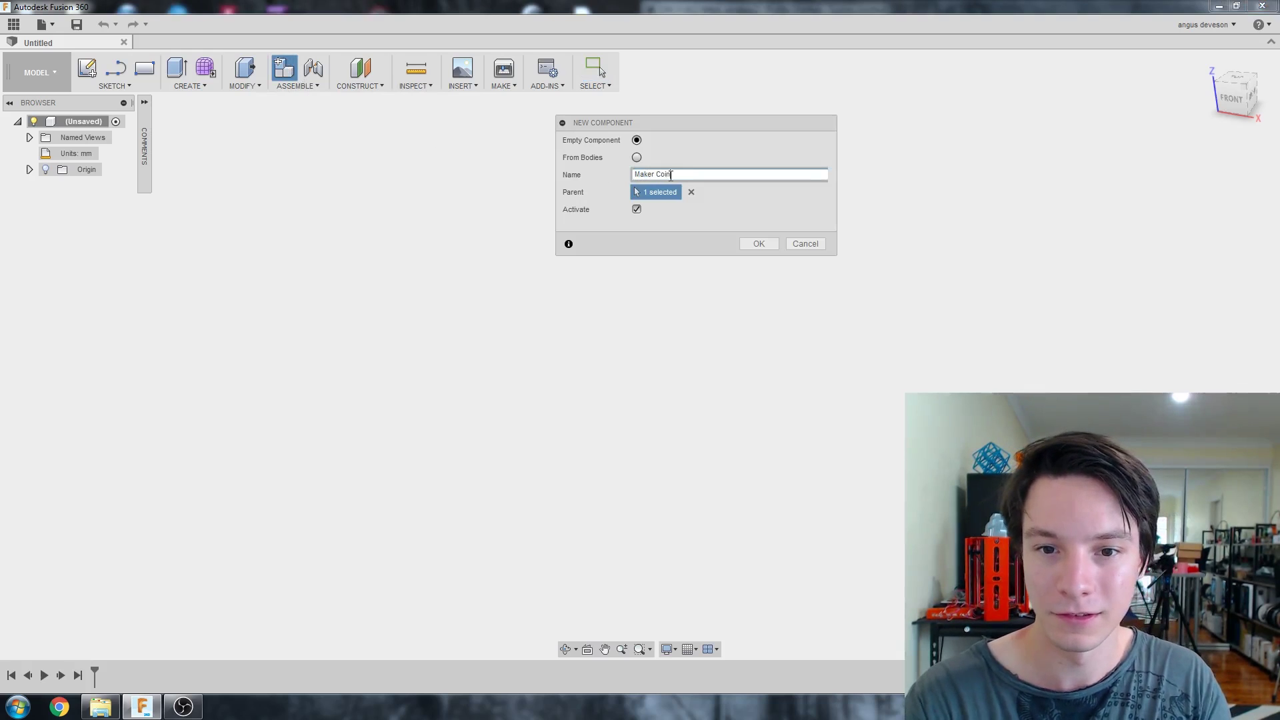
key(Return)
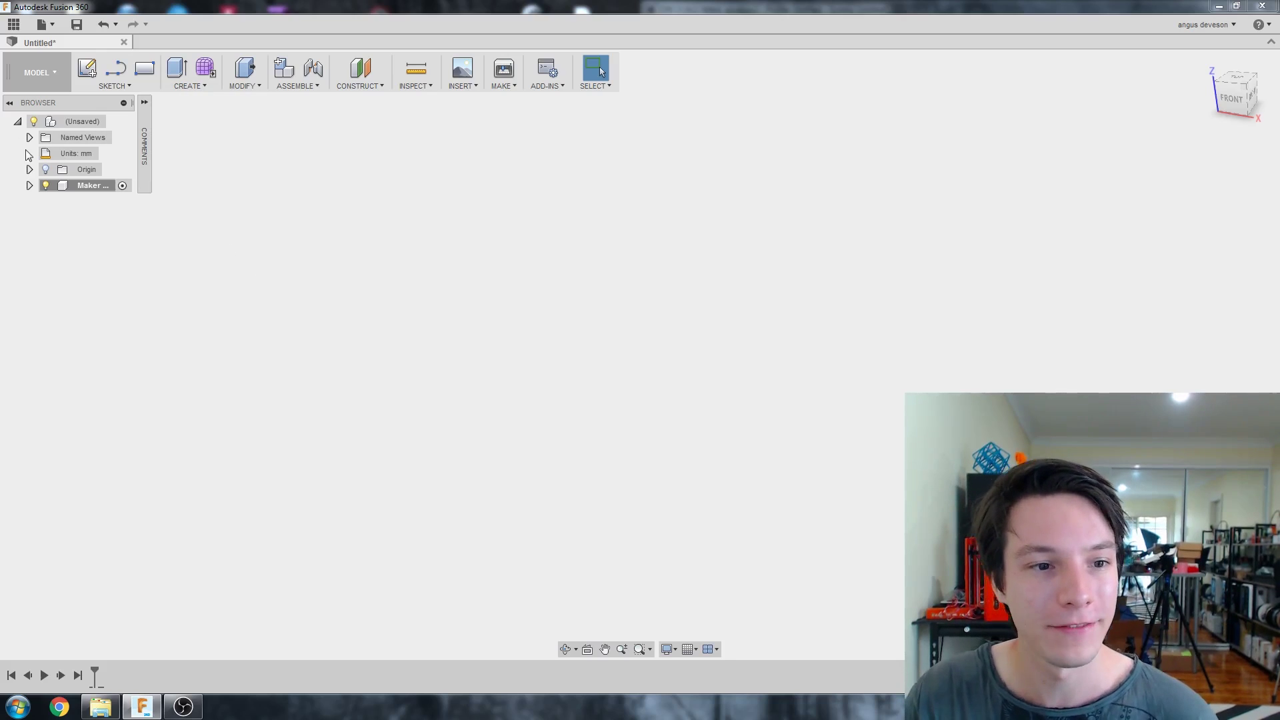
Make the document's origin planes and axes visible
click(45, 170)
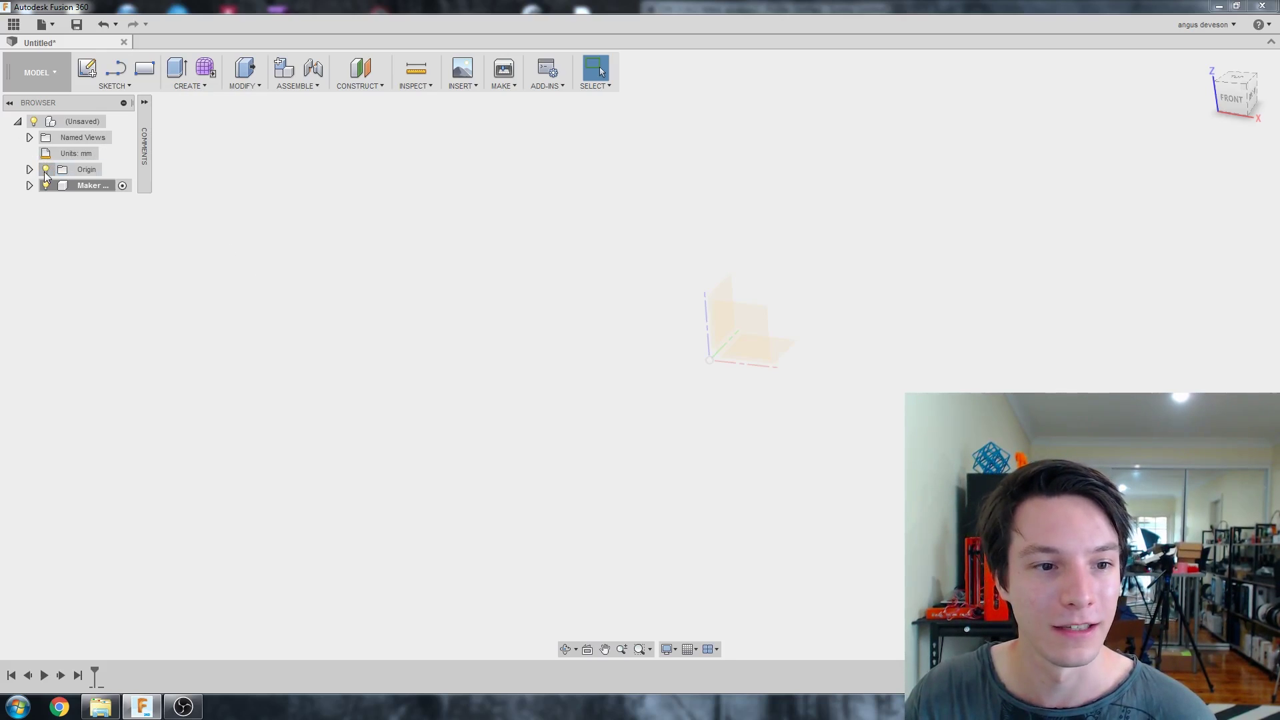
scroll(726, 376, down, 3)
scroll(783, 348, up, 5)
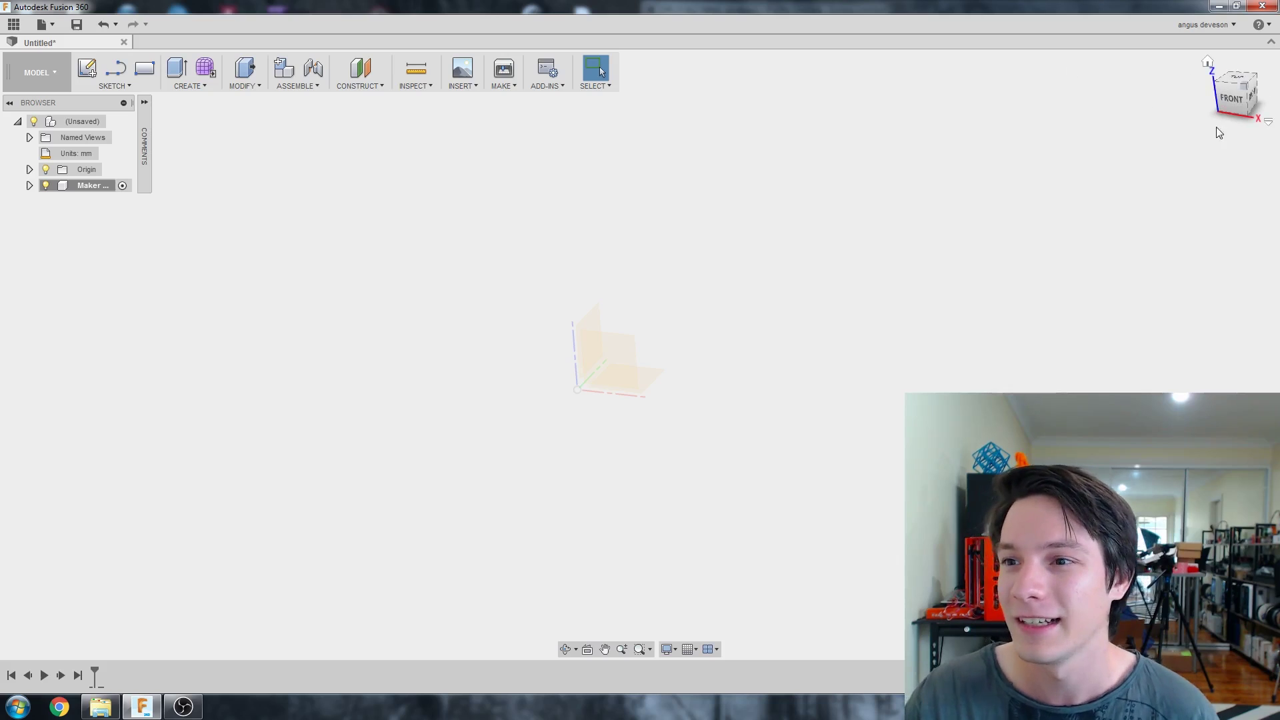
Start a new sketch on the horizontal XY origin plane, seen from the top
mouse_move(1229, 99)
mouse_down()
mouse_move(1239, 121)
mouse_move(1193, 85)
mouse_move(1235, 125)
mouse_move(1192, 86)
mouse_move(1240, 142)
mouse_up()
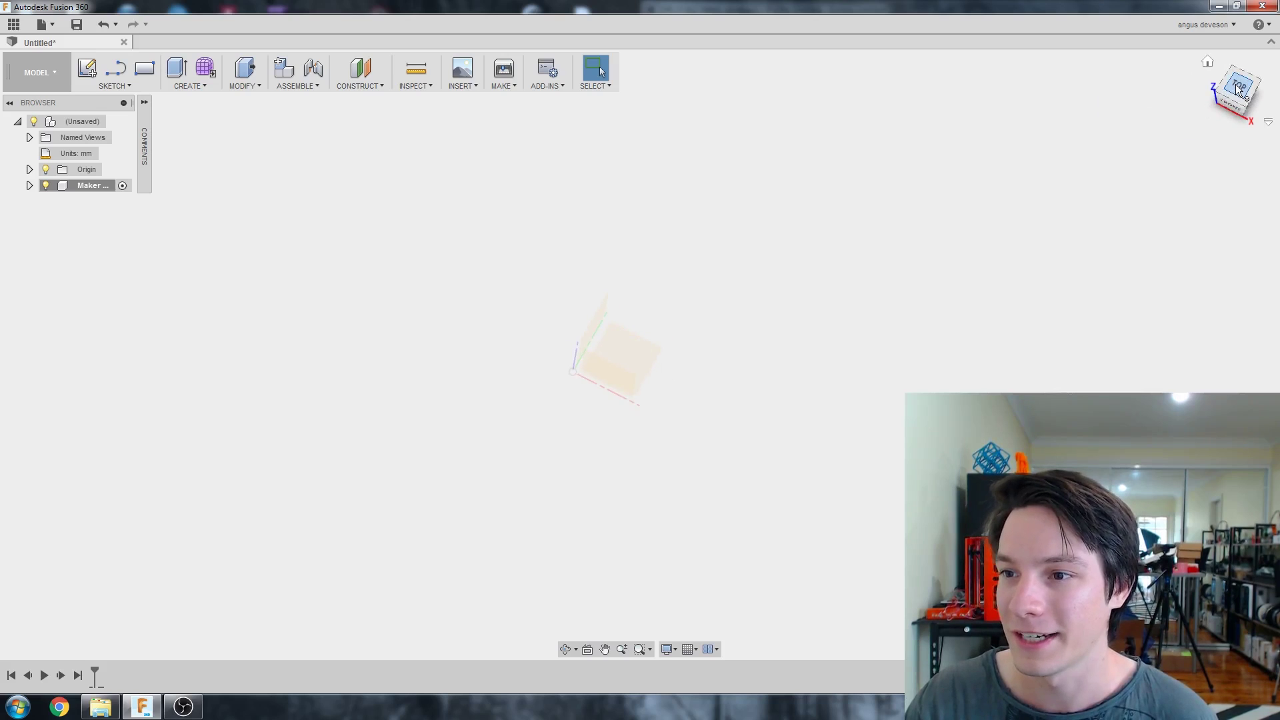
click(1234, 84)
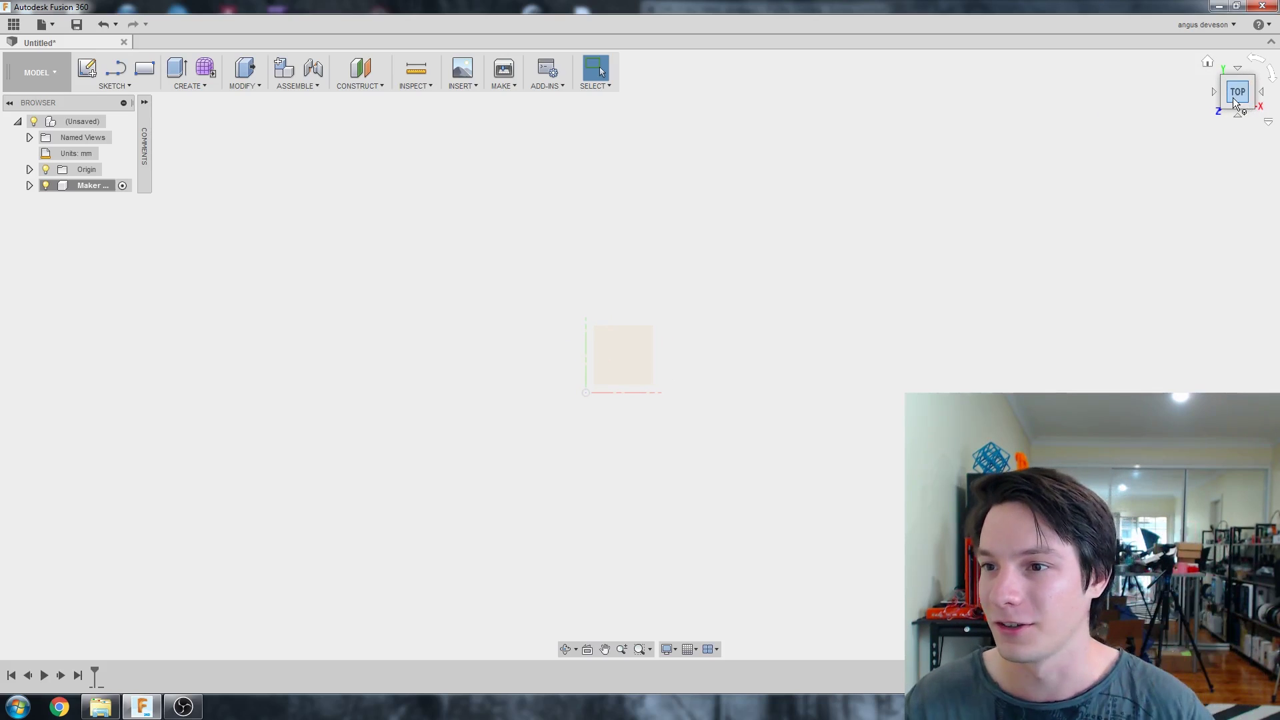
drag(1233, 97, 1217, 99)
click(1253, 87)
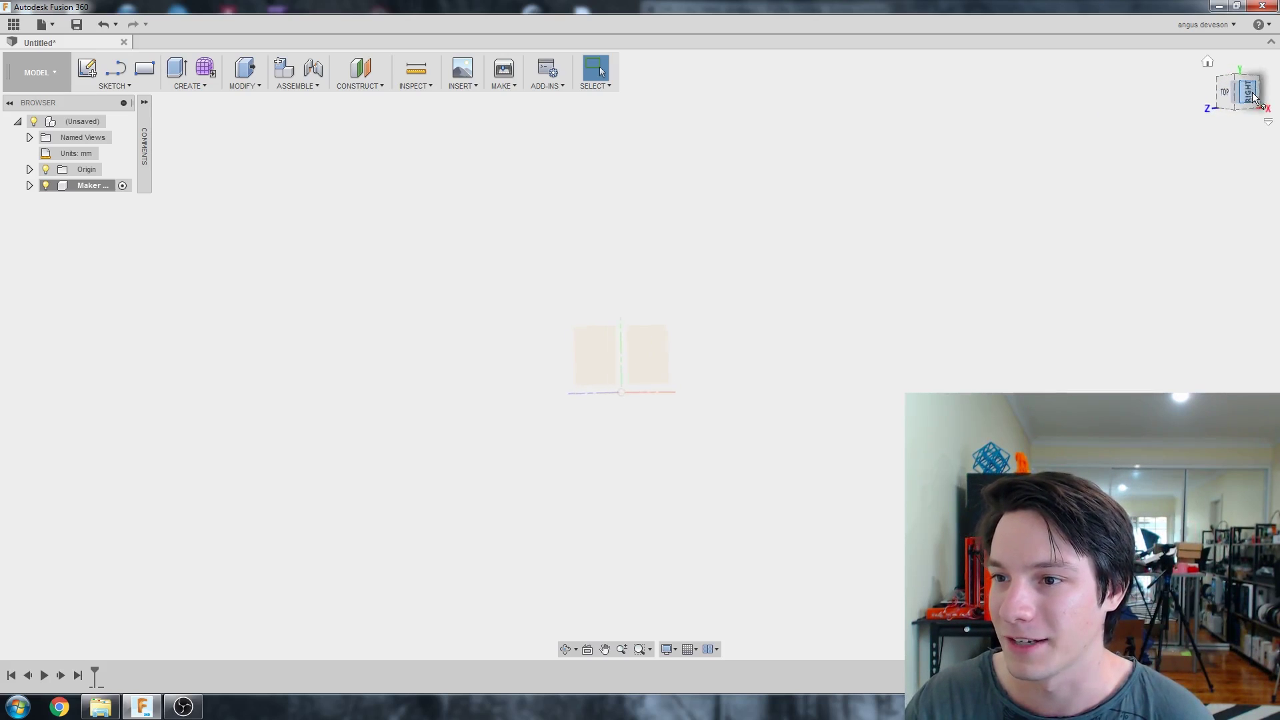
click(1259, 84)
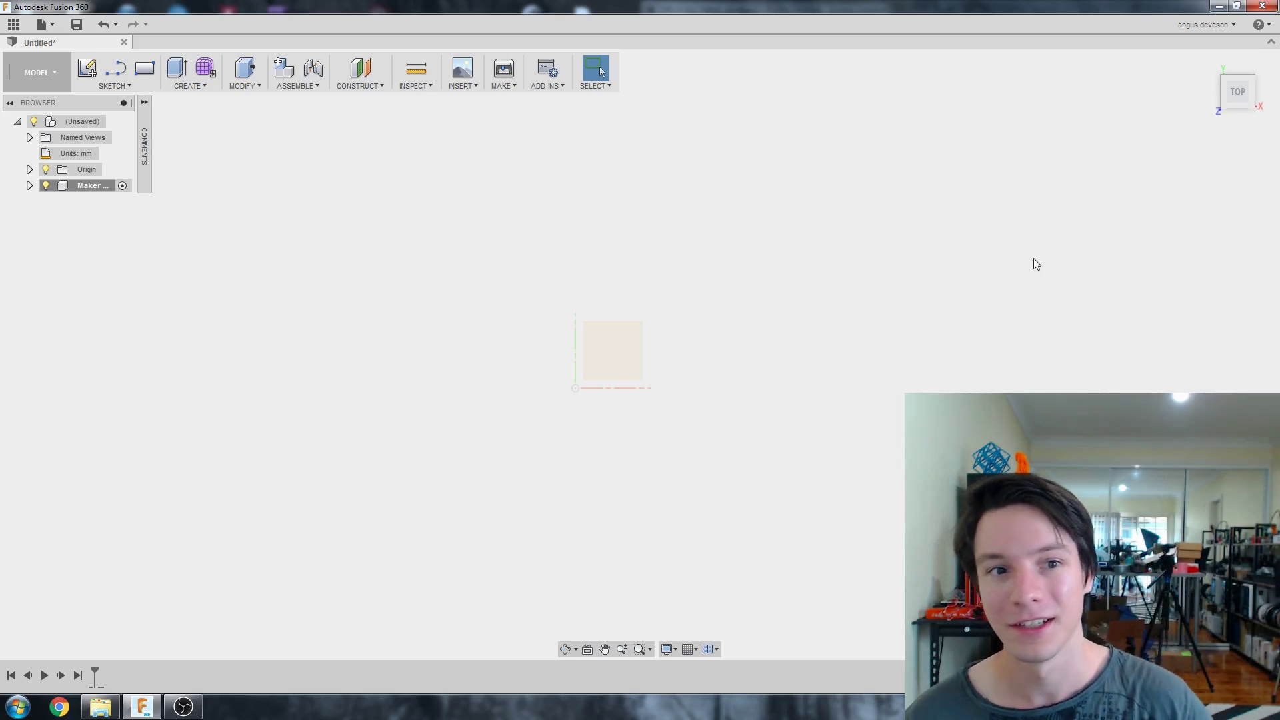
click(86, 68)
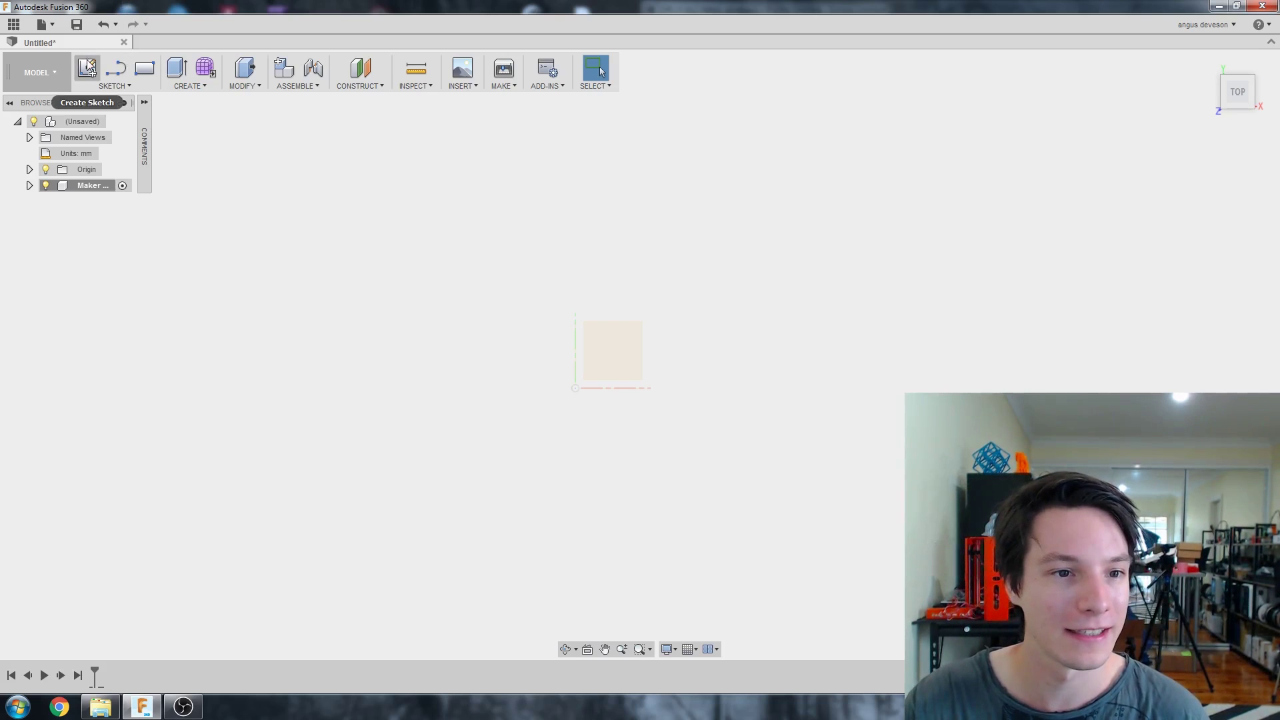
click(612, 350)
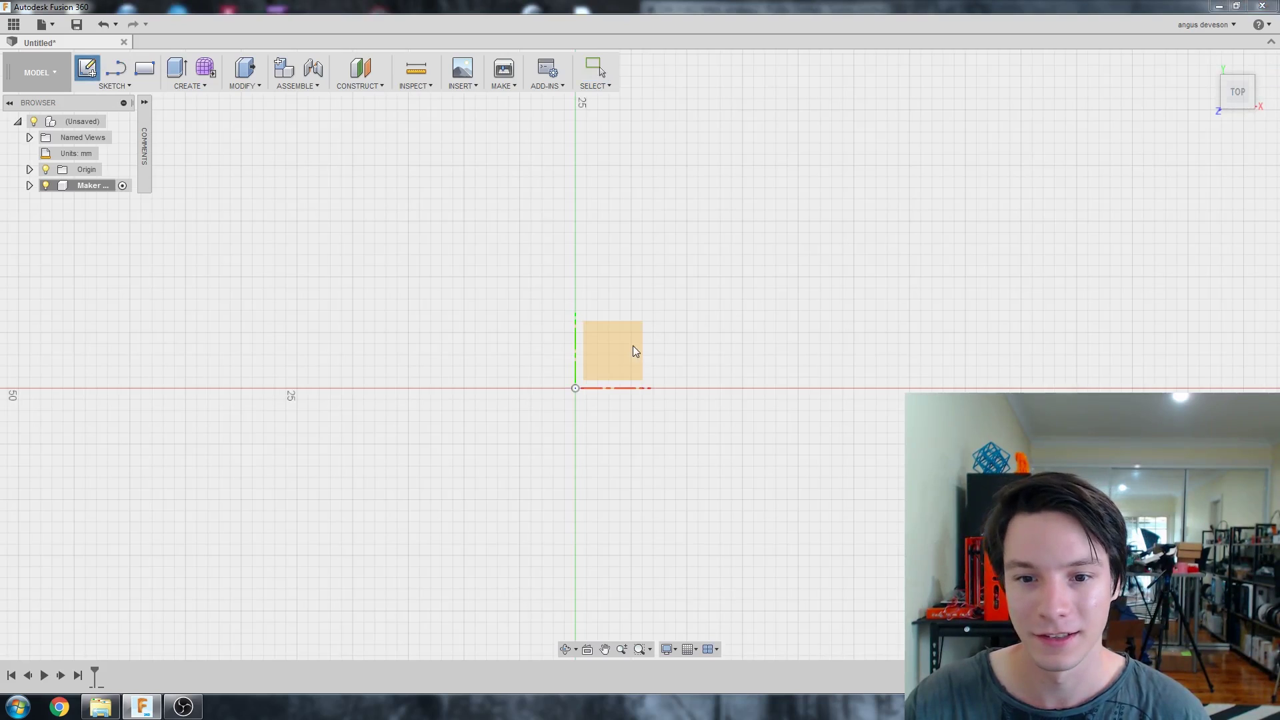
click(613, 352)
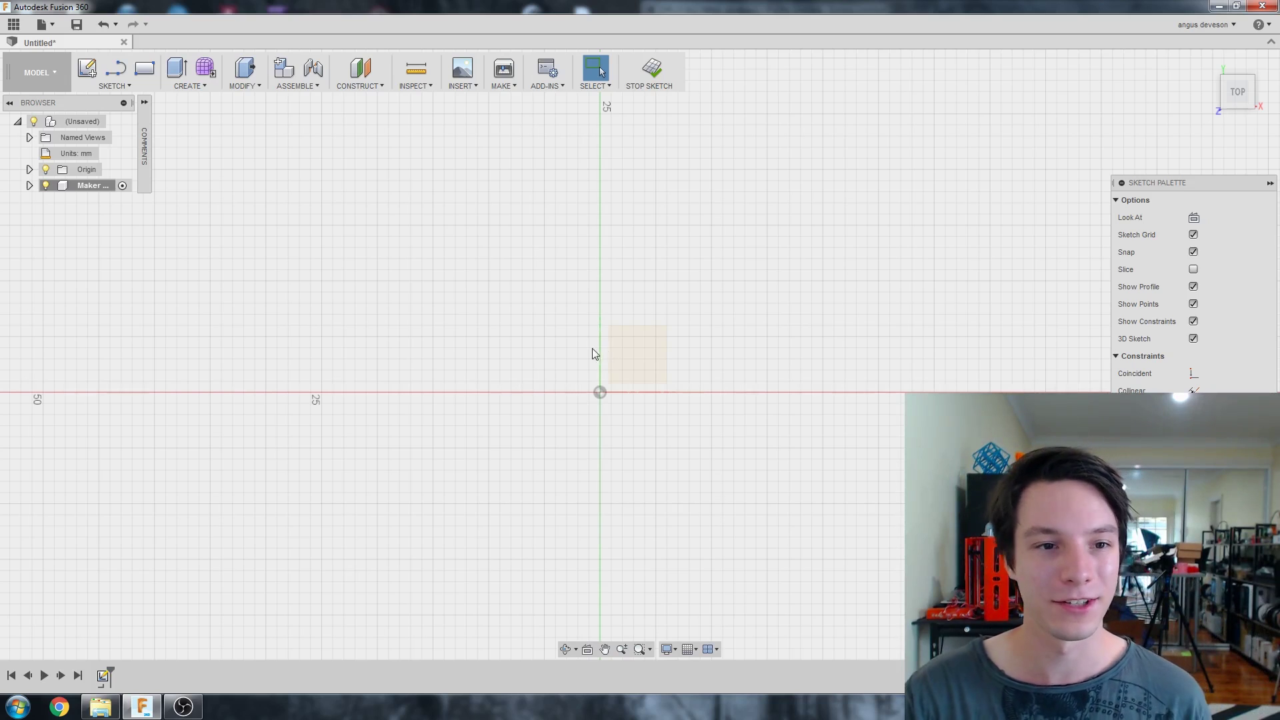
click(117, 86)
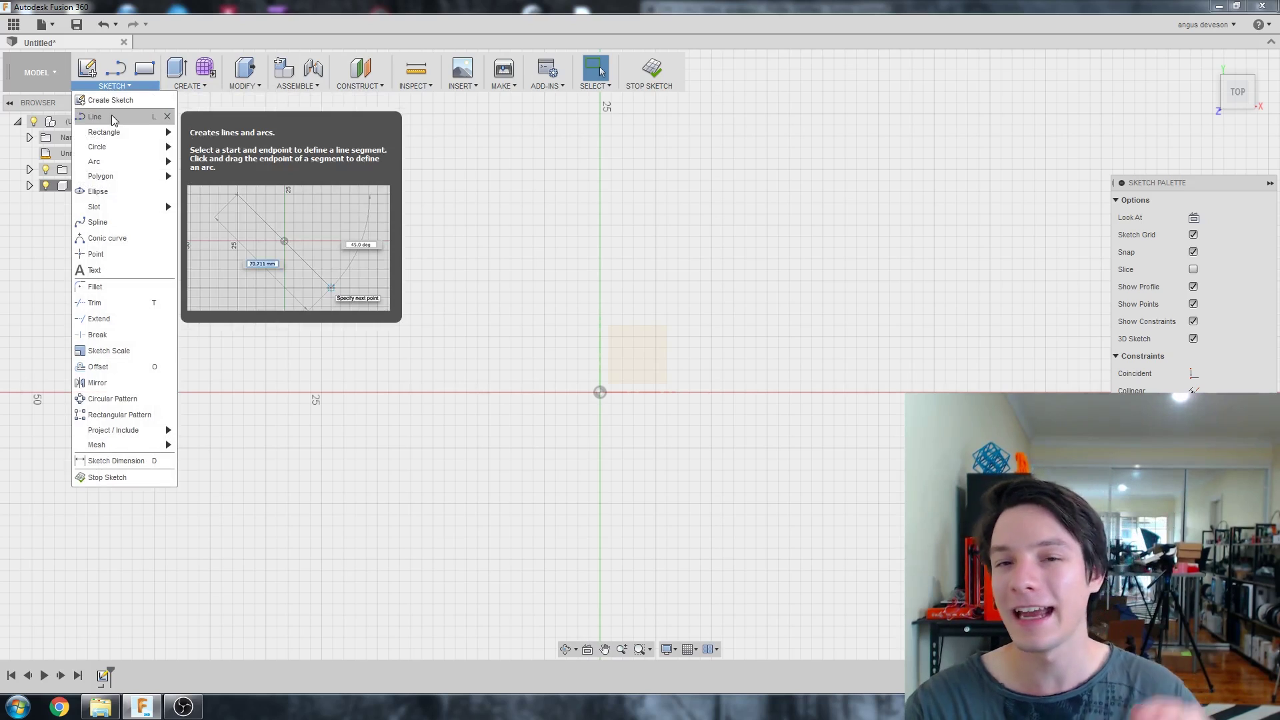
mouse_move(116, 135)
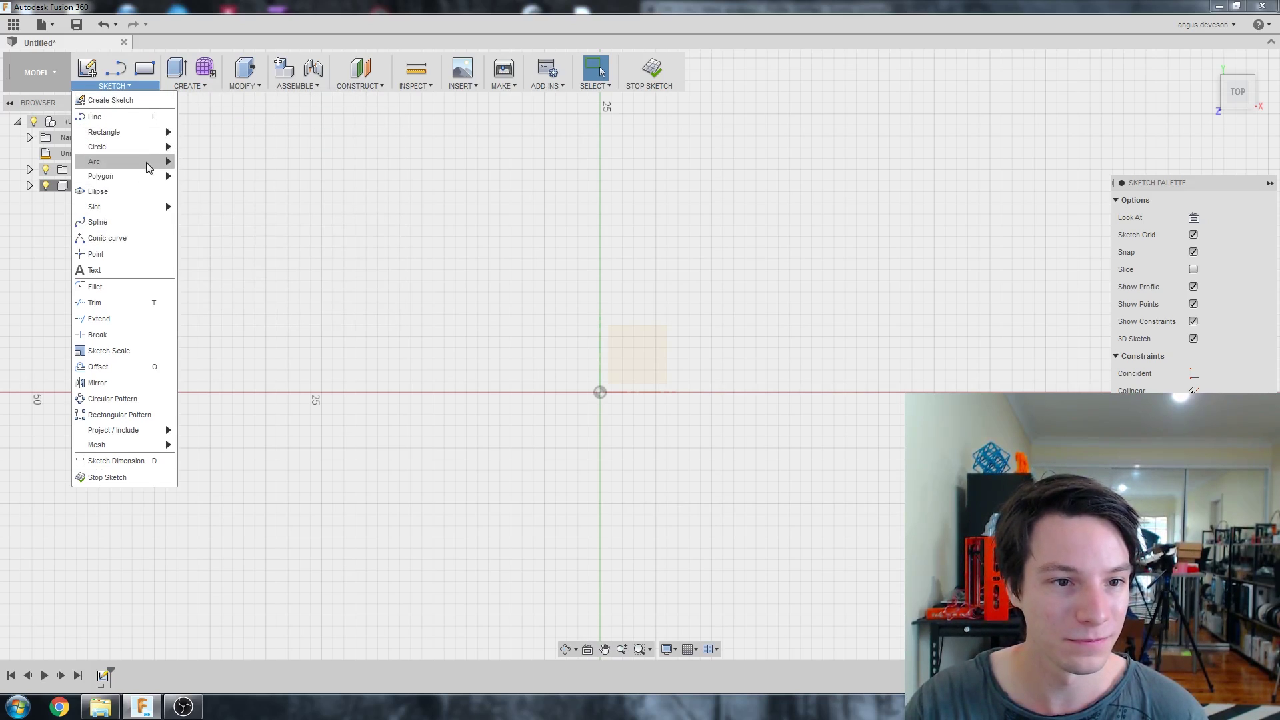
mouse_move(160, 146)
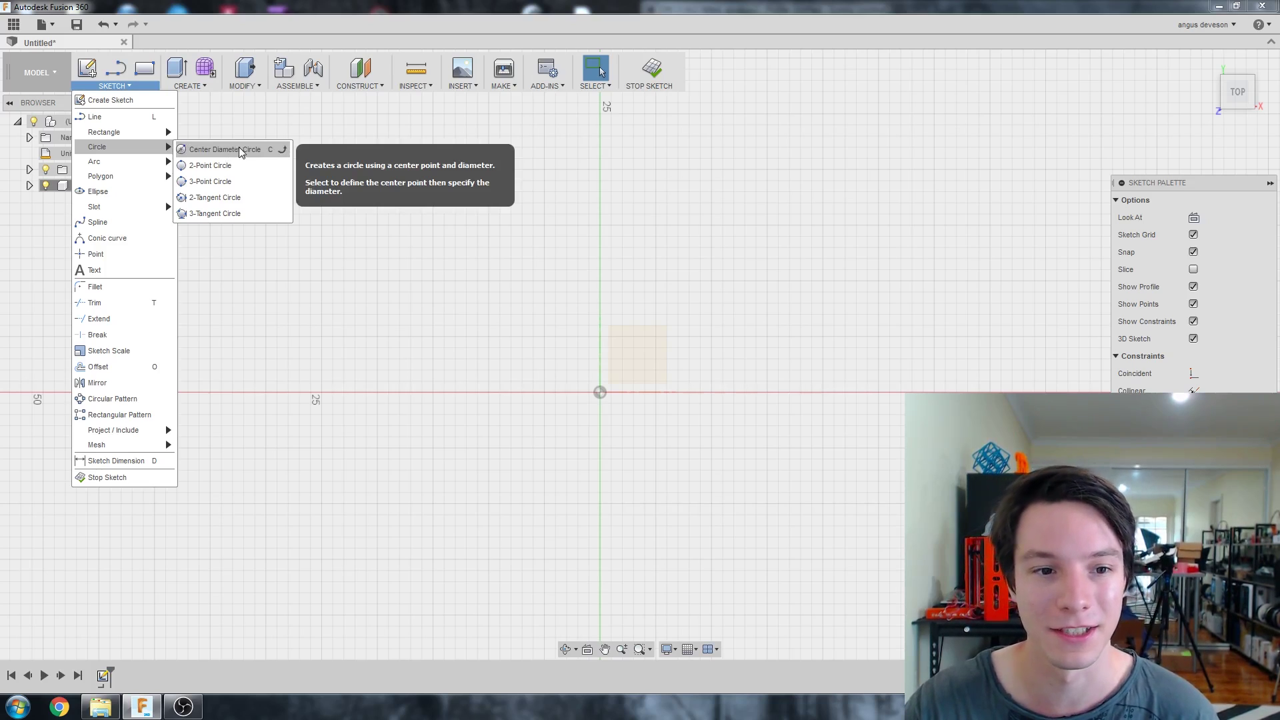
click(356, 310)
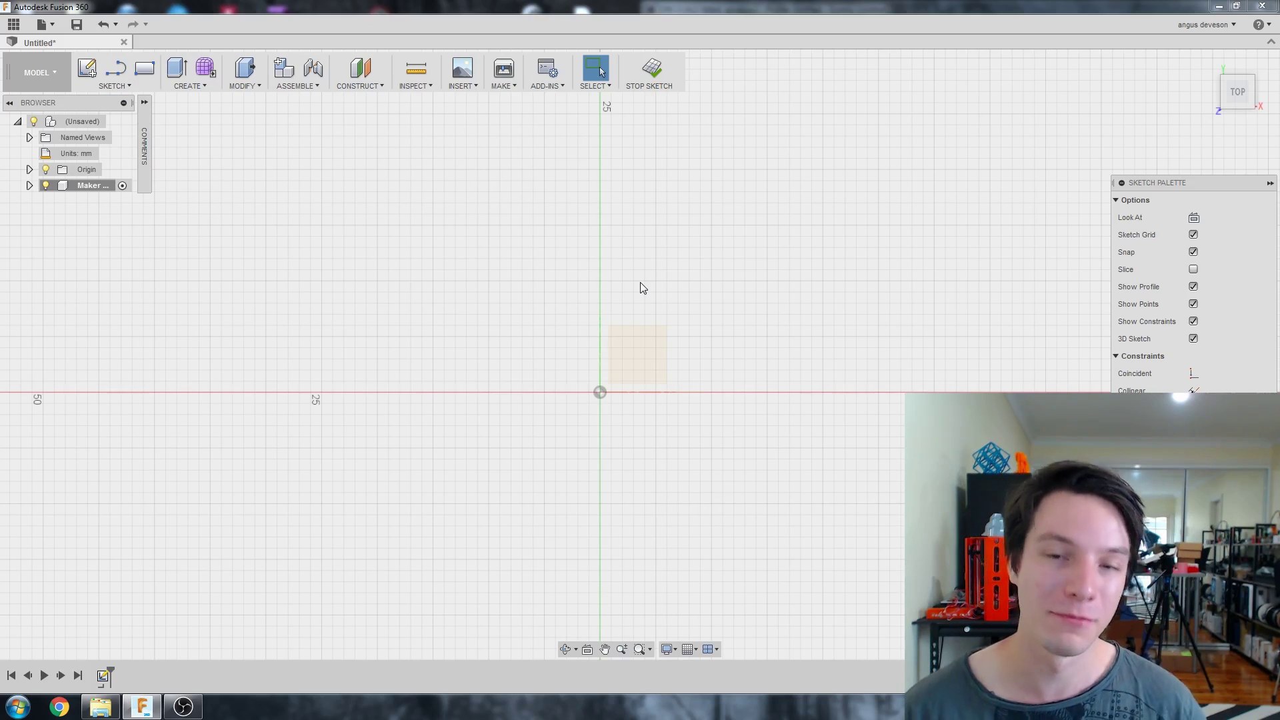
Sketch a center-diameter circle of 30 mm diameter centred on the origin
key(c)
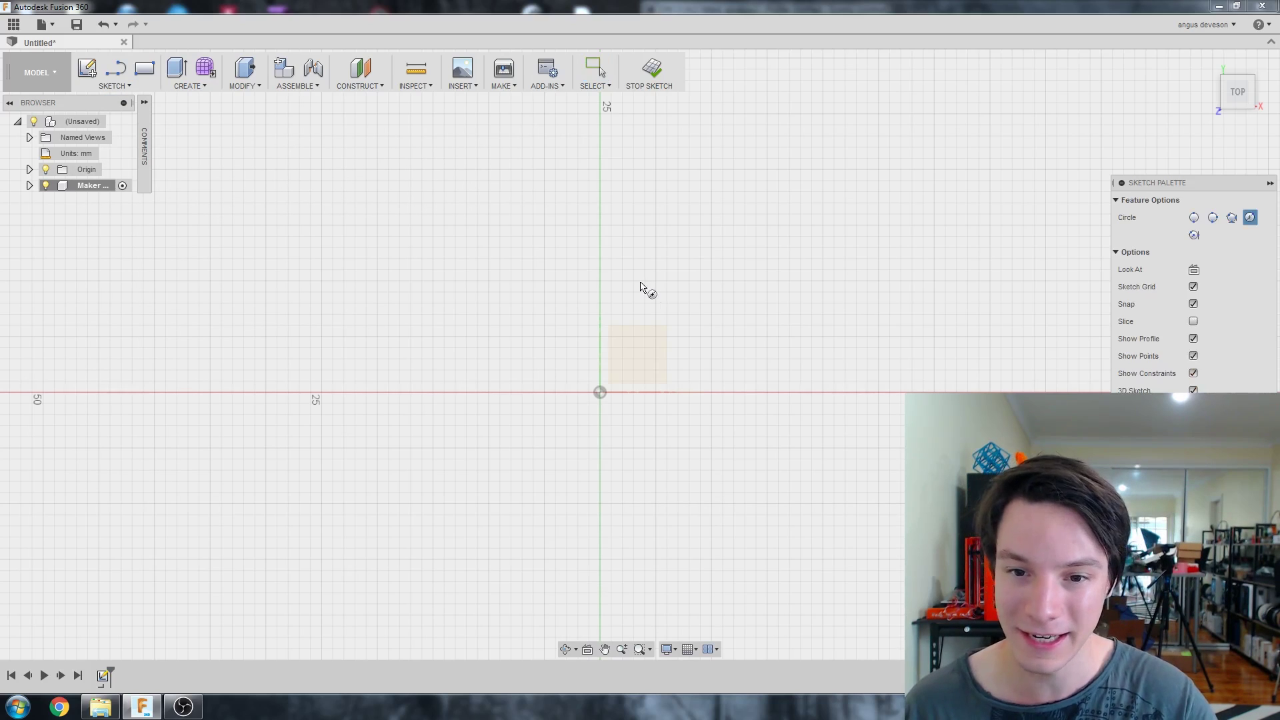
click(602, 393)
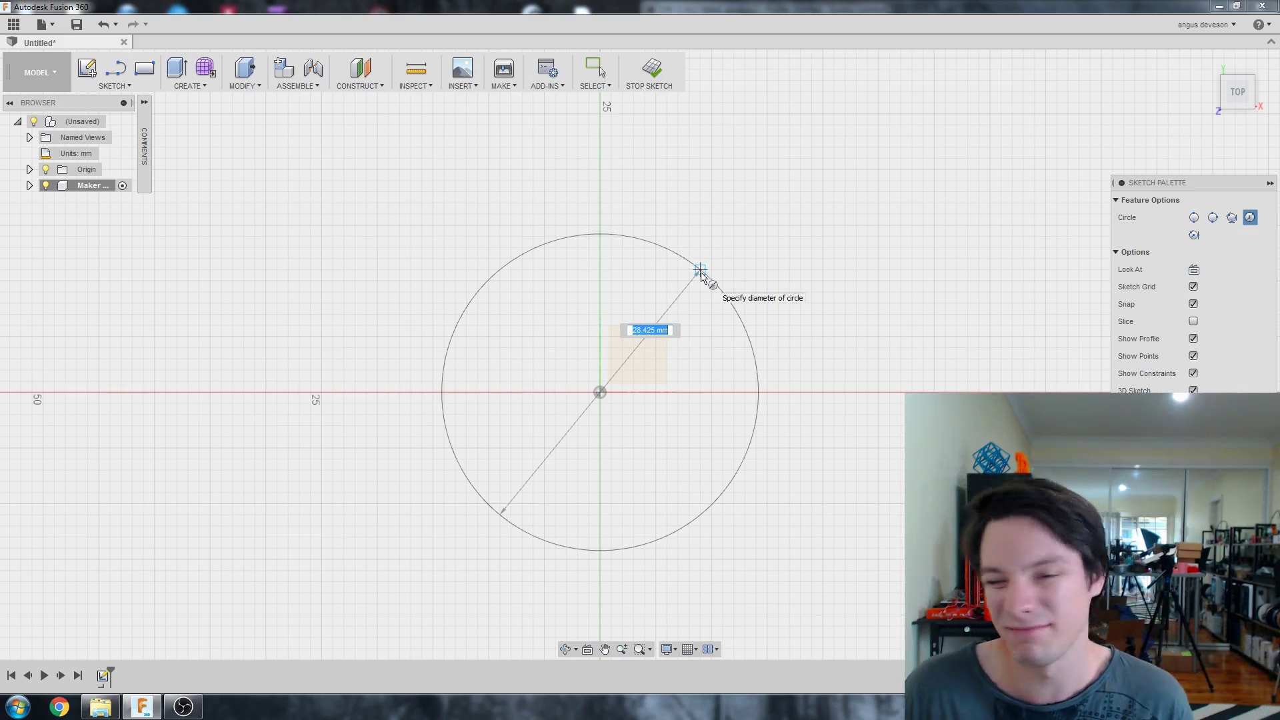
text(30)
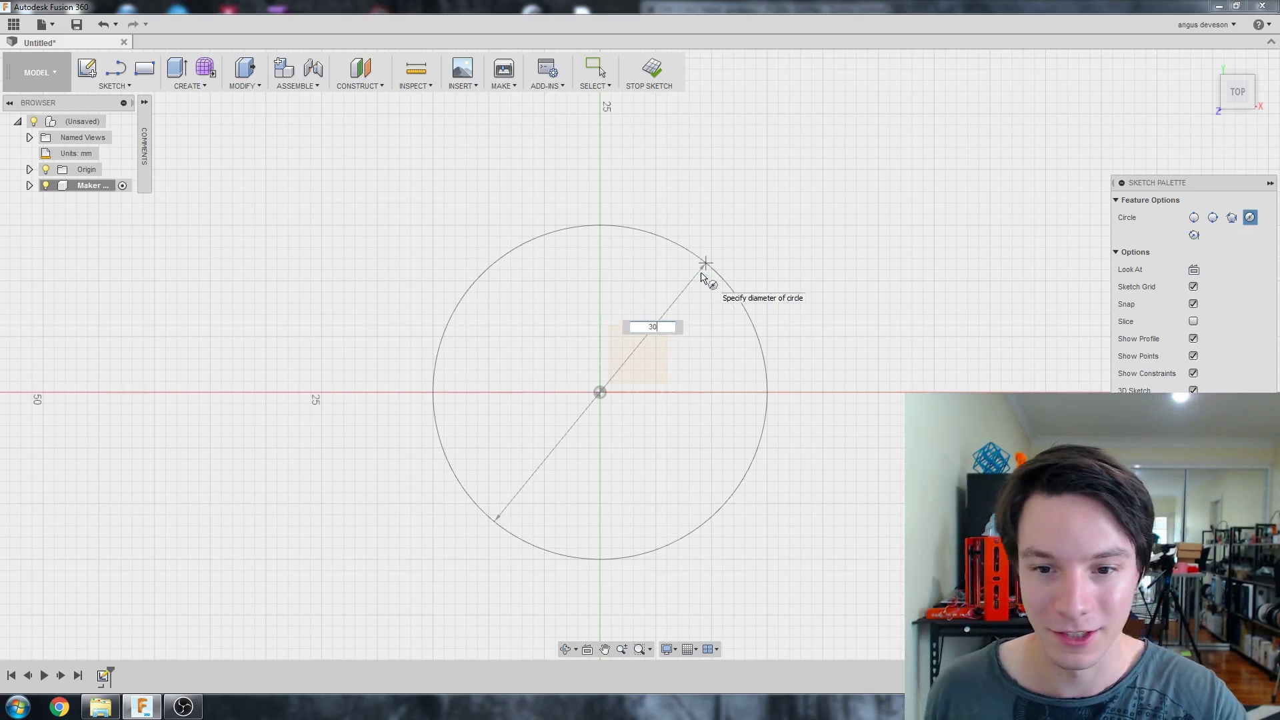
key(Return)
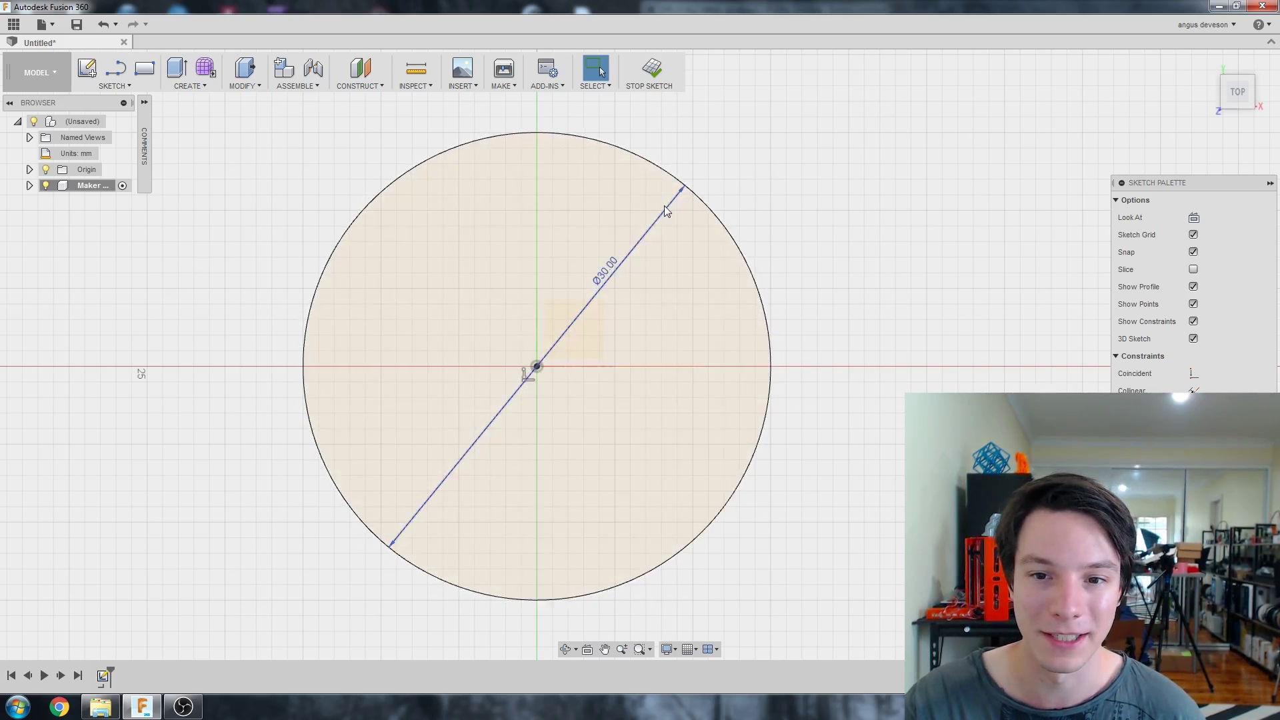
Draw a small undimensioned circle in the empty sketch area outside the 30 mm circle
scroll(820, 214, down, 3)
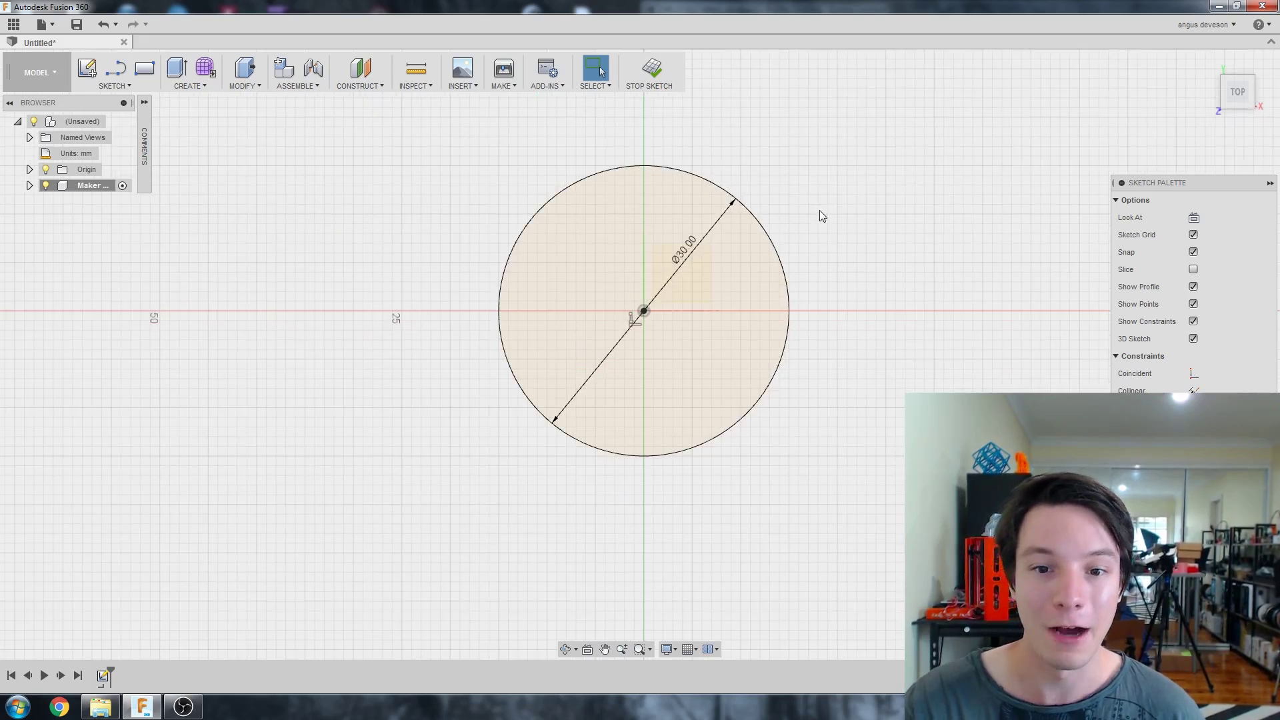
scroll(805, 194, up, 2)
key(c)
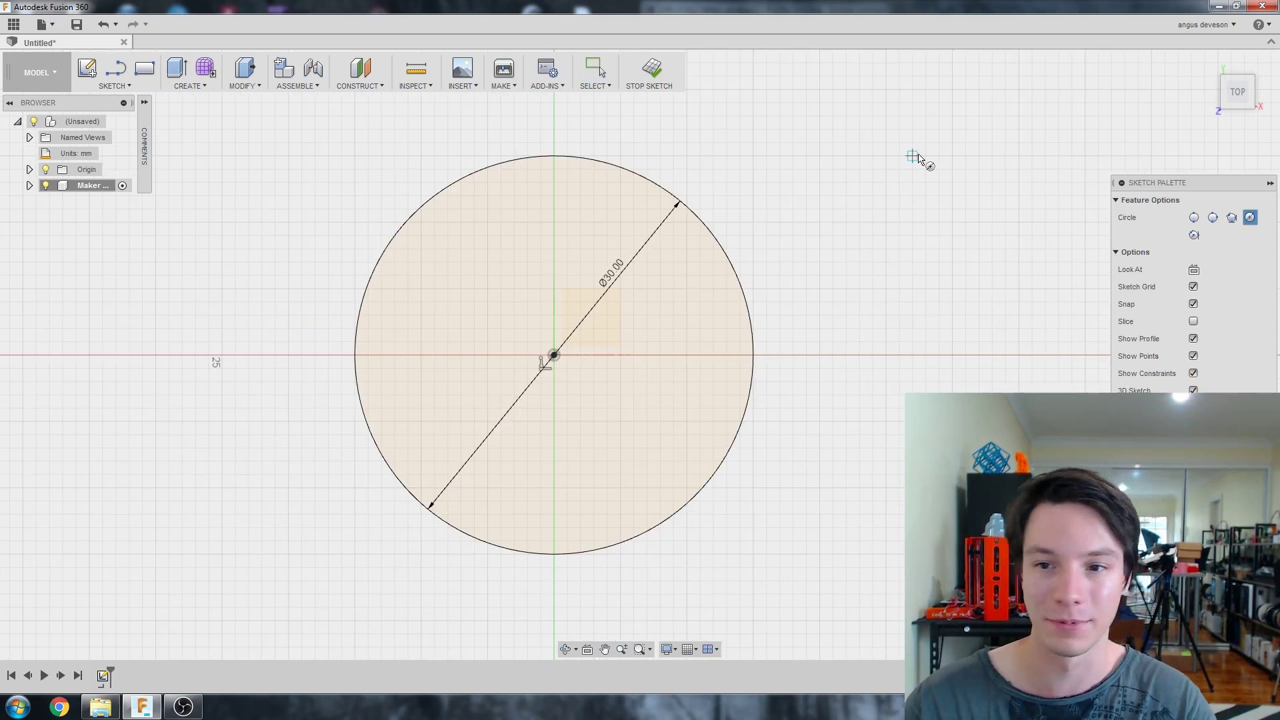
click(912, 156)
click(897, 221)
key(Escape)
mouse_move(915, 195)
shift+middle_down()
mouse_move(739, 229)
mouse_move(758, 237)
shift+middle_up()
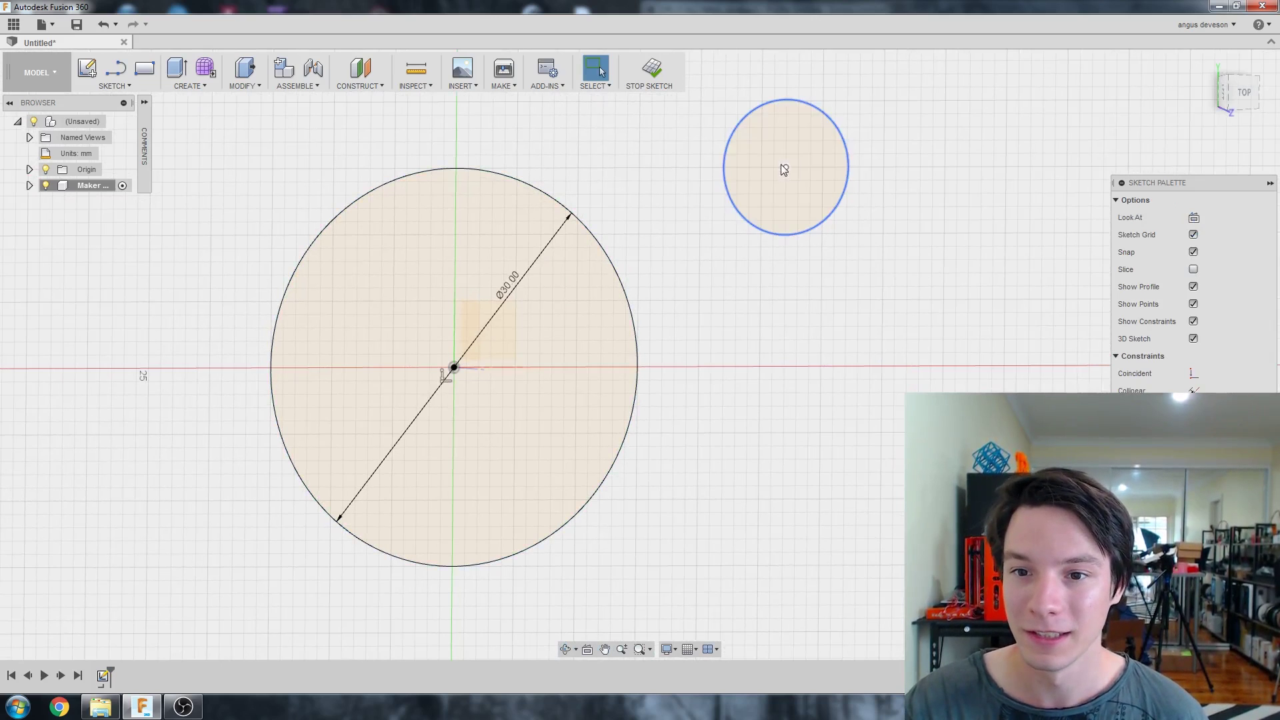
Try out moving and shrinking the small undimensioned circle, and delete it from the sketch
mouse_move(785, 167)
mouse_down()
mouse_move(941, 154)
mouse_move(859, 160)
mouse_up()
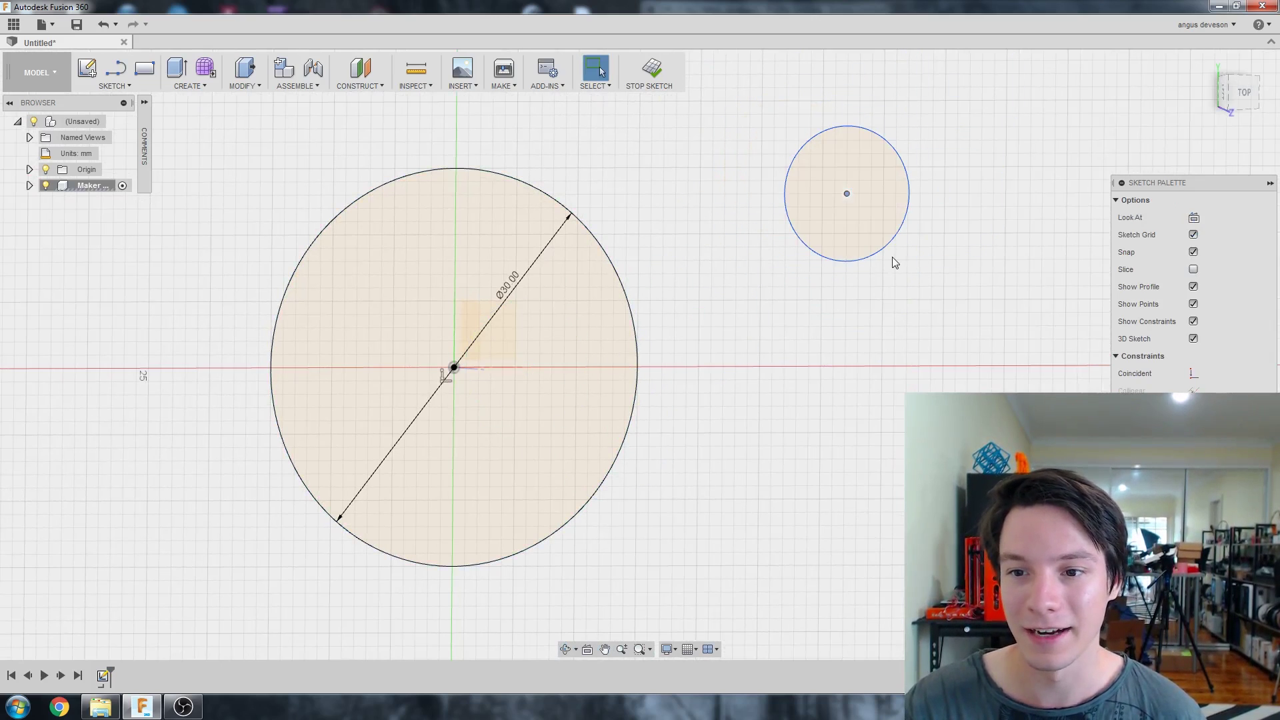
mouse_move(888, 247)
mouse_down()
mouse_move(893, 478)
mouse_move(868, 244)
mouse_up()
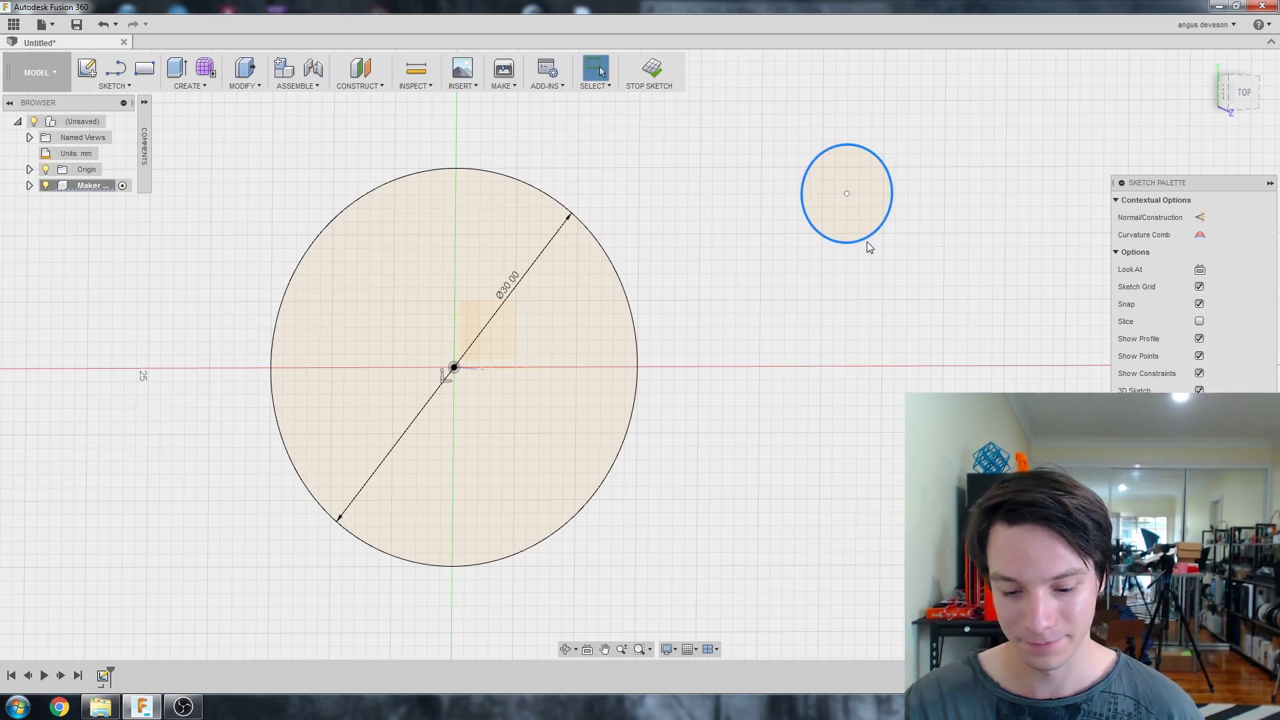
key(Delete)
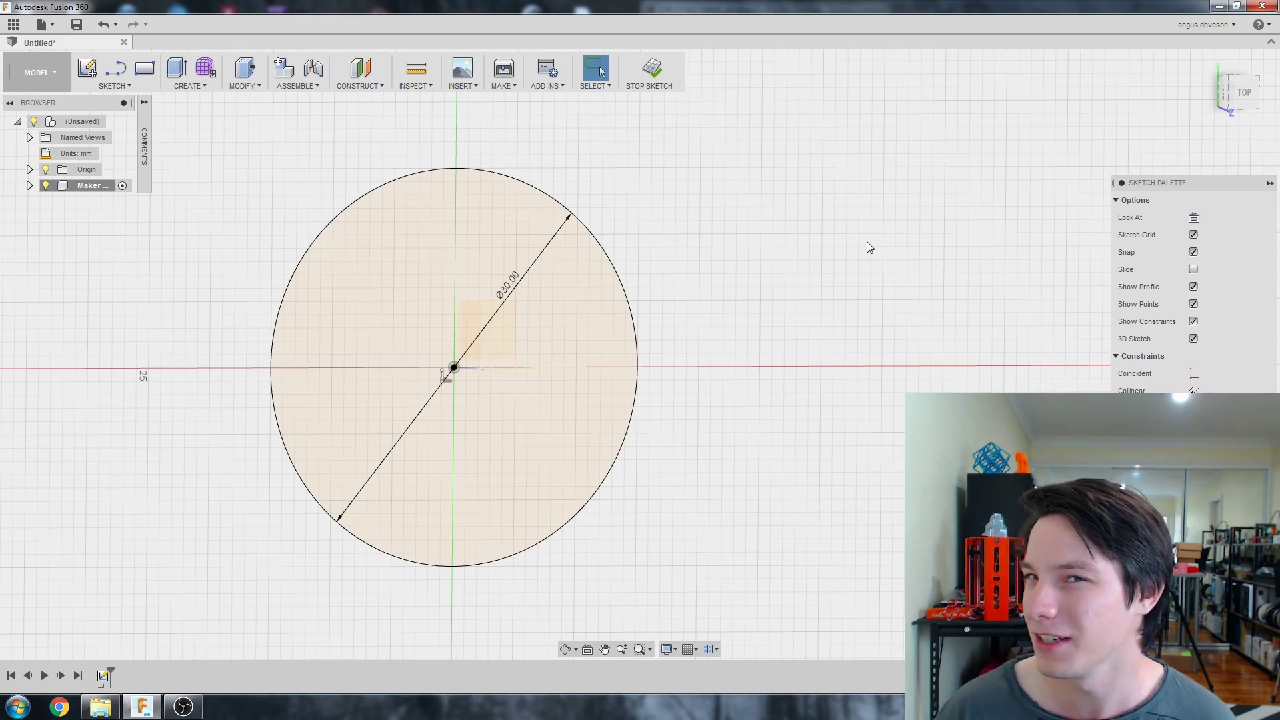
click(1240, 92)
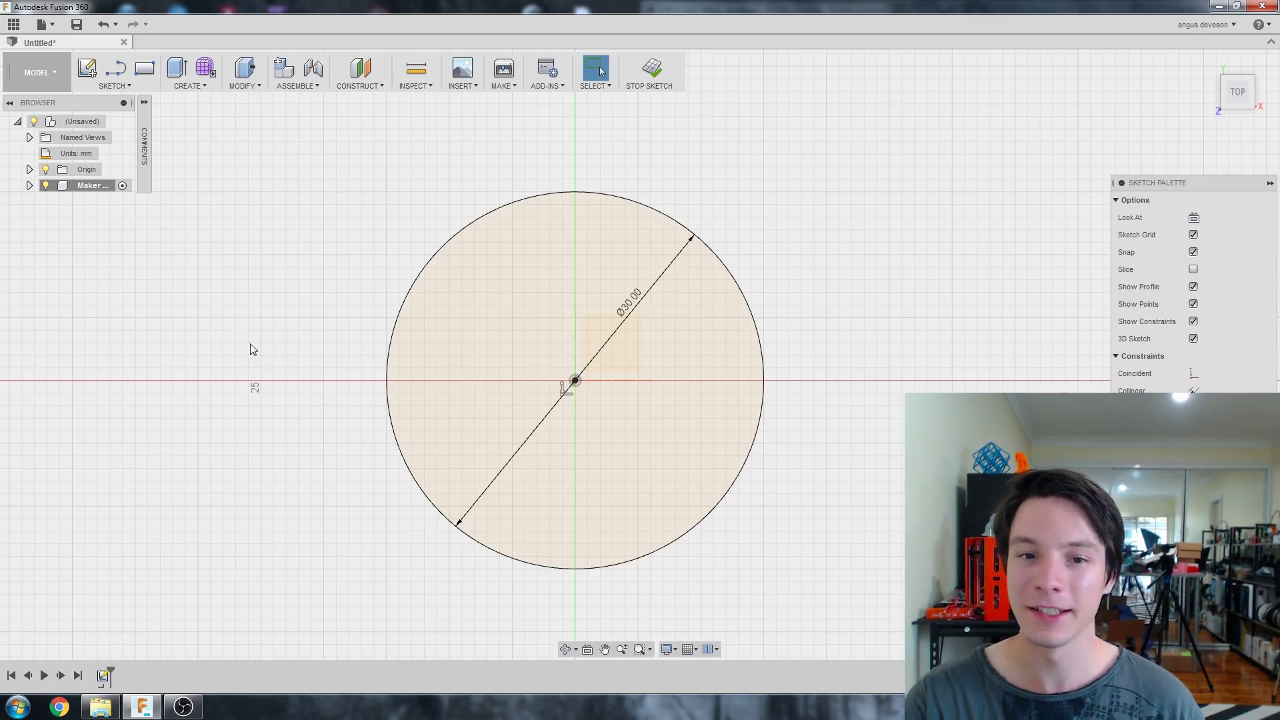
mouse_move(252, 348)
shift+middle_down()
mouse_move(282, 292)
mouse_move(230, 338)
shift+middle_up()
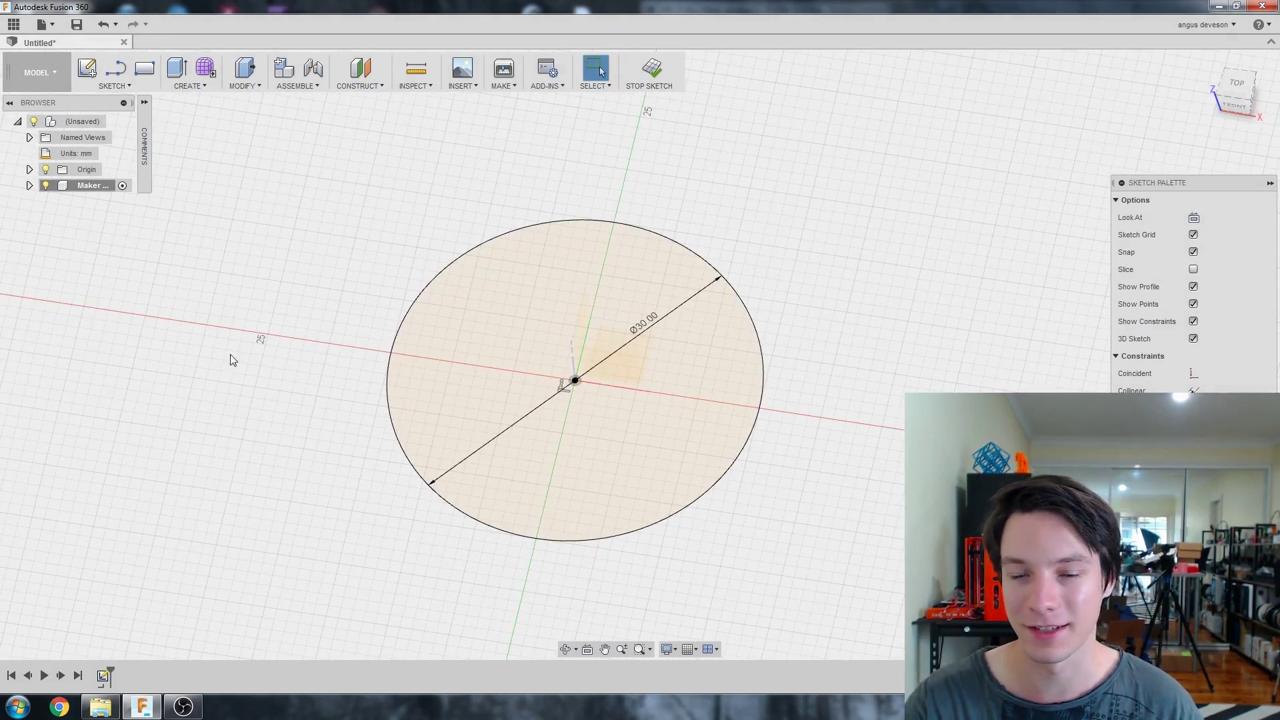
scroll(478, 316, up, 2)
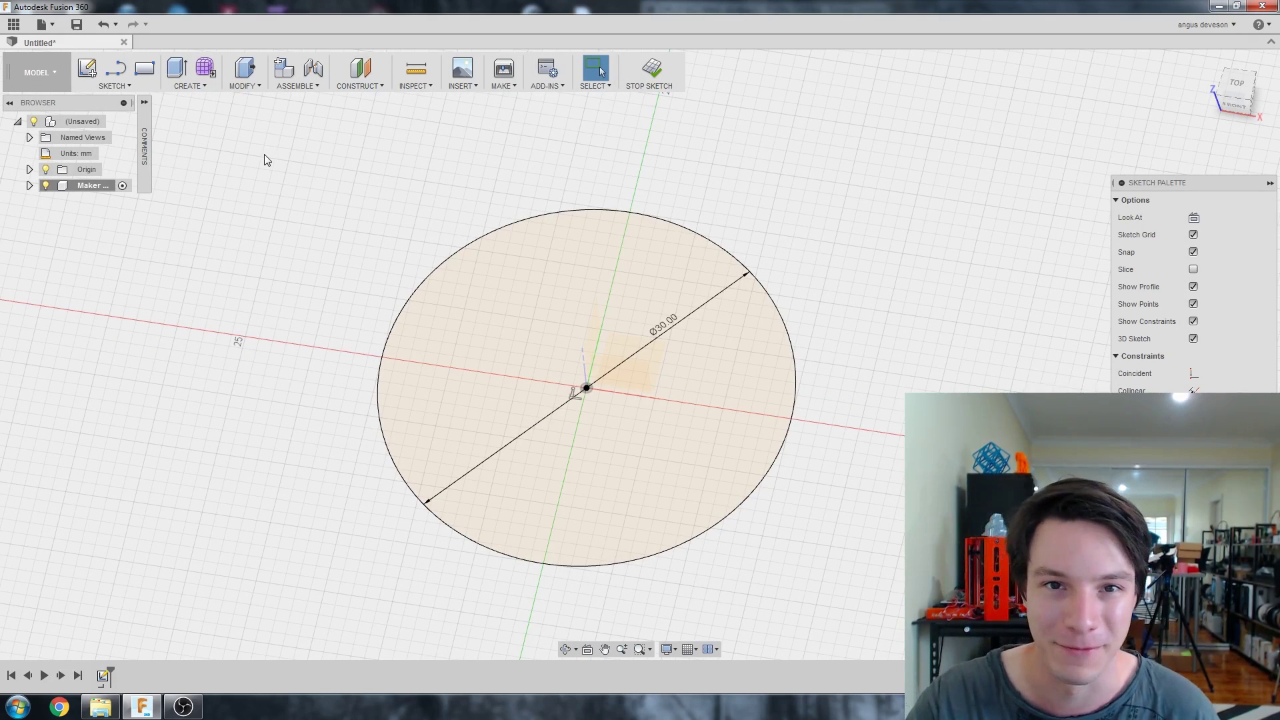
scroll(333, 188, down, 1)
scroll(737, 586, up, 1)
scroll(287, 208, down, 1)
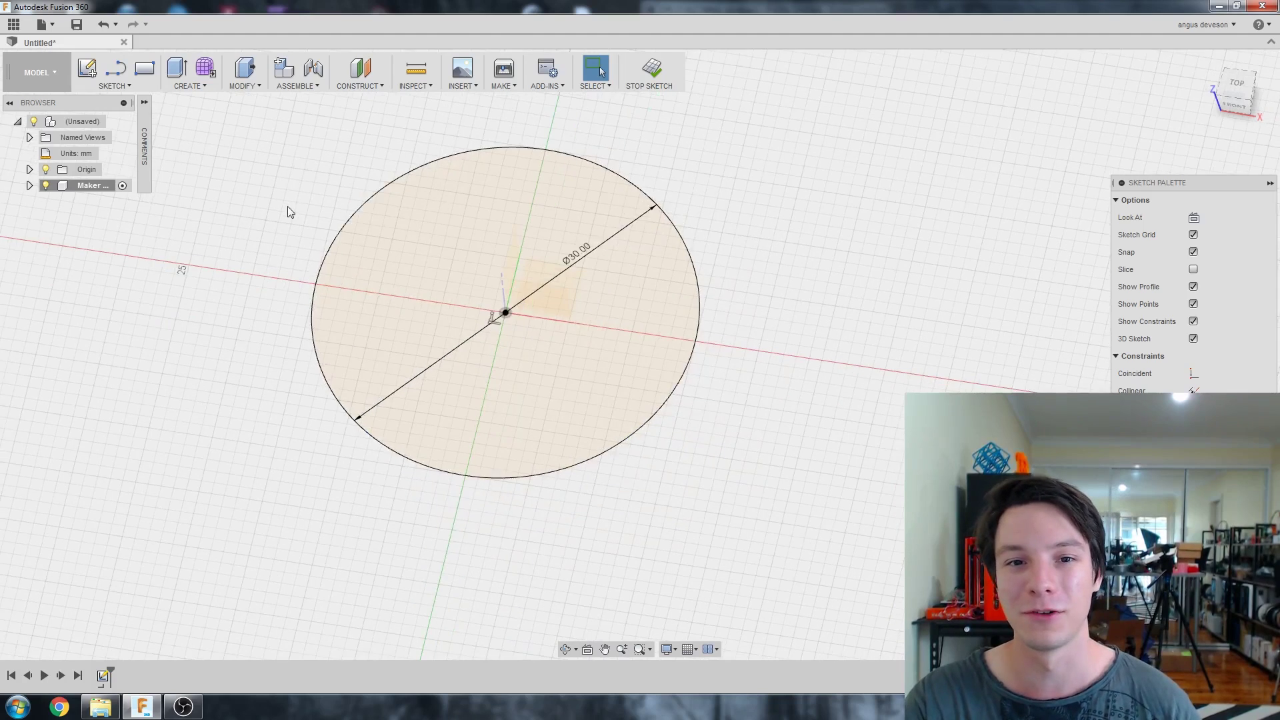
scroll(289, 180, up, 1)
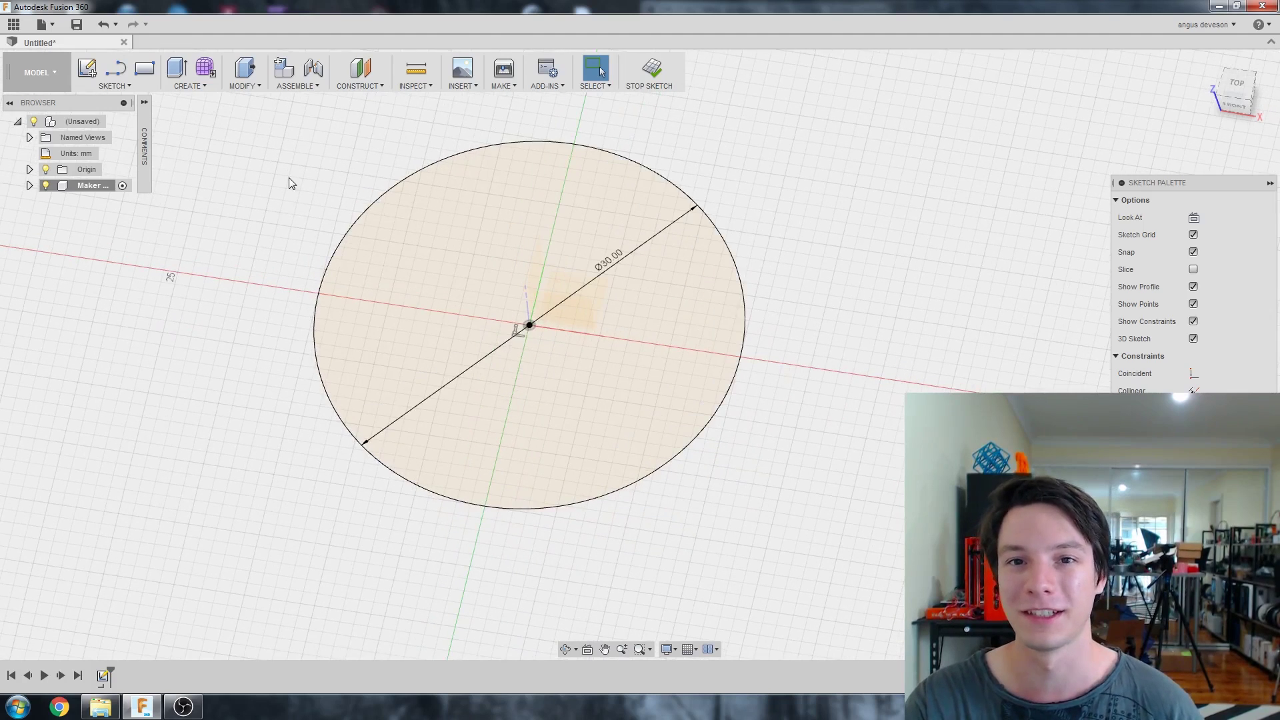
Start extruding the 30 mm circle profile upward with a distance of 8 mm
click(200, 86)
click(207, 118)
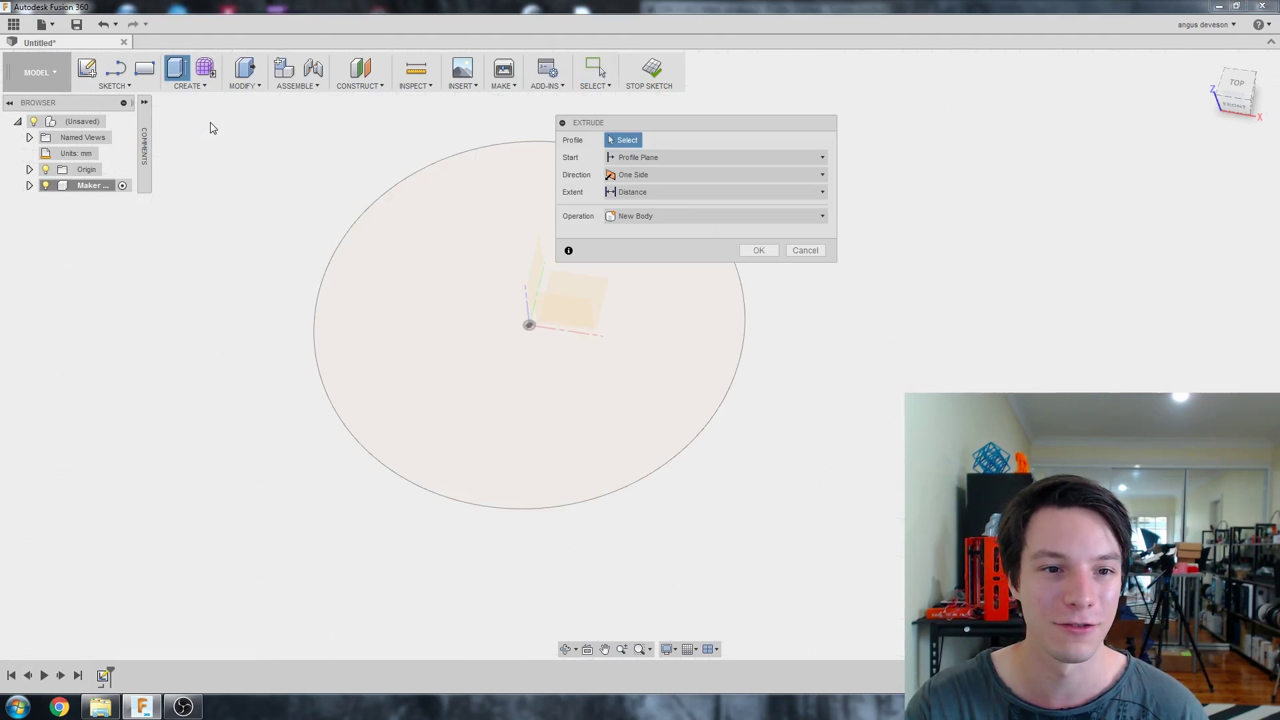
drag(813, 122, 1093, 145)
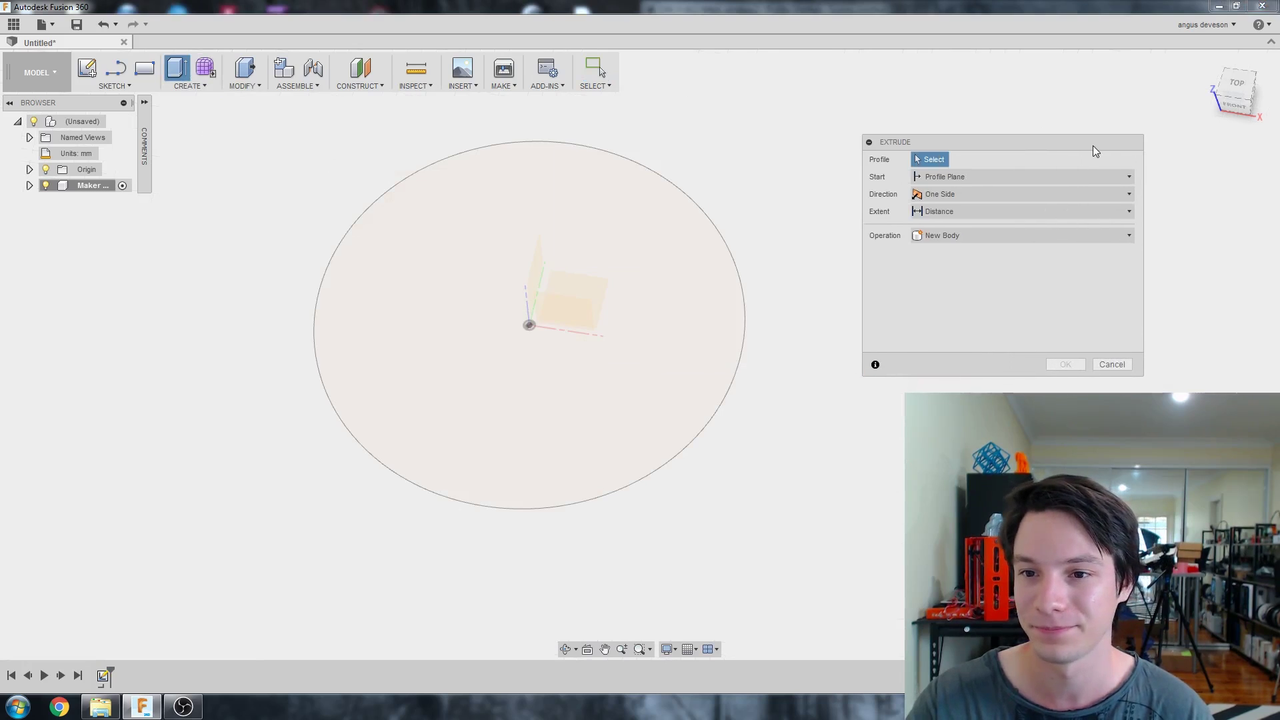
click(588, 213)
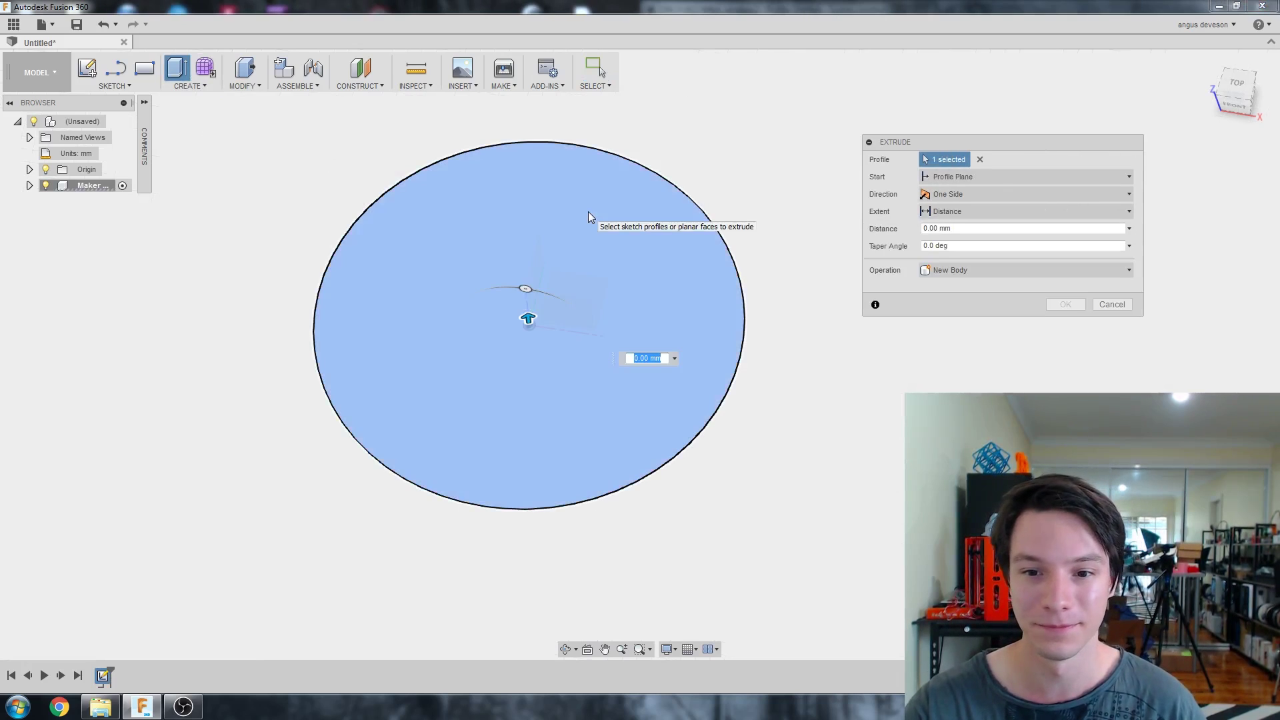
scroll(521, 245, down, 1)
scroll(454, 169, up, 1)
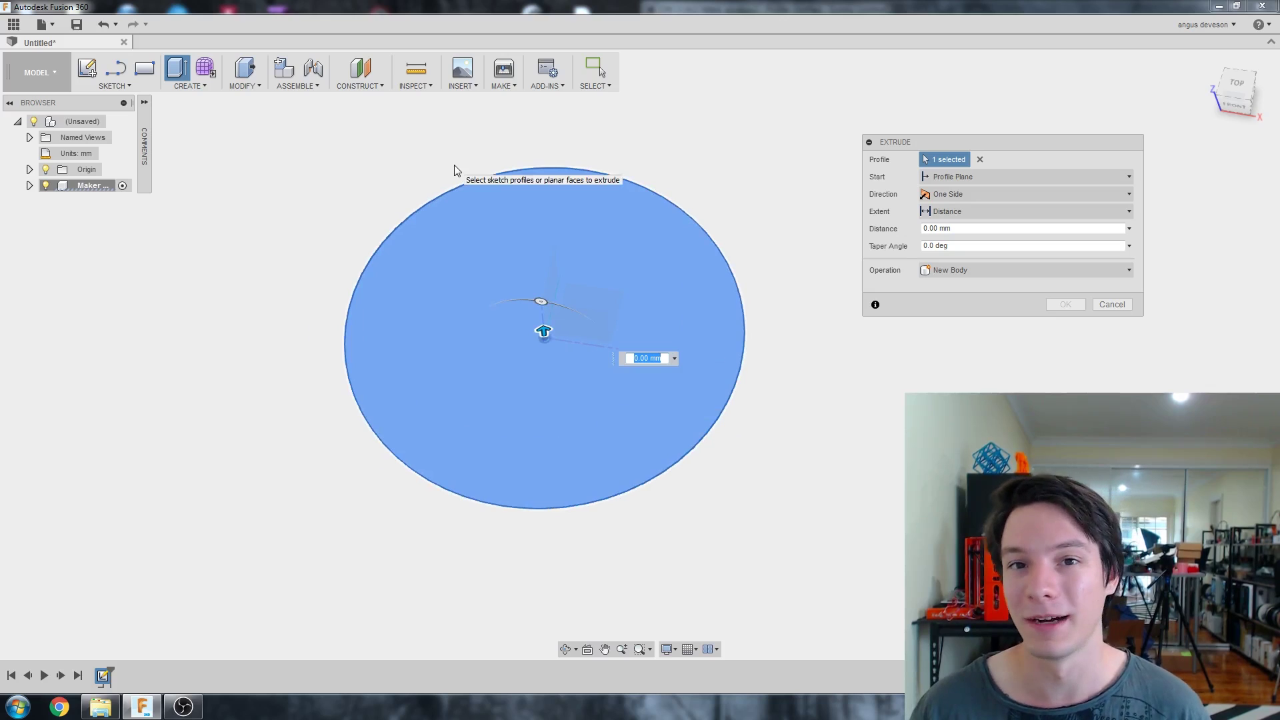
drag(543, 331, 467, 265)
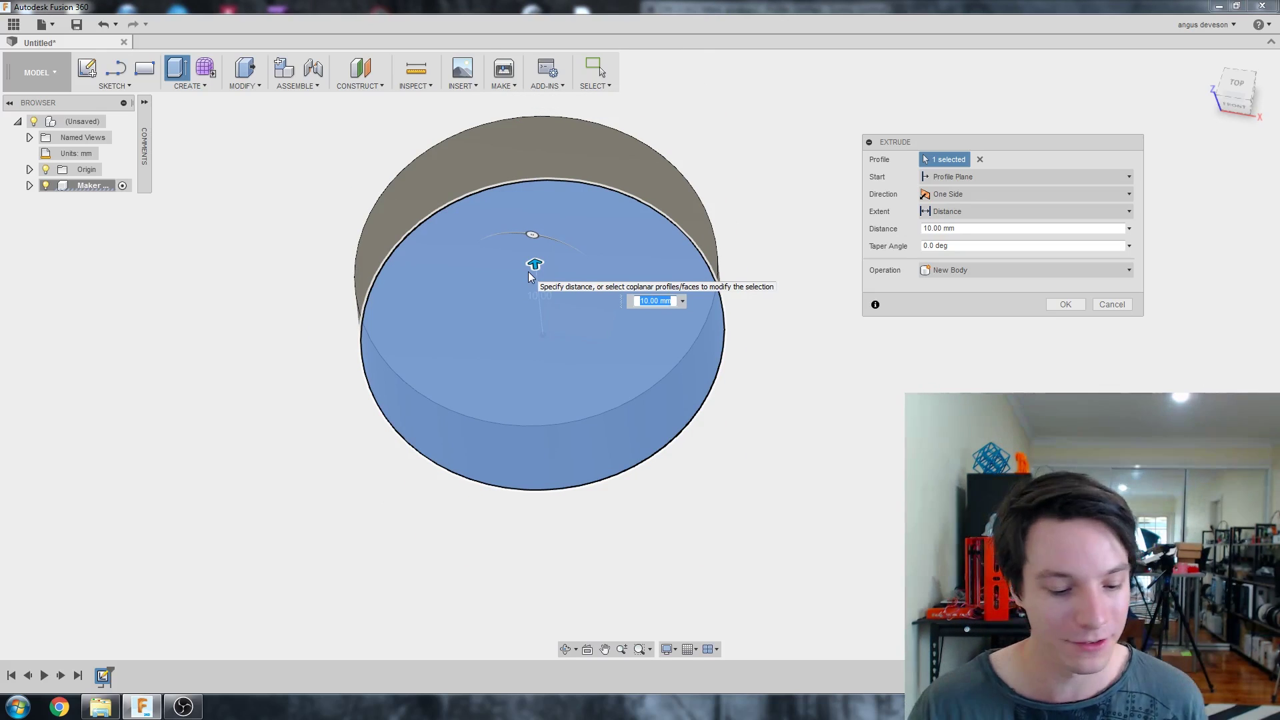
text(8)
shift+middle_drag(758, 299, 747, 264)
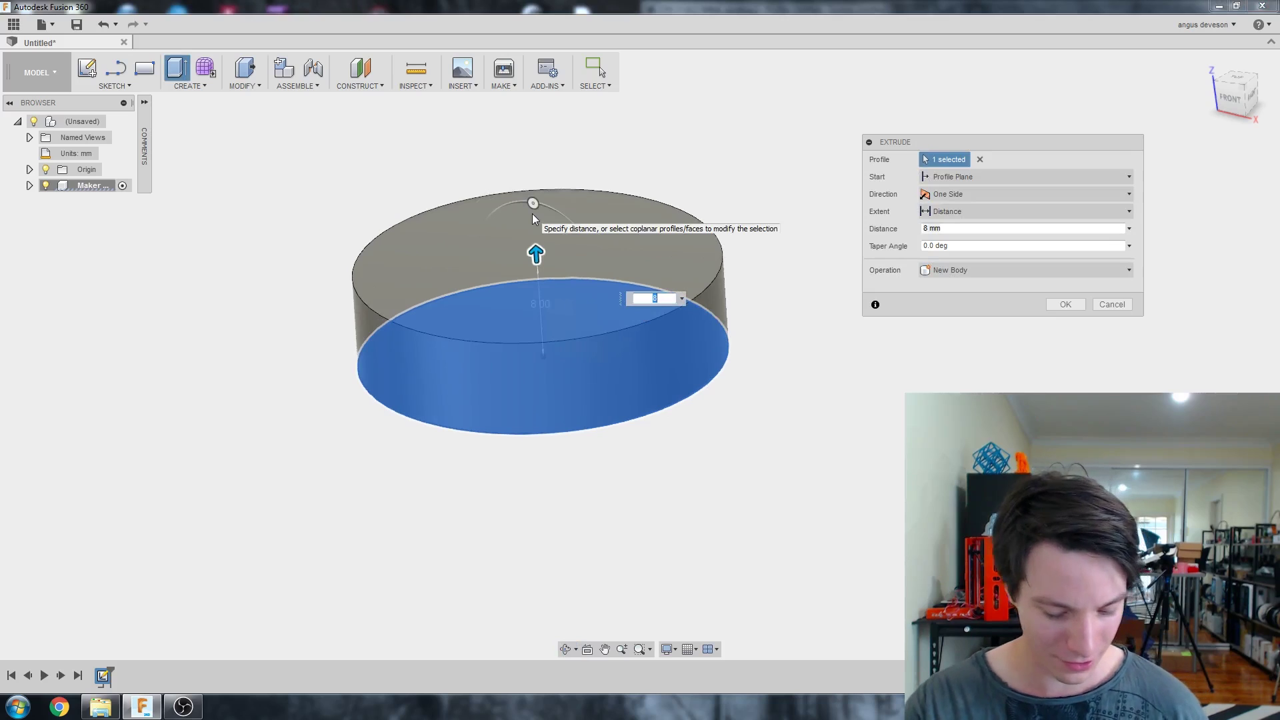
Set the extrusion distance to 6 mm and create the coin disc as a new body
click(963, 228)
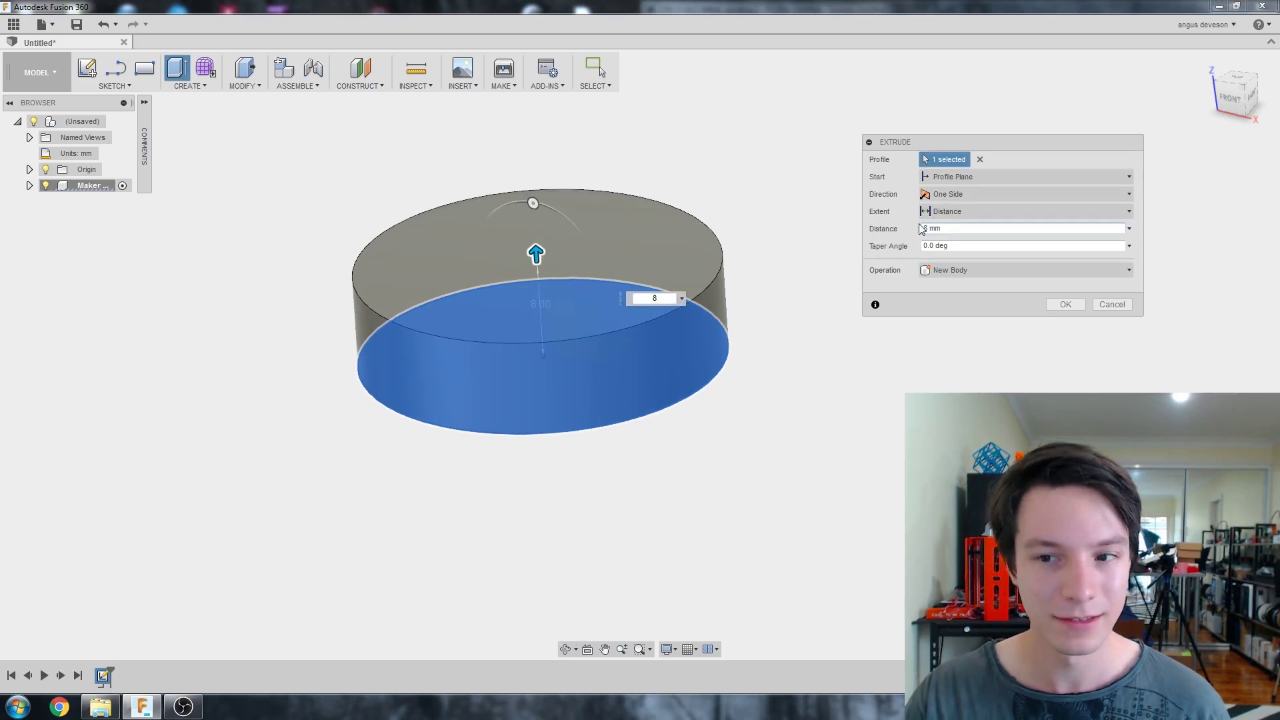
triple_click(970, 230)
text(6)
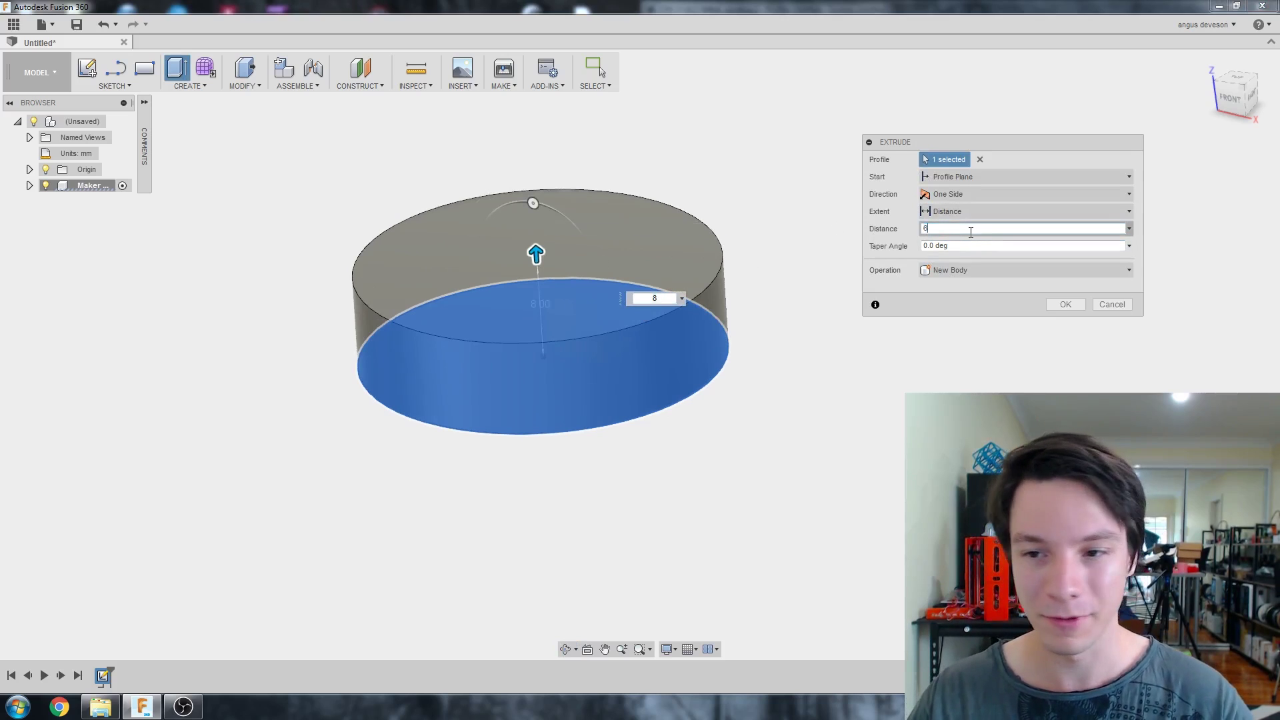
scroll(579, 293, down, 2)
scroll(509, 264, up, 1)
mouse_move(440, 277)
shift+middle_down()
mouse_move(438, 257)
mouse_move(428, 332)
mouse_move(425, 270)
shift+middle_up()
scroll(426, 286, up, 2)
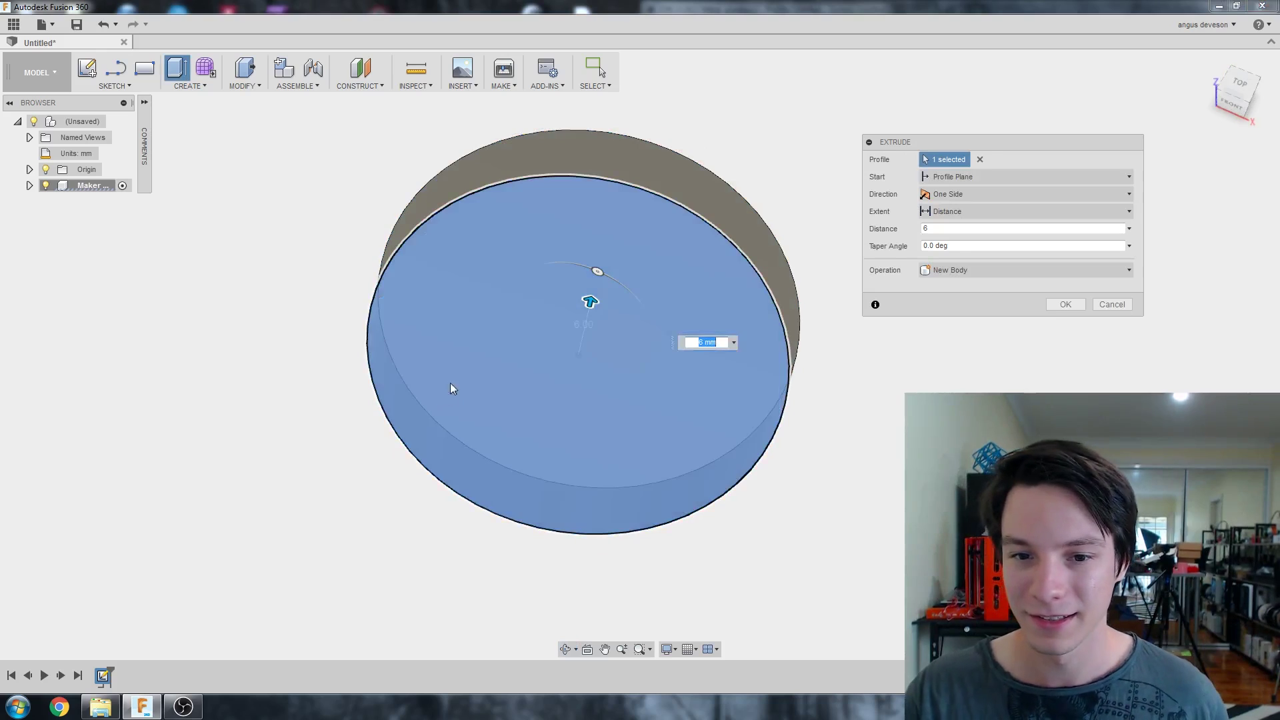
shift+middle_drag(449, 385, 432, 341)
click(1031, 274)
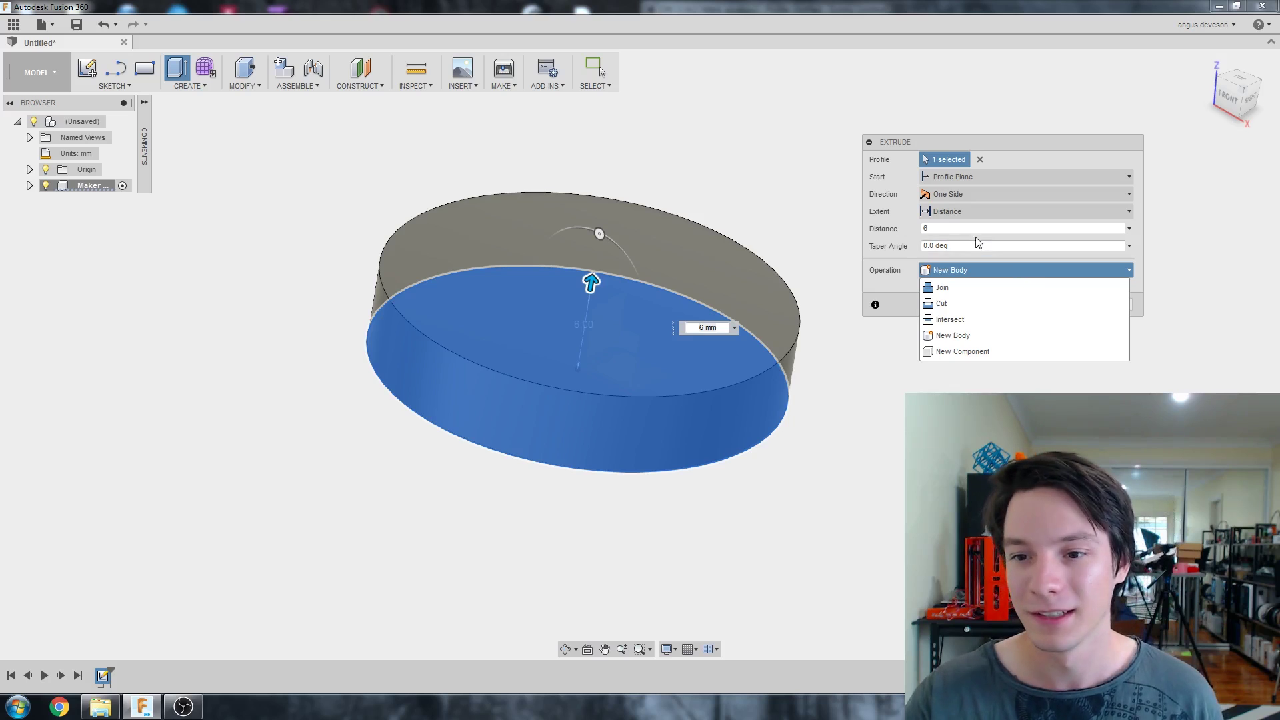
click(891, 272)
click(1063, 303)
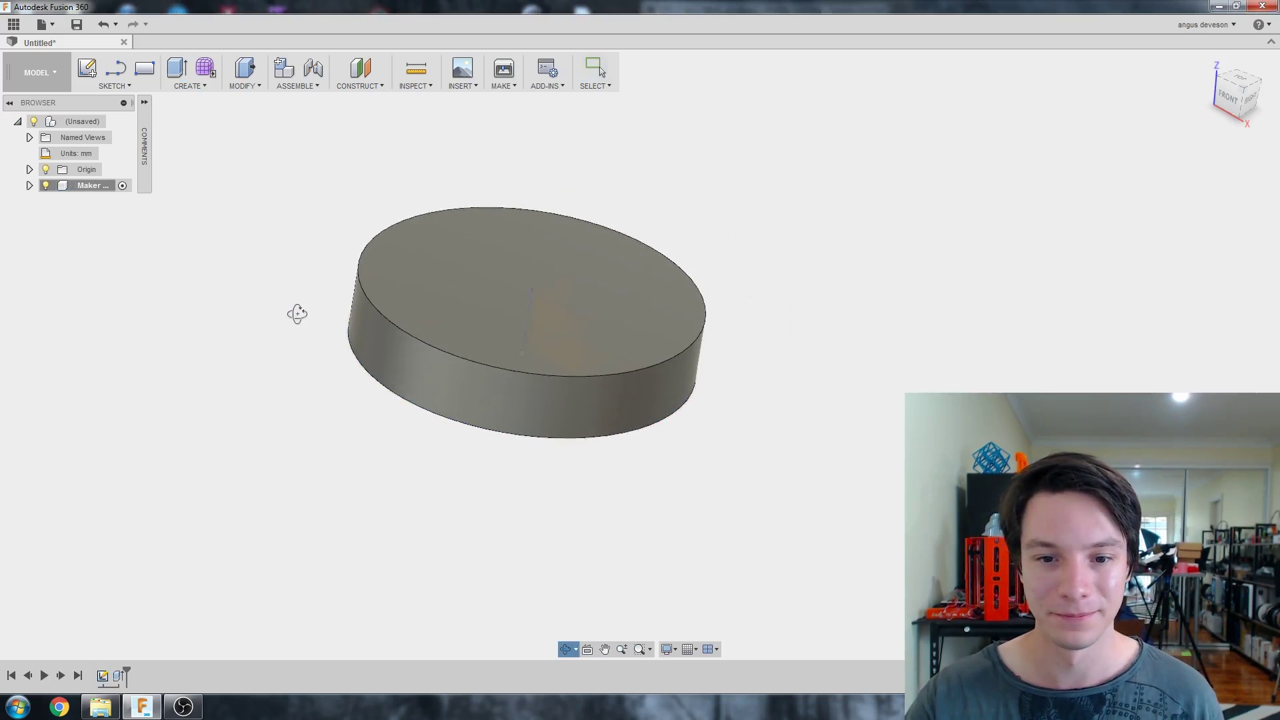
Start a new sketch on the horizontal XY origin plane, viewed from underneath the coin
shift+middle_drag(294, 311, 335, 266)
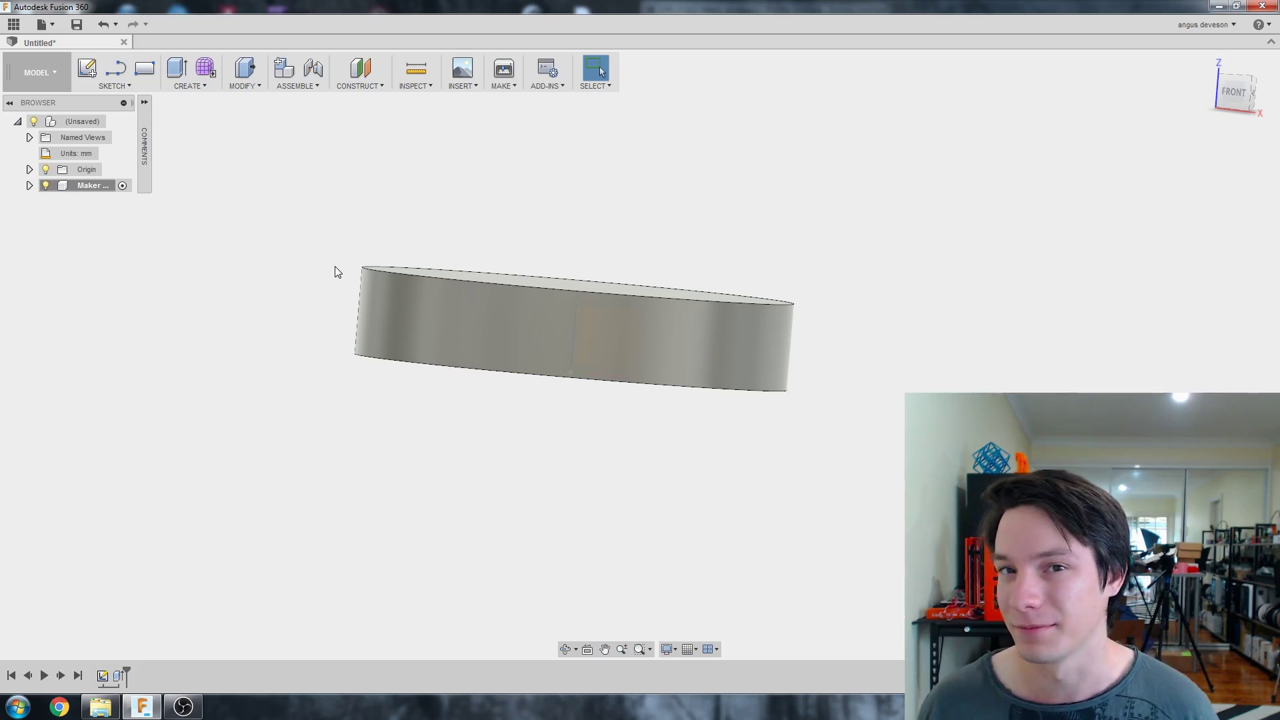
shift+middle_drag(436, 283, 410, 169)
scroll(446, 254, down, 2)
scroll(411, 170, up, 1)
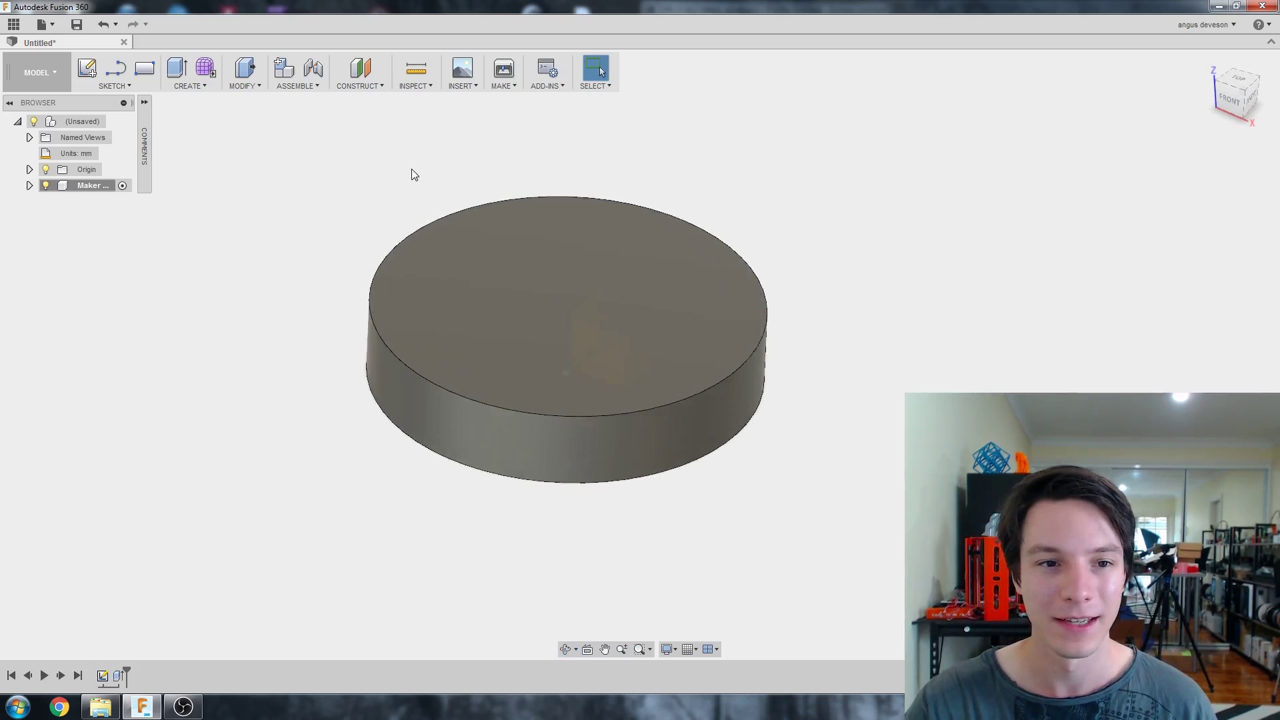
click(87, 67)
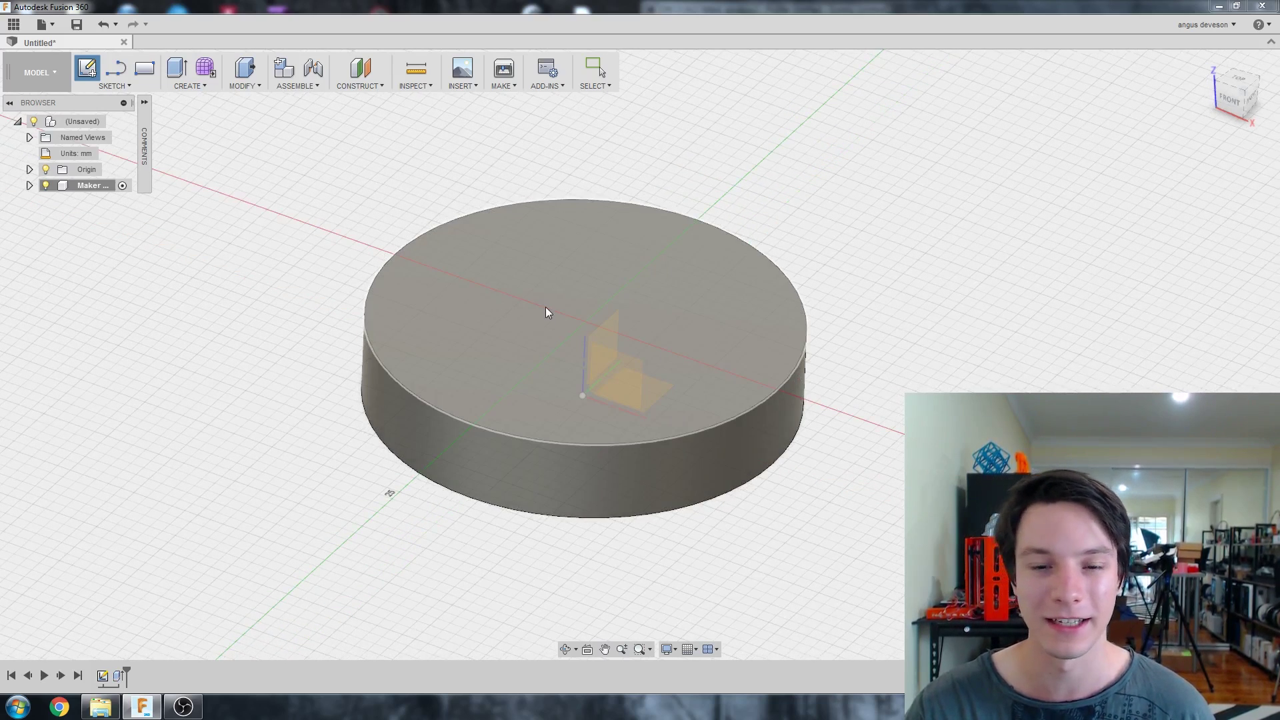
shift+middle_drag(545, 306, 565, 419)
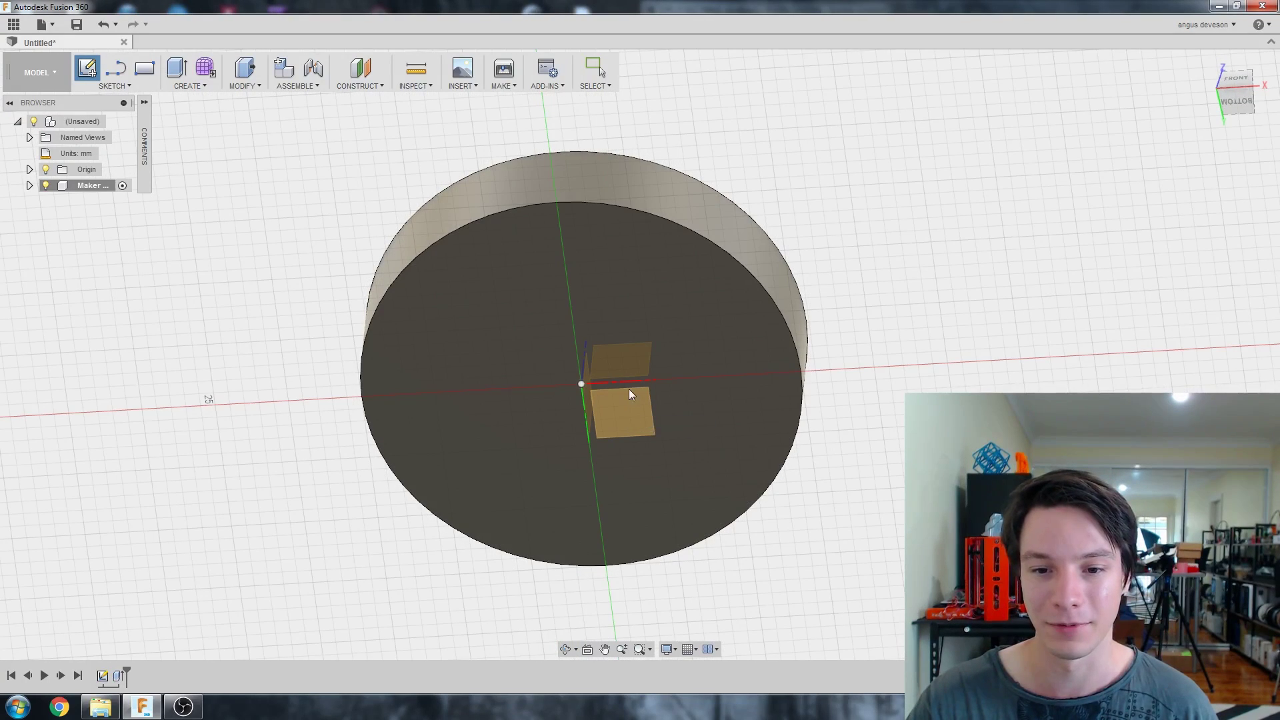
click(622, 401)
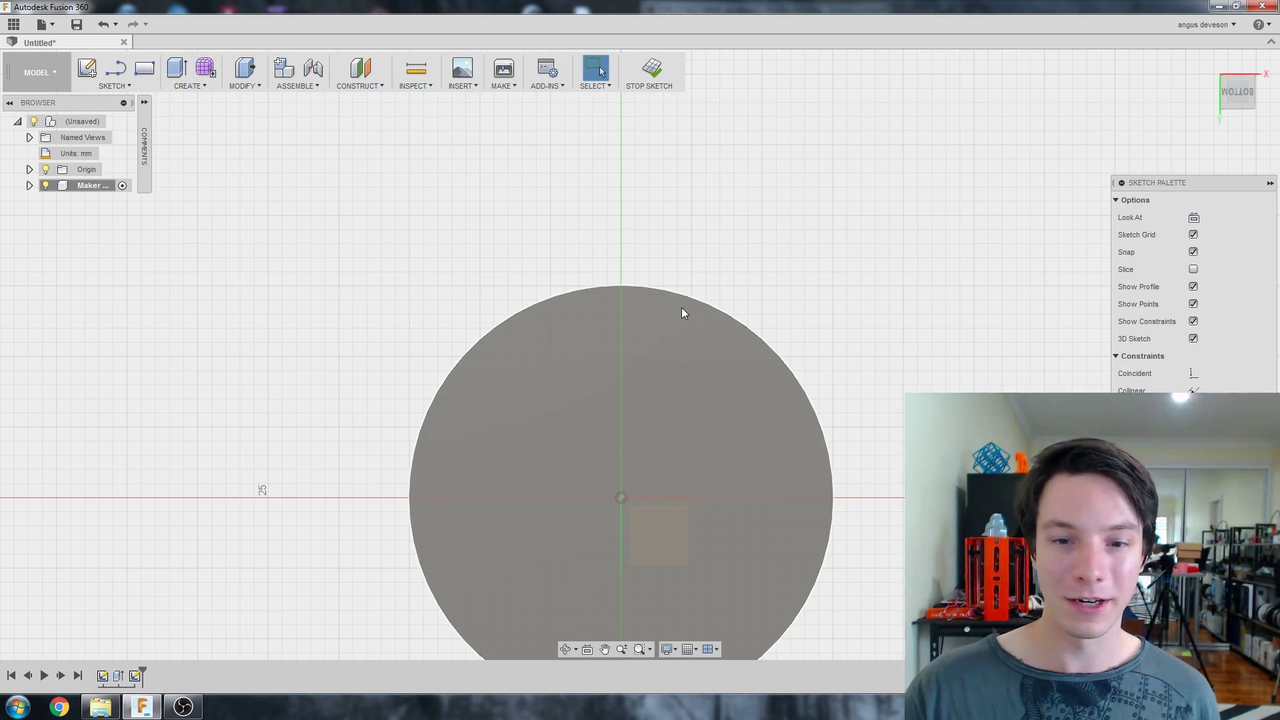
Sketch a large circle overlapping most of the coin and a smaller circle just outside the coin's edge
key(c)
scroll(601, 310, down, 2)
click(586, 362)
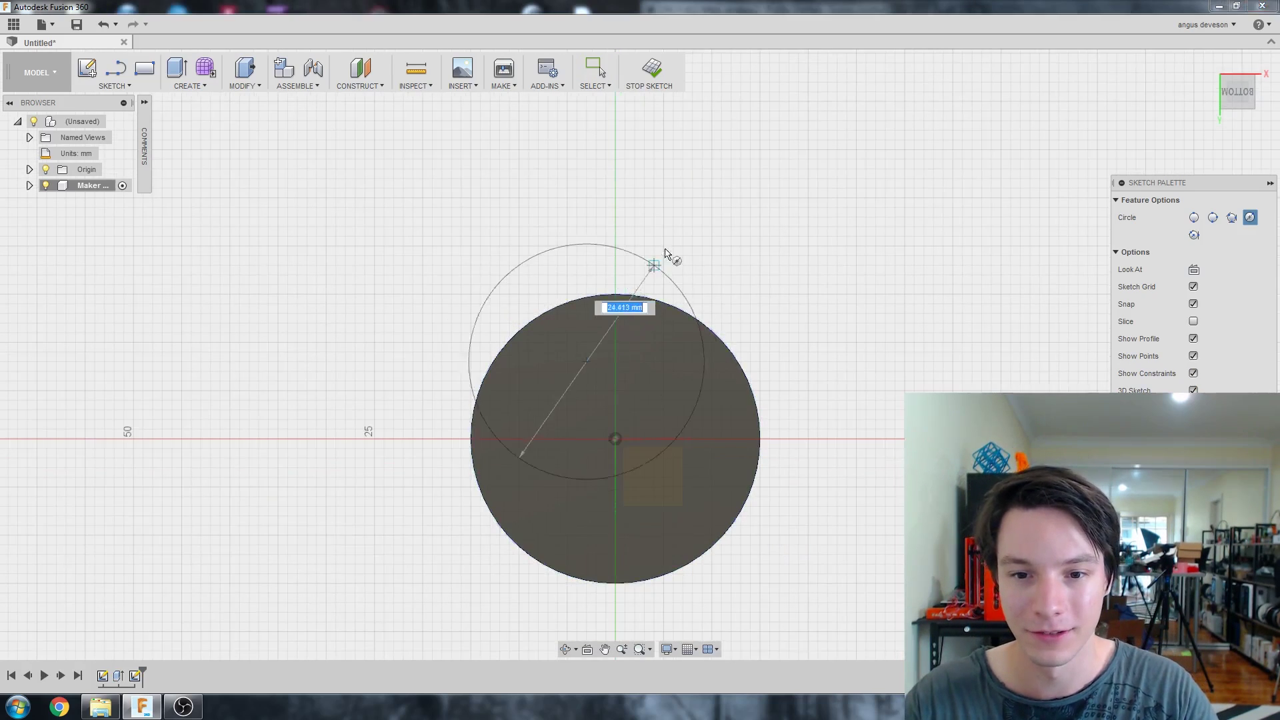
click(817, 289)
click(817, 230)
key(Escape)
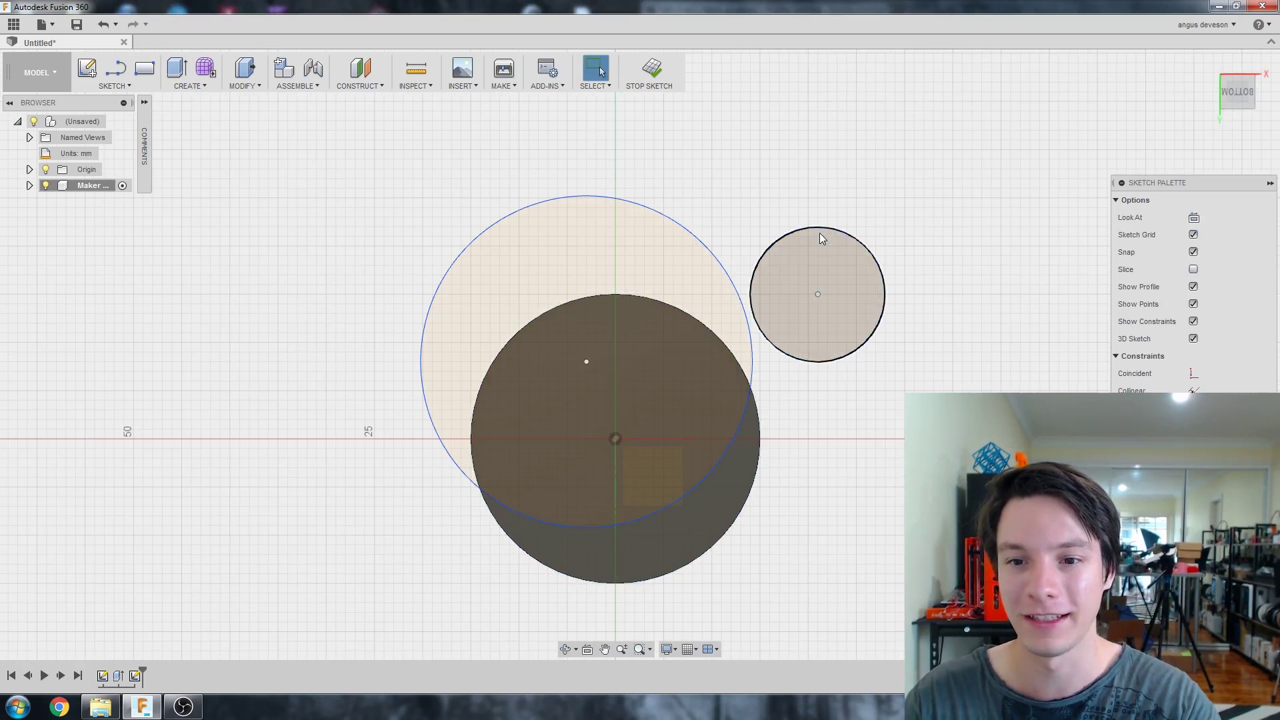
Shrink the large circle to about 24 mm, shift it slightly off the coin's centre, and move the small circle to overlap it and the coin's edge
scroll(730, 280, down, 2)
scroll(612, 336, up, 3)
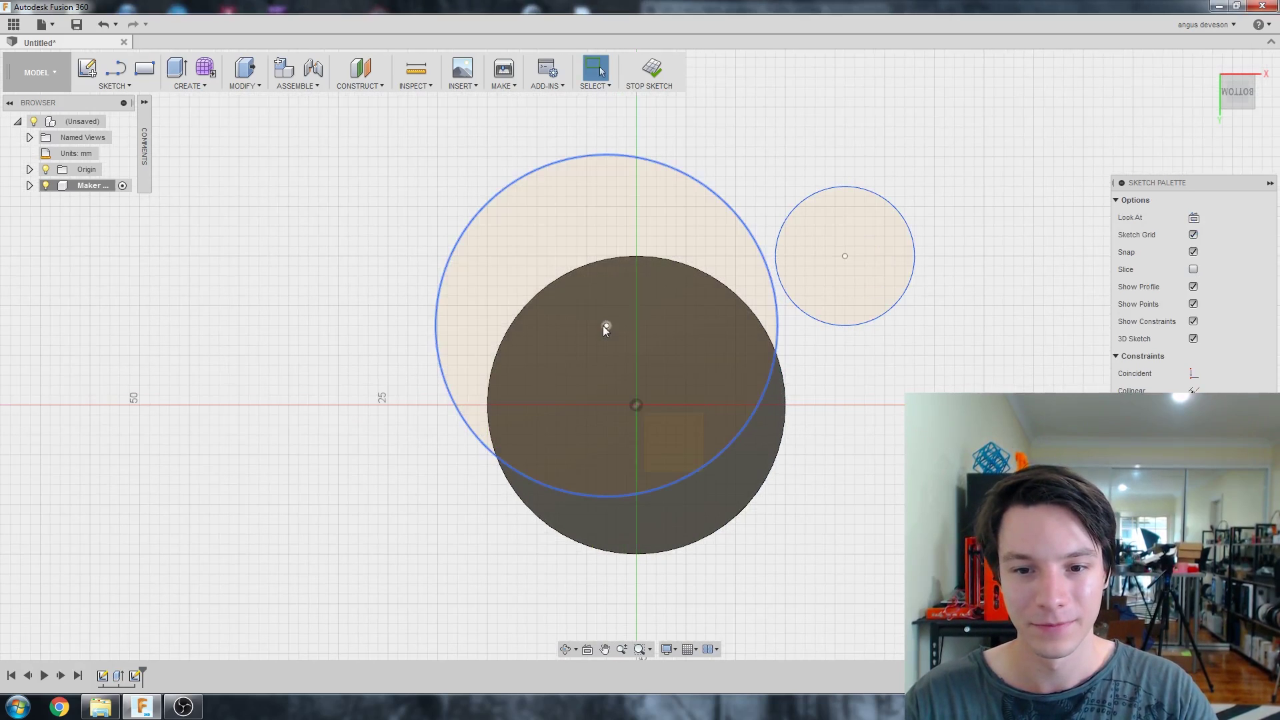
mouse_move(603, 326)
mouse_down()
mouse_move(677, 314)
mouse_move(677, 326)
mouse_up()
scroll(758, 212, up, 2)
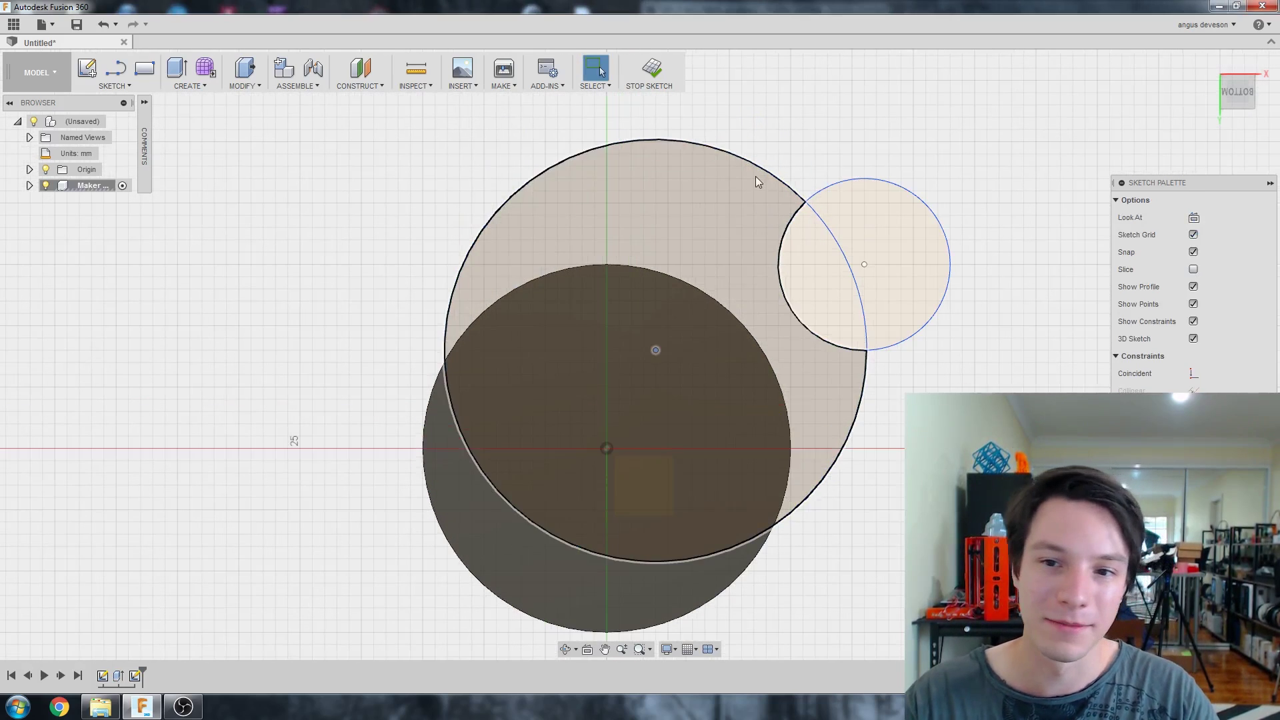
drag(755, 167, 718, 220)
mouse_move(657, 348)
mouse_down()
mouse_move(623, 346)
mouse_move(603, 364)
mouse_move(634, 356)
mouse_up()
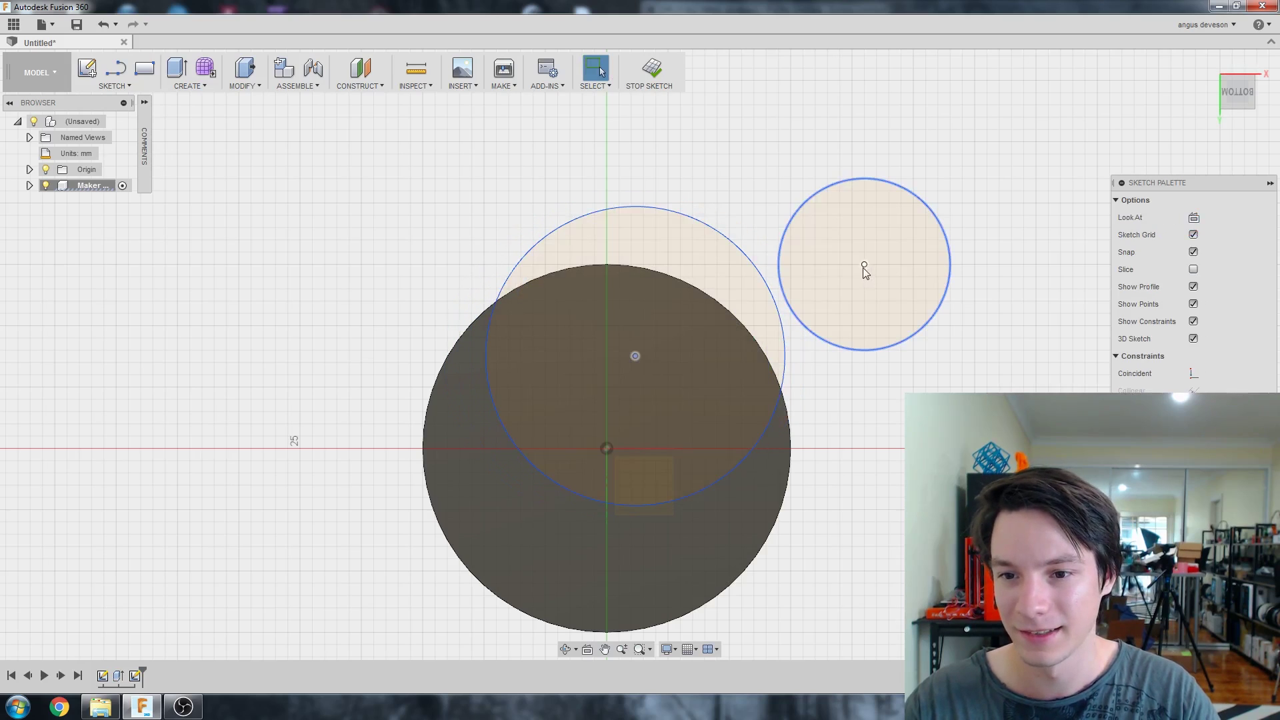
drag(864, 264, 749, 294)
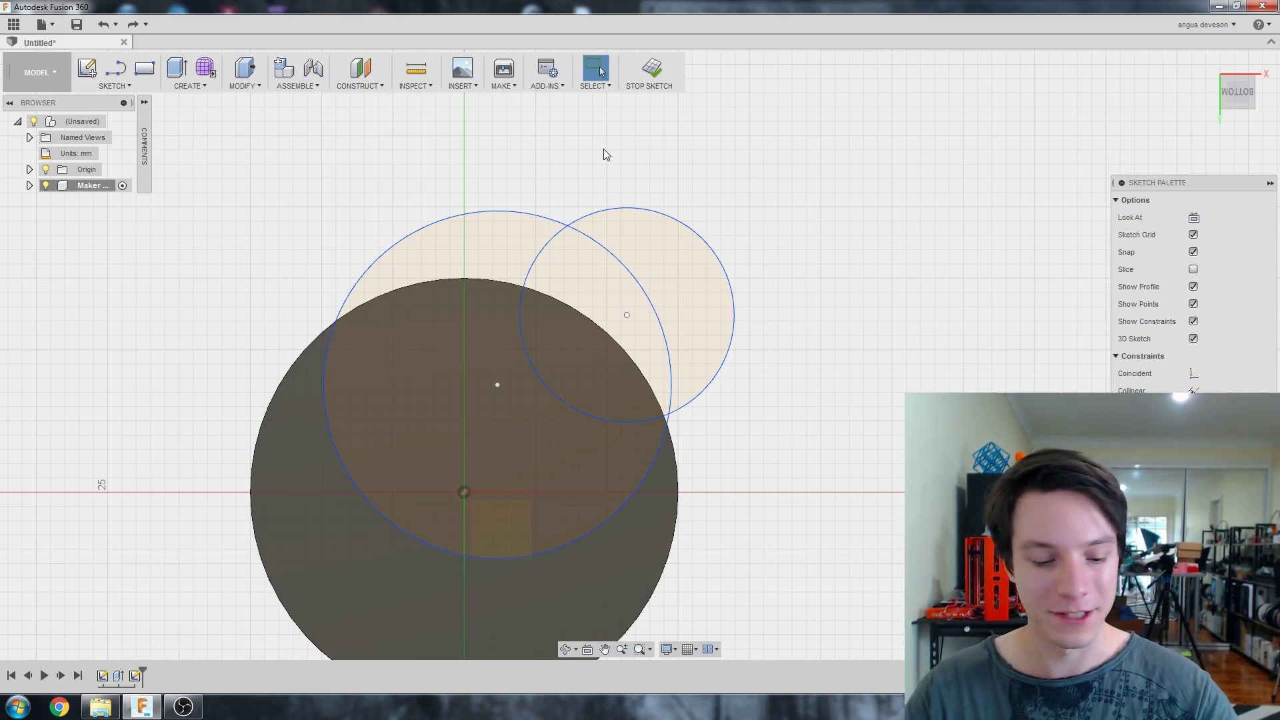
Dimension the larger circle's diameter at 25 mm
key(d)
click(441, 224)
click(383, 194)
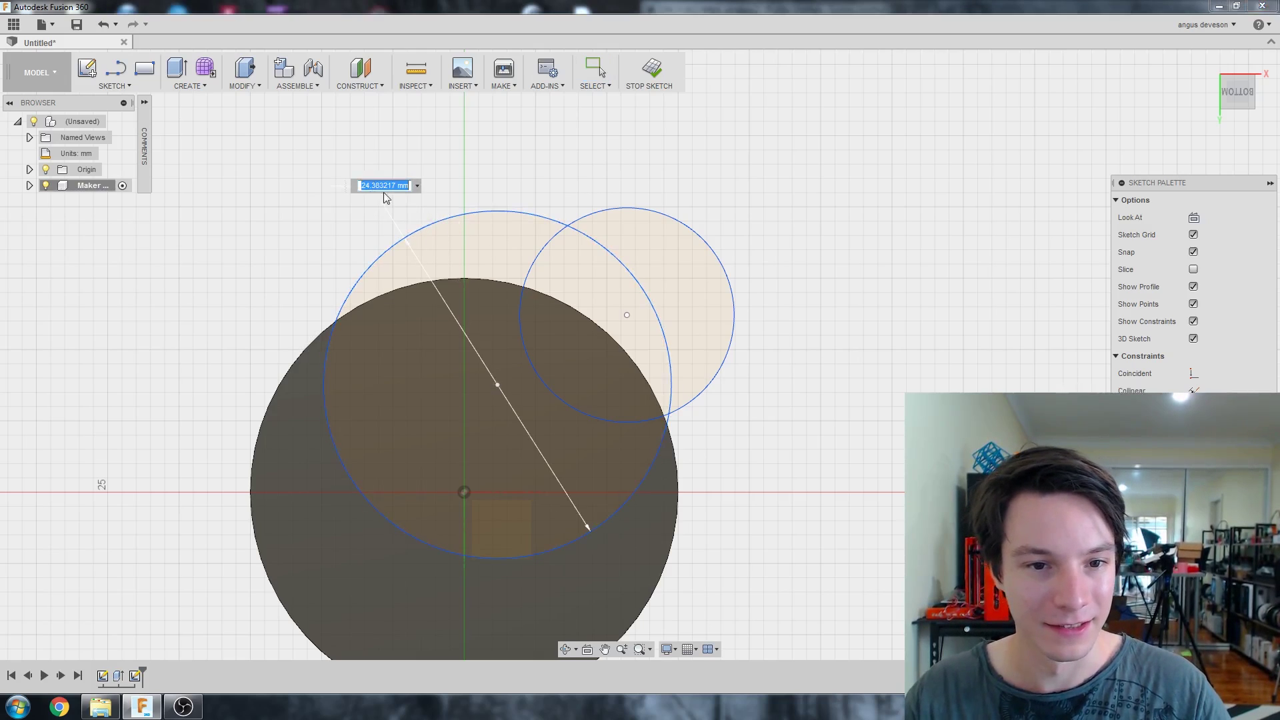
text(25)
key(Return)
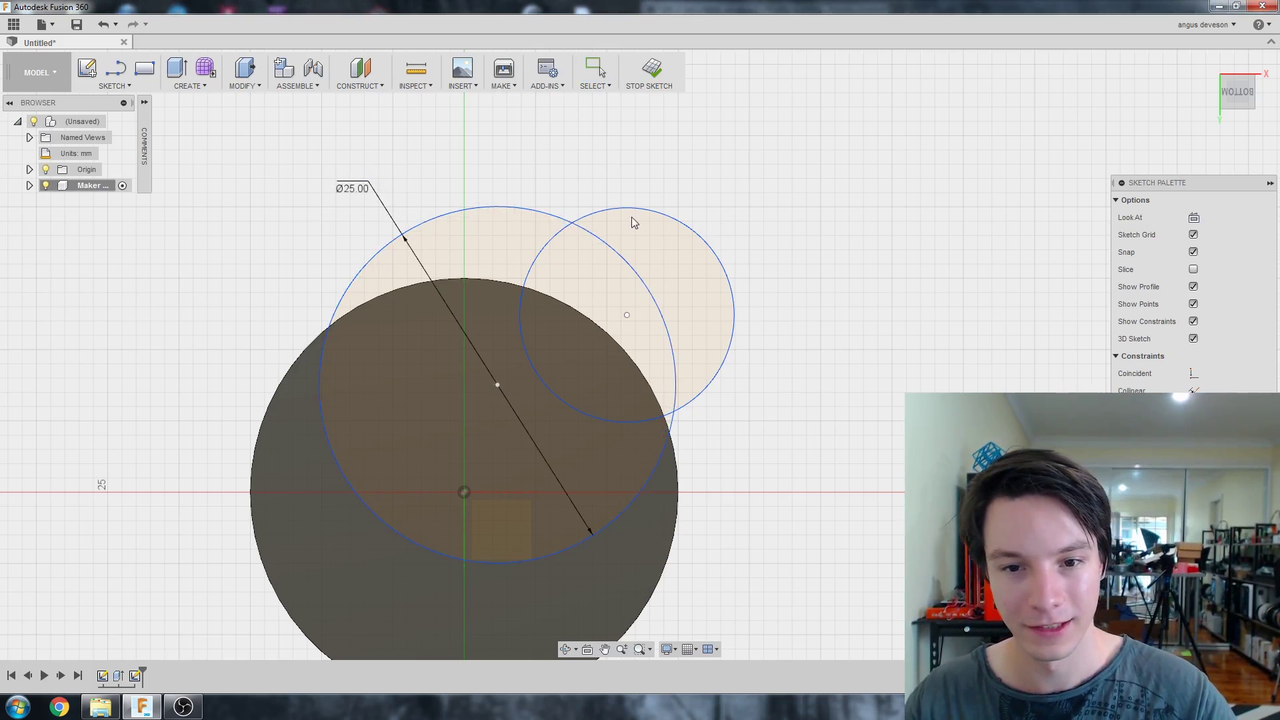
Dimension the smaller circle's diameter at 15 mm and shift its centre slightly upward
click(640, 221)
click(679, 166)
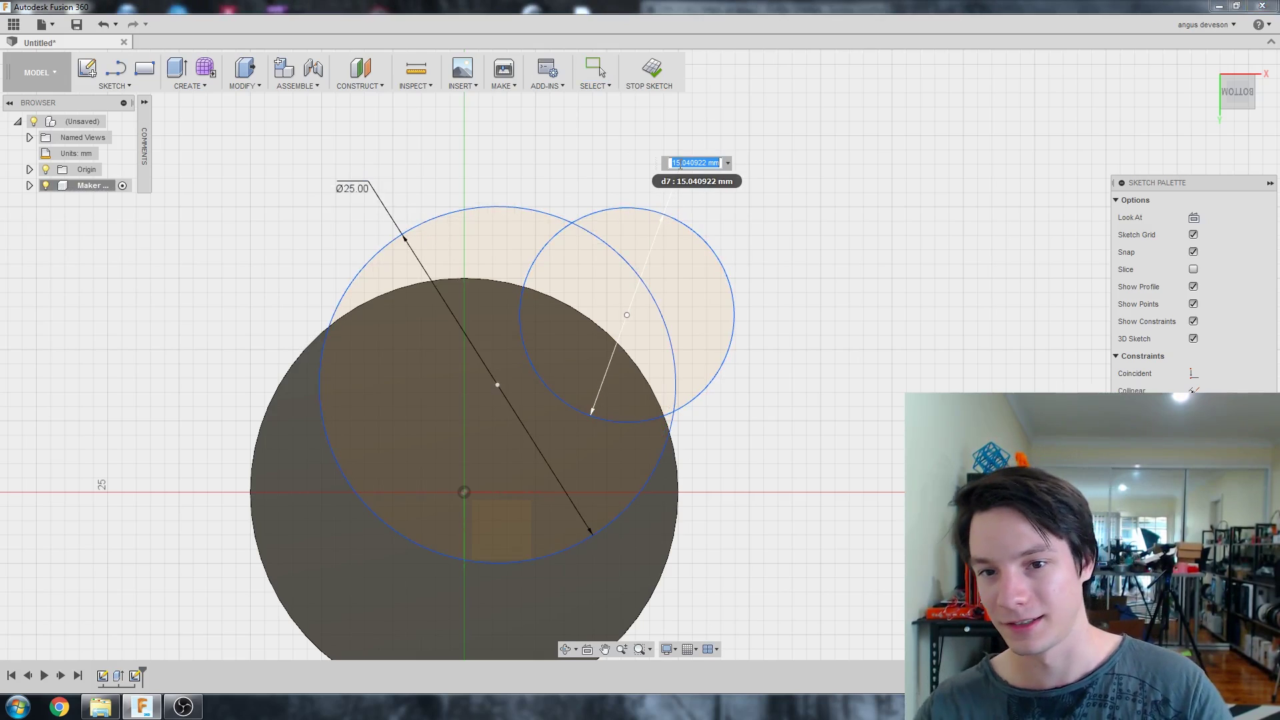
text(15)
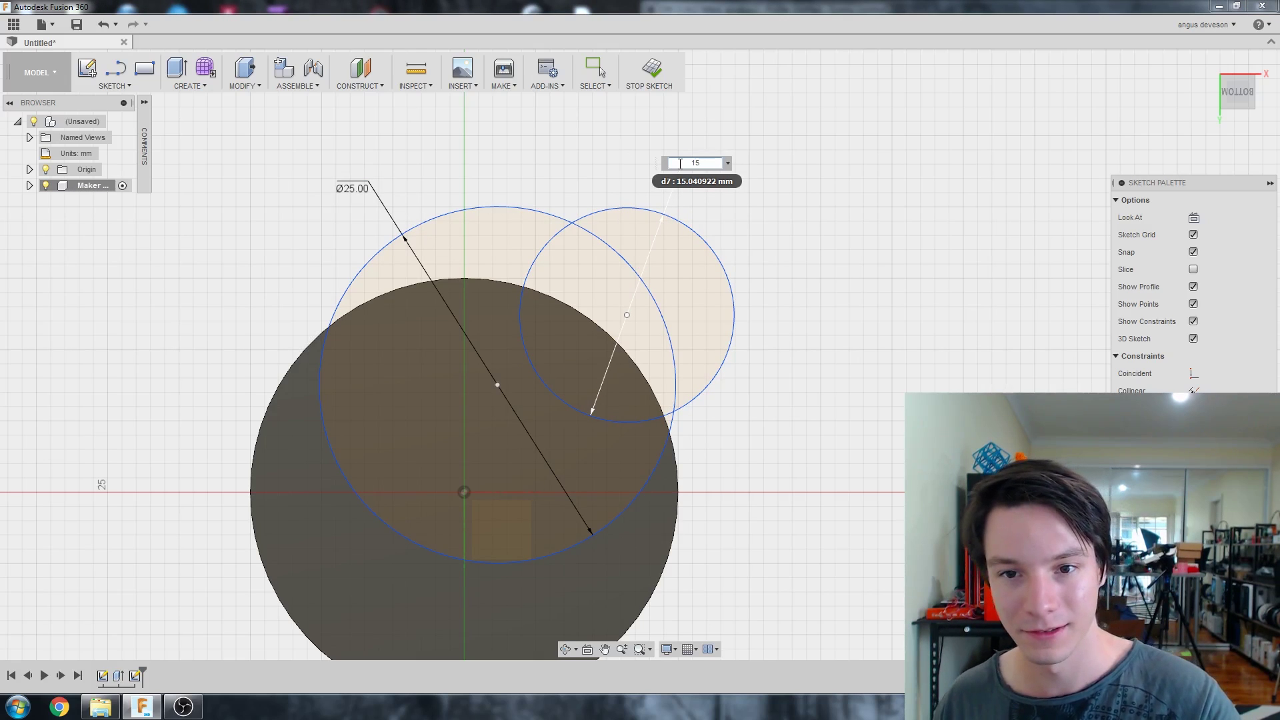
key(Return)
key(Escape)
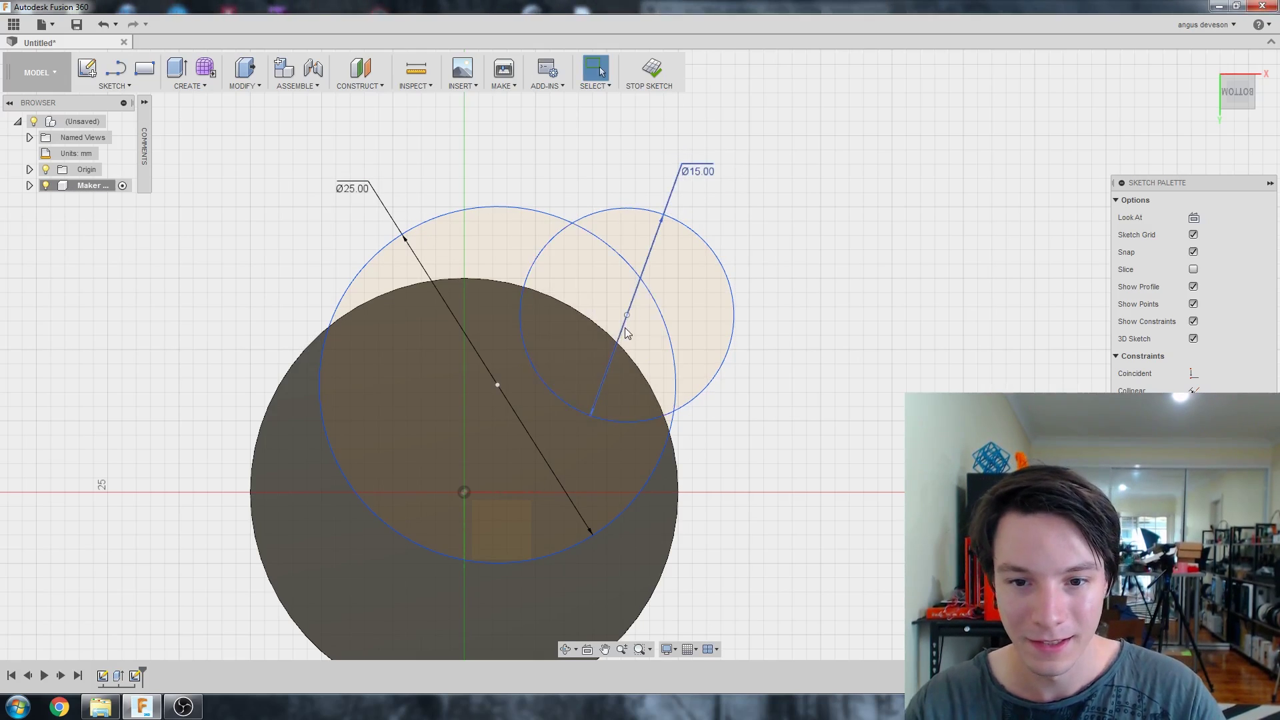
drag(630, 317, 624, 295)
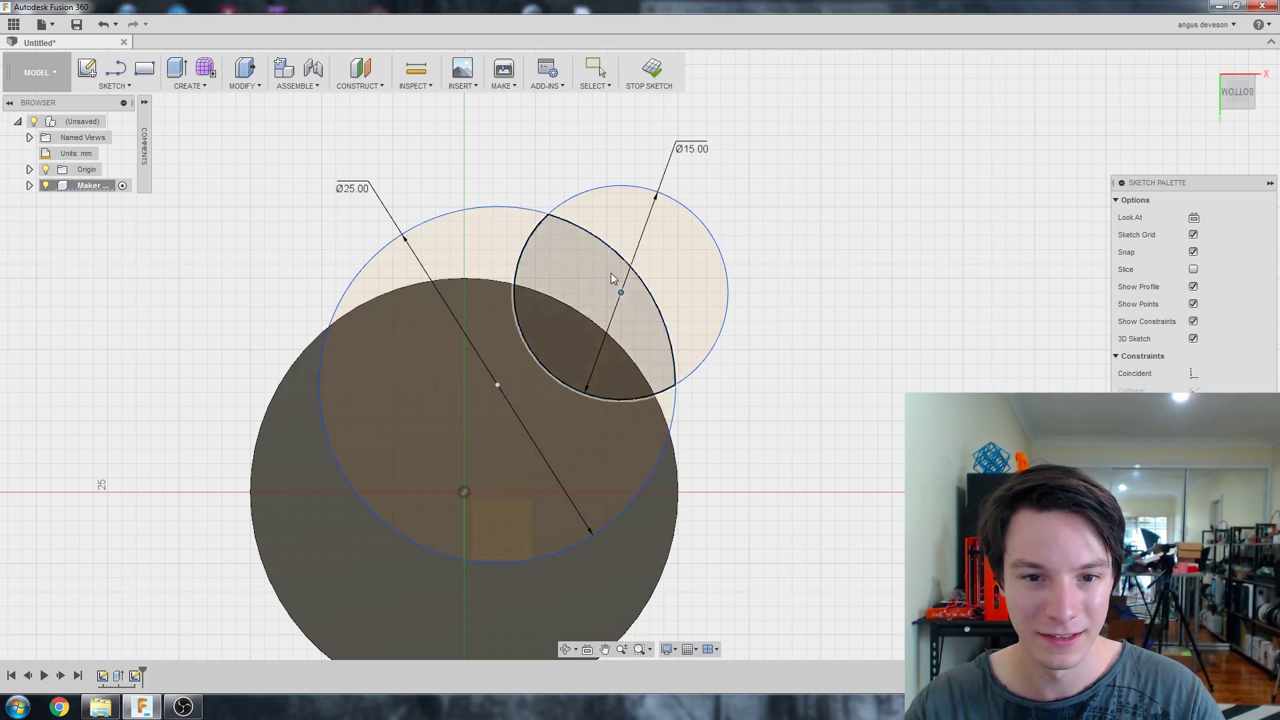
Dimension the vertical distance between the 25 mm circle's centre and the origin at 7 mm
scroll(401, 324, down, 4)
middle_drag(365, 329, 411, 322)
scroll(299, 247, up, 2)
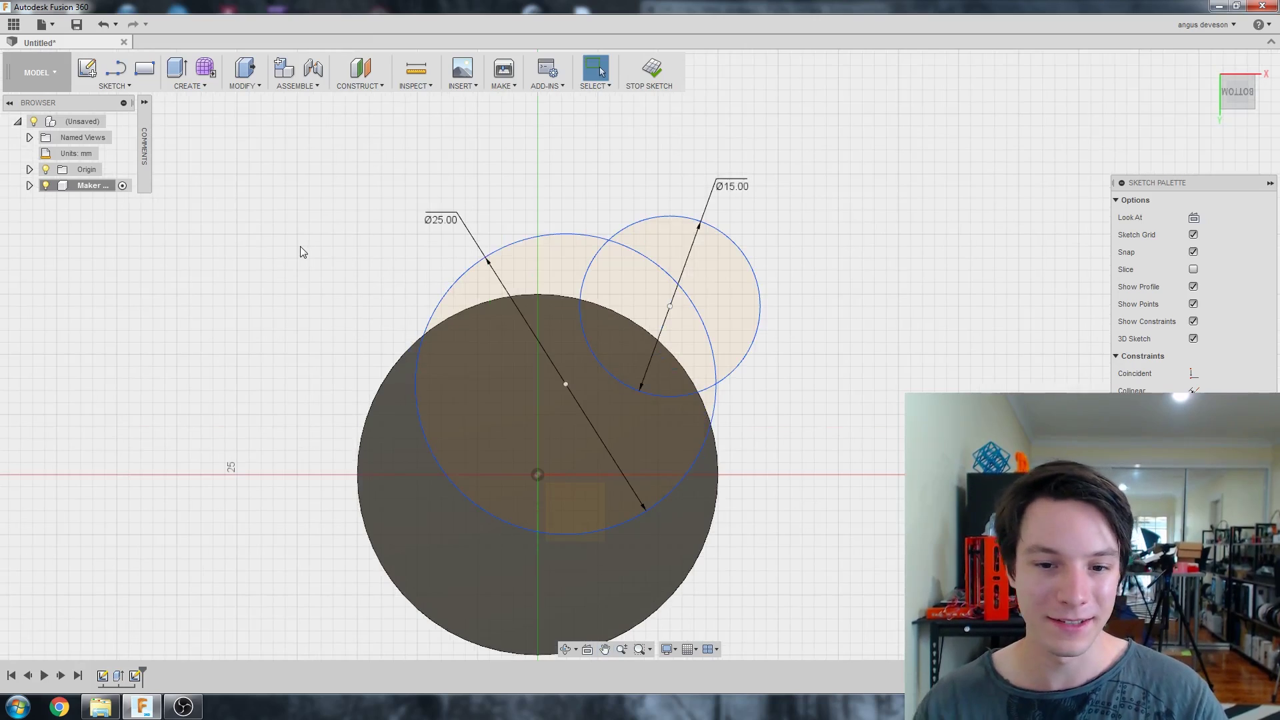
click(565, 385)
click(587, 420)
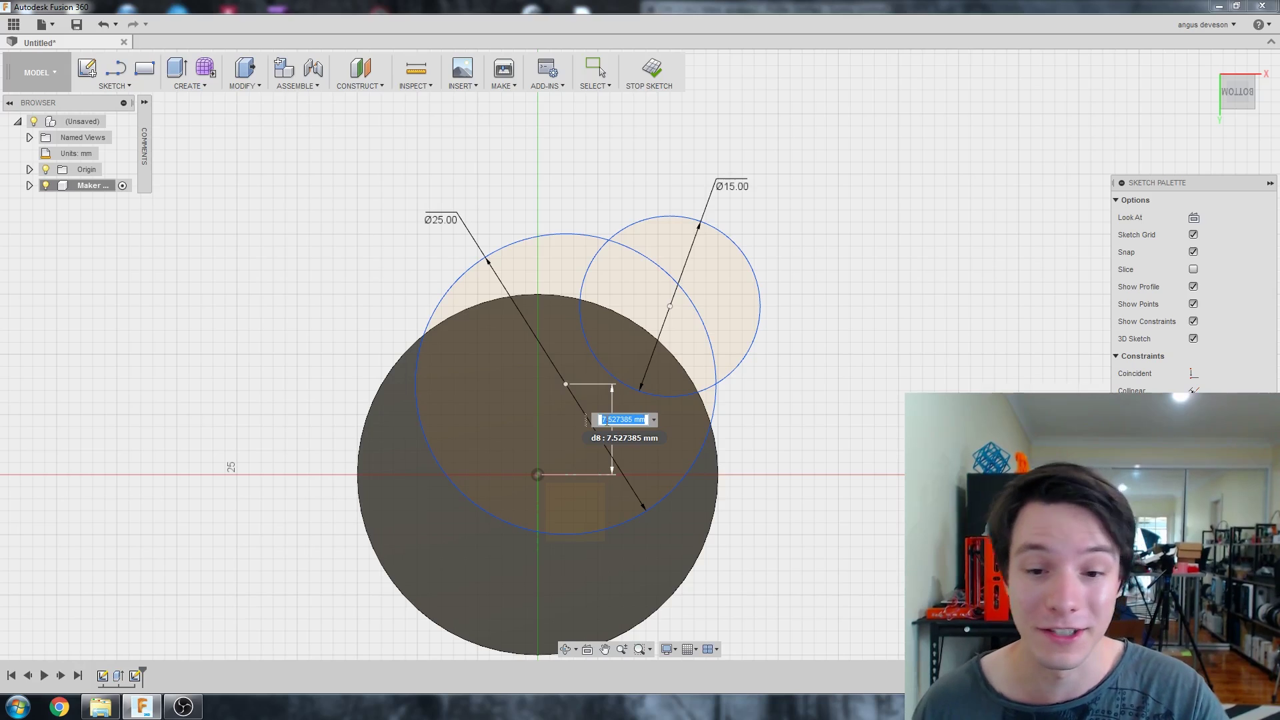
text(7)
key(Return)
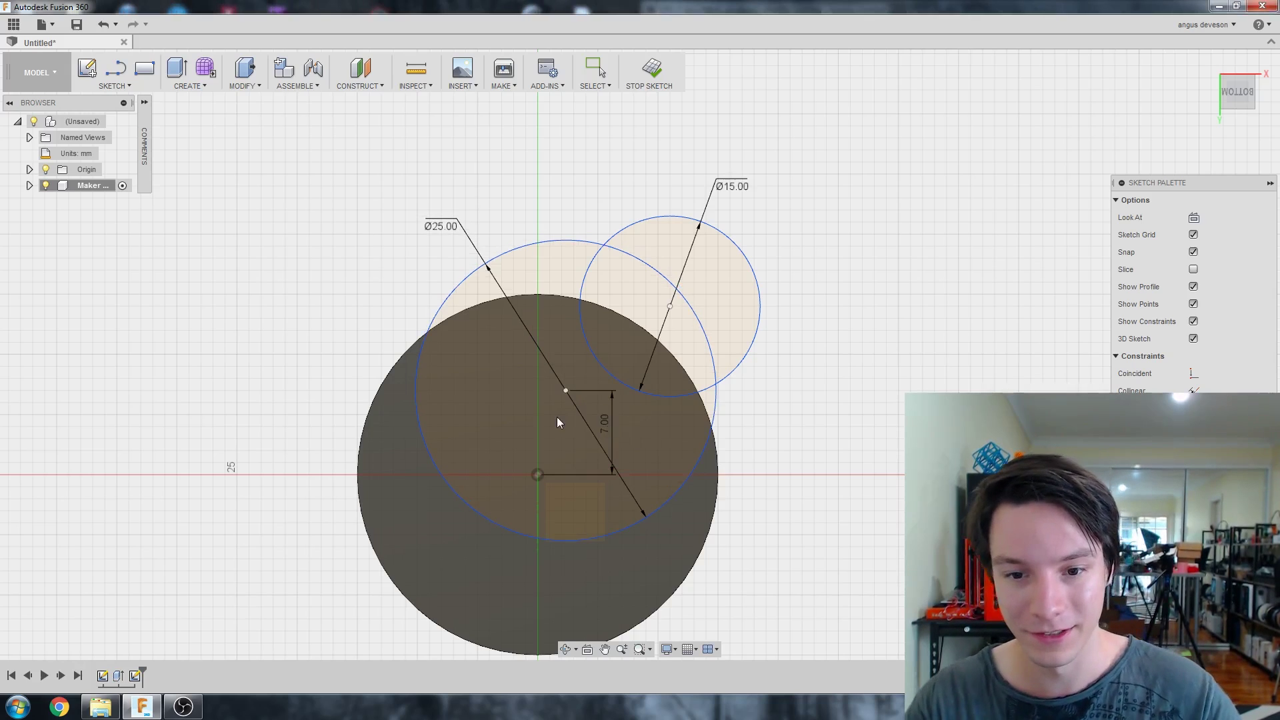
Dimension the horizontal distance between the 25 mm circle's centre and the origin at 2 mm
scroll(557, 417, up, 2)
scroll(798, 413, down, 1)
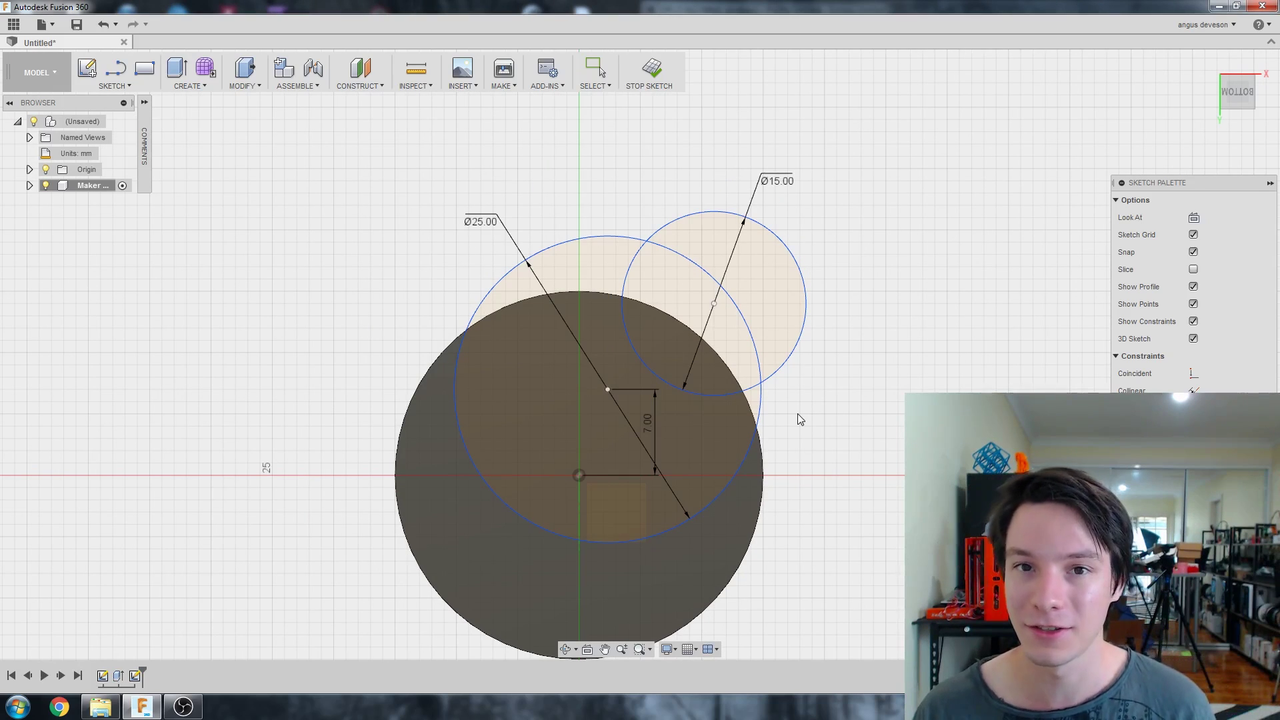
key(d)
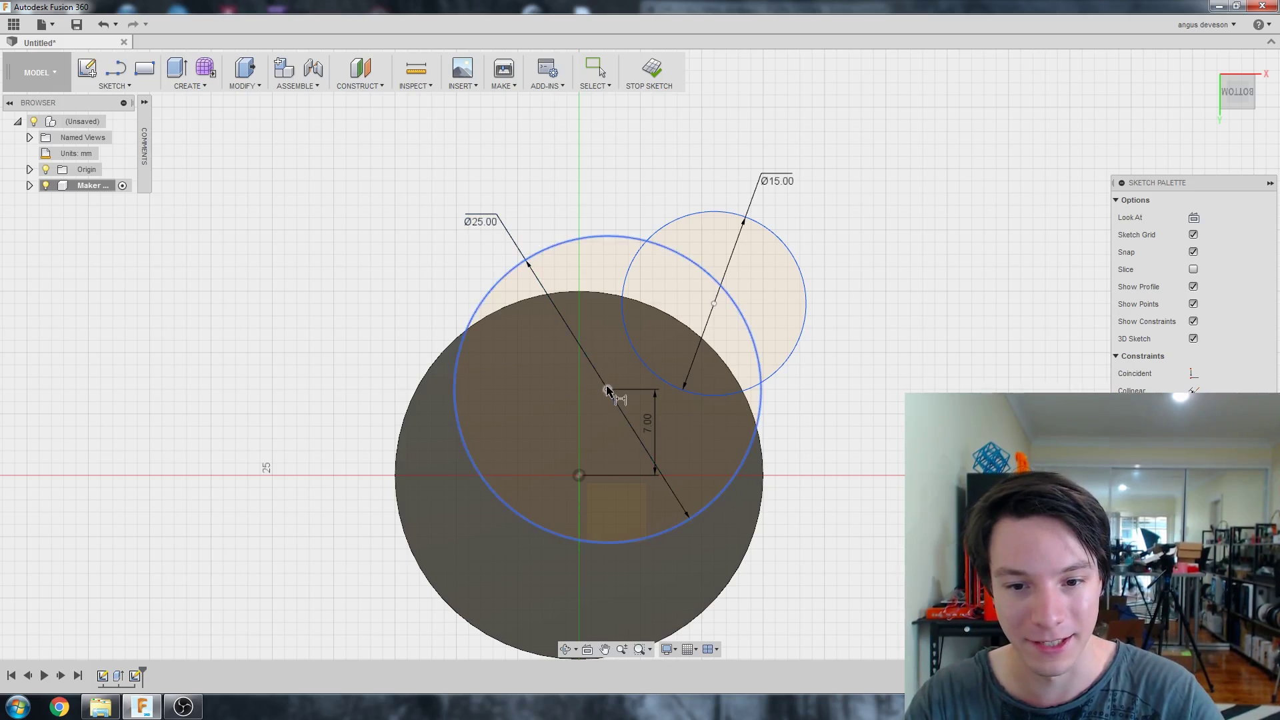
click(607, 390)
click(579, 476)
click(579, 346)
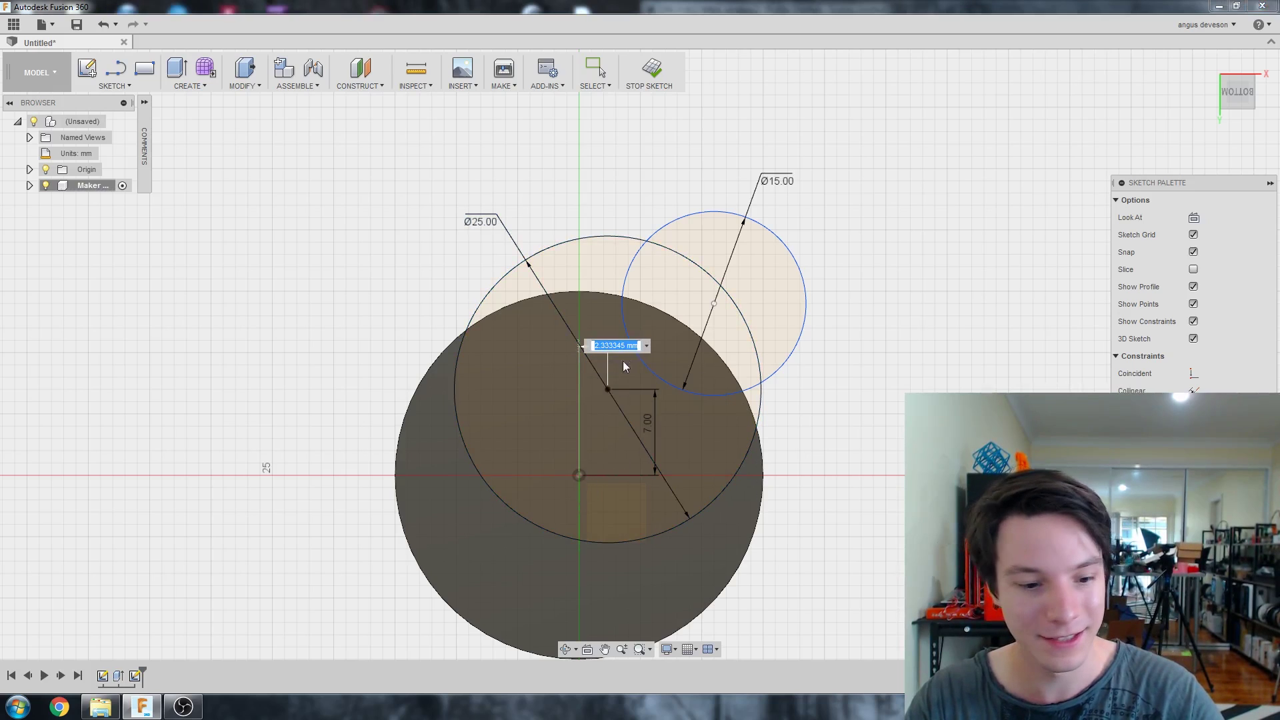
text(2)
key(Return)
Dimension the 15 mm circle's centre 14 mm vertically and 11 mm horizontally from the origin
scroll(645, 402, up, 1)
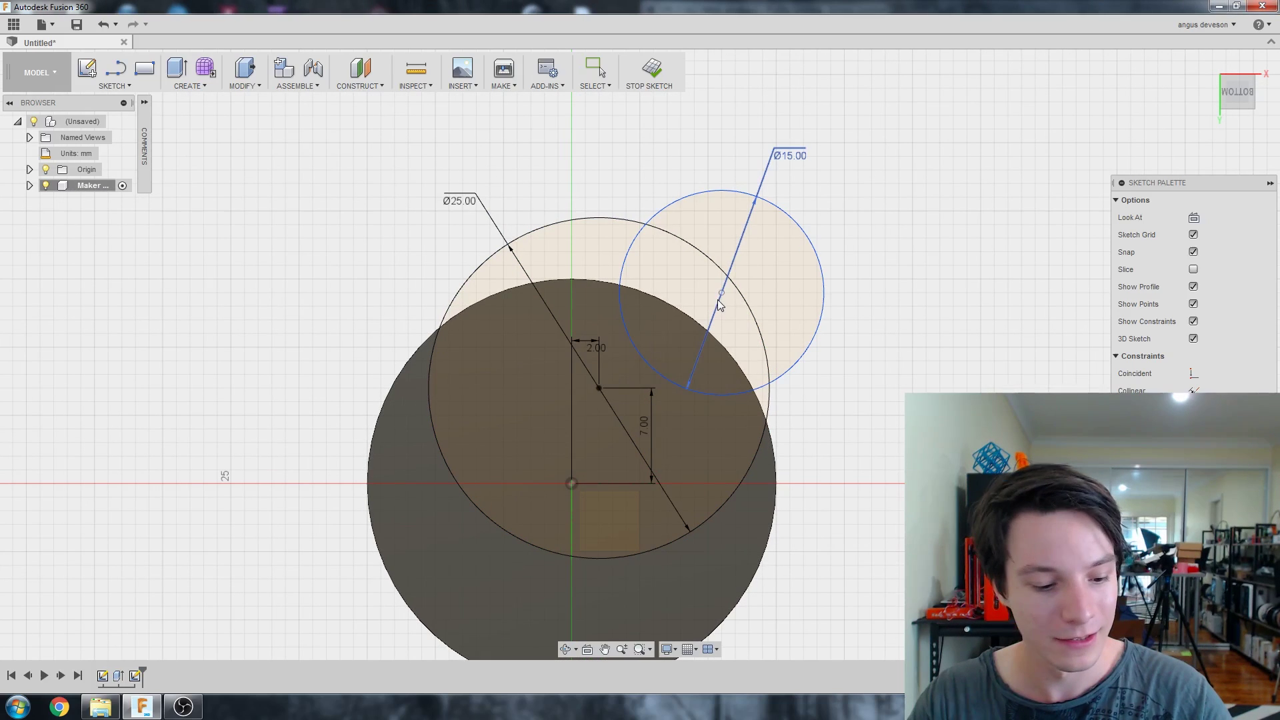
click(723, 294)
click(572, 483)
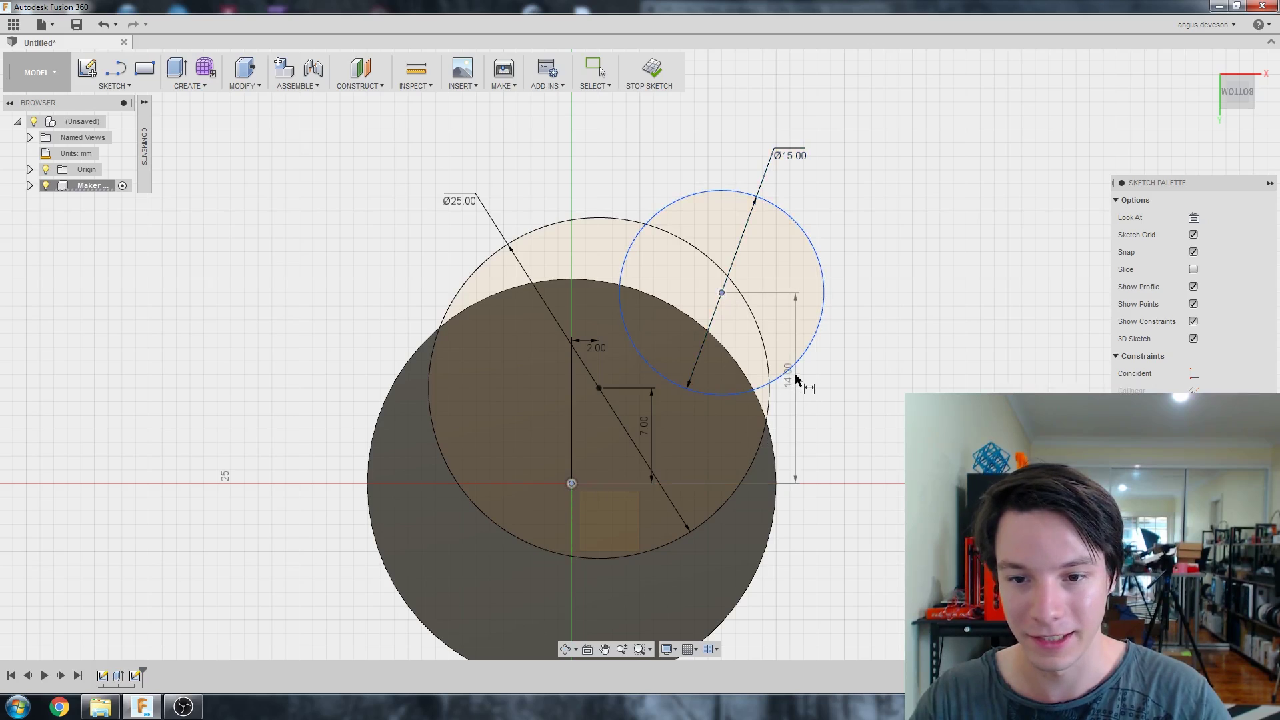
click(798, 376)
key(Return)
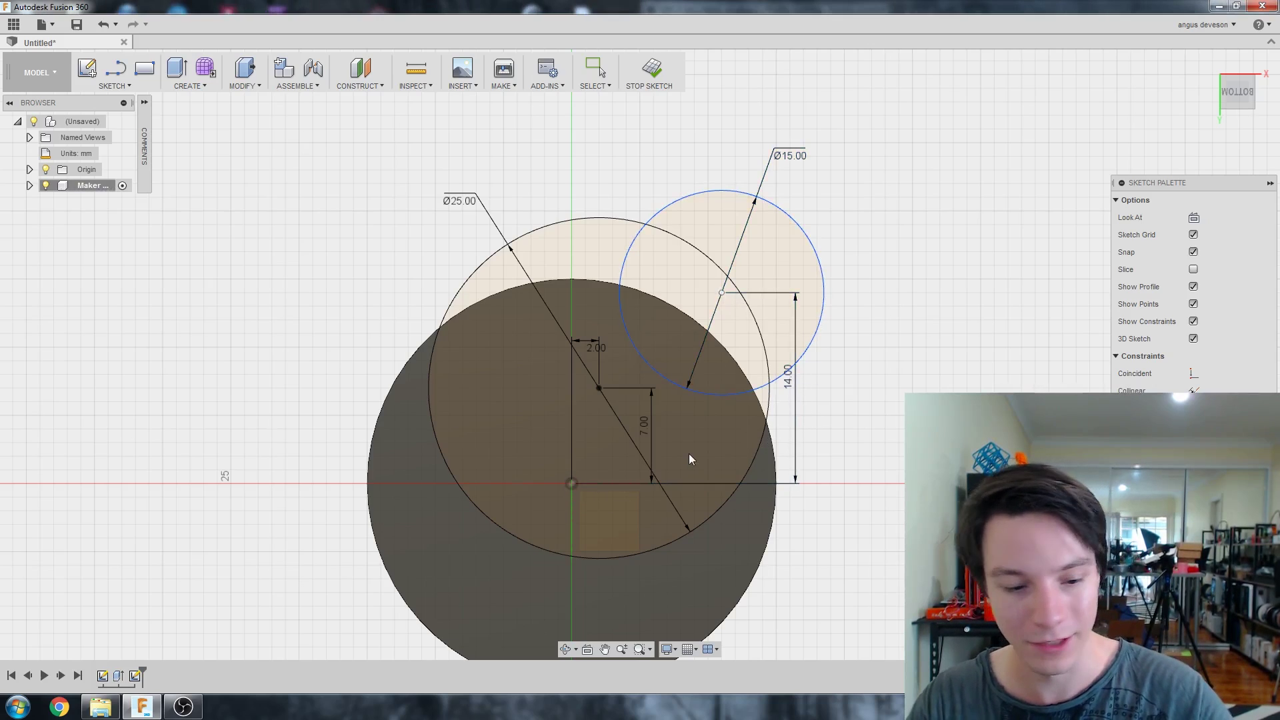
click(722, 293)
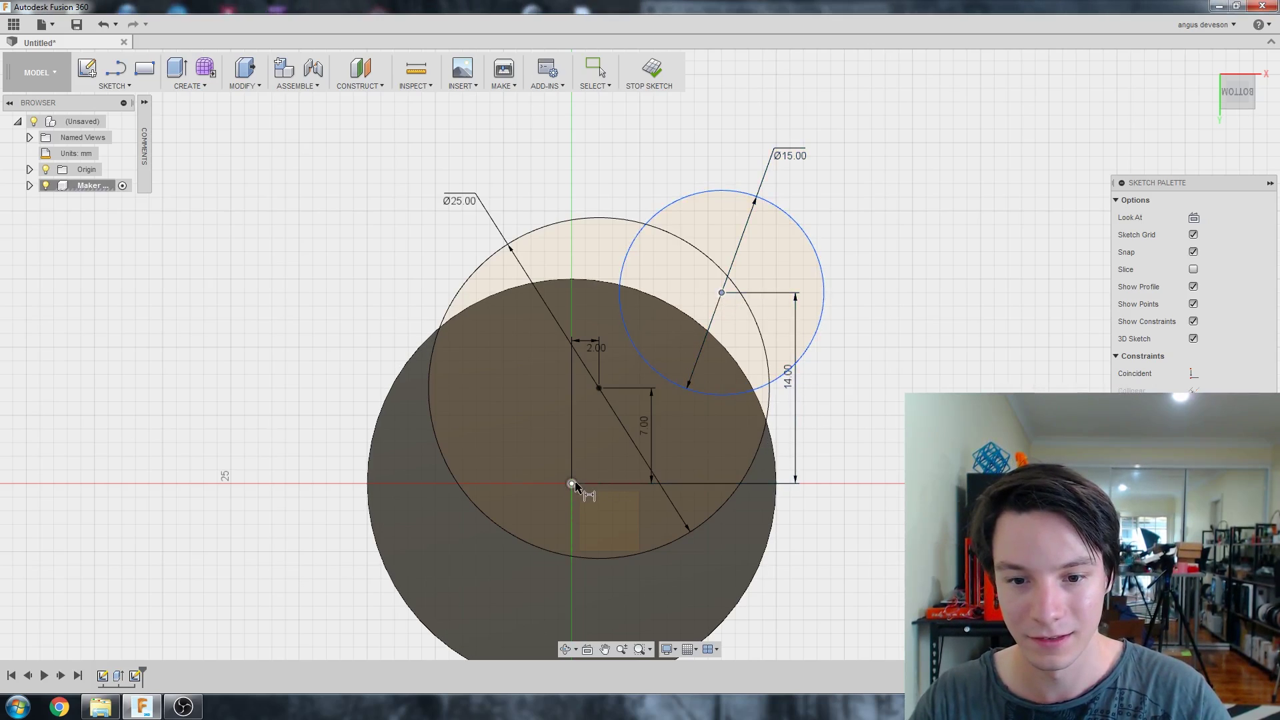
click(572, 483)
click(666, 291)
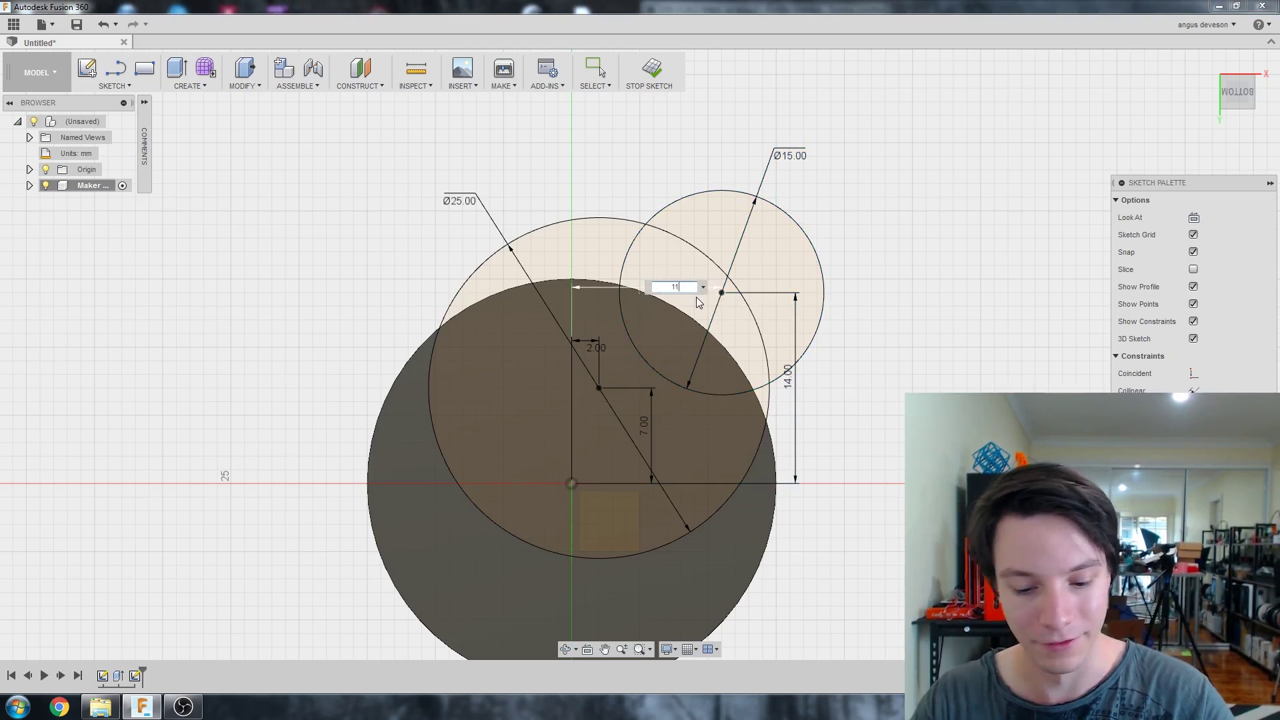
key(Return)
Project the coin's circular face into the sketch so its outline becomes sketch geometry
scroll(607, 158, down, 2)
scroll(558, 246, up, 2)
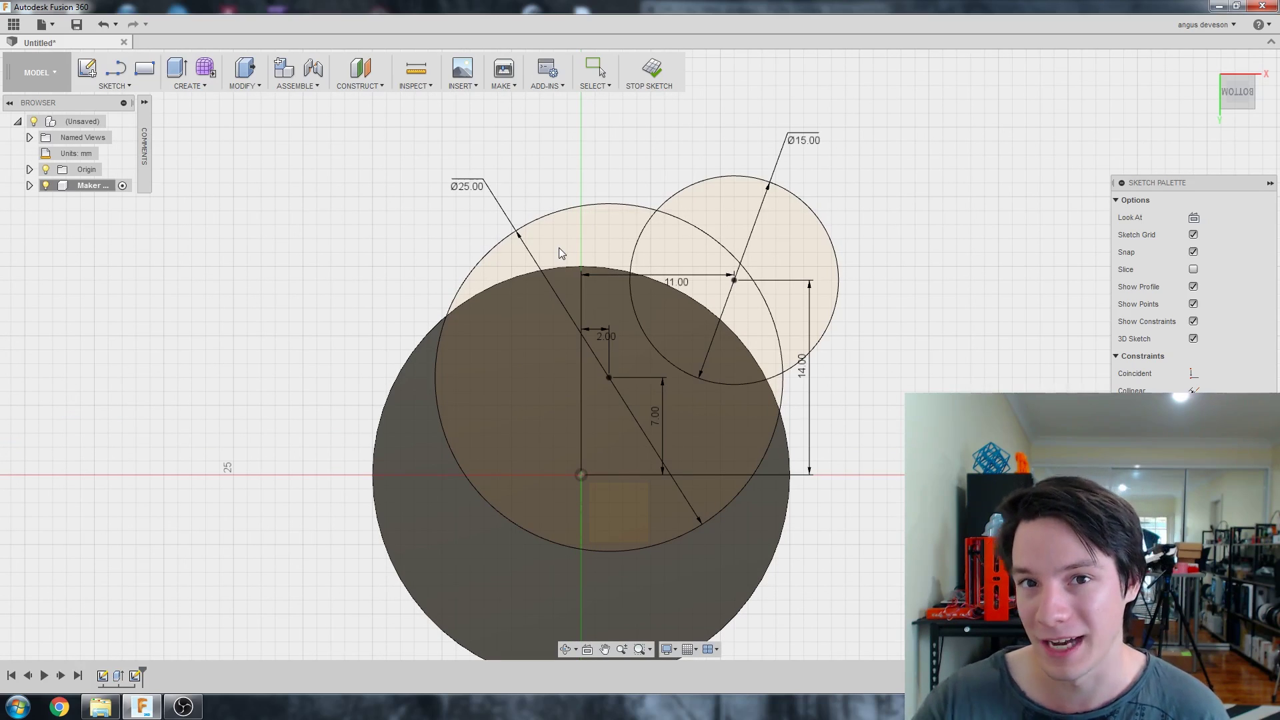
scroll(685, 377, down, 1)
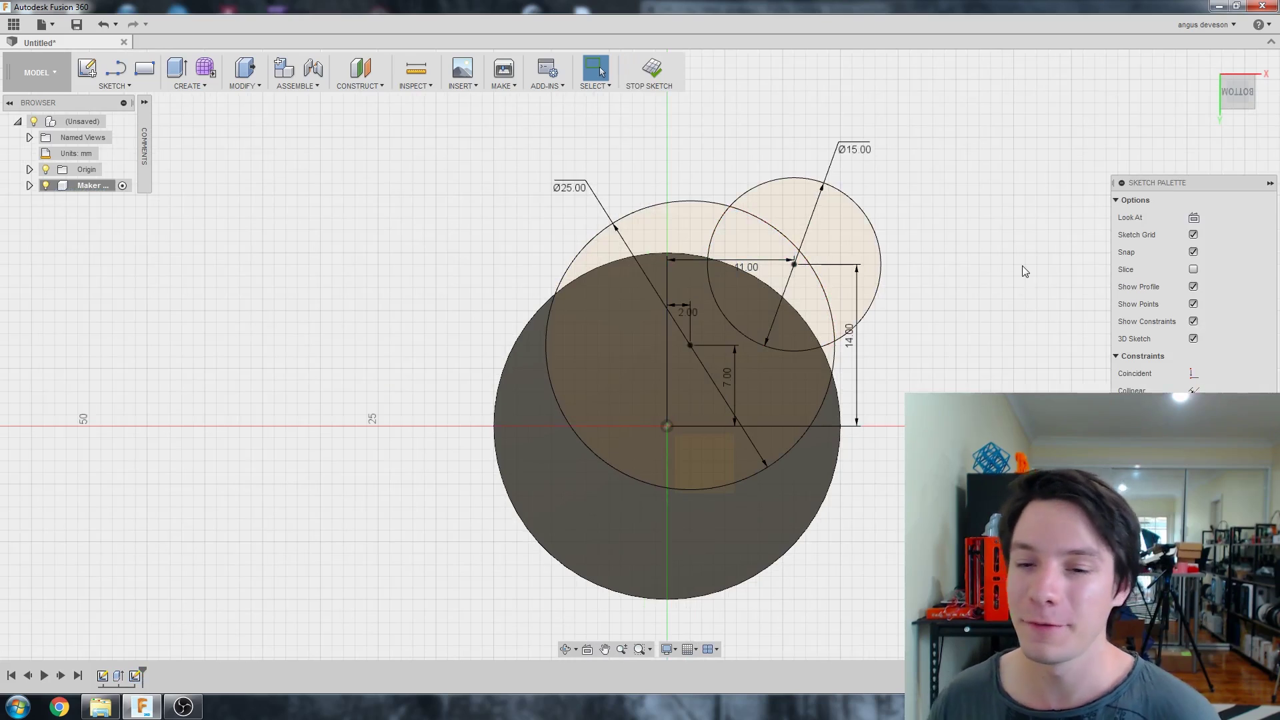
scroll(969, 336, up, 2)
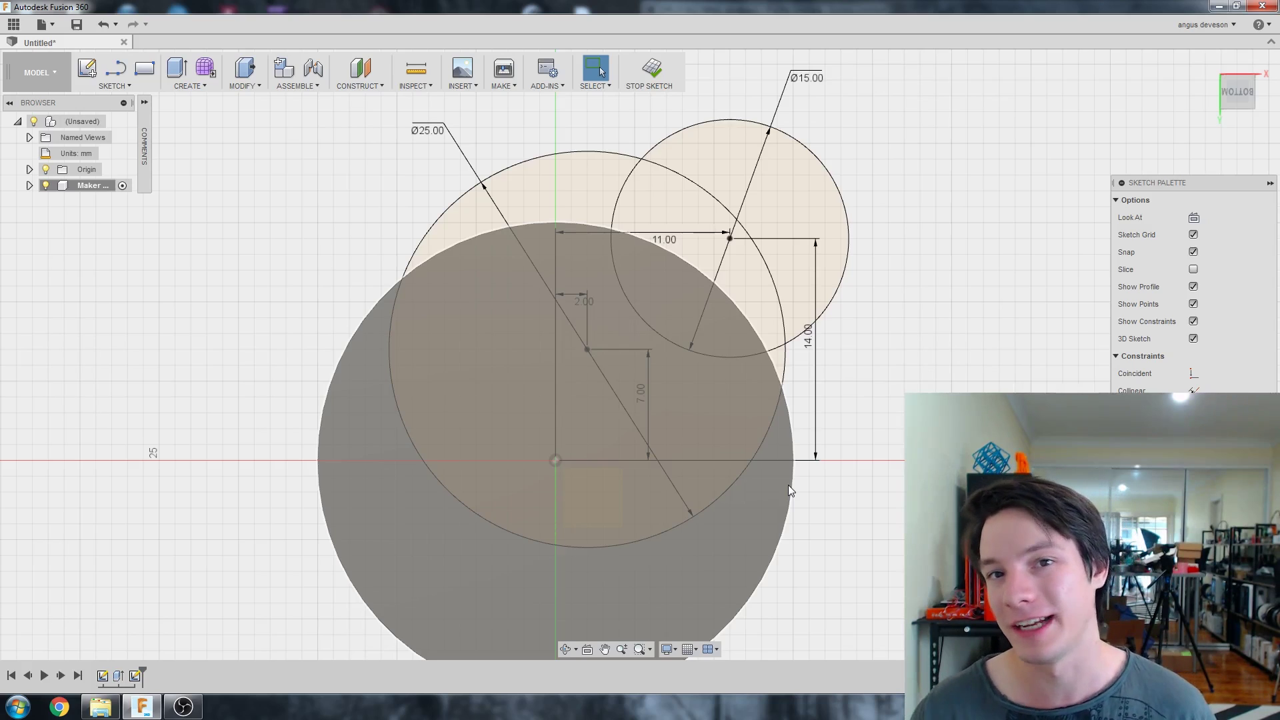
click(115, 86)
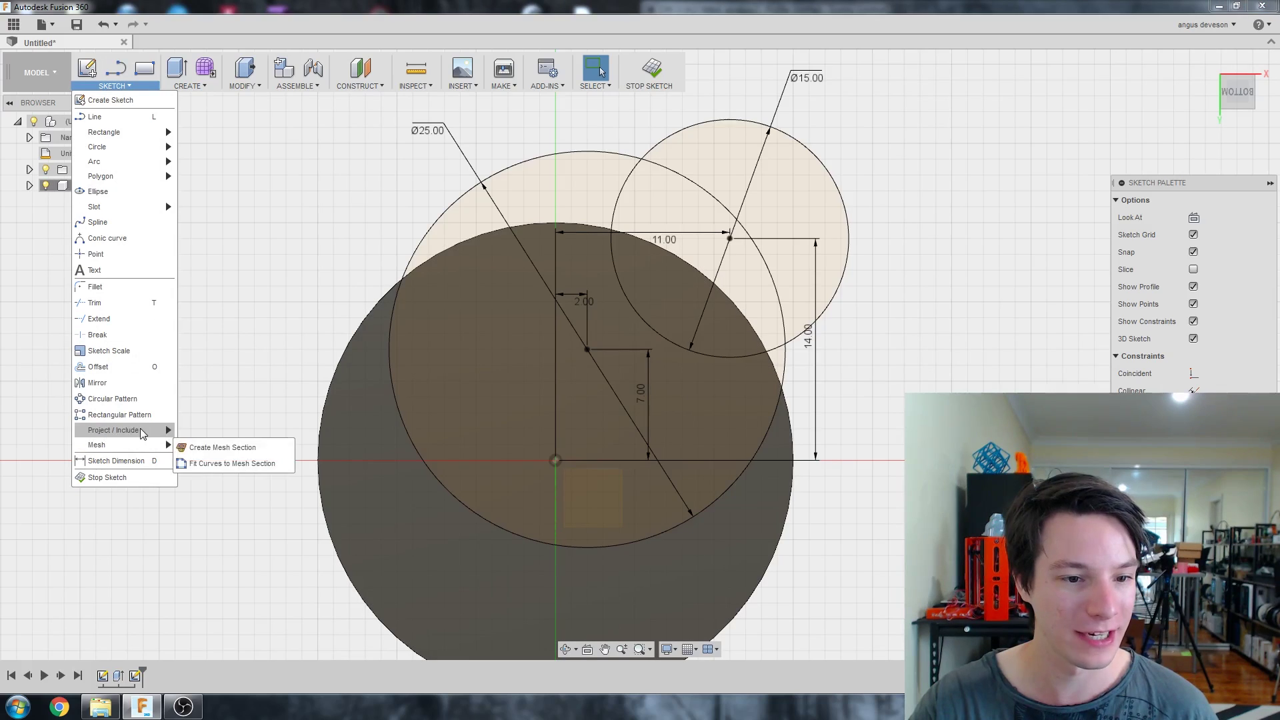
mouse_move(142, 434)
click(200, 433)
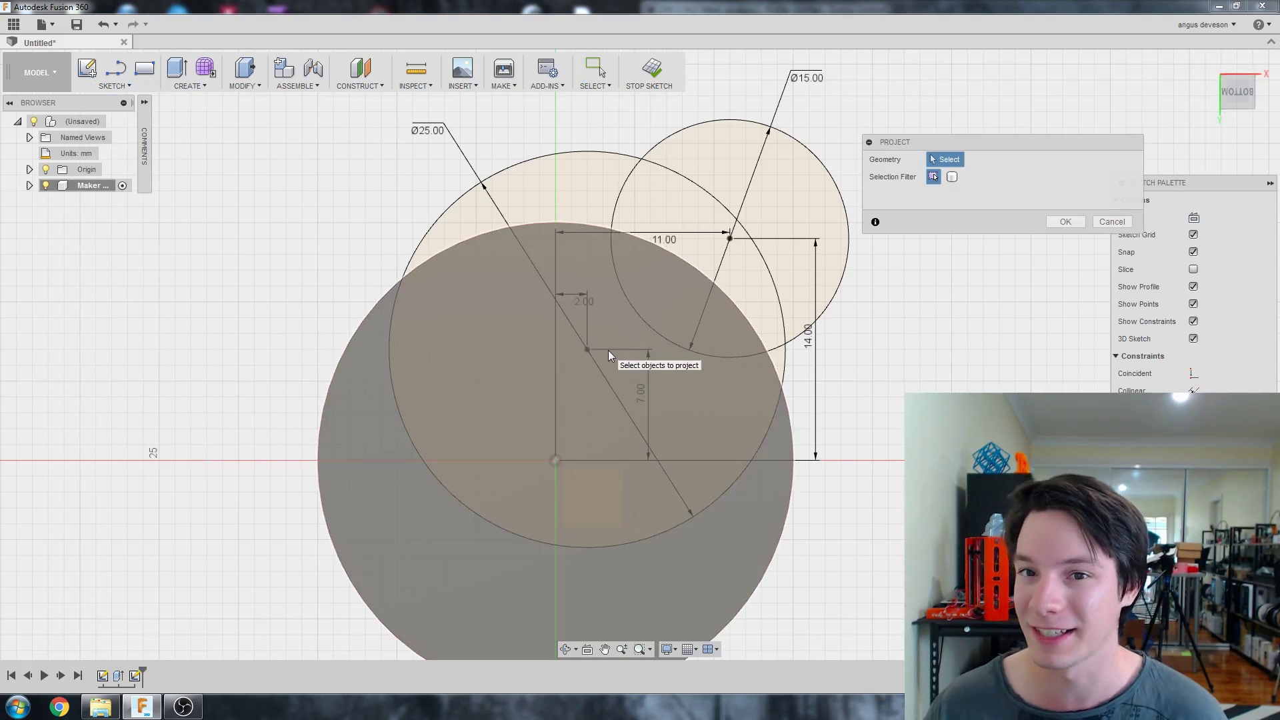
scroll(641, 403, down, 1)
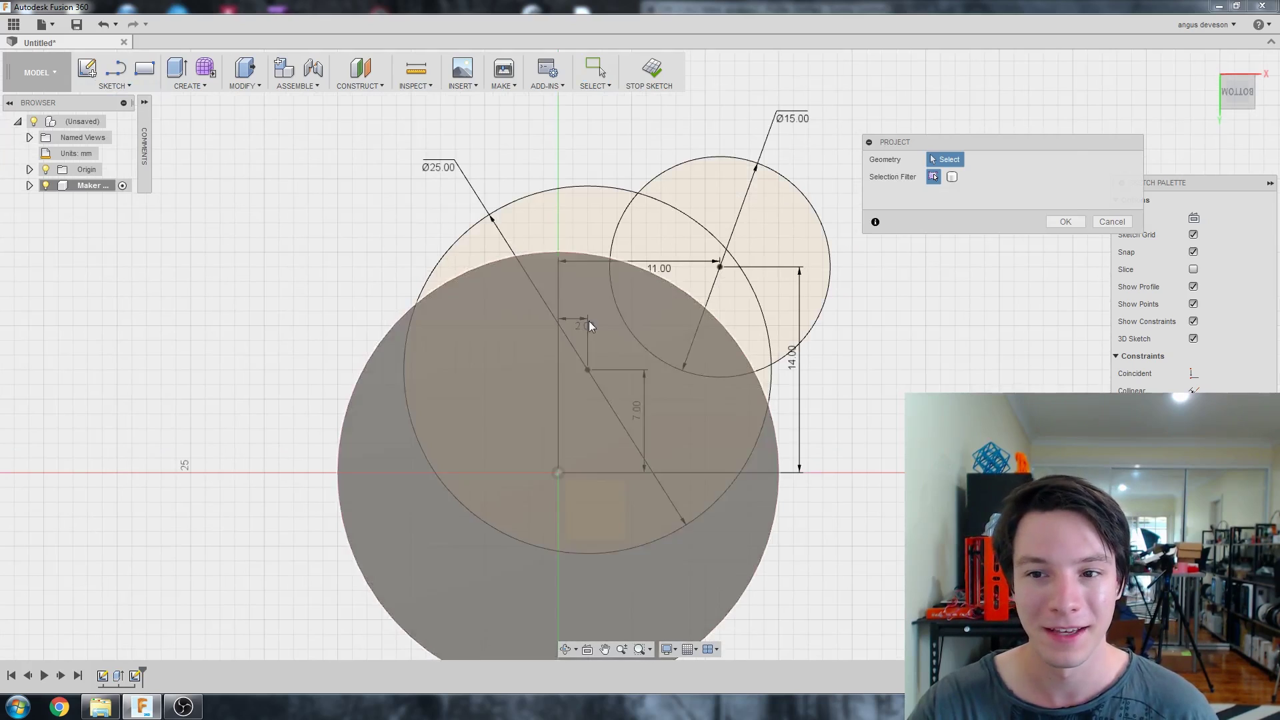
scroll(485, 432, down, 3)
scroll(467, 507, up, 2)
click(474, 510)
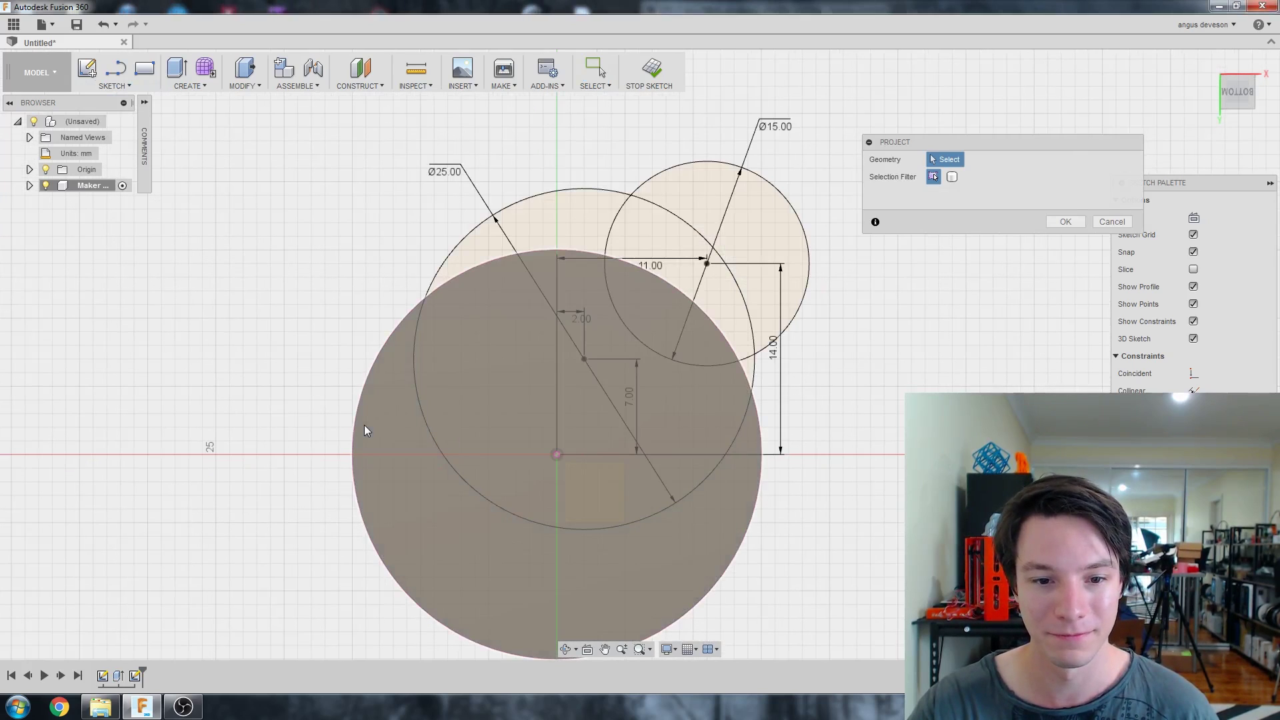
click(1067, 221)
Finish the sketch and start extruding the crescent profile outside the coin's edge, pulling it 2 mm along the coin's thickness
scroll(397, 275, up, 3)
scroll(675, 267, up, 3)
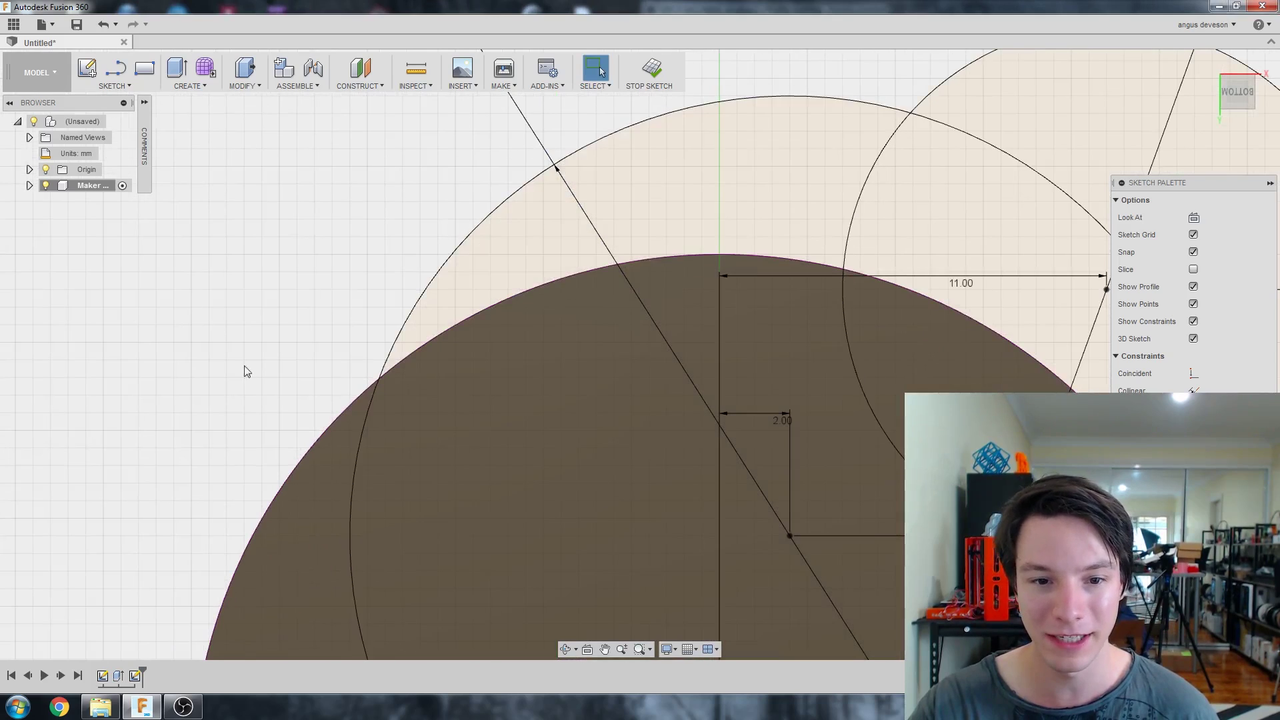
scroll(338, 424, down, 5)
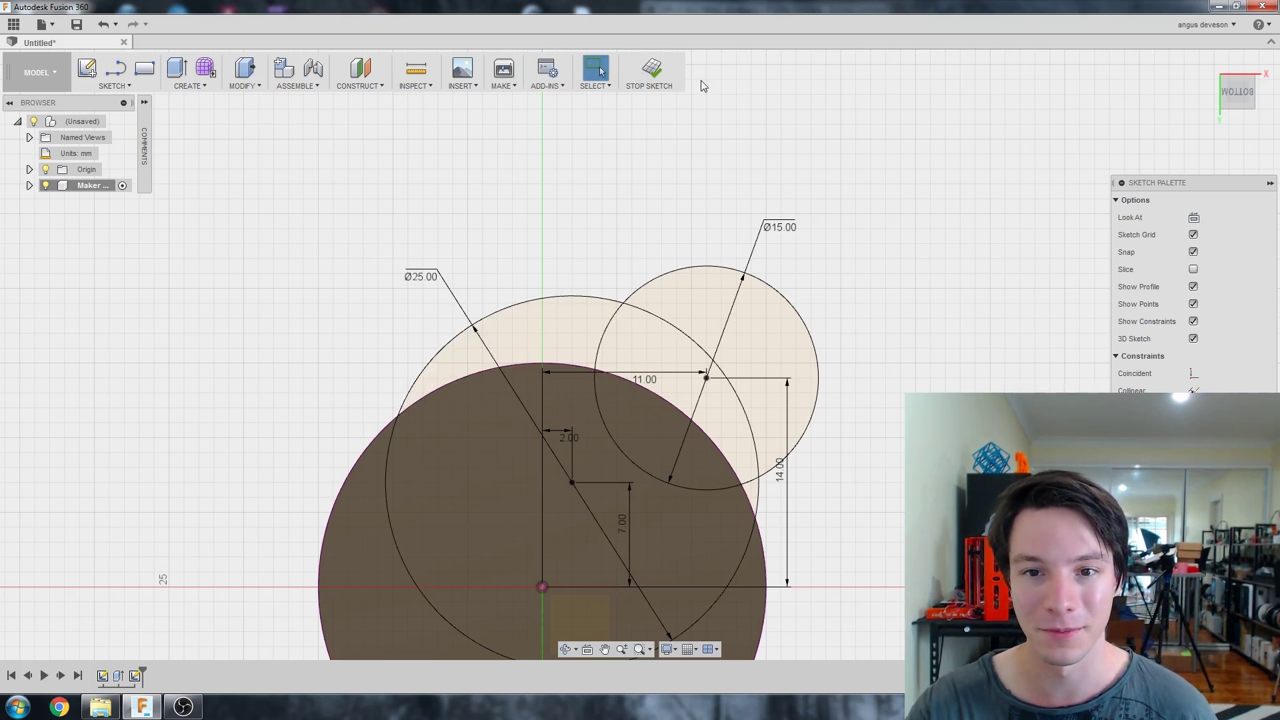
click(650, 75)
click(177, 68)
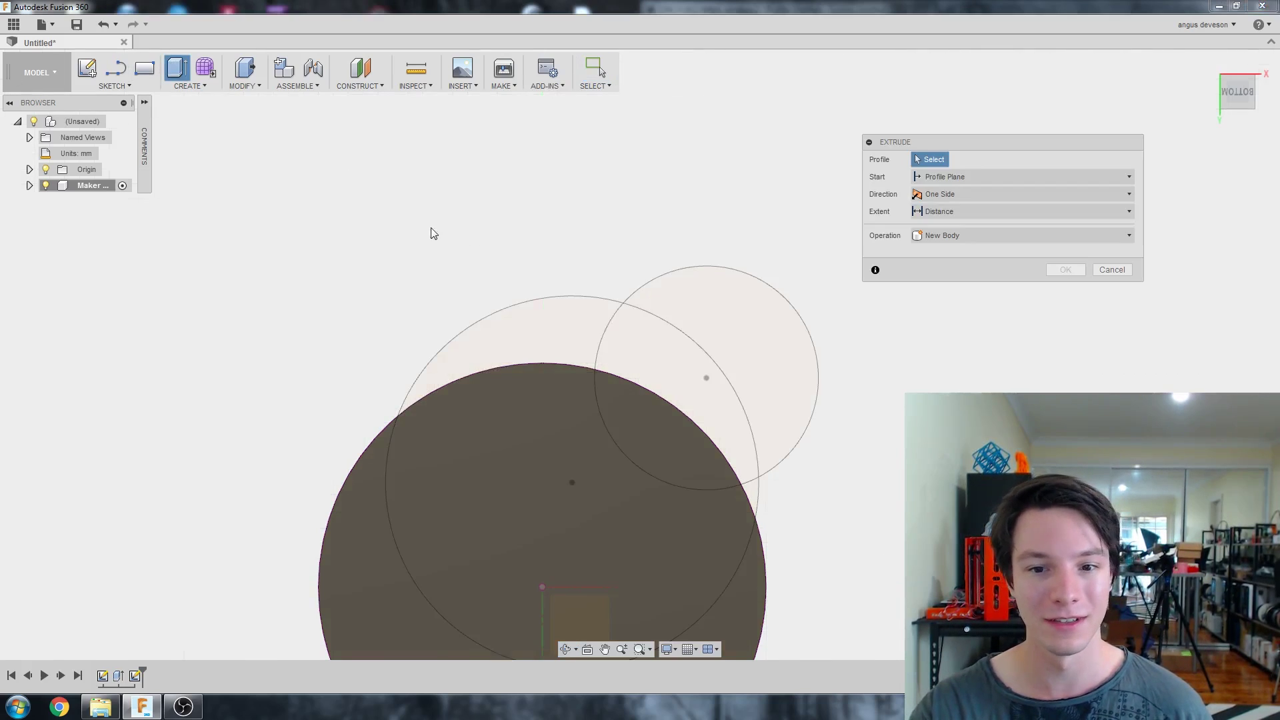
click(562, 314)
scroll(531, 388, down, 3)
shift+middle_drag(530, 391, 440, 402)
scroll(477, 393, up, 3)
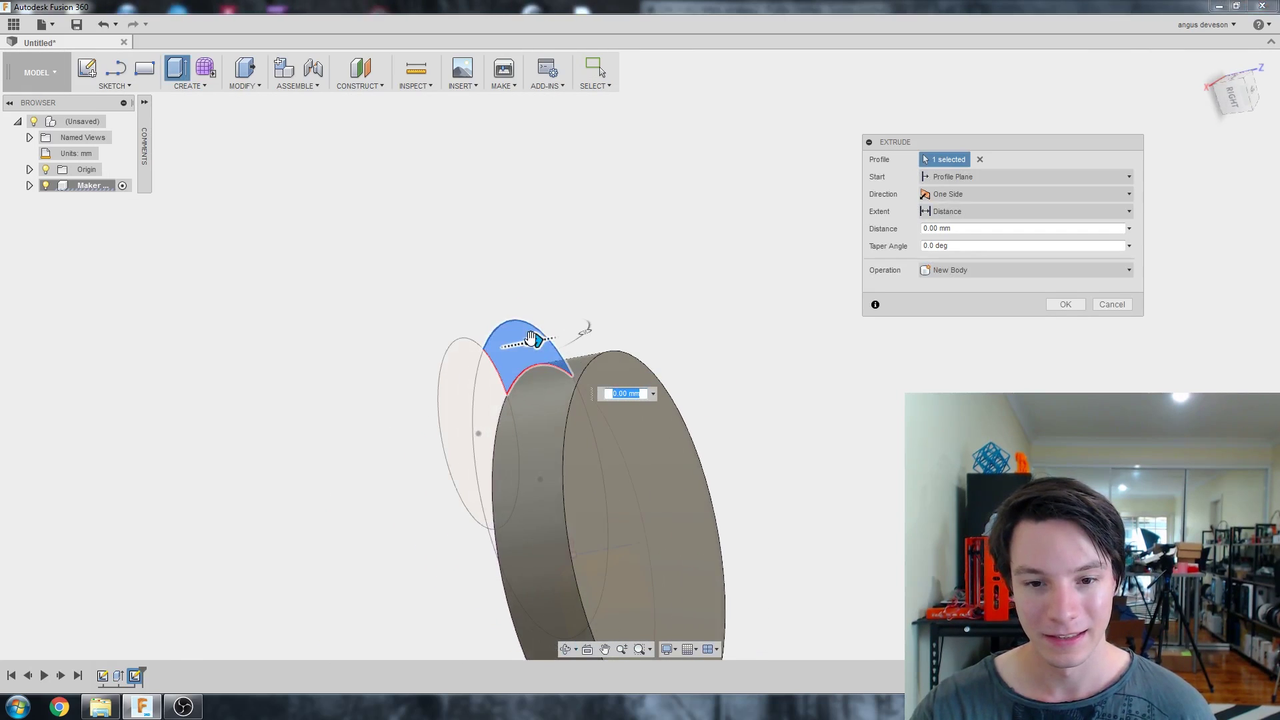
drag(532, 342, 574, 370)
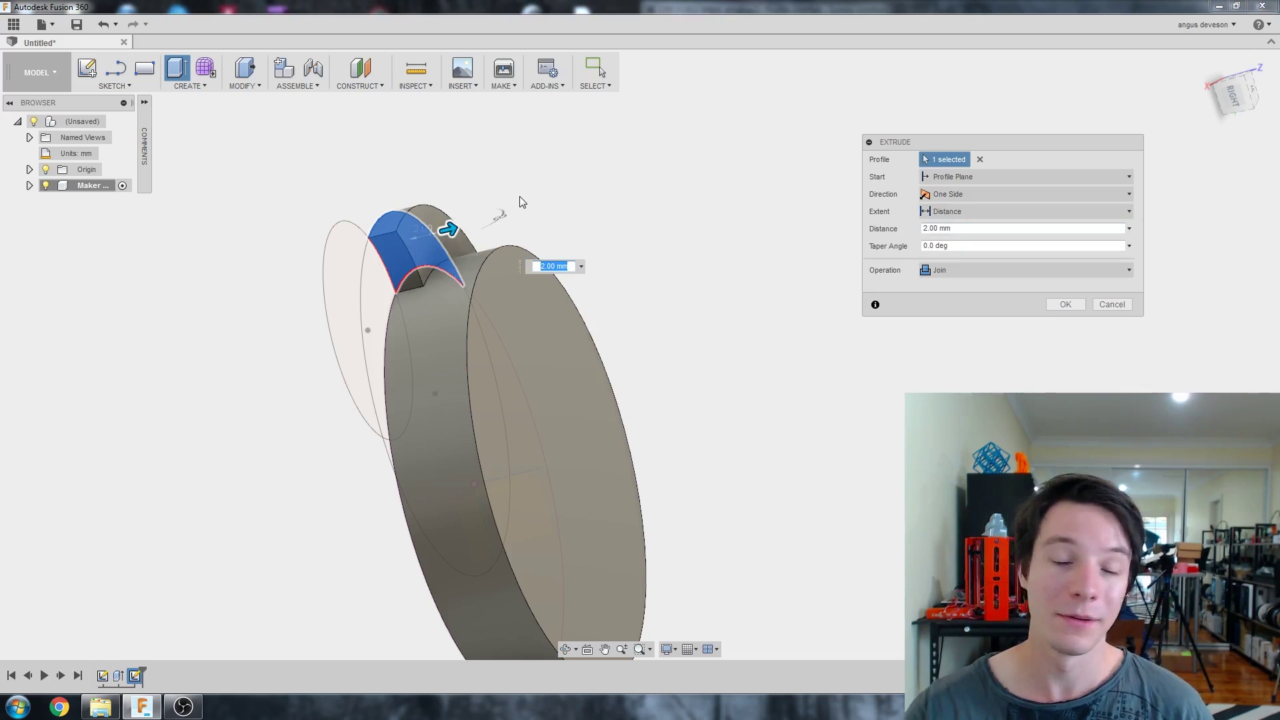
Set the extrusion's extent to To Object, ending at the coin's opposite flat face with Extend Faces
click(956, 205)
click(983, 245)
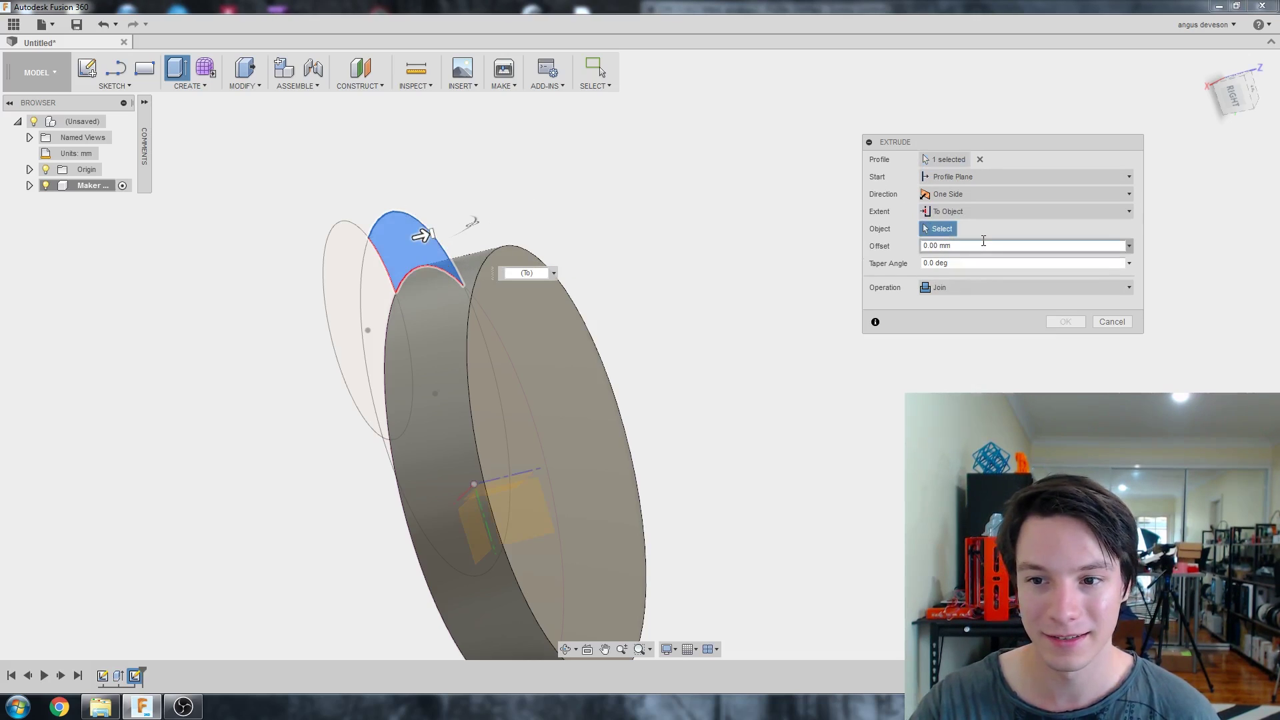
click(508, 317)
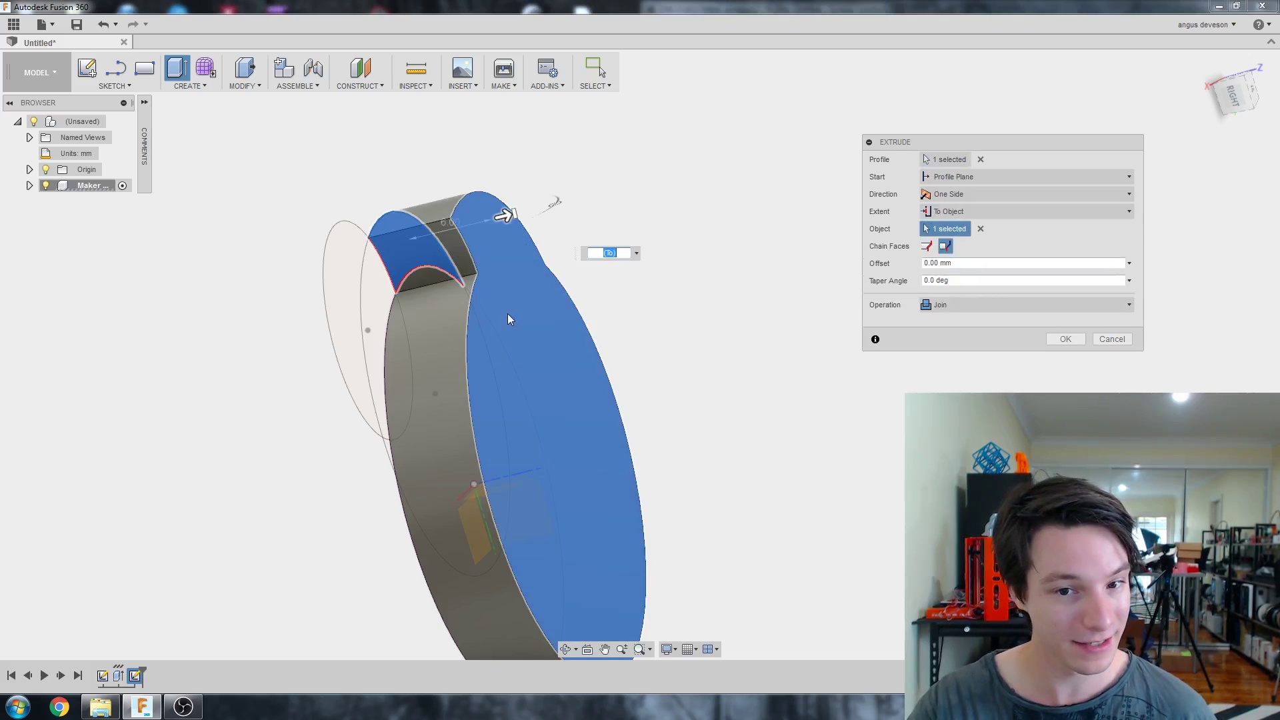
click(931, 246)
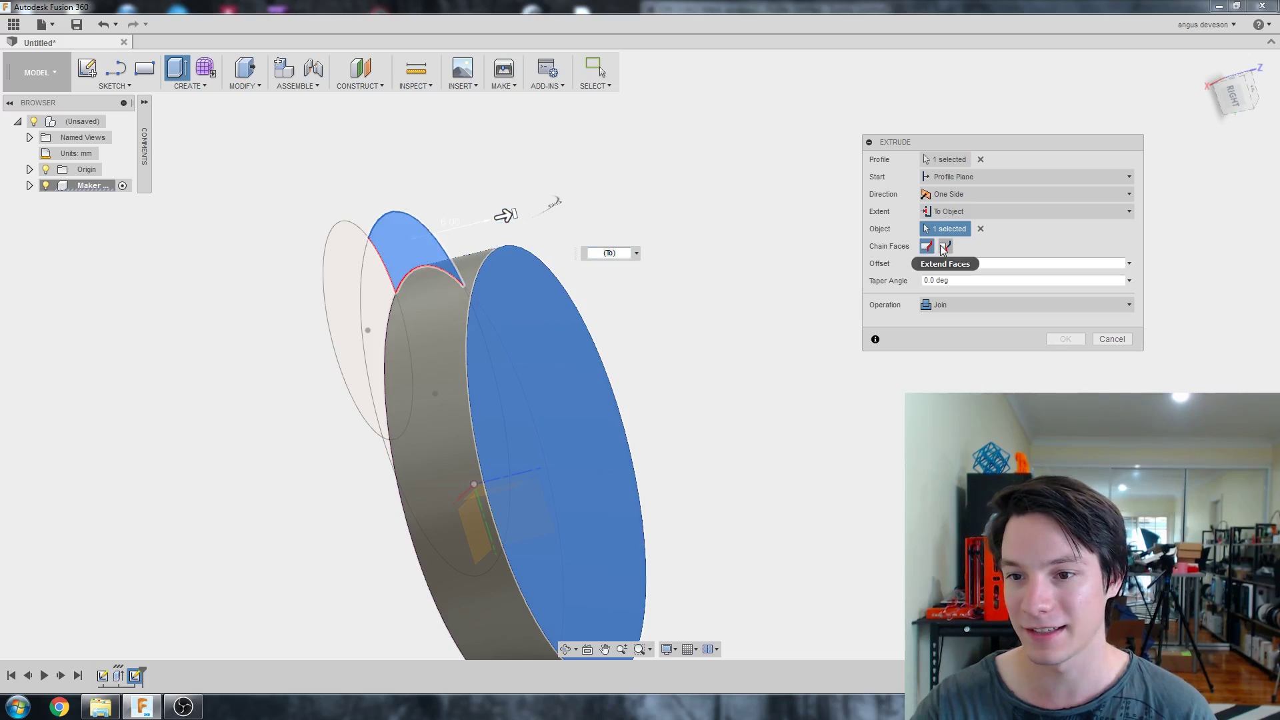
click(944, 247)
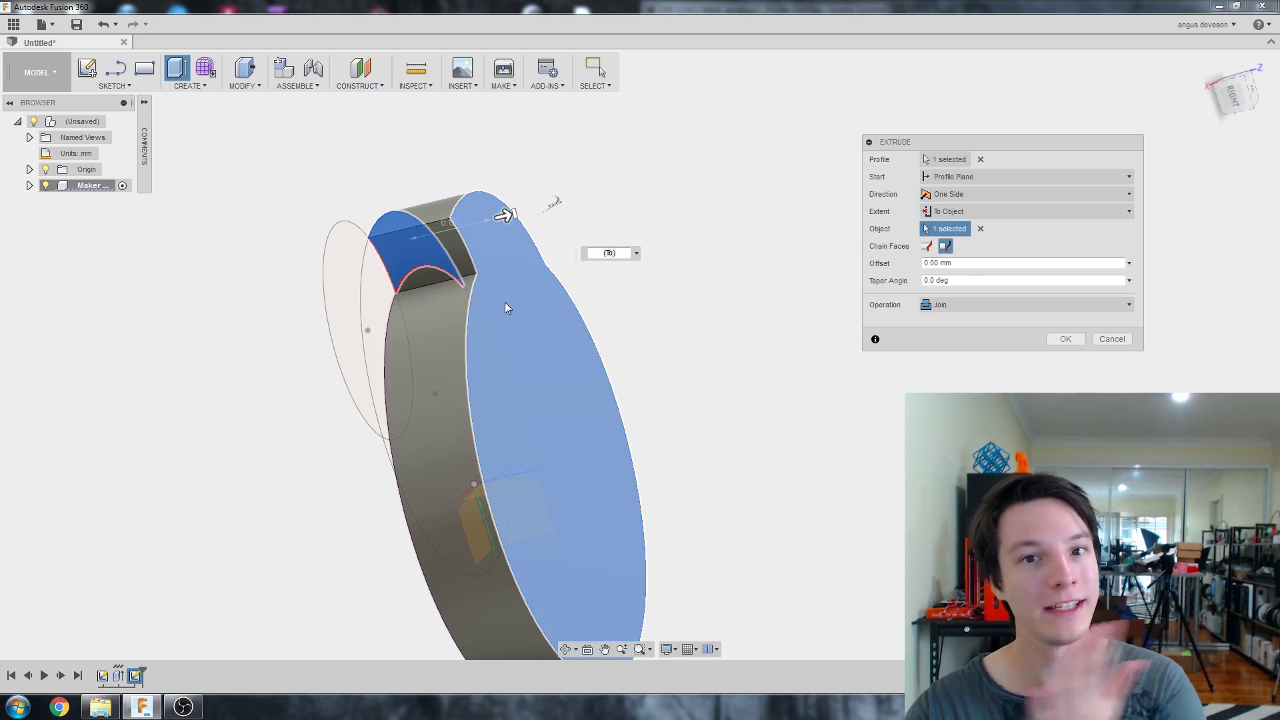
Complete the crescent's extrusion with the Join operation, merging it into the coin
scroll(470, 292, down, 2)
shift+middle_drag(470, 300, 436, 360)
scroll(449, 354, up, 2)
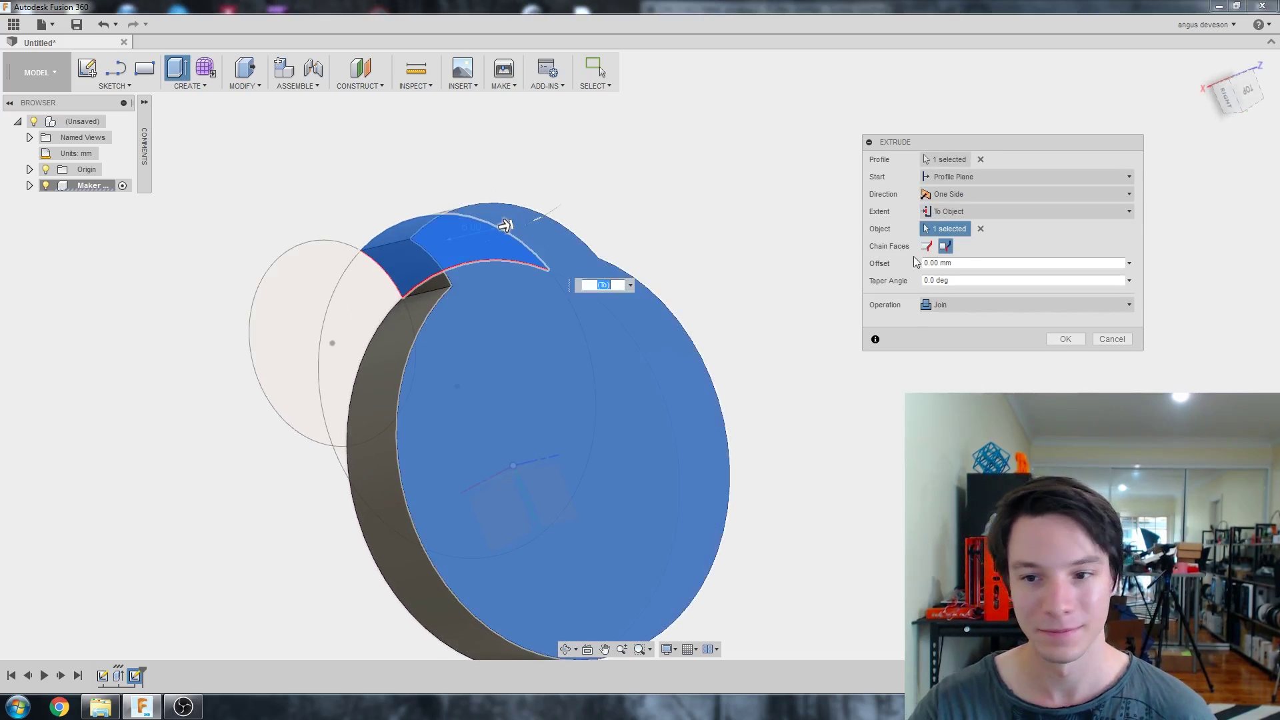
click(998, 304)
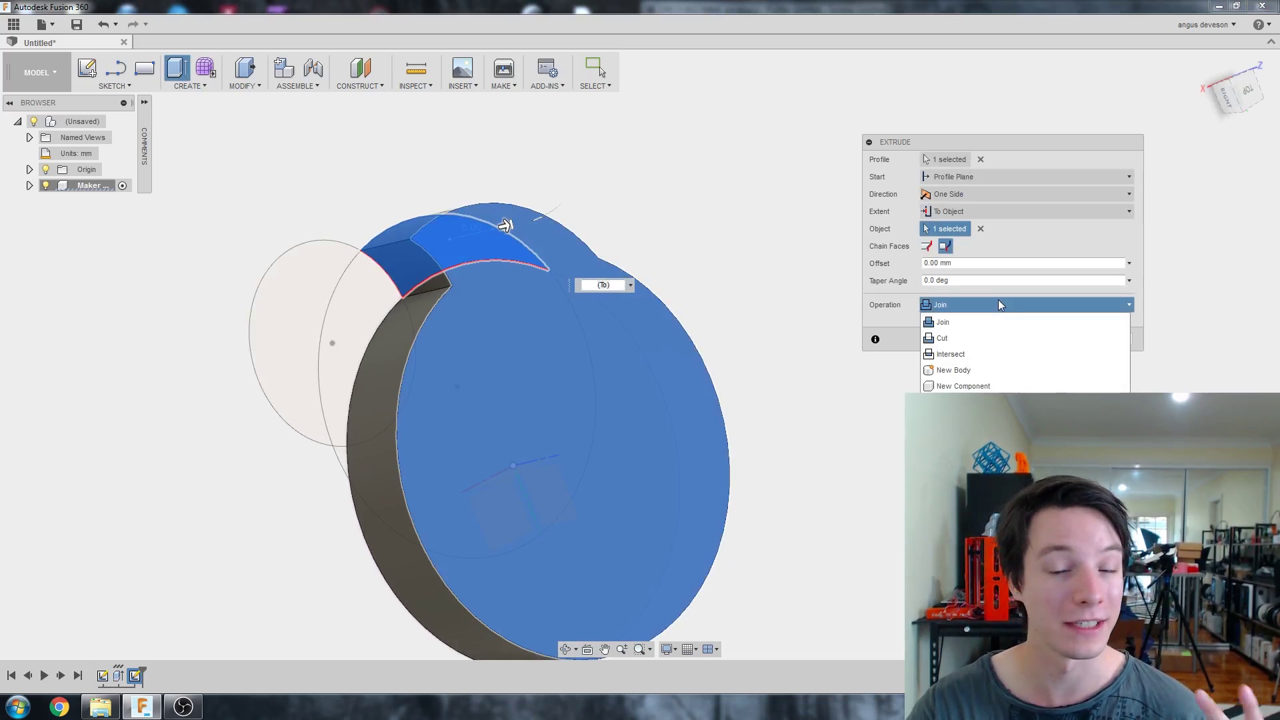
click(887, 305)
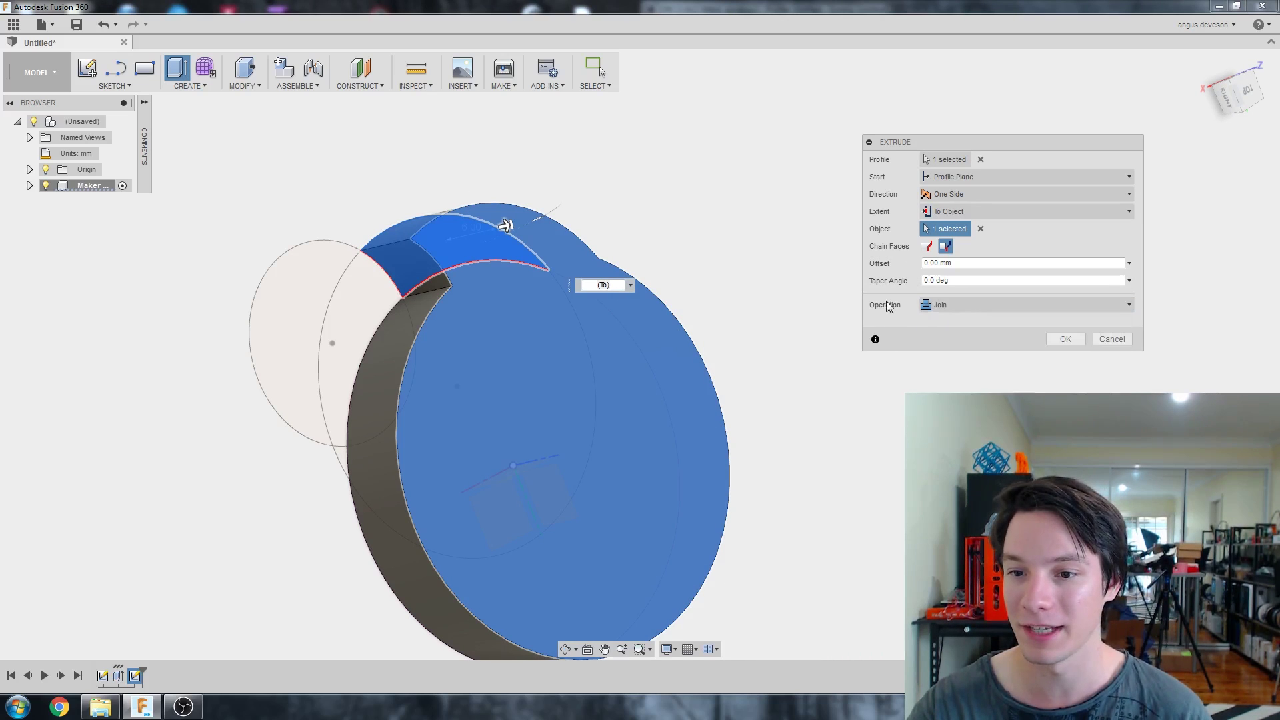
click(1046, 339)
scroll(633, 350, down, 3)
shift+middle_drag(643, 343, 602, 349)
scroll(466, 321, up, 1)
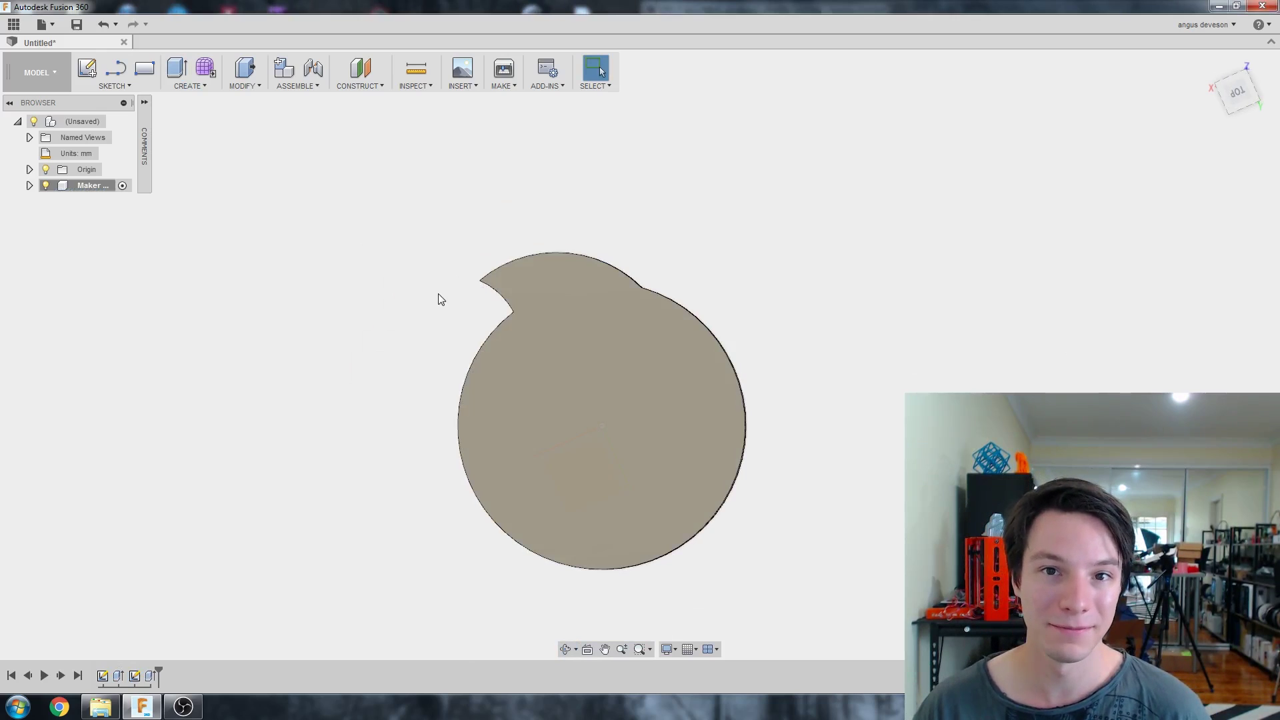
scroll(549, 371, down, 3)
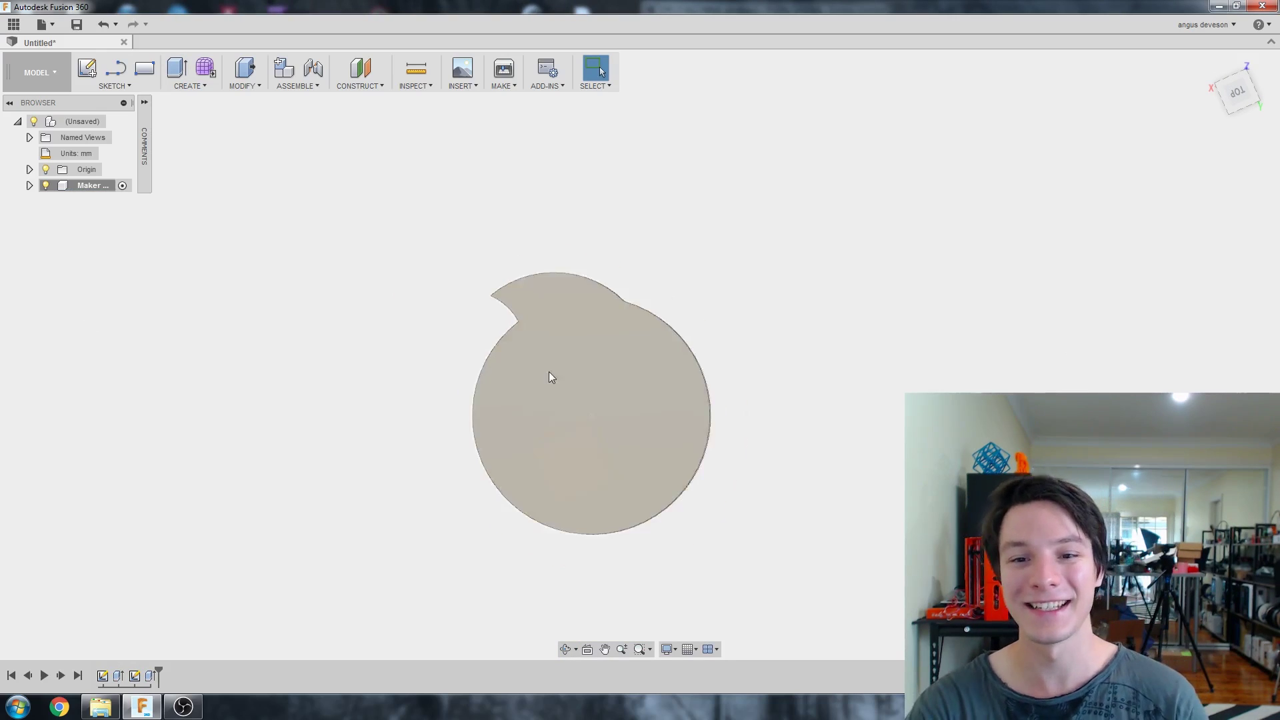
mouse_move(549, 370)
shift+middle_down()
mouse_move(566, 387)
mouse_move(553, 363)
shift+middle_up()
scroll(553, 382, up, 2)
scroll(563, 390, down, 2)
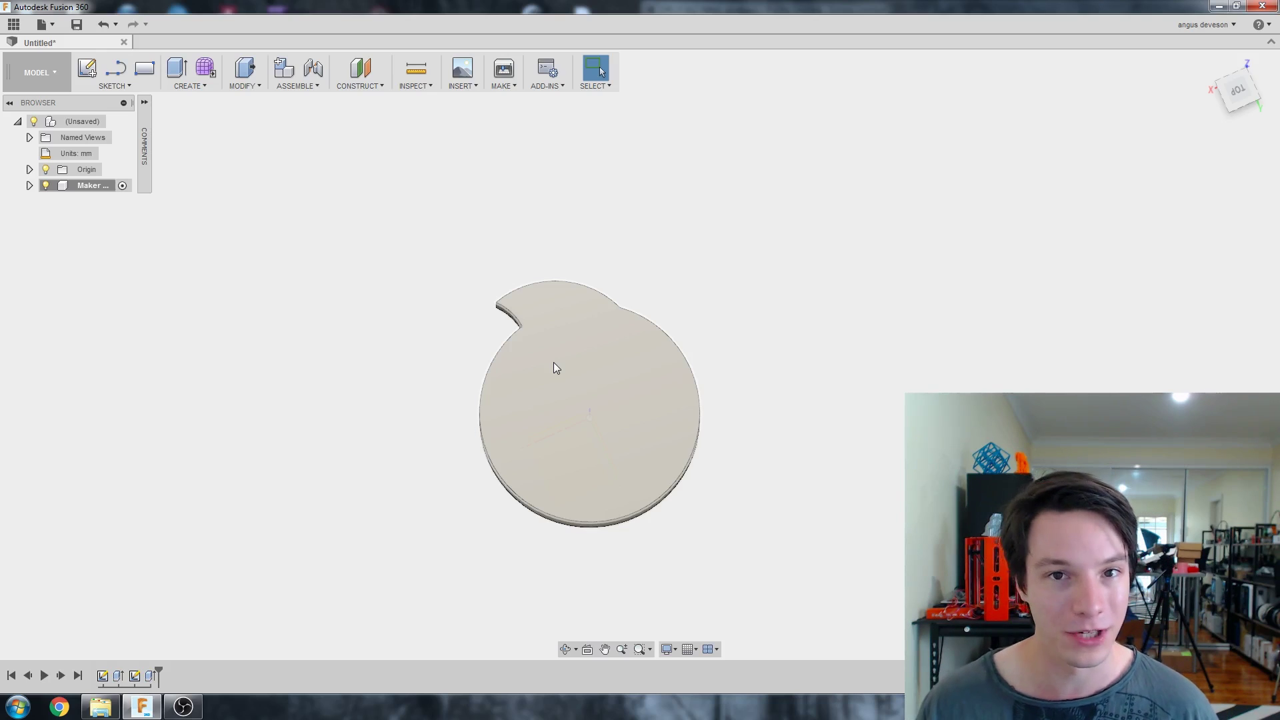
scroll(544, 346, up, 2)
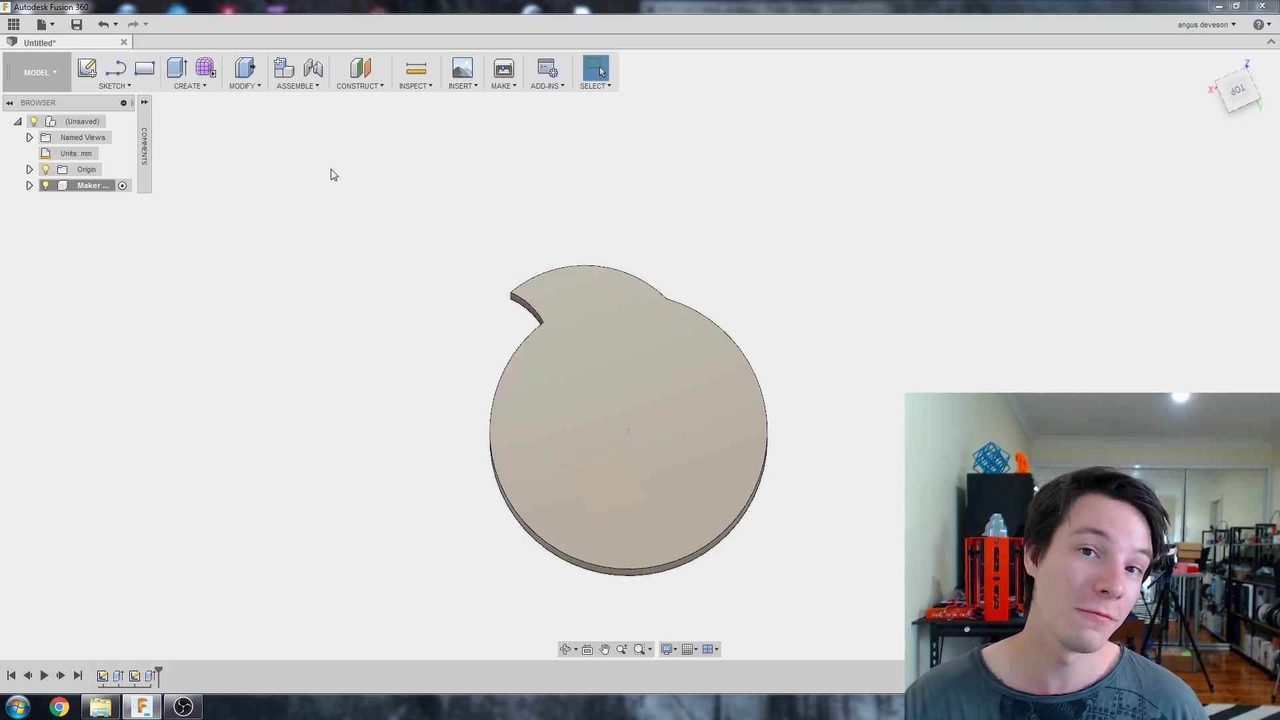
Start a Circular Pattern with the pattern type set to Features and choose the crescent's extrude feature as the object
click(200, 86)
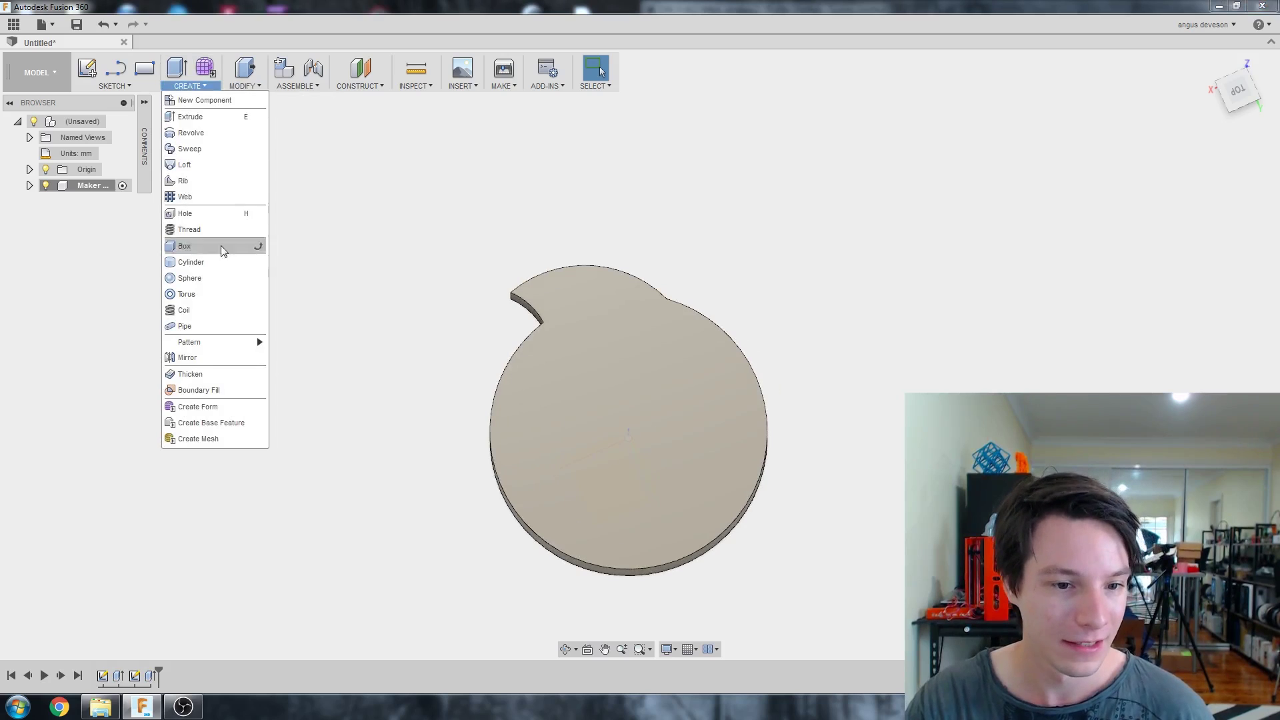
mouse_move(257, 340)
click(314, 365)
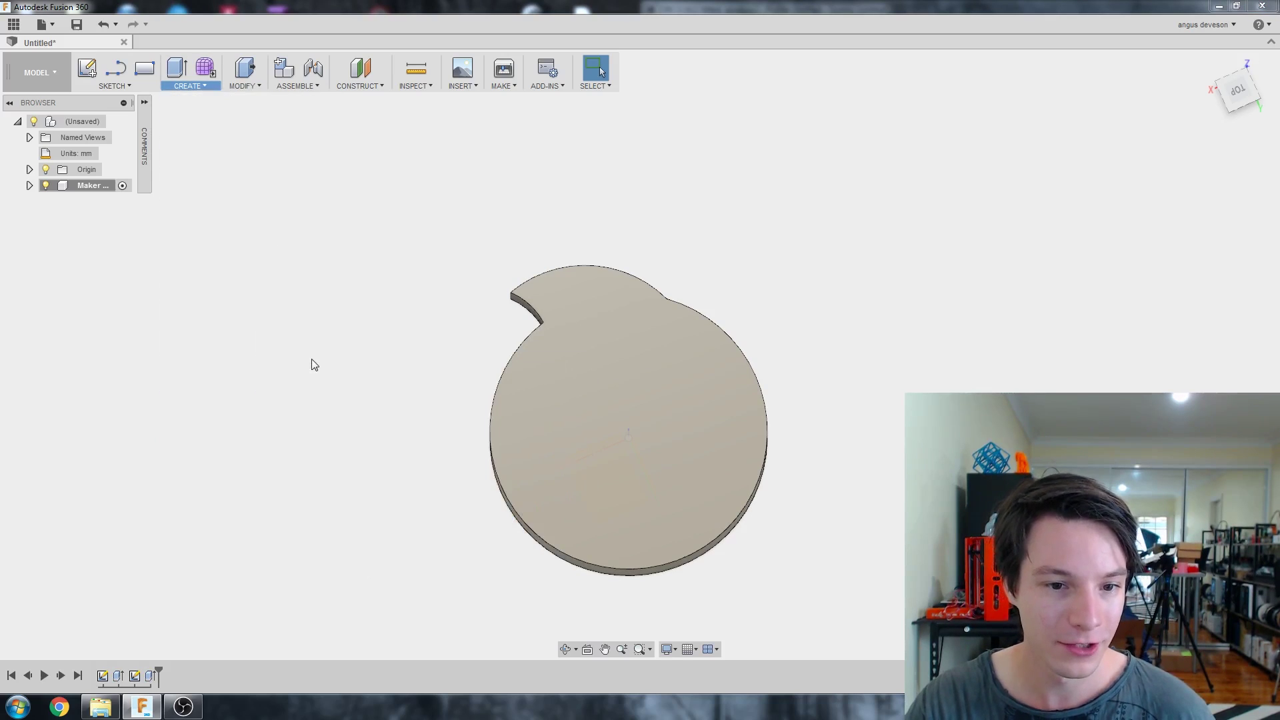
click(950, 160)
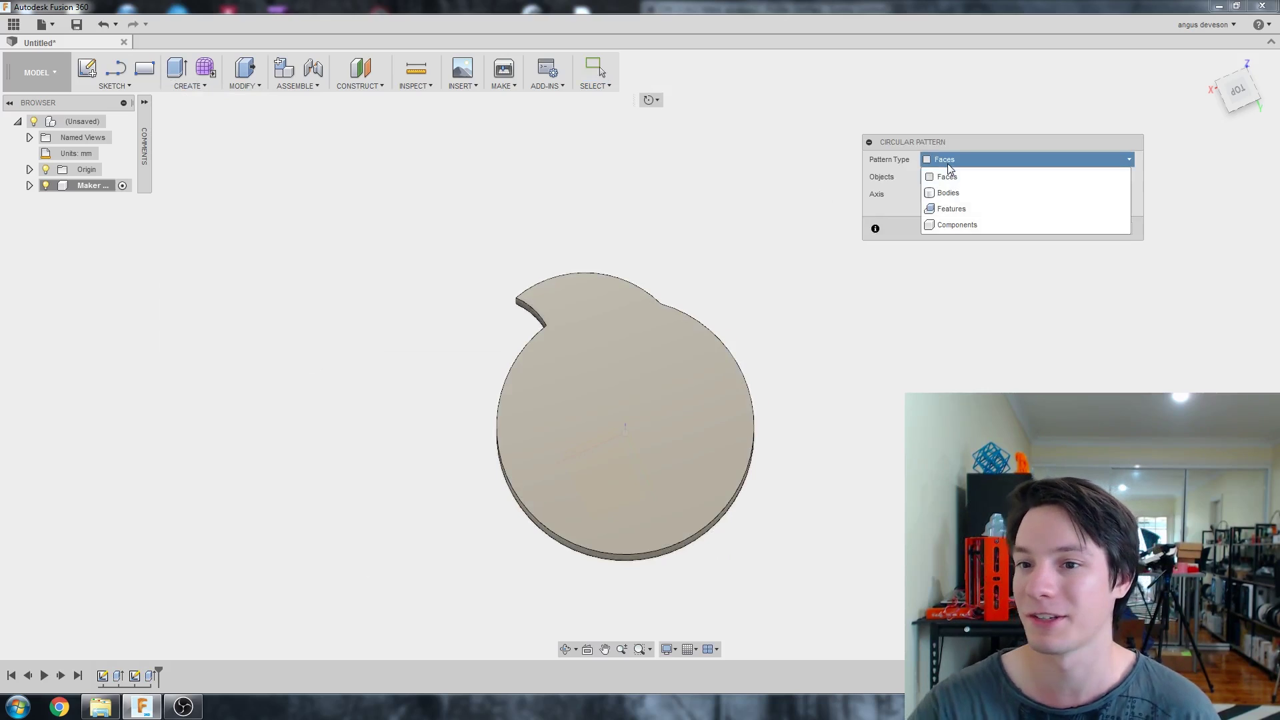
click(951, 208)
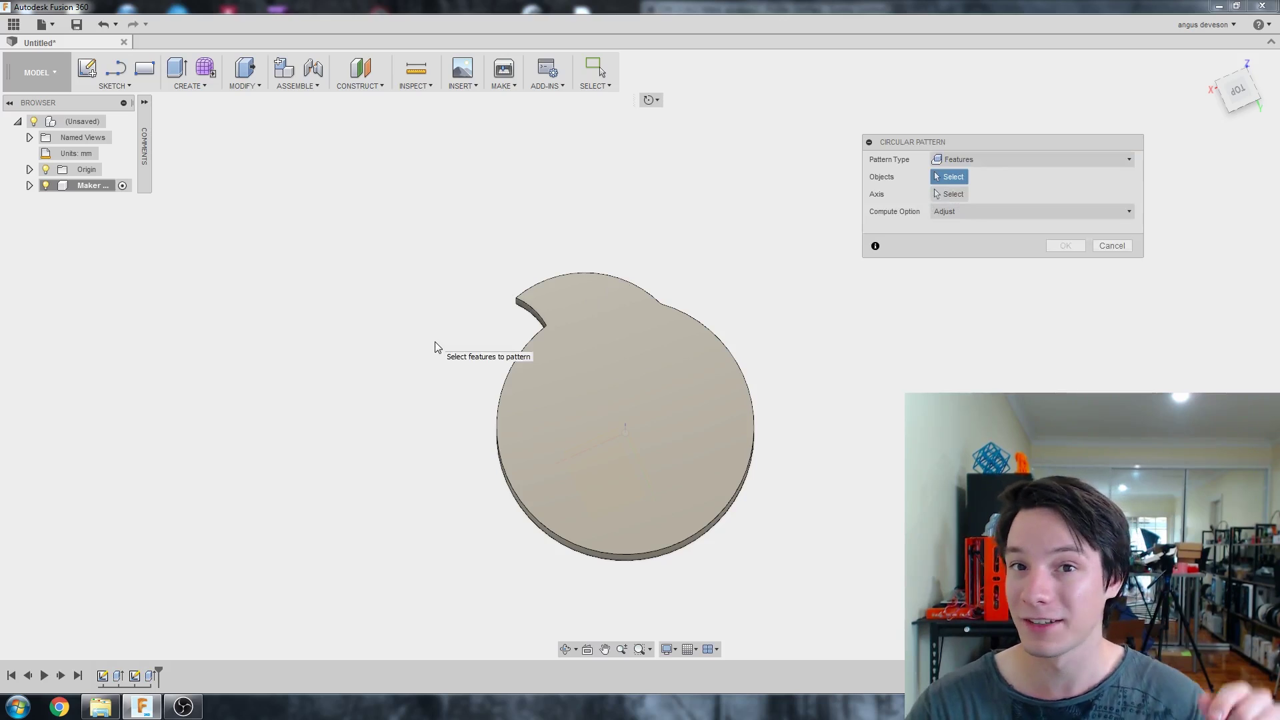
click(149, 676)
Use the coin's circular edge as the pattern axis and complete the full circular pattern with a quantity of 3
click(949, 194)
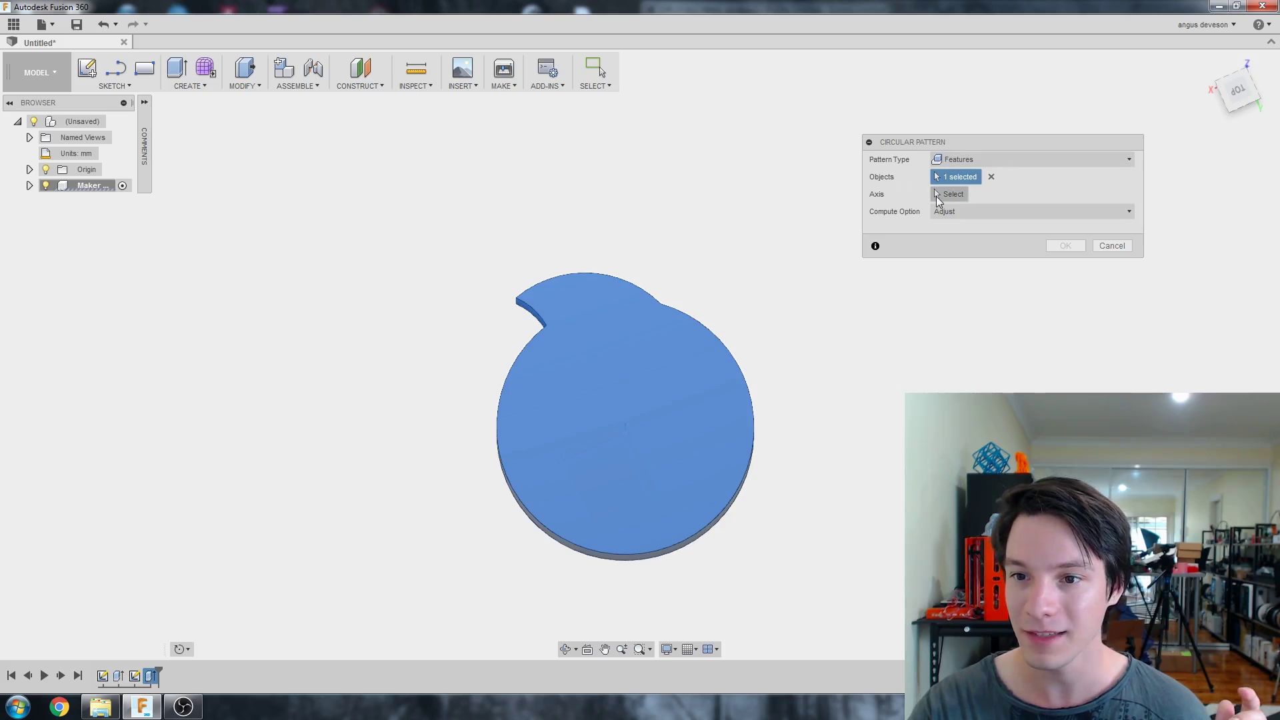
click(688, 316)
shift+middle_drag(637, 346, 578, 446)
shift+middle_drag(666, 487, 742, 376)
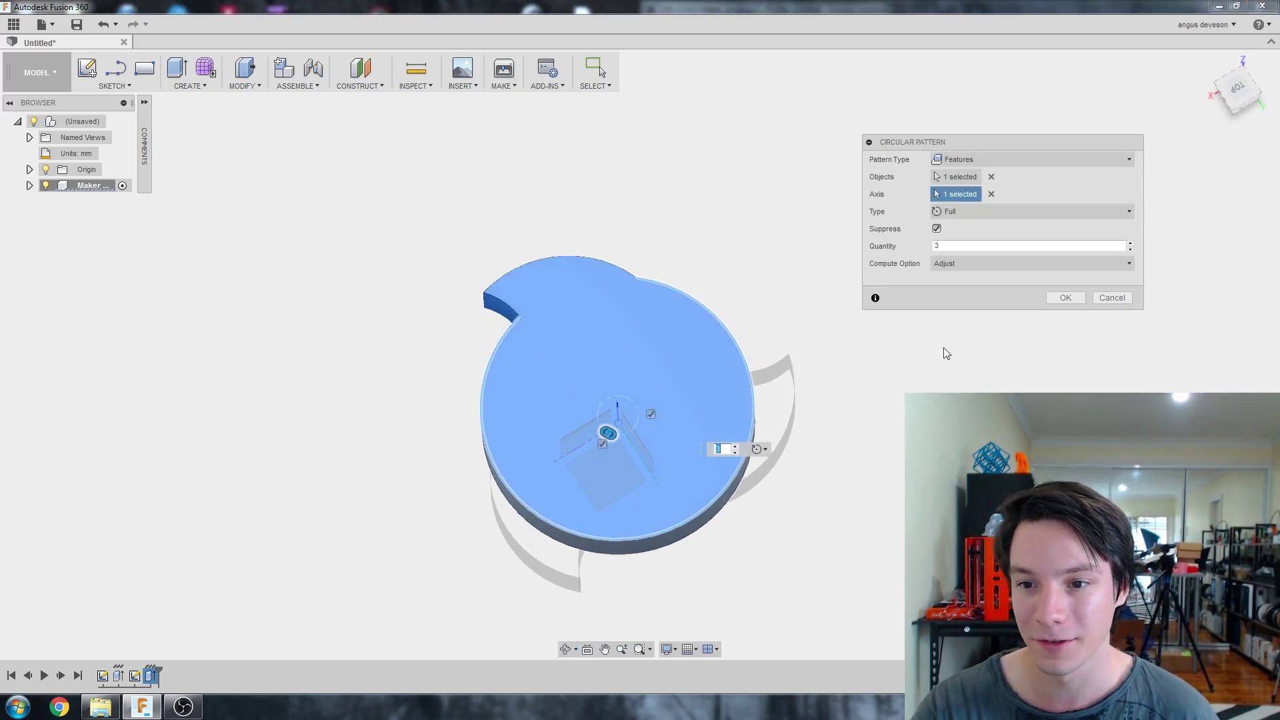
click(1130, 243)
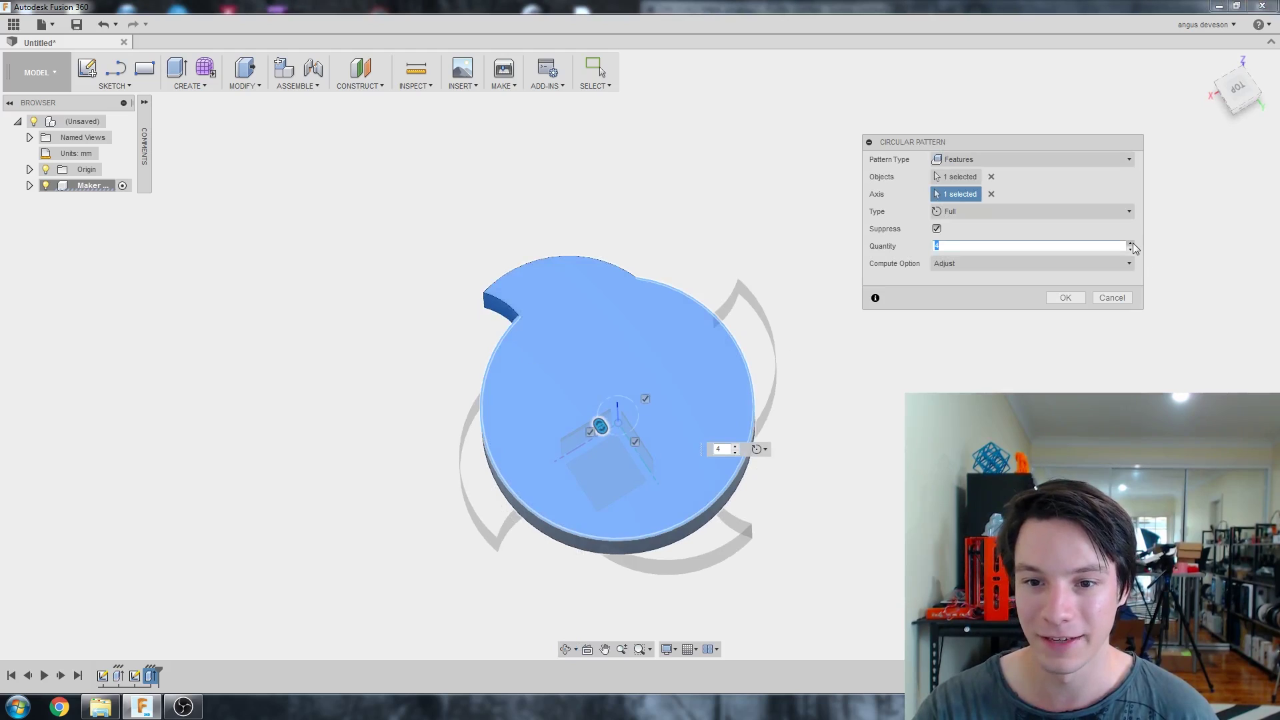
click(1130, 244)
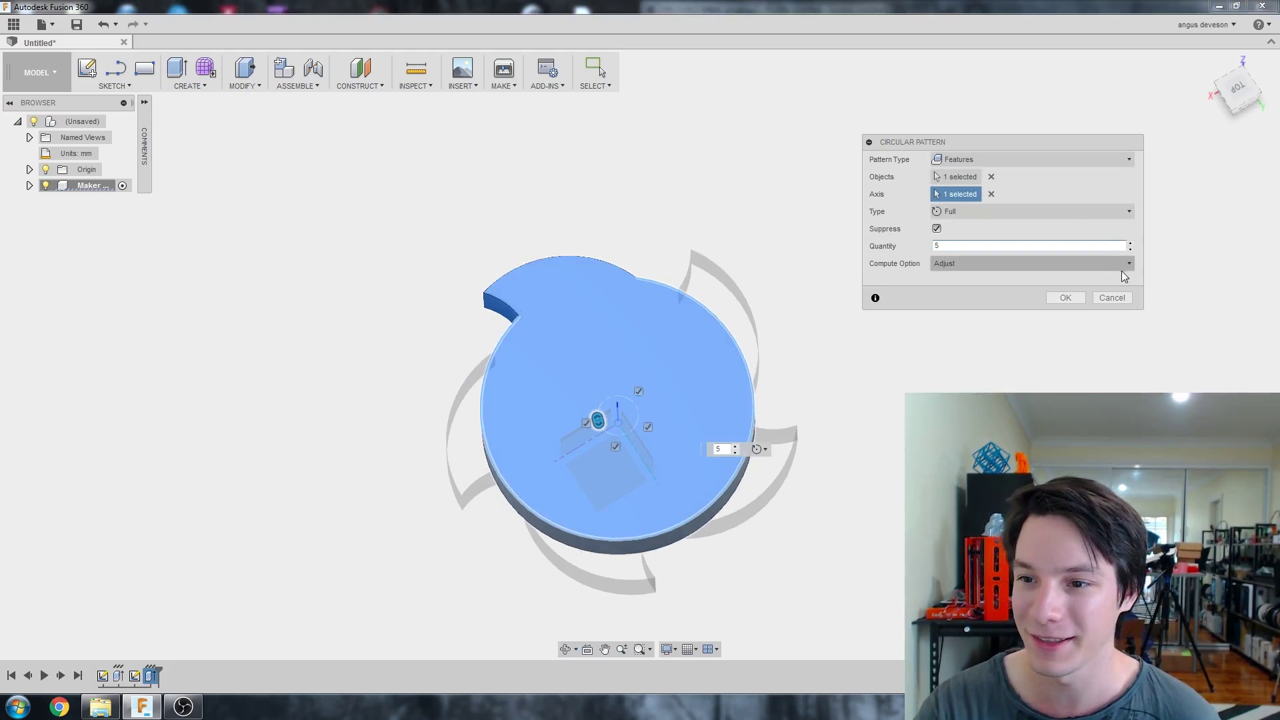
click(1130, 249)
click(1130, 249)
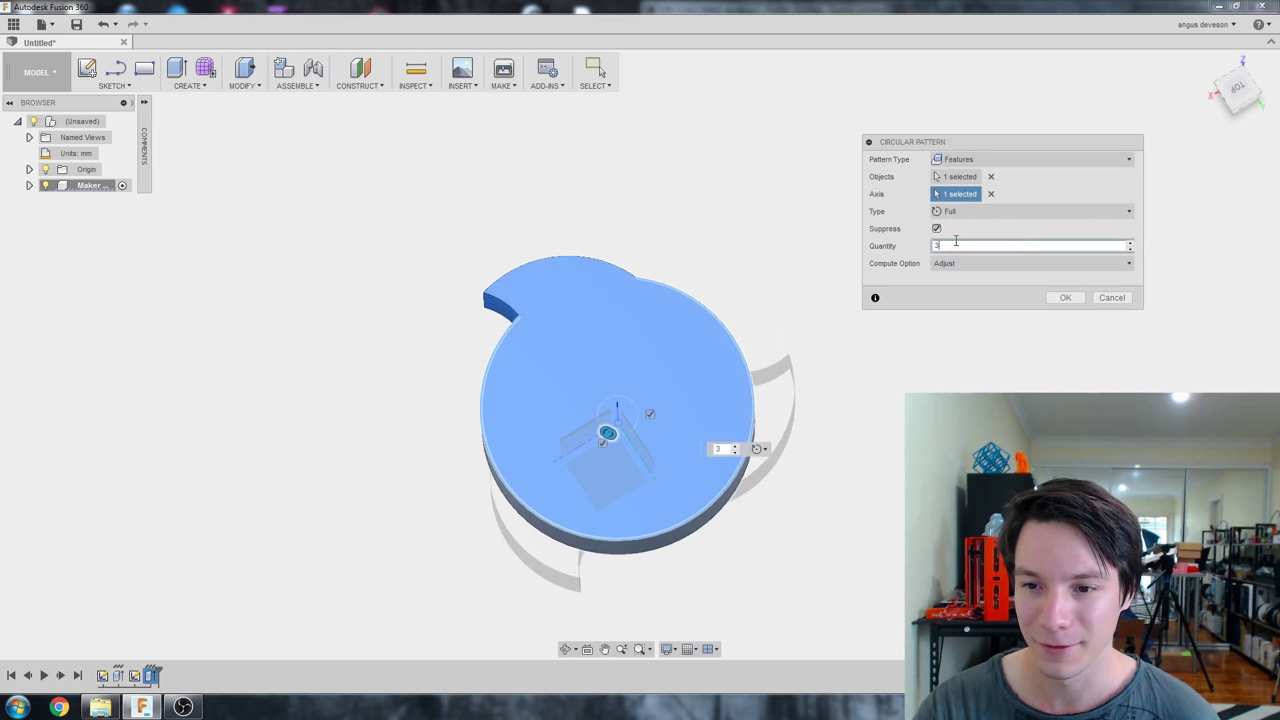
click(1065, 297)
shift+middle_drag(654, 349, 449, 370)
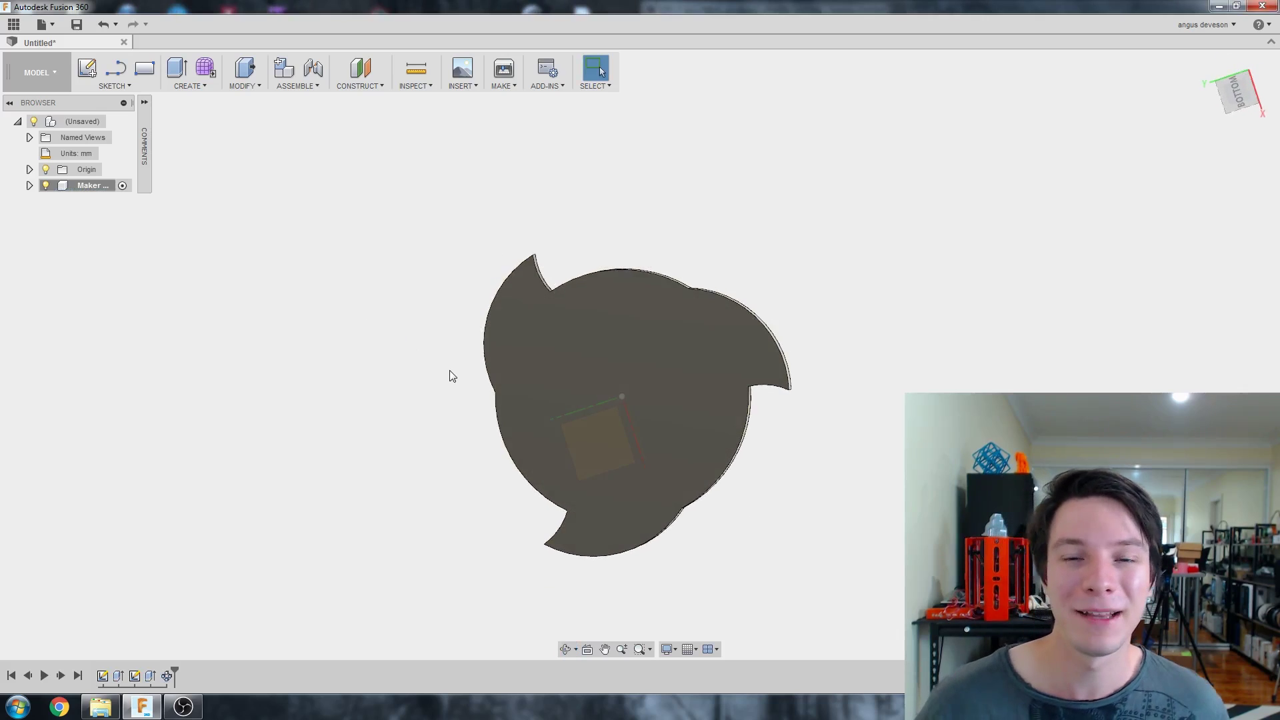
shift+middle_drag(272, 314, 833, 248)
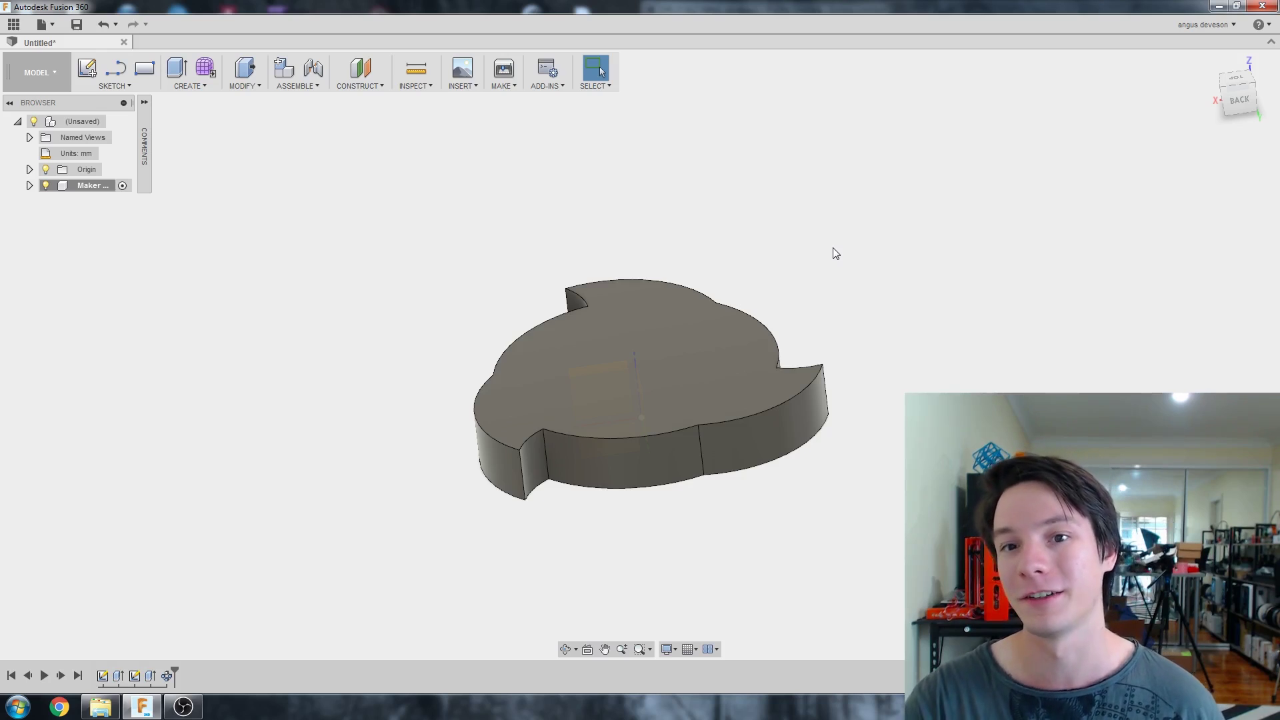
shift+middle_drag(835, 253, 731, 308)
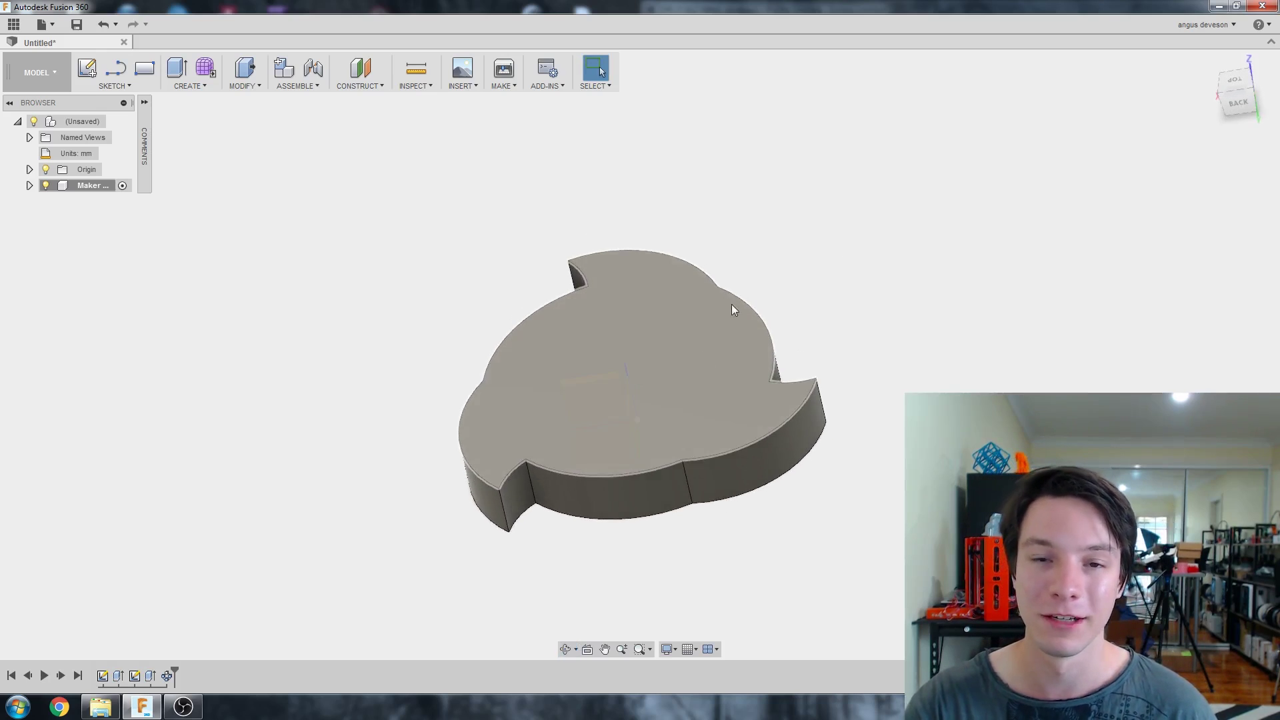
scroll(733, 305, down, 2)
scroll(734, 303, up, 1)
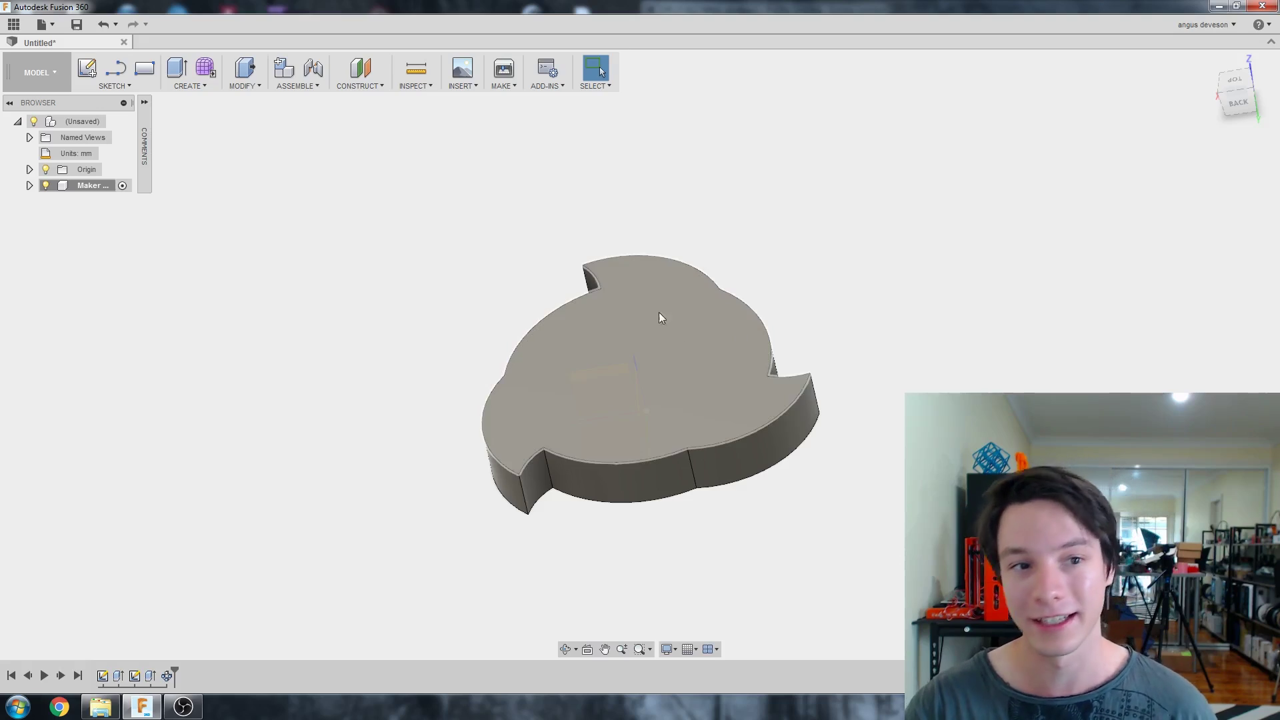
Create a new sketch on the coin's upper flat face
click(86, 68)
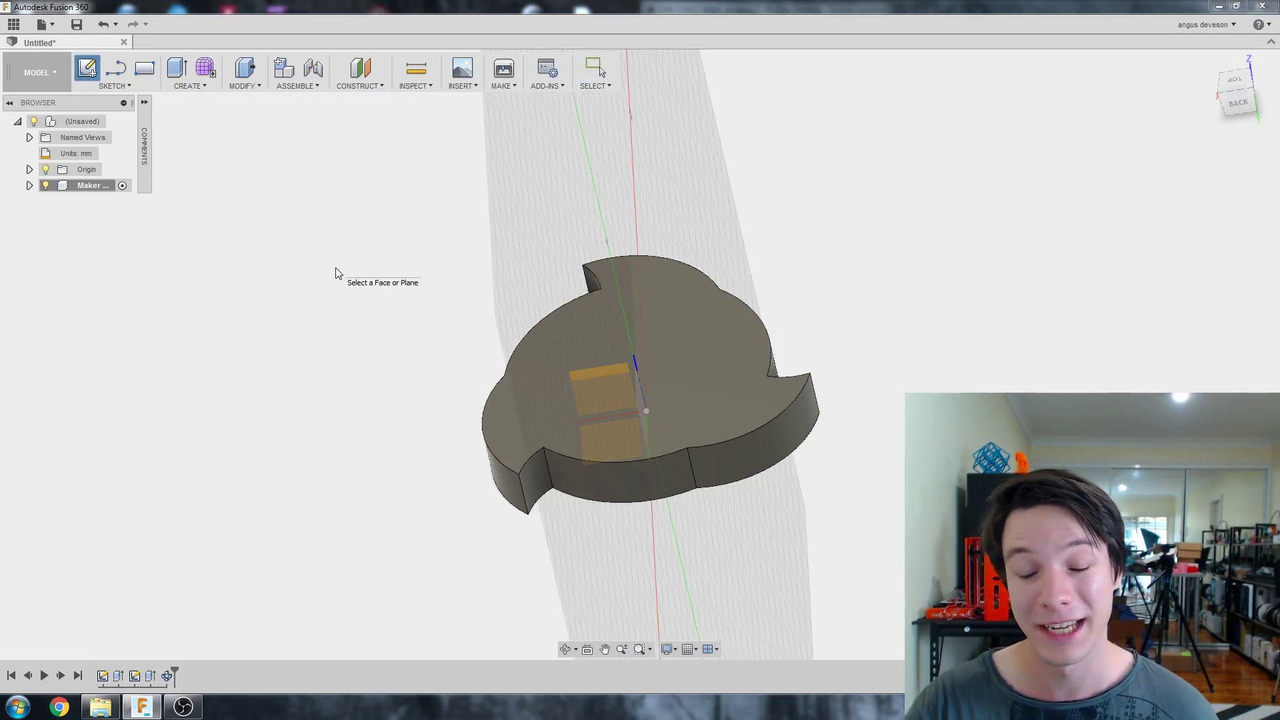
shift+middle_drag(336, 267, 403, 400)
click(403, 400)
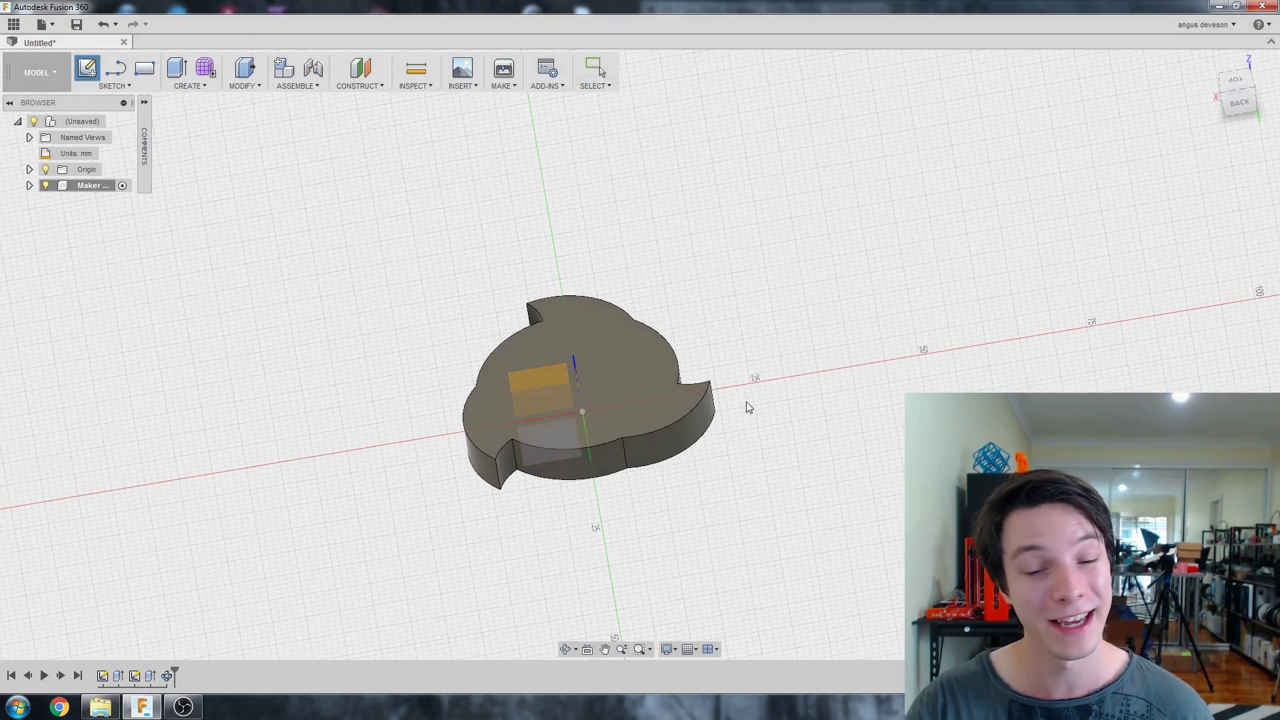
scroll(617, 368, up, 3)
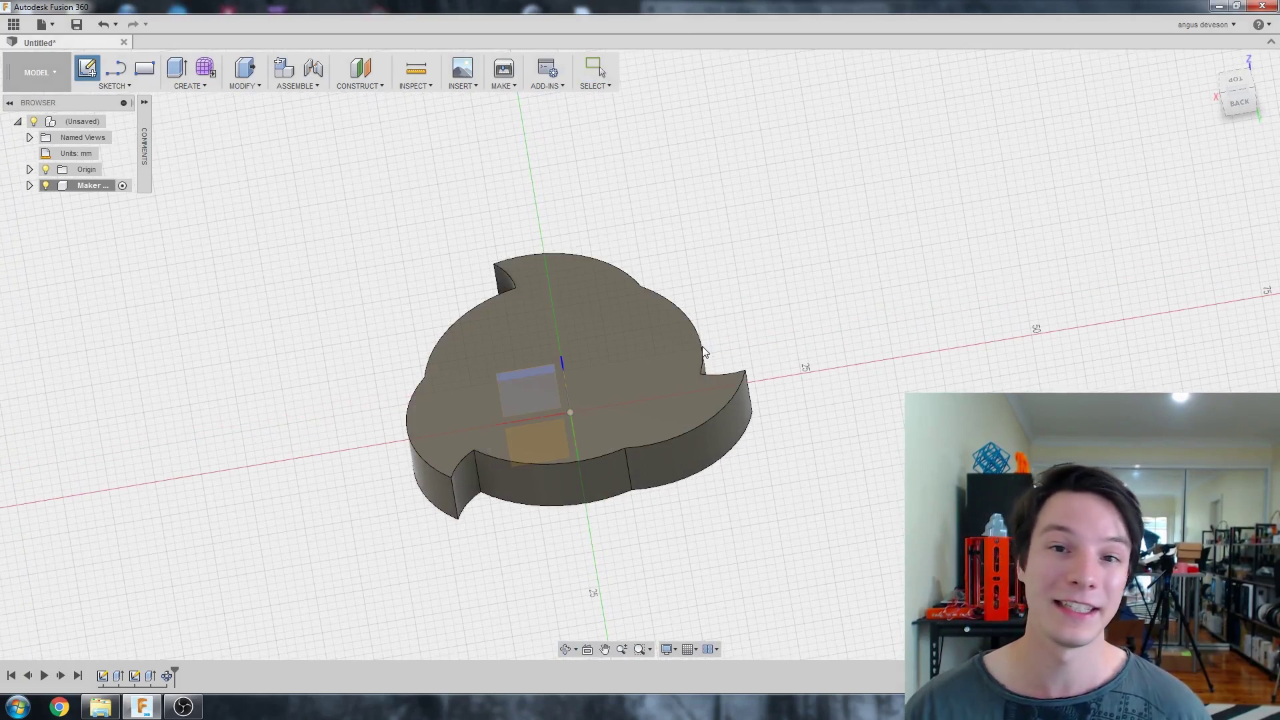
click(671, 358)
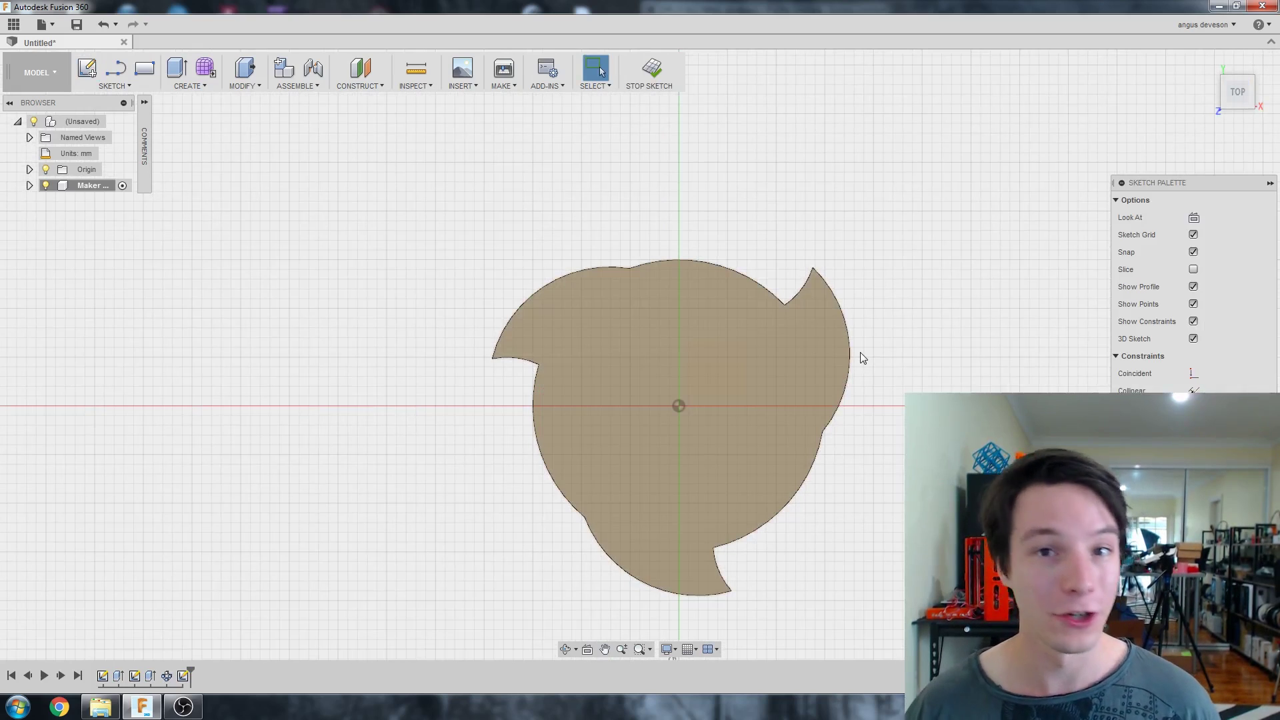
Sketch a 24 mm diameter circle centred on the origin of the coin's upper face
key(c)
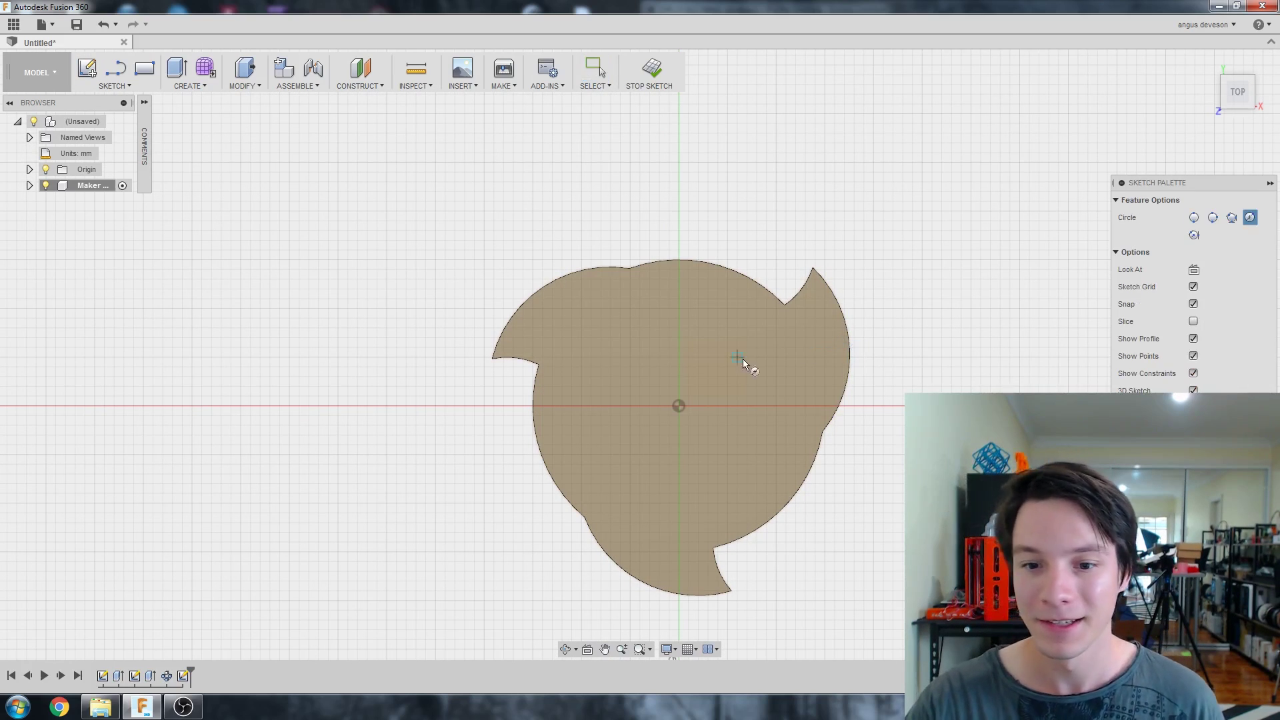
click(679, 405)
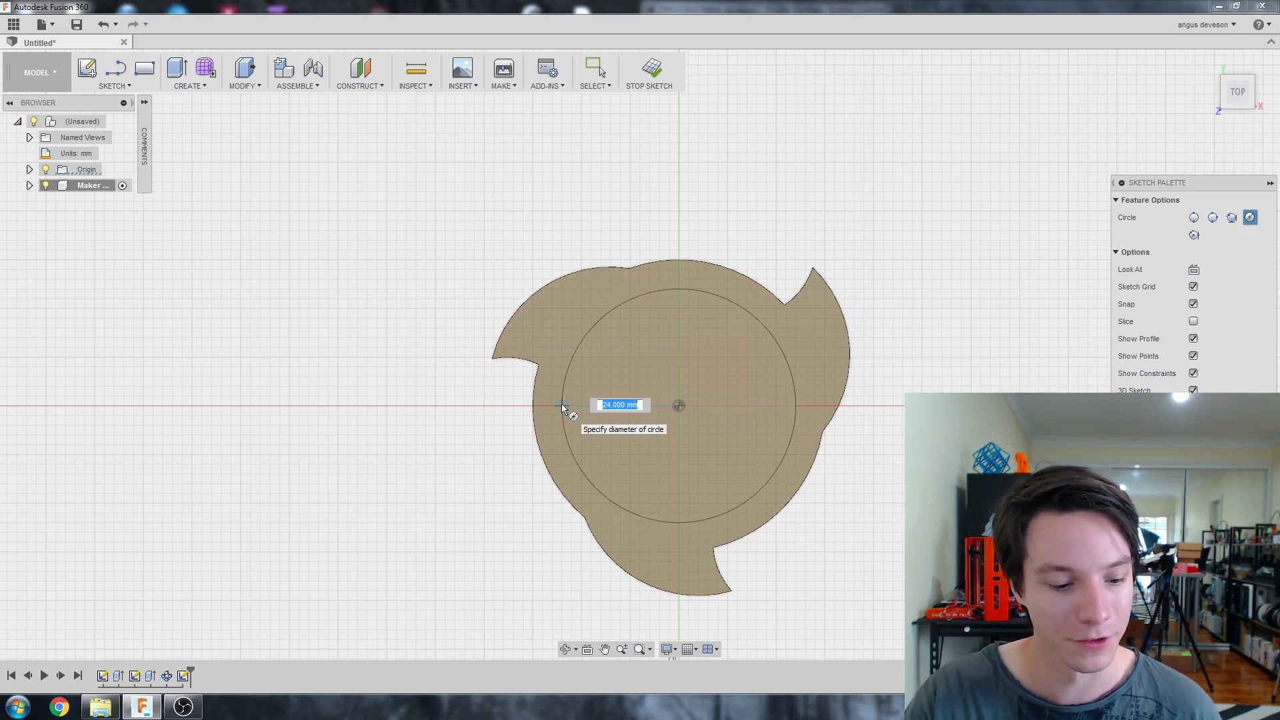
text(24)
key(Return)
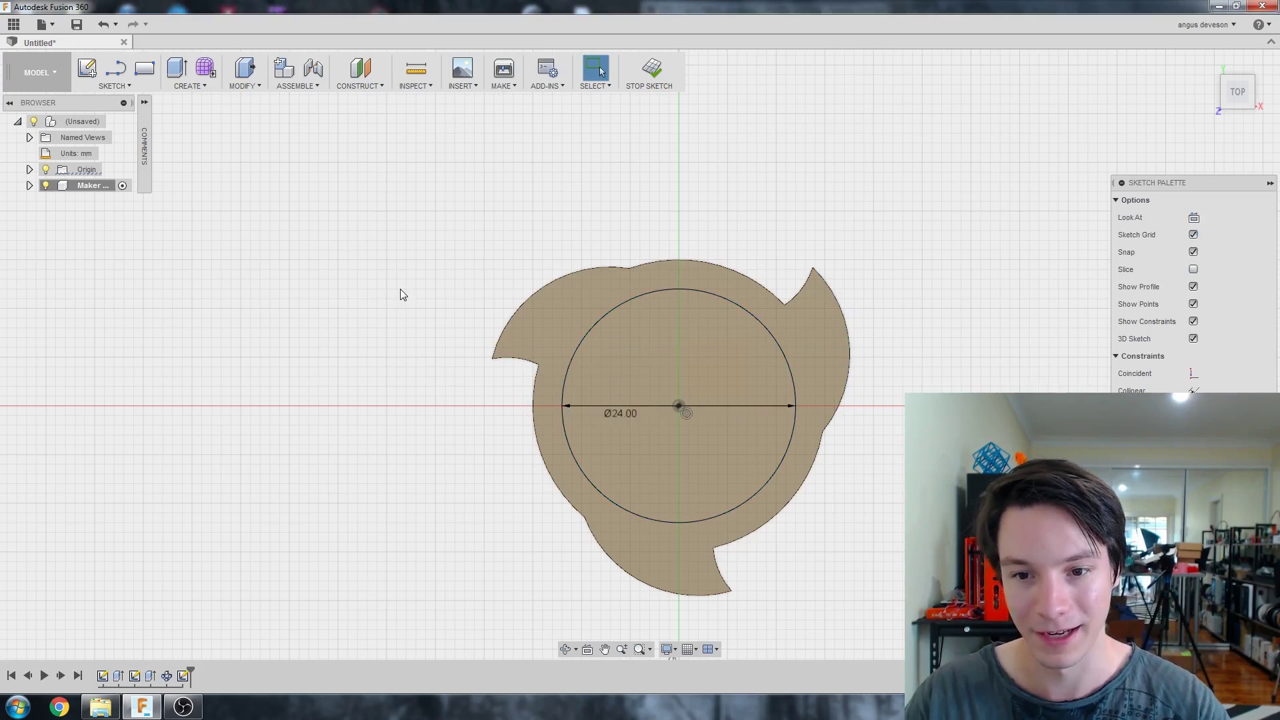
Finish the sketch and start an Extrude with the inner circle's profile selected
key(e)
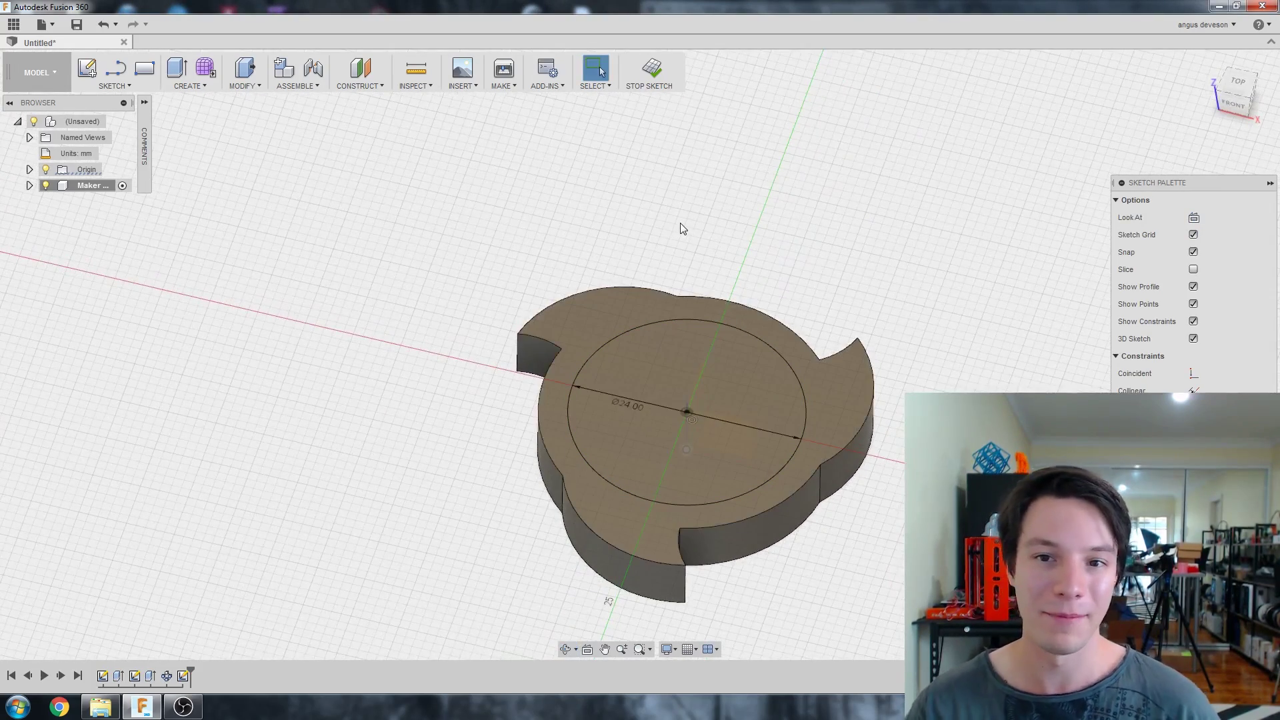
click(652, 66)
scroll(933, 383, up, 2)
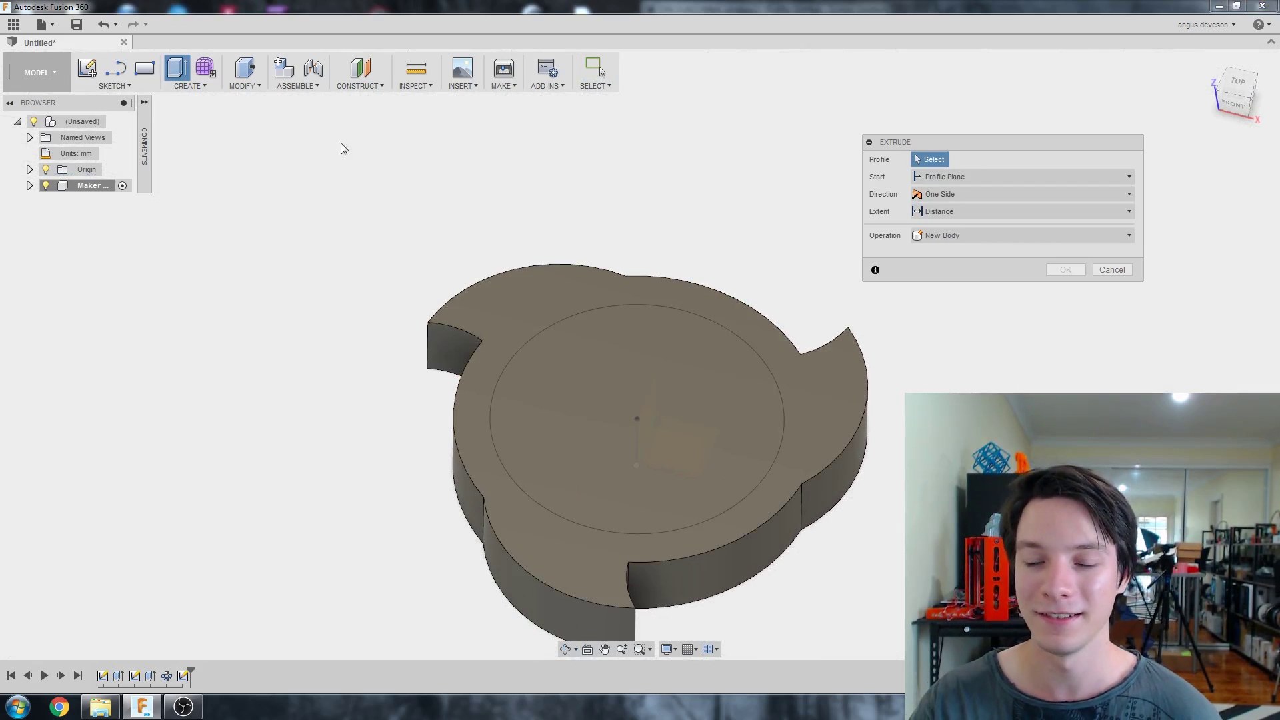
click(695, 385)
Pull the circle's profile down into the coin to a distance of -2 mm as a Cut
shift+middle_drag(640, 374, 418, 358)
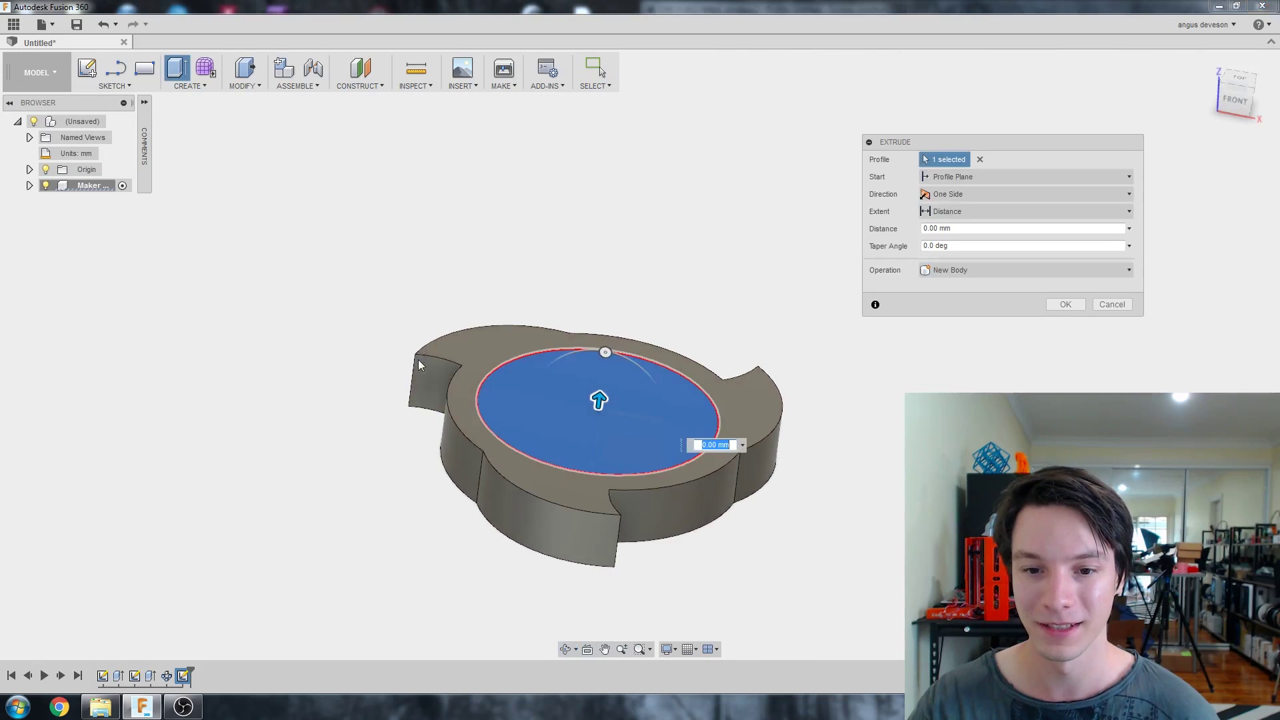
scroll(545, 386, up, 1)
mouse_move(476, 389)
shift+middle_down()
mouse_move(434, 392)
mouse_move(451, 388)
shift+middle_up()
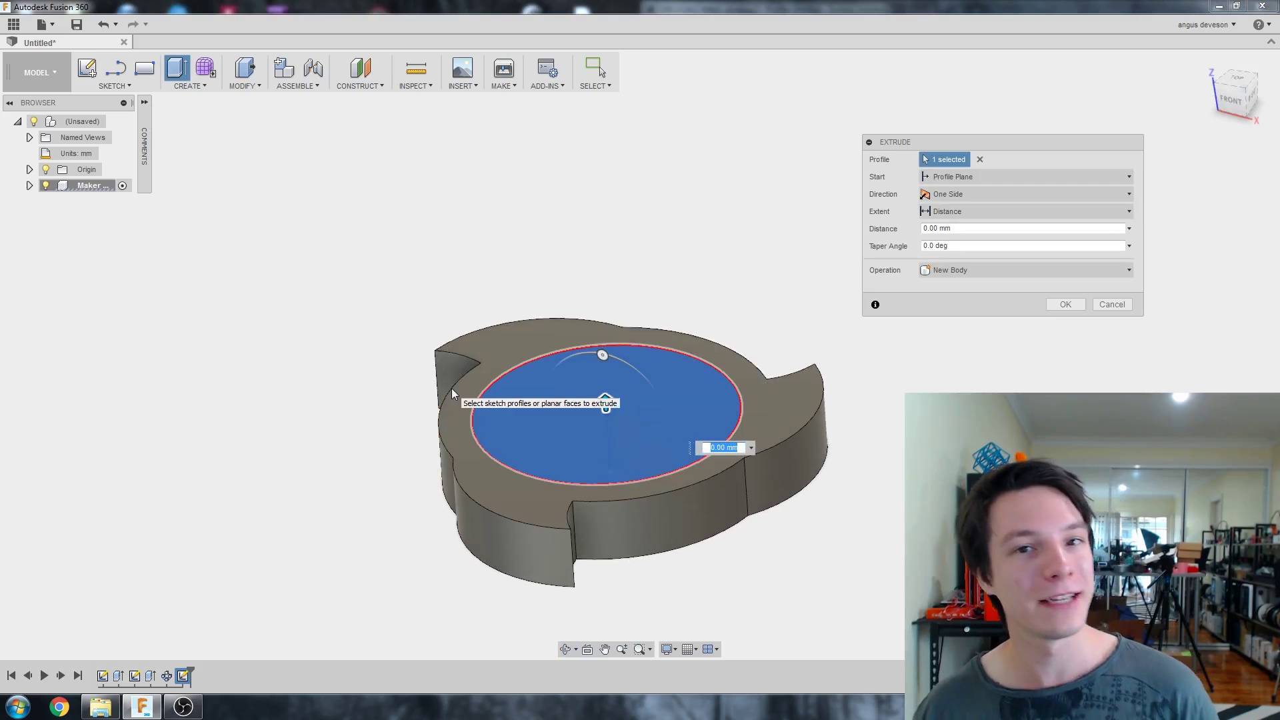
scroll(633, 505, up, 1)
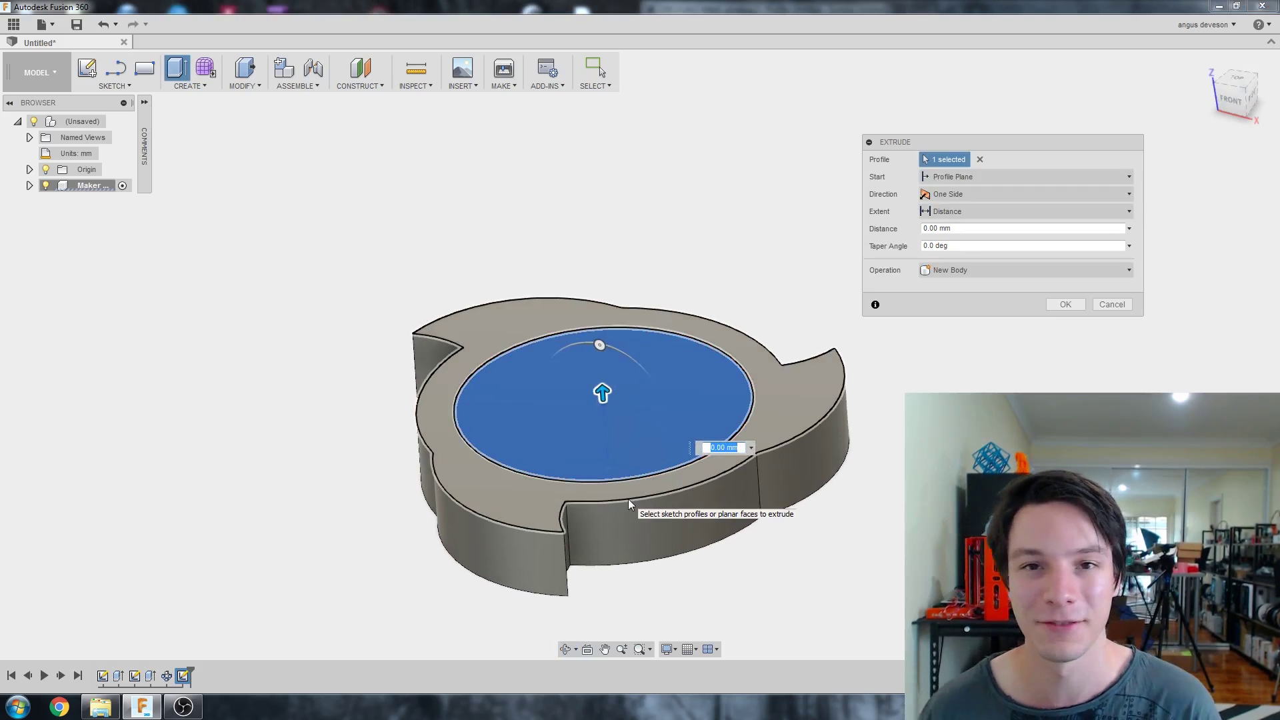
drag(602, 393, 605, 409)
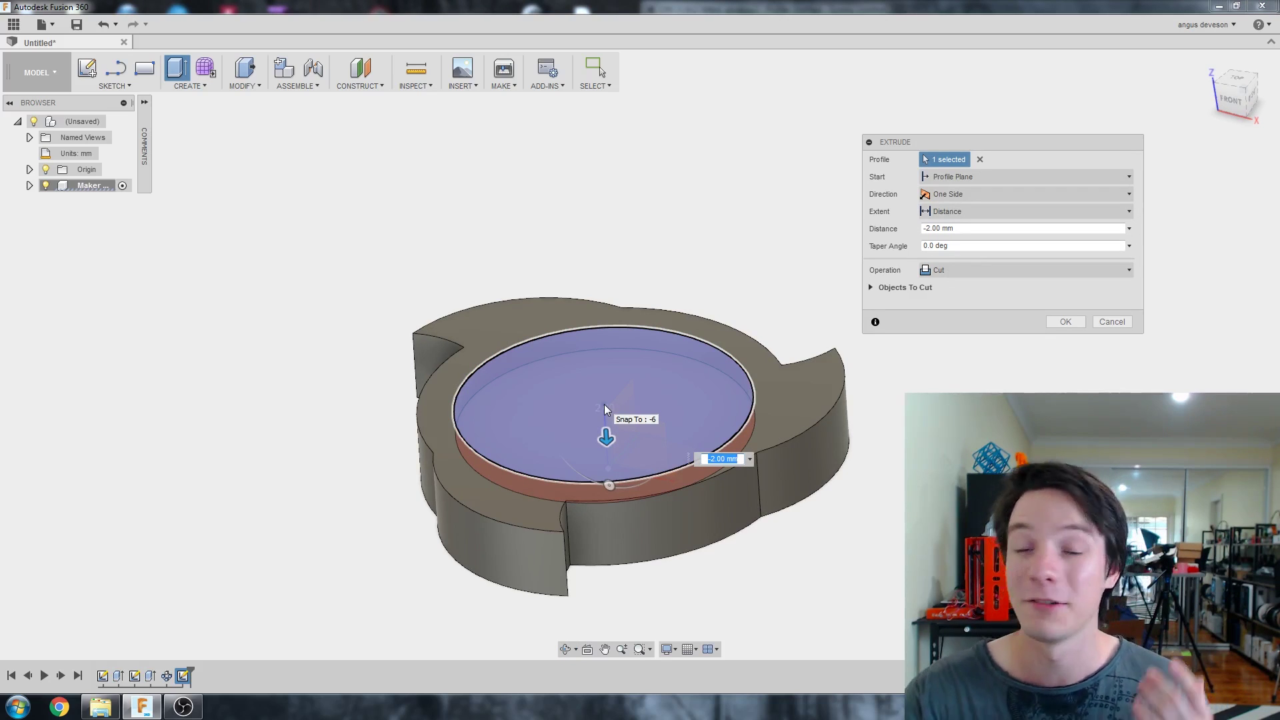
scroll(575, 454, up, 1)
mouse_move(577, 455)
shift+middle_down()
mouse_move(582, 403)
mouse_move(585, 458)
shift+middle_up()
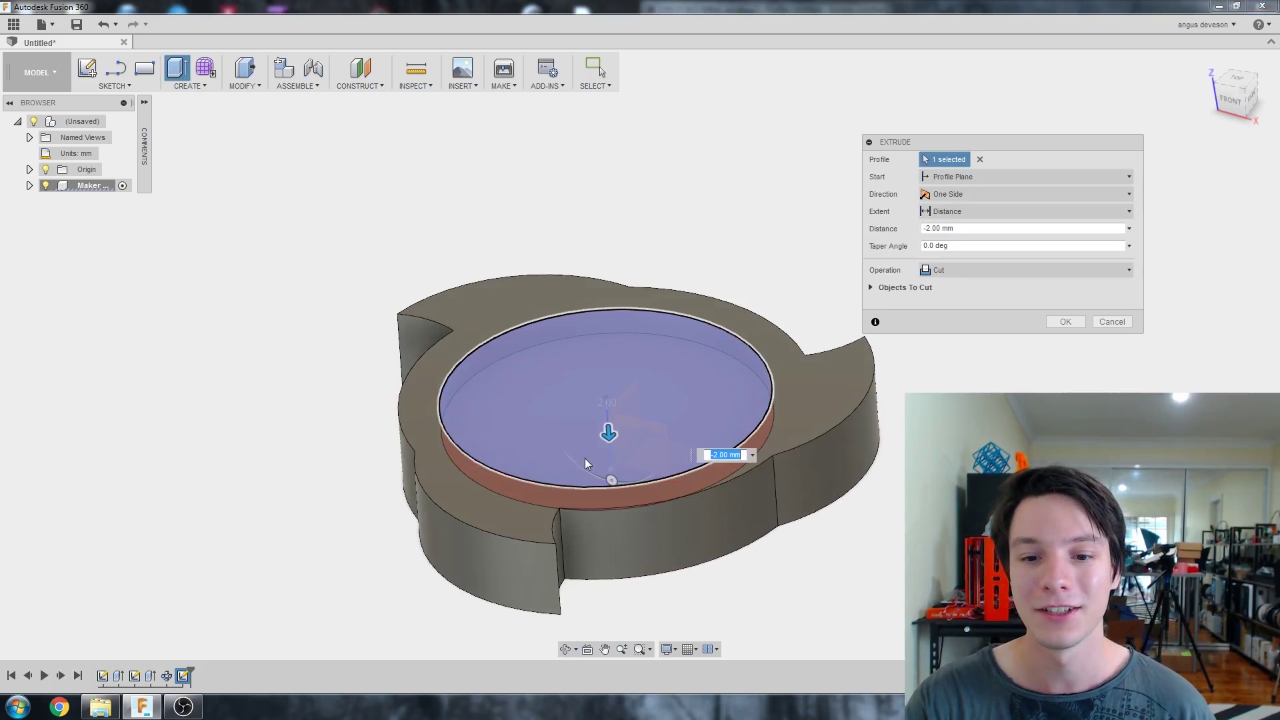
scroll(585, 458, up, 1)
drag(611, 438, 563, 443)
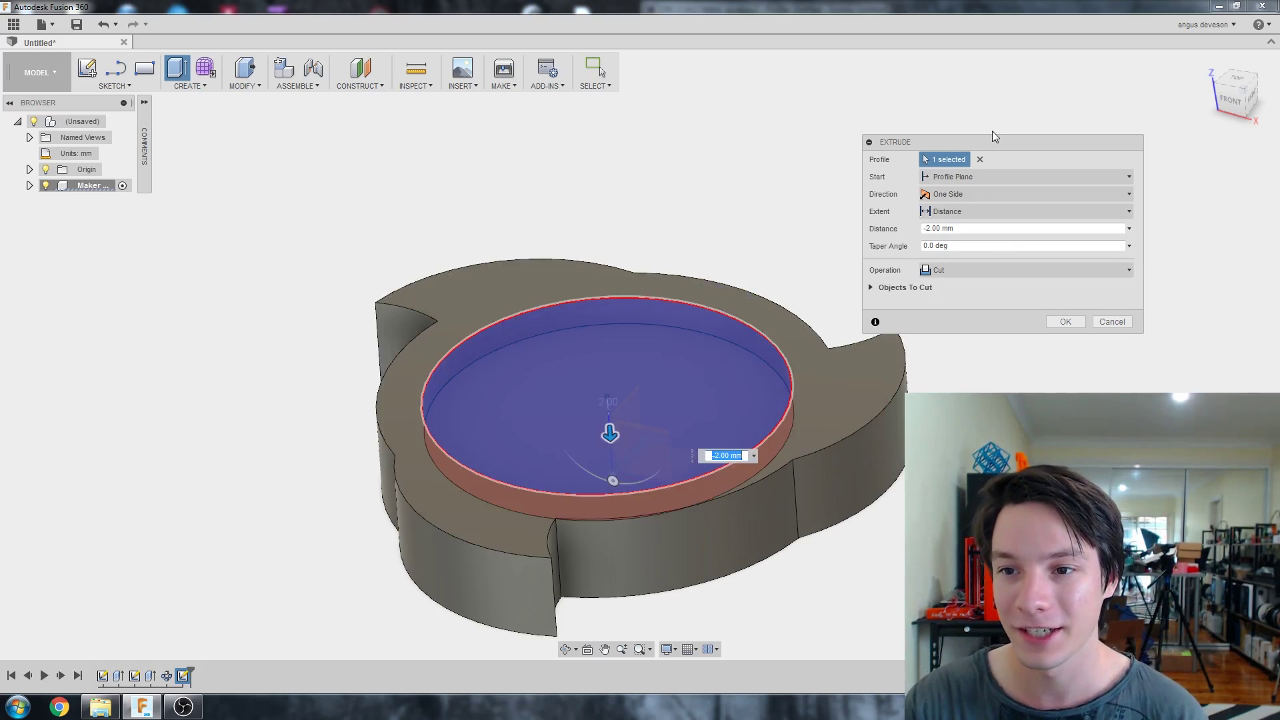
Set the cut's taper angle to -45 degrees so the recess narrows toward its floor
drag(993, 136, 951, 96)
click(922, 200)
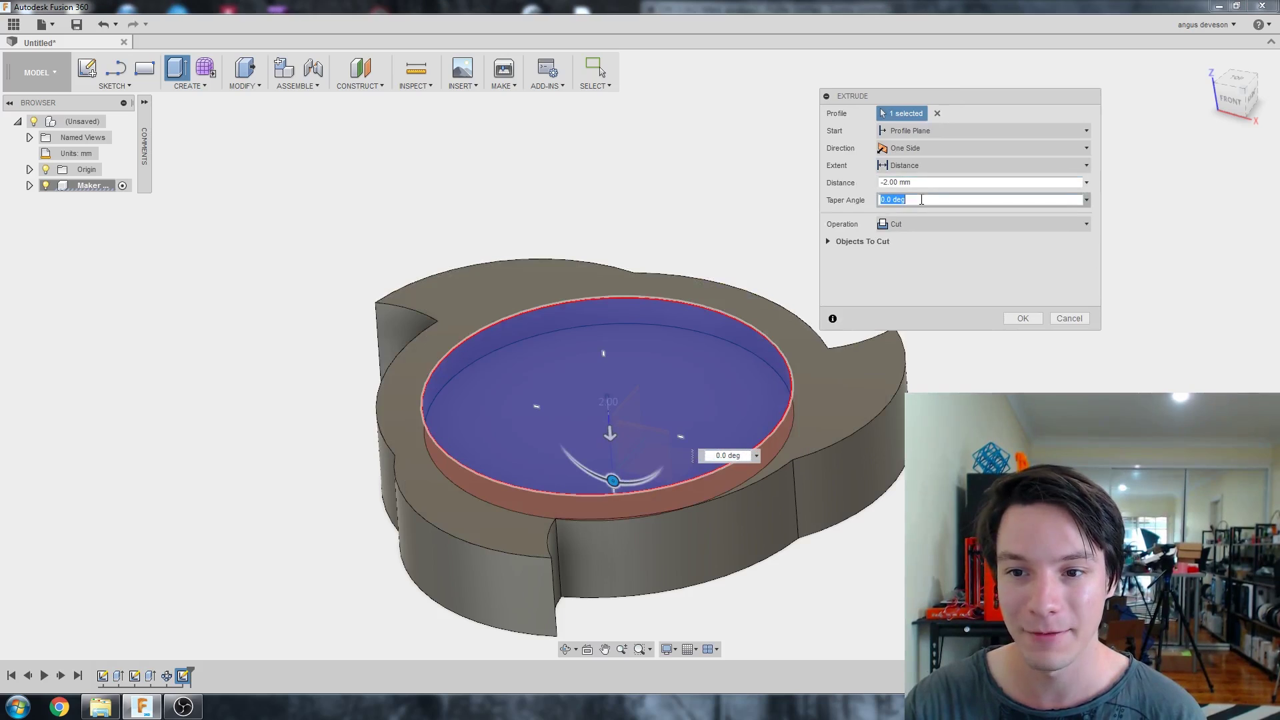
text(45)
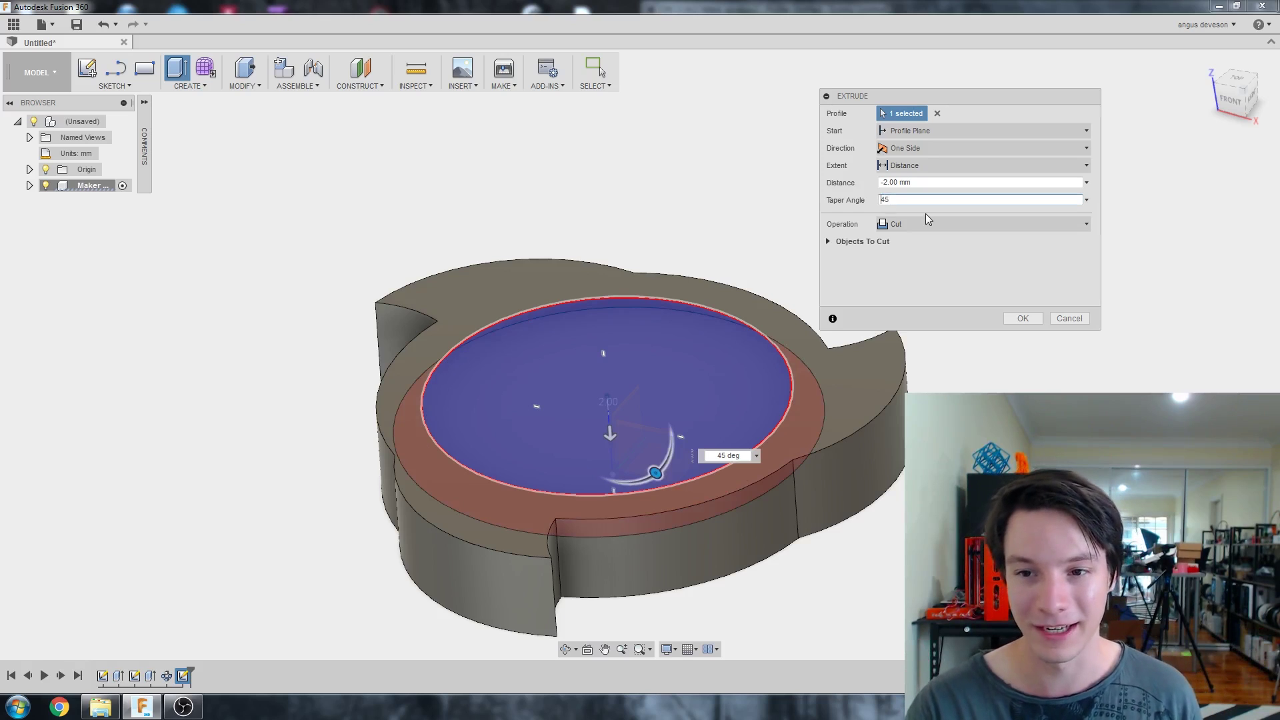
key(Home)
text(-)
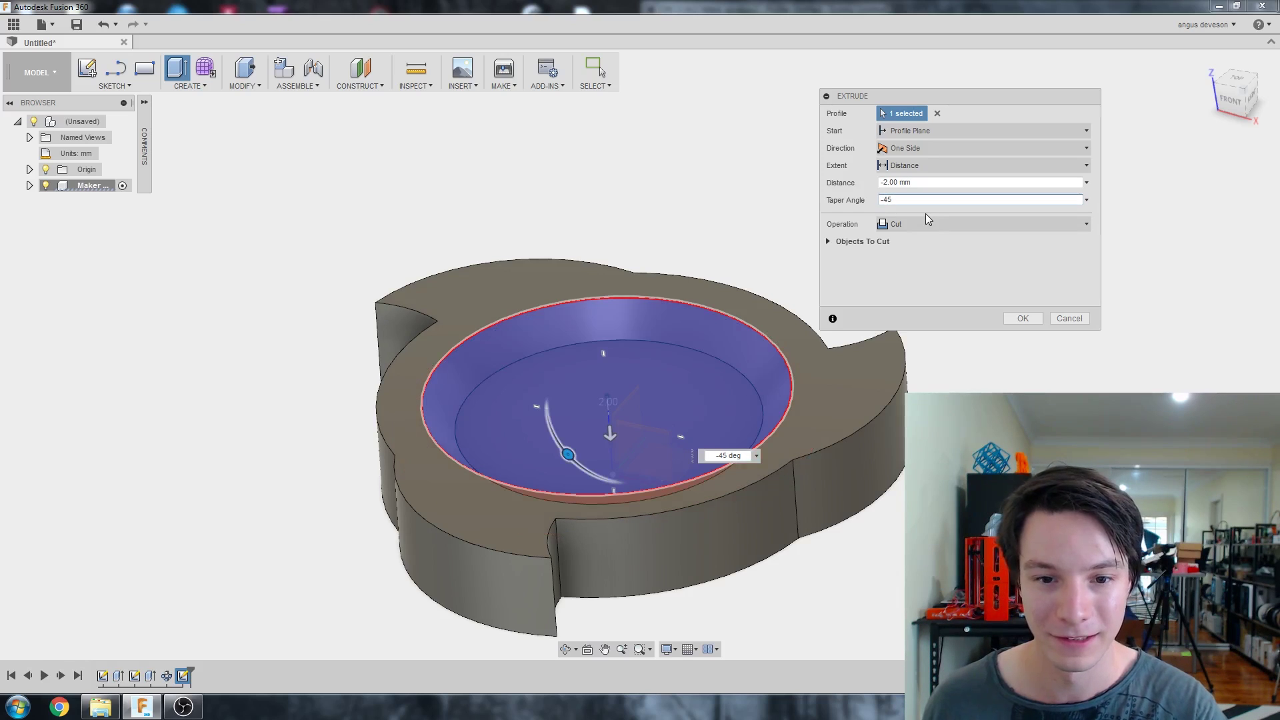
shift+middle_drag(809, 584, 763, 377)
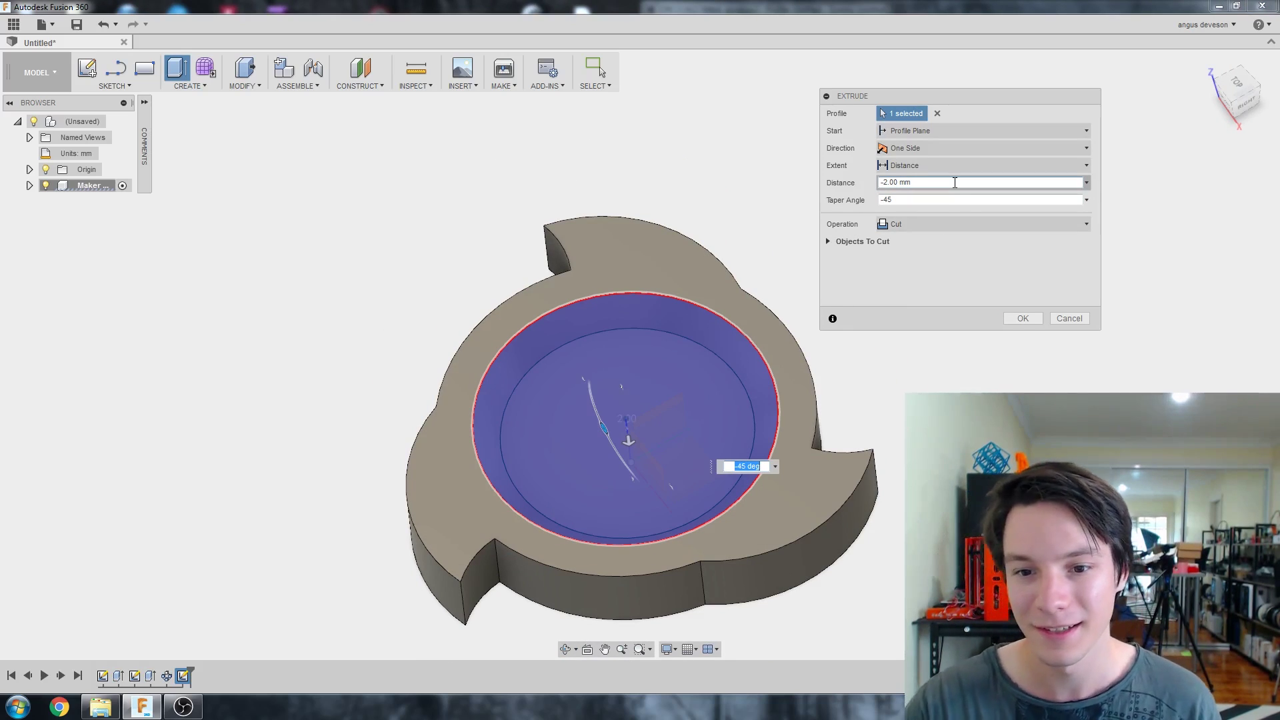
Apply the tapered 2 mm deep circular cut to the coin's upper face and inspect the recess from several angles
shift+middle_drag(637, 341, 628, 256)
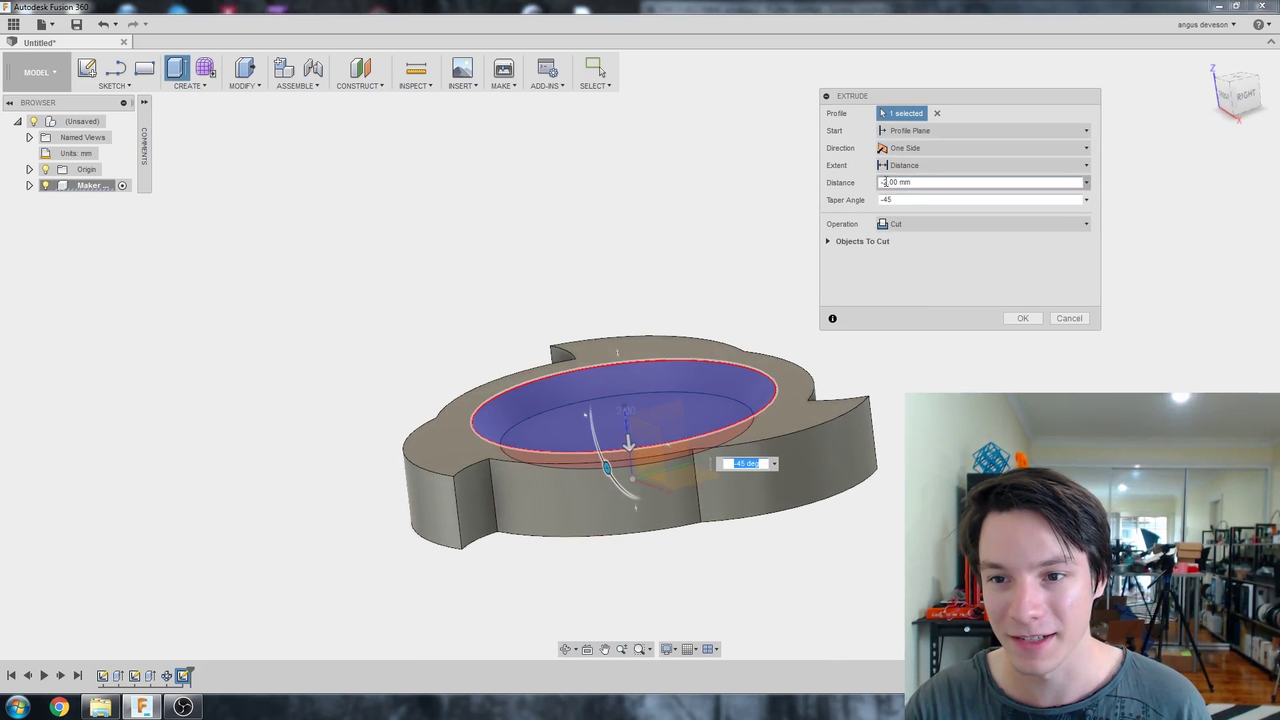
click(1023, 318)
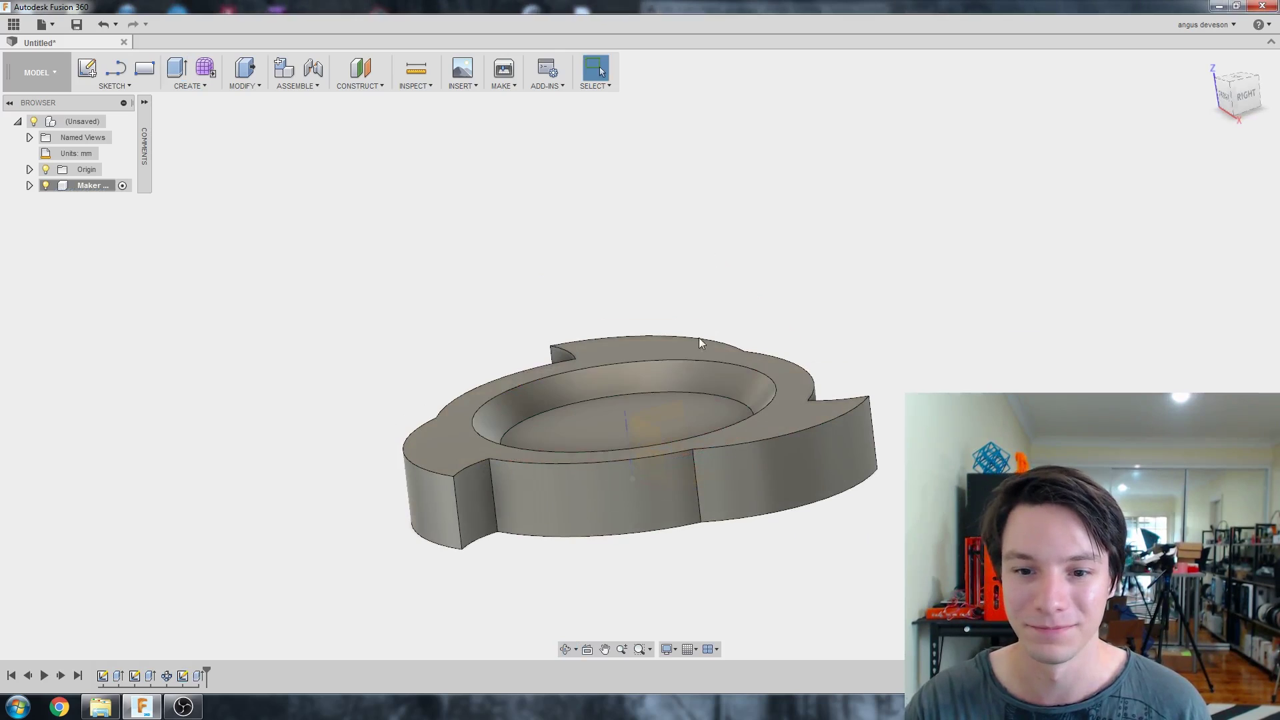
shift+middle_drag(698, 338, 409, 304)
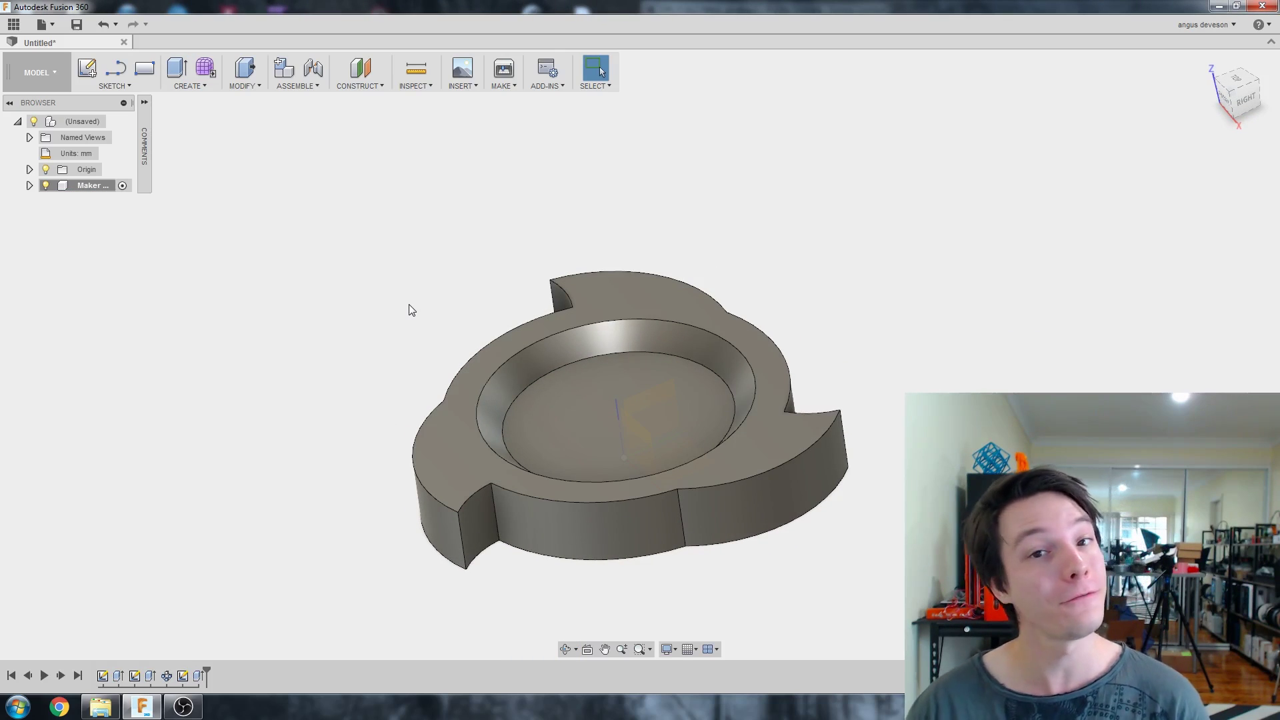
shift+middle_drag(457, 234, 472, 280)
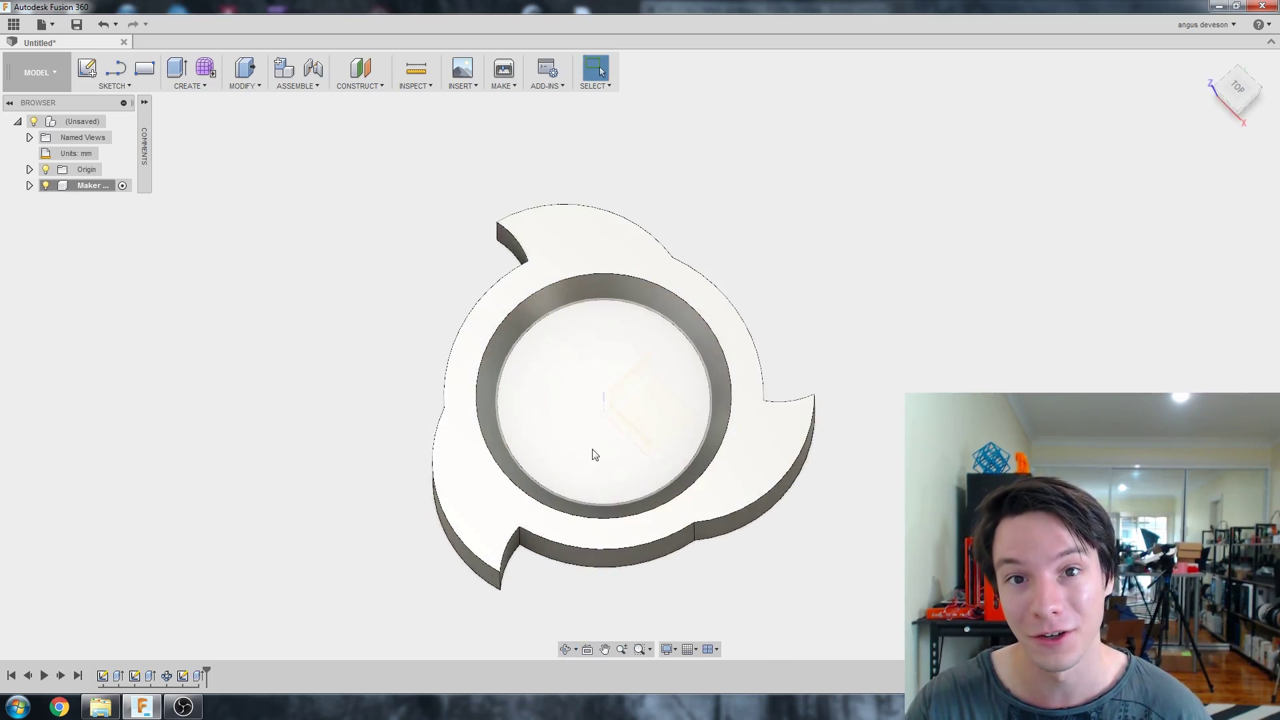
scroll(679, 420, up, 1)
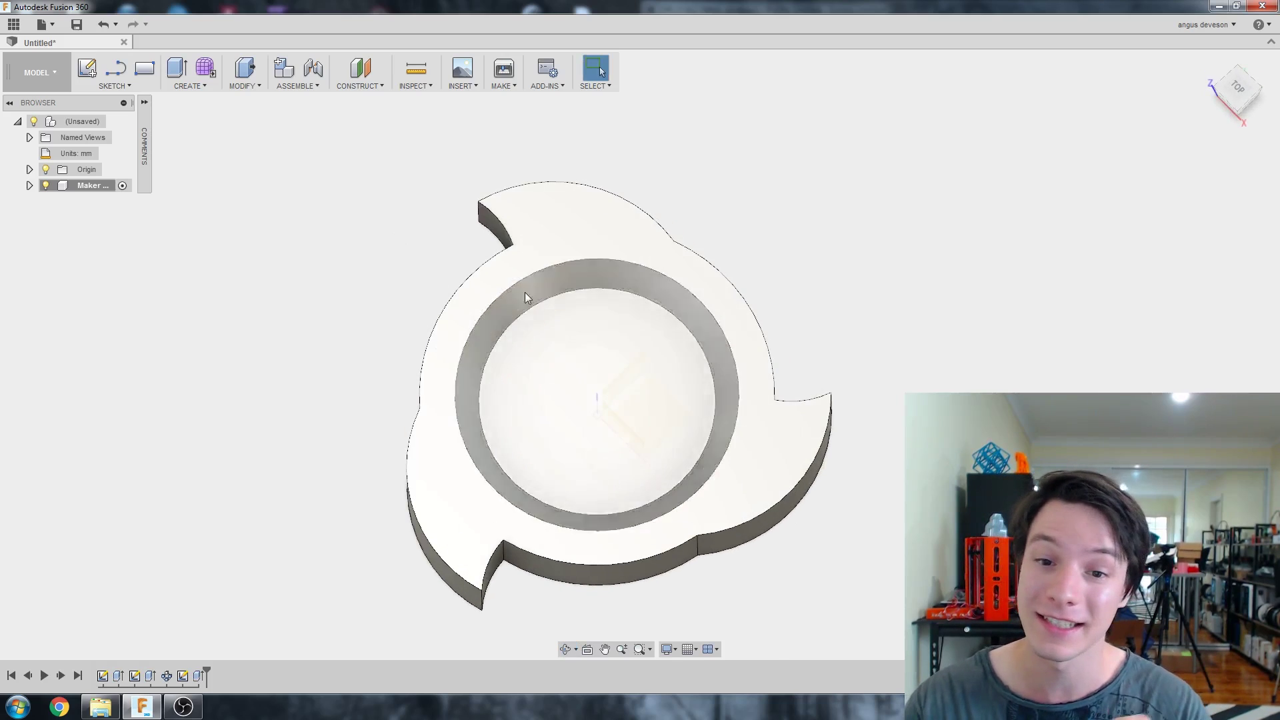
Edit the recess sketch to set the circle's diameter to 28 mm and finish the sketch
right_click(183, 676)
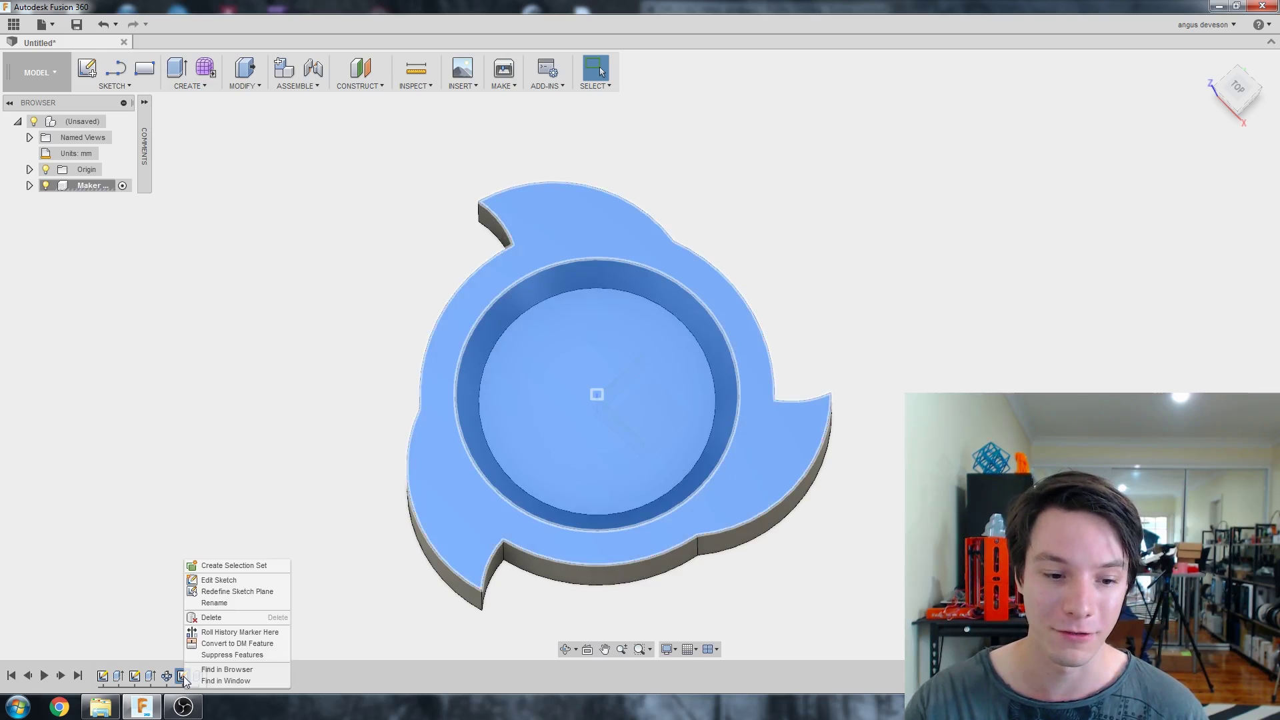
click(207, 579)
double_click(562, 419)
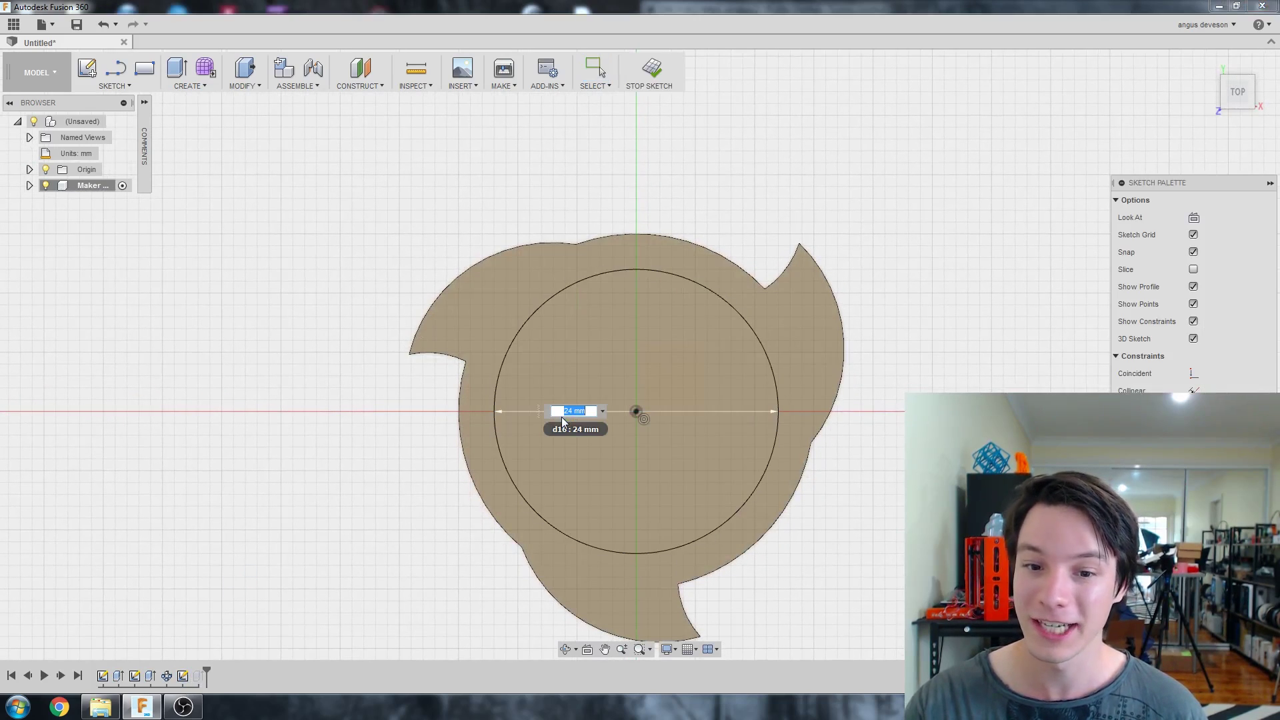
text(2)
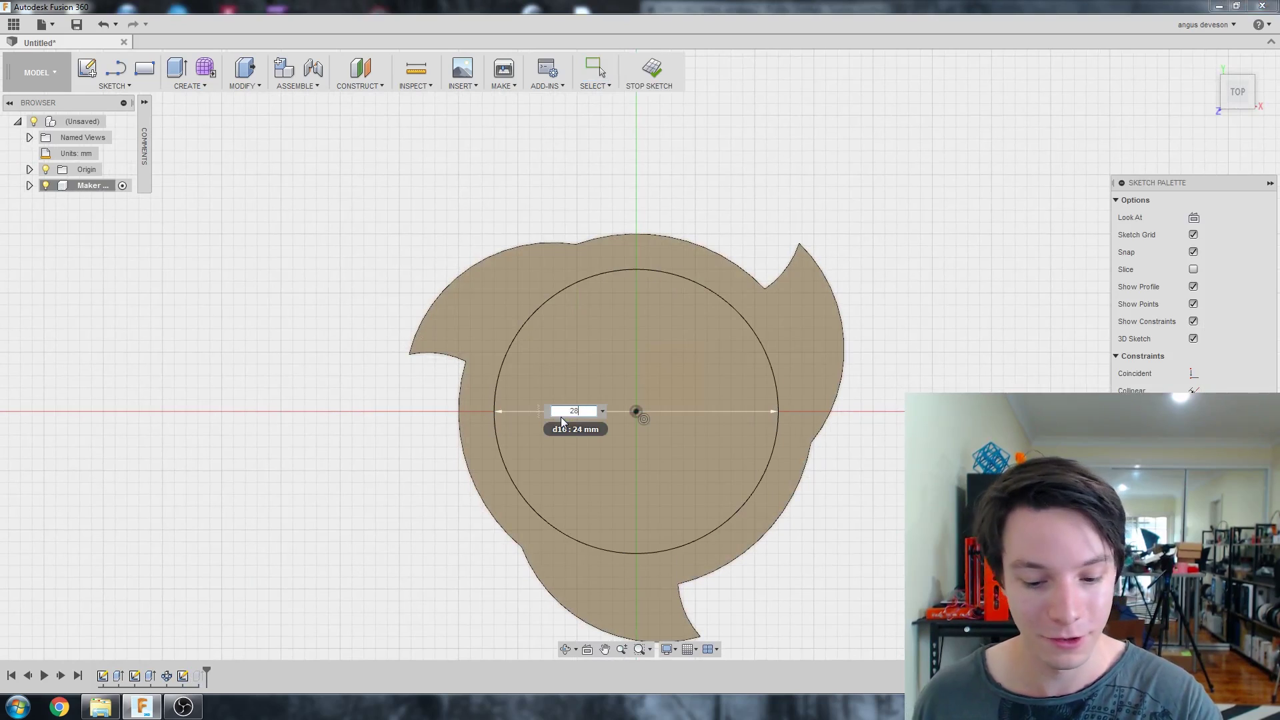
text(8)
key(Return)
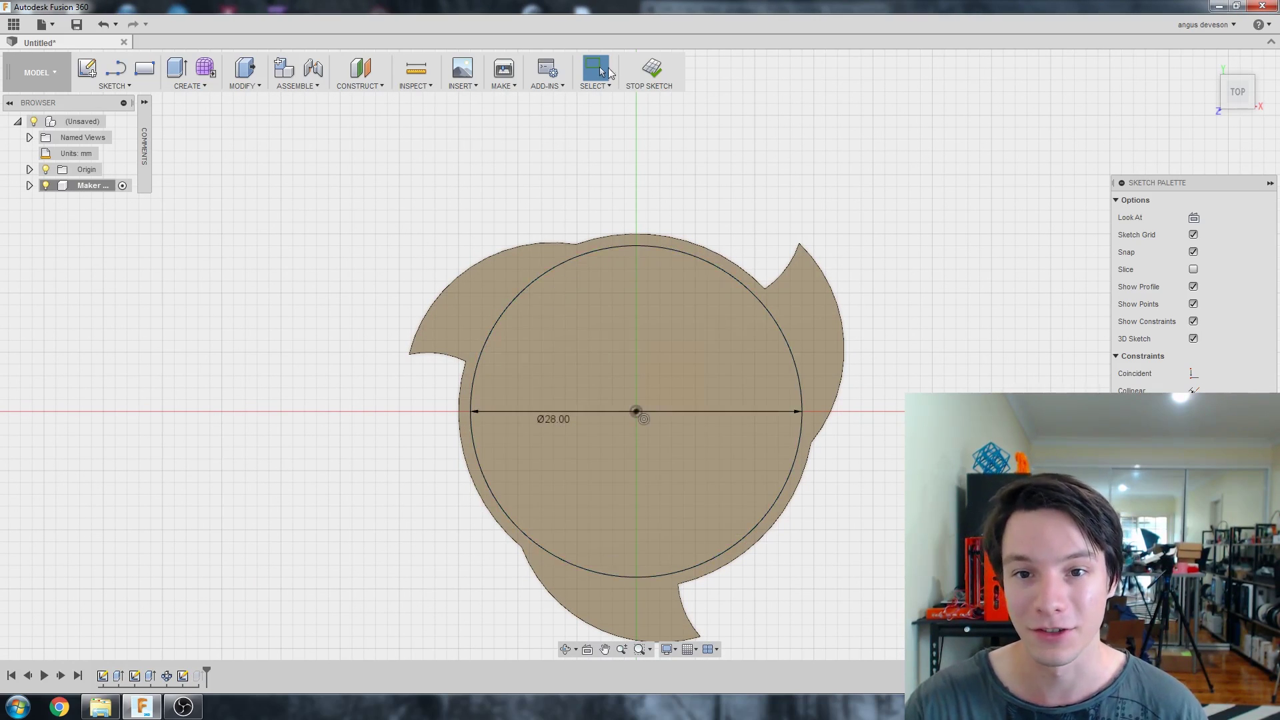
click(651, 68)
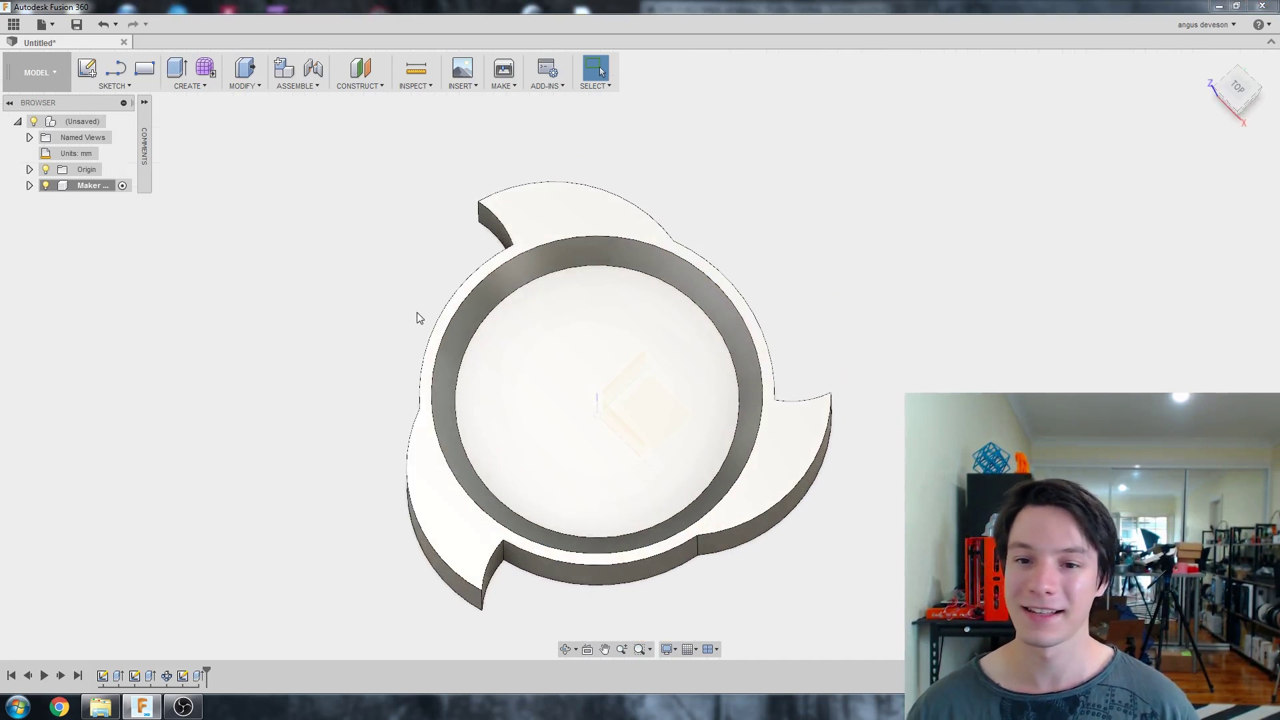
mouse_move(417, 312)
shift+middle_down()
mouse_move(500, 361)
mouse_move(538, 298)
shift+middle_up()
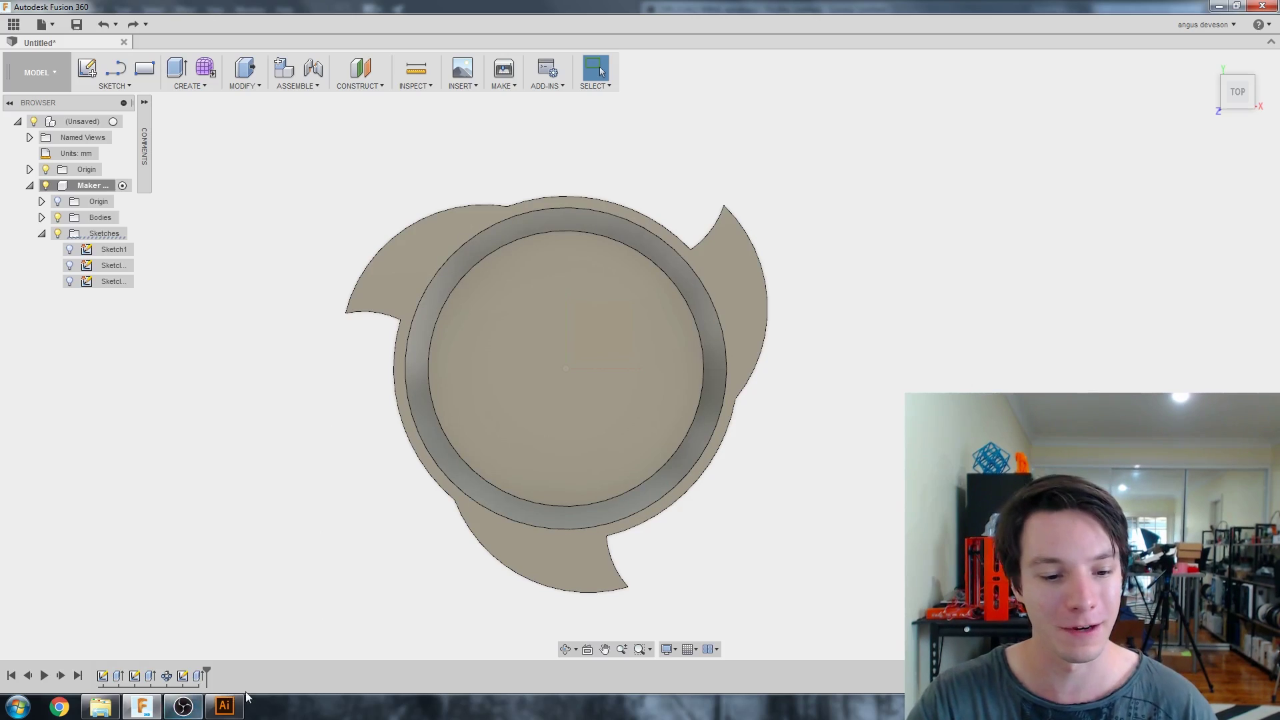
Switch to Illustrator and delete the two concentric circles surrounding the logo in 3D Print Watermark-01.svg
click(224, 705)
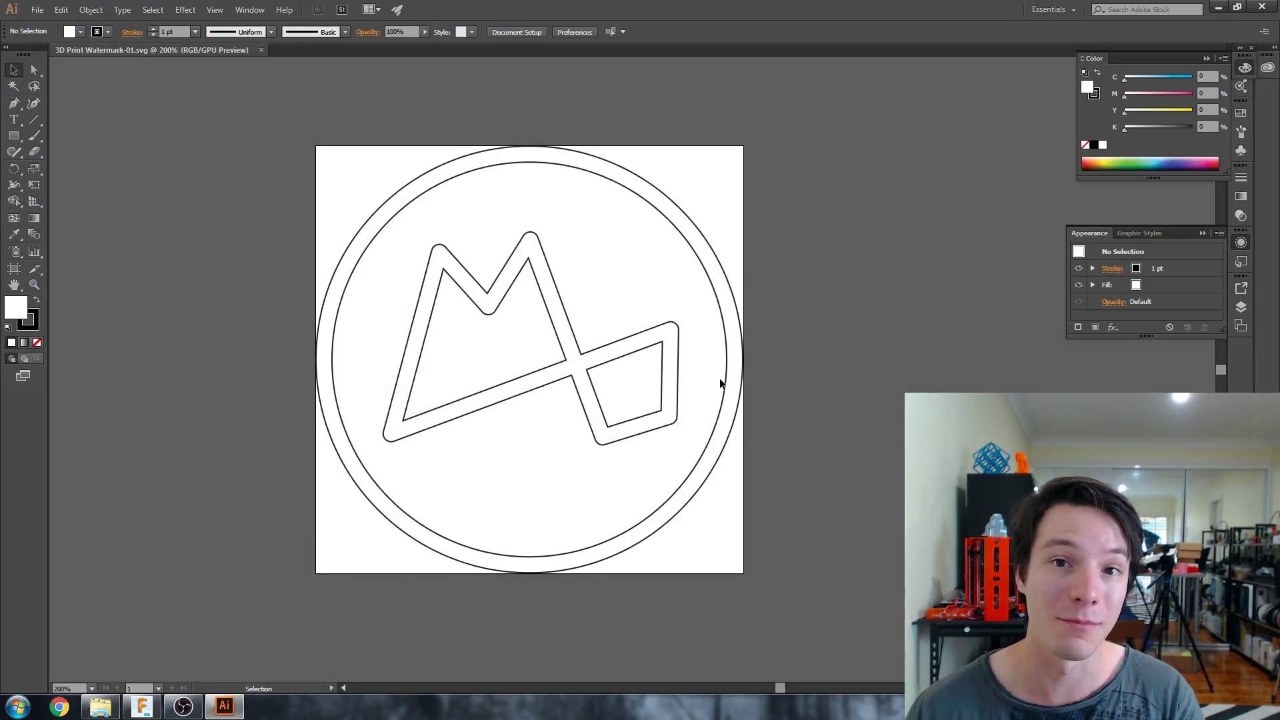
drag(774, 163, 628, 245)
key(Delete)
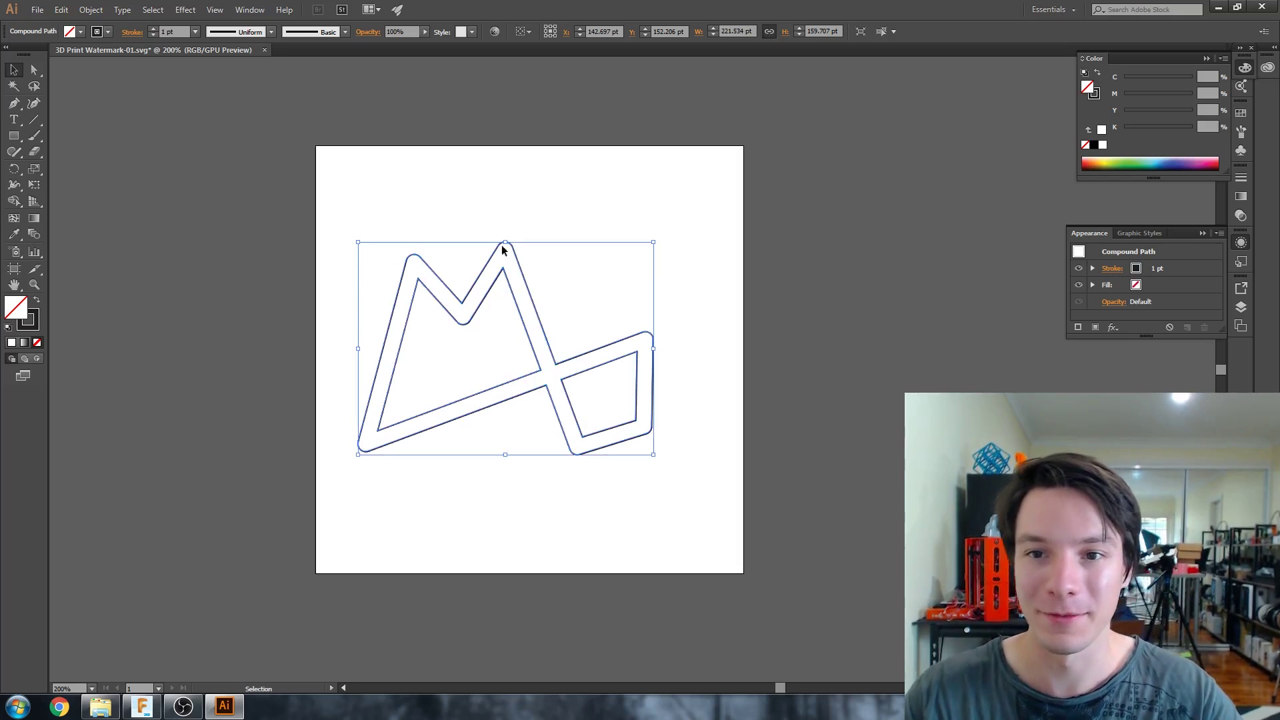
Scale the logo proportionally to a width of 23 mm
click(746, 30)
text(23mm)
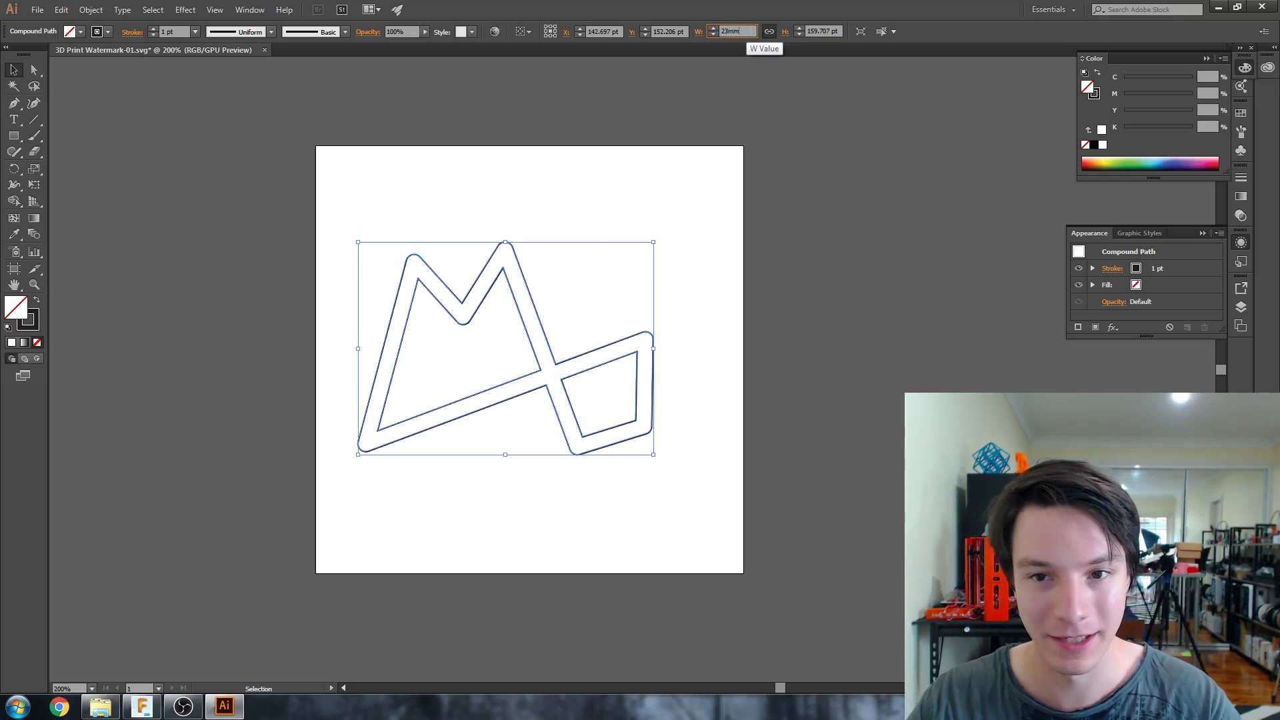
key(Return)
scroll(505, 315, down, 2)
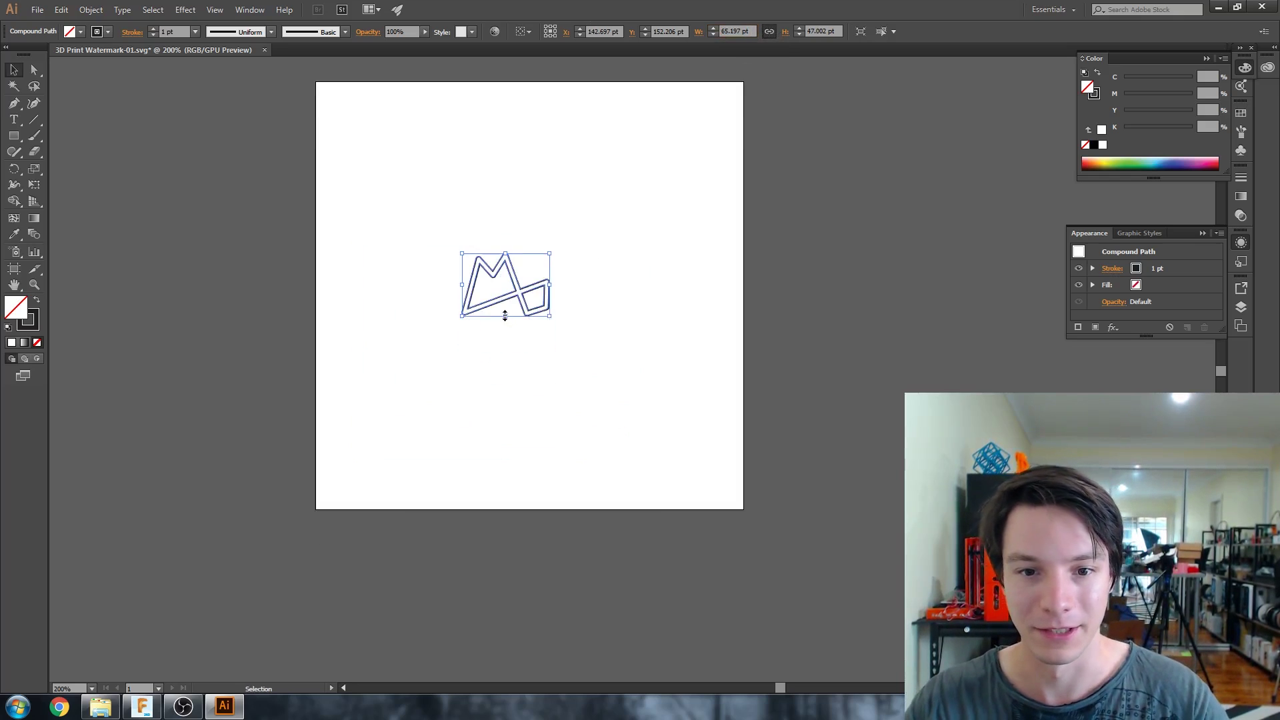
scroll(504, 317, up, 1)
ctrl+scroll(502, 319, up, 1)
ctrl+scroll(501, 322, down, 1)
alt+scroll(514, 323, up, 3)
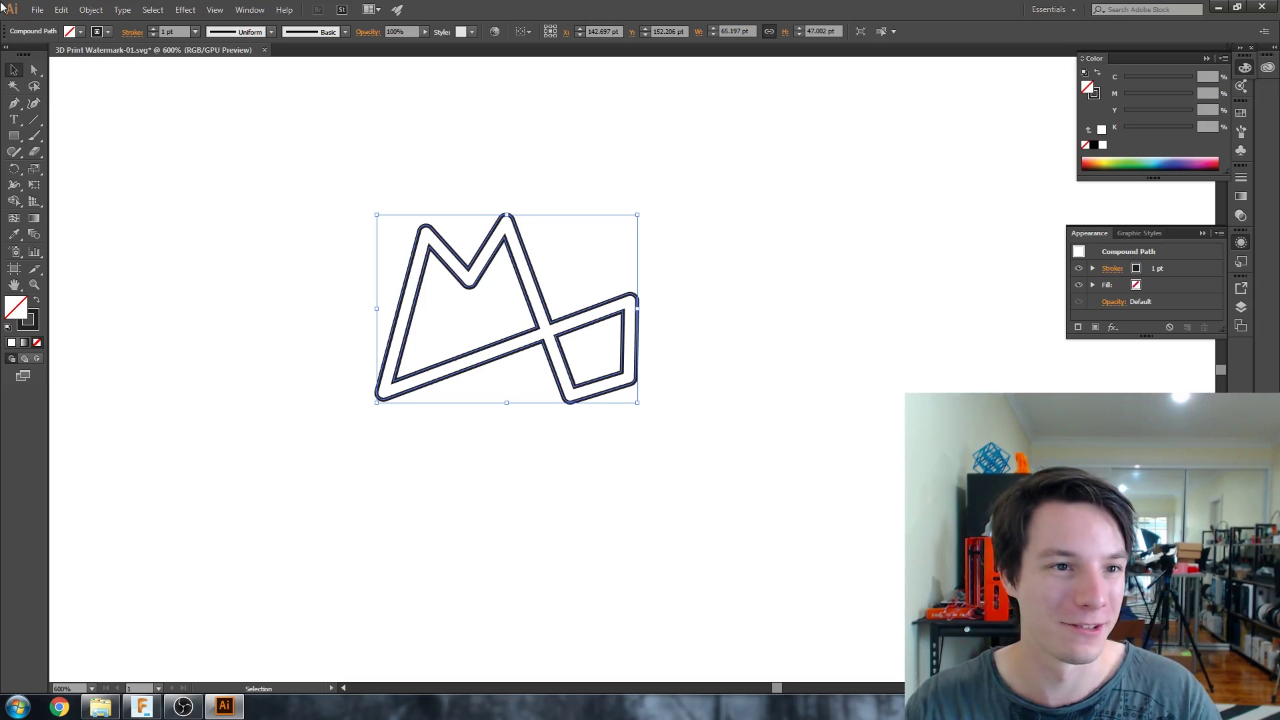
Export the resized logo as an SVG over the existing scaled logo.svg, keeping the offered SVG options
click(37, 10)
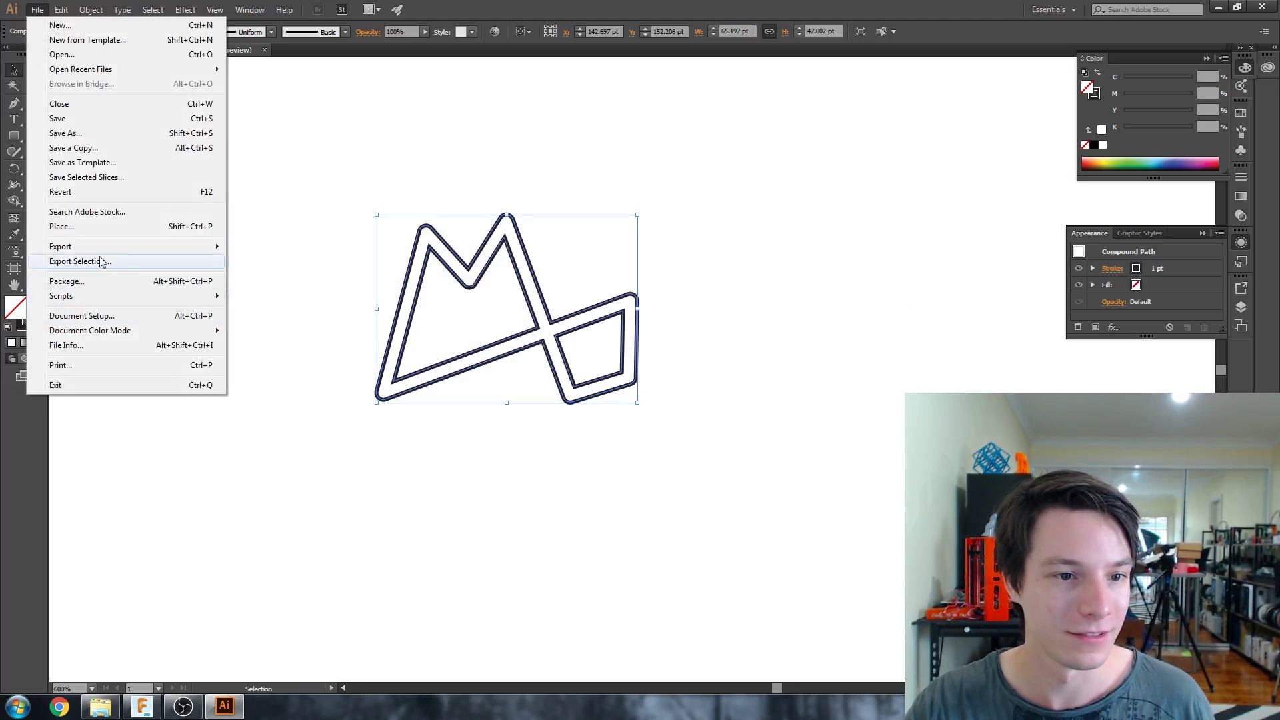
mouse_move(102, 247)
click(273, 261)
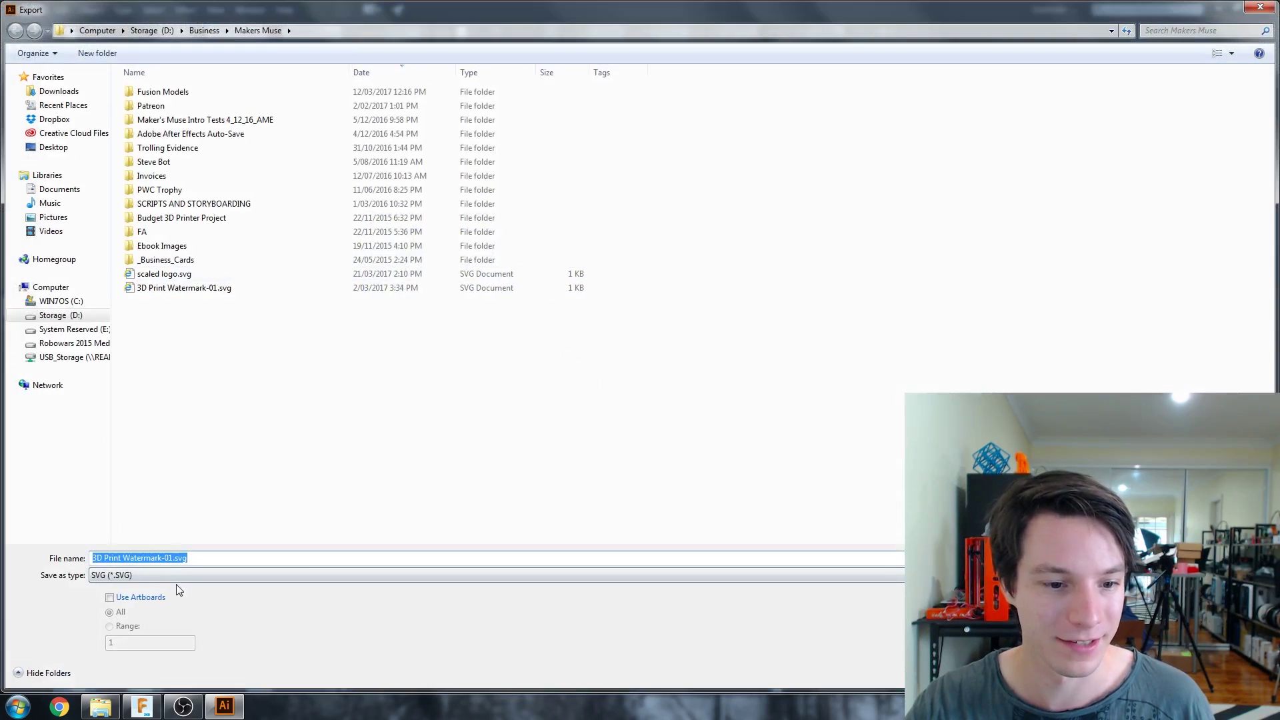
click(166, 274)
key(Return)
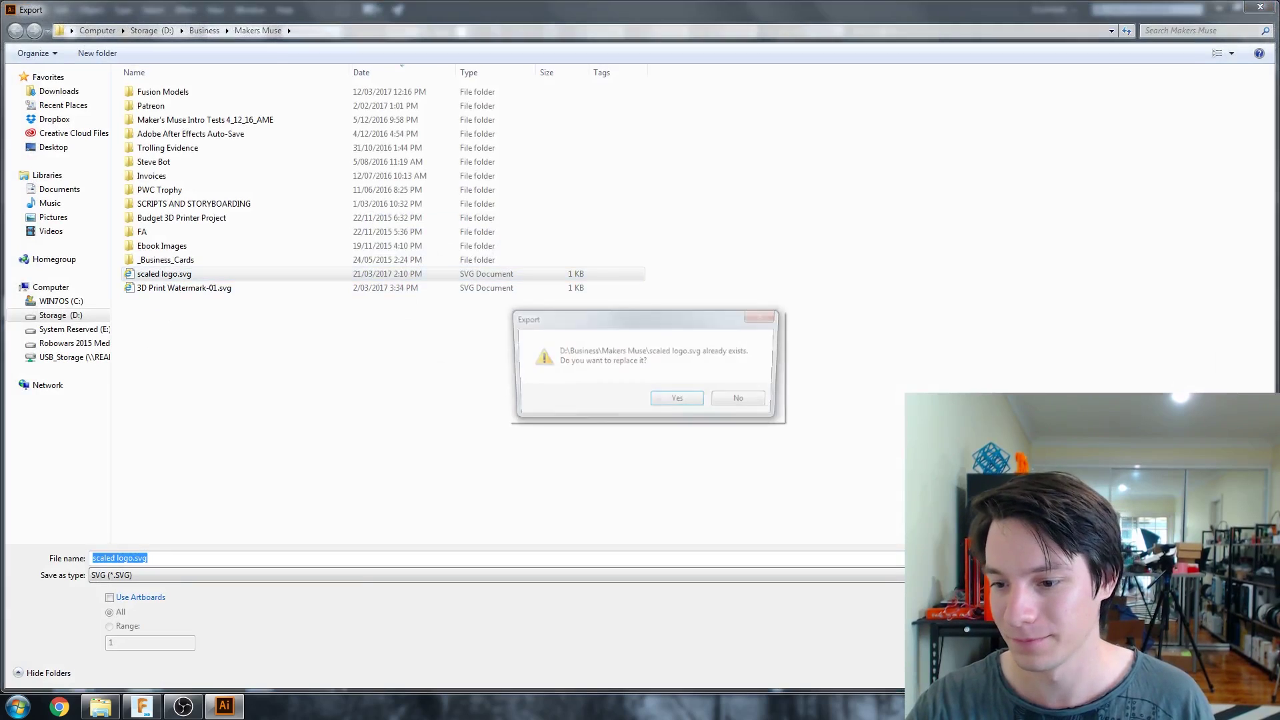
click(694, 397)
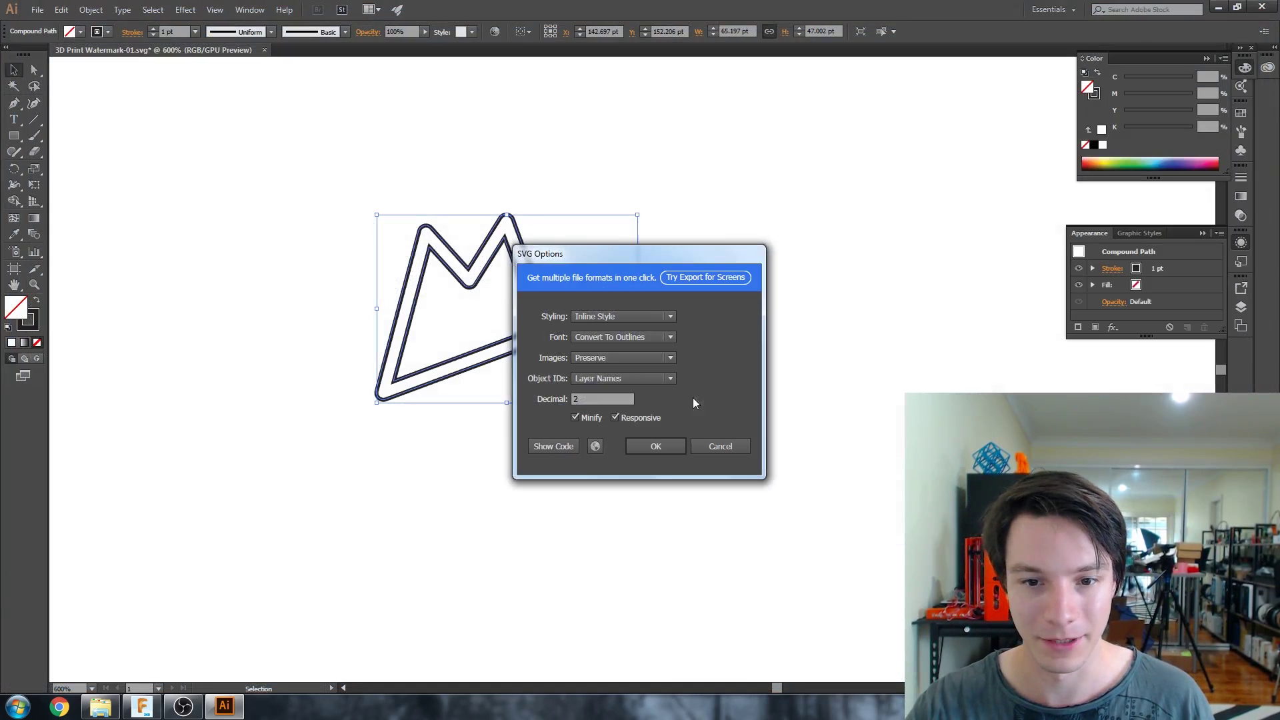
click(655, 445)
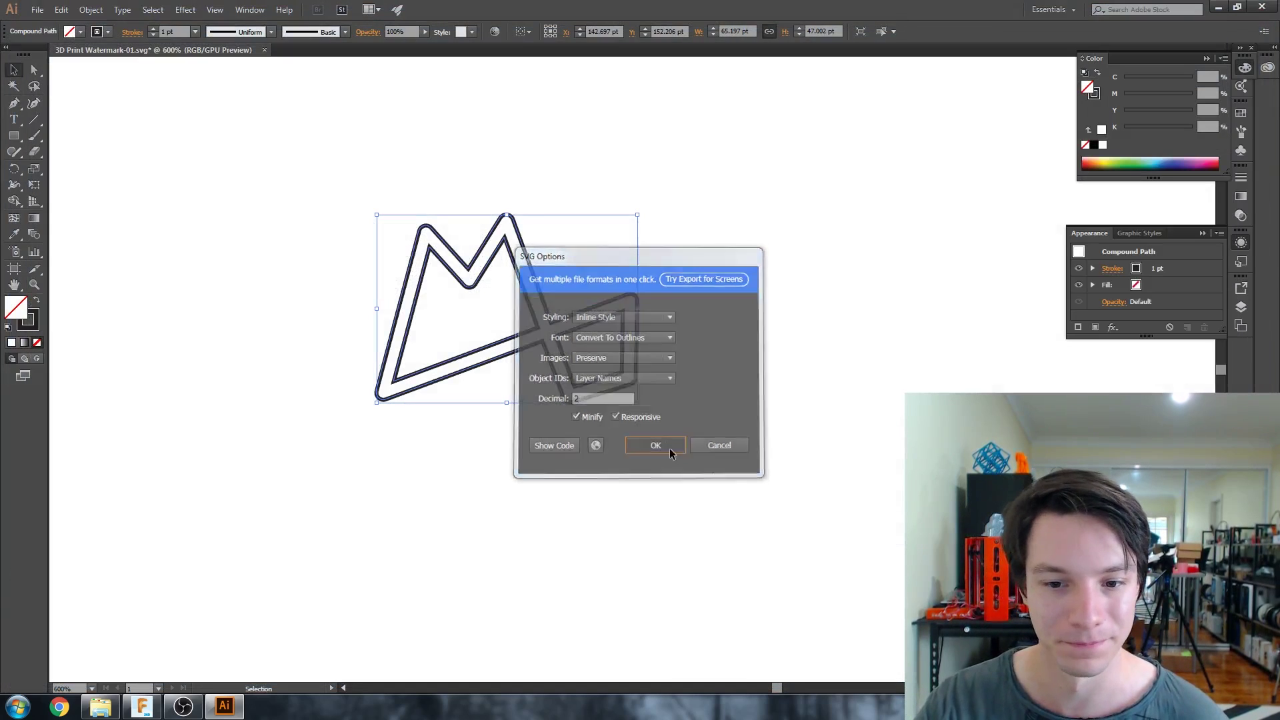
Switch to Fusion 360 and insert scaled logo.svg into the open sketch on the recess floor
click(142, 707)
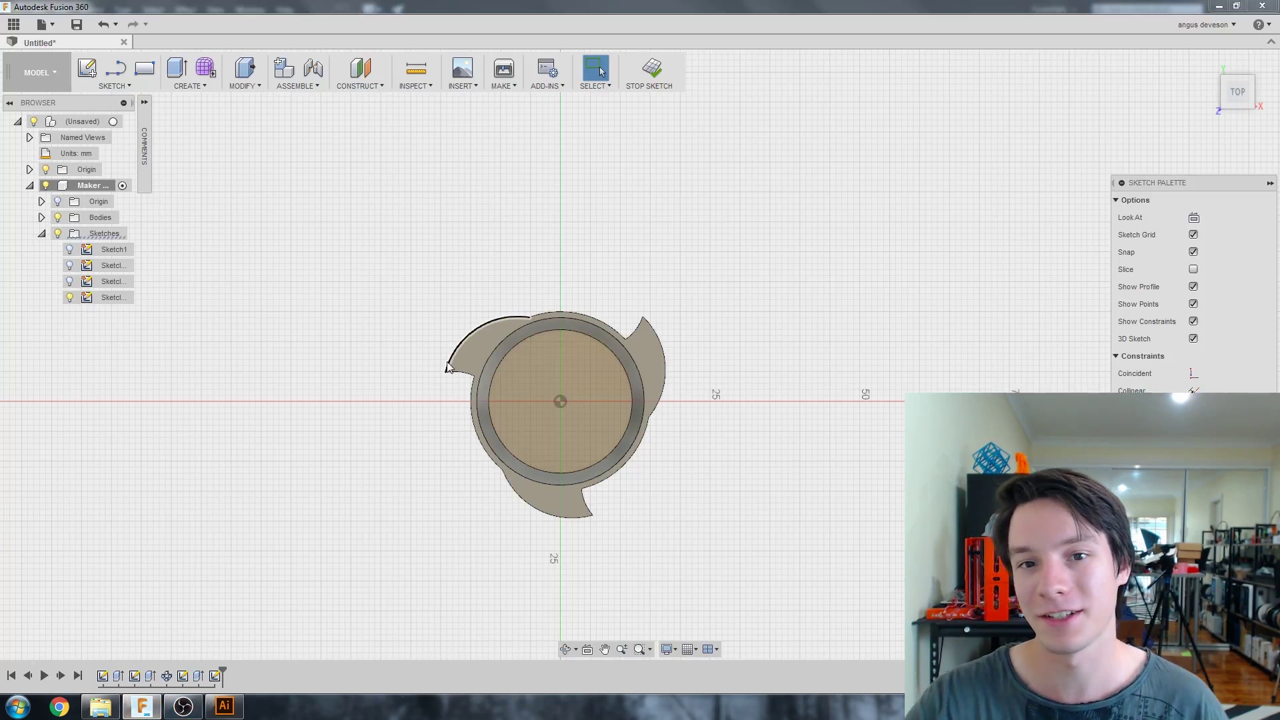
click(458, 84)
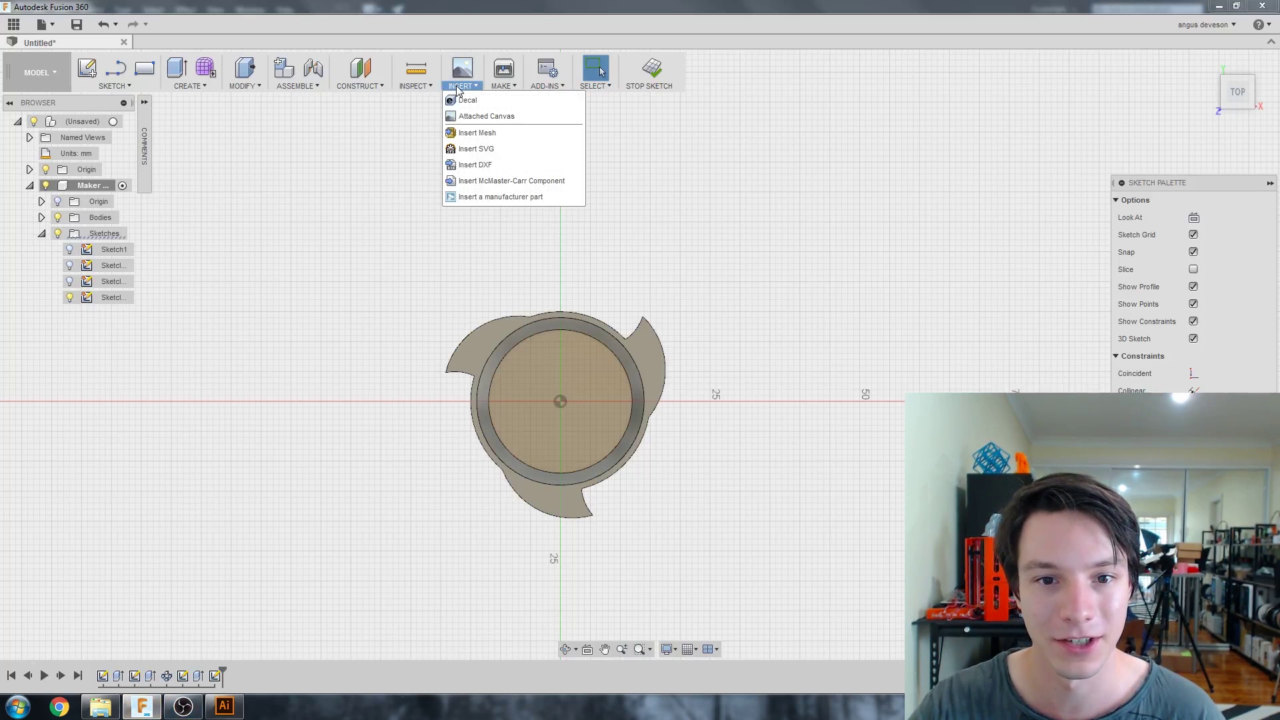
click(480, 153)
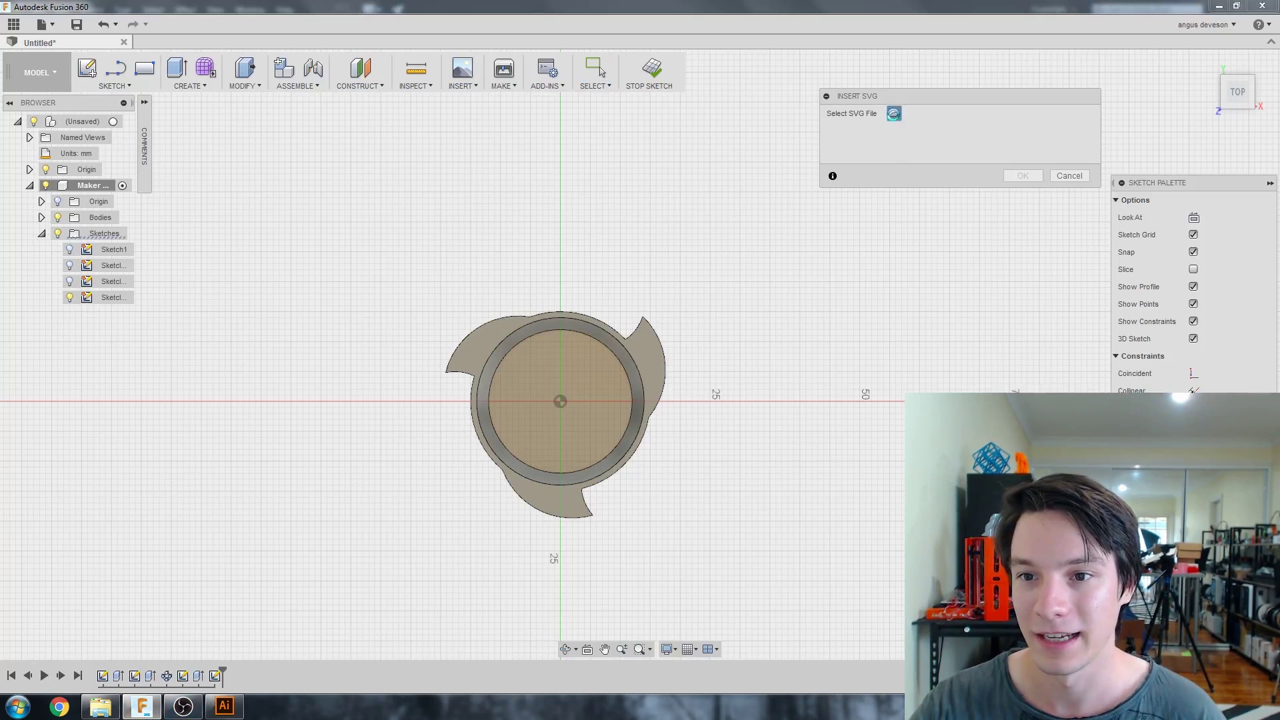
click(893, 114)
click(195, 294)
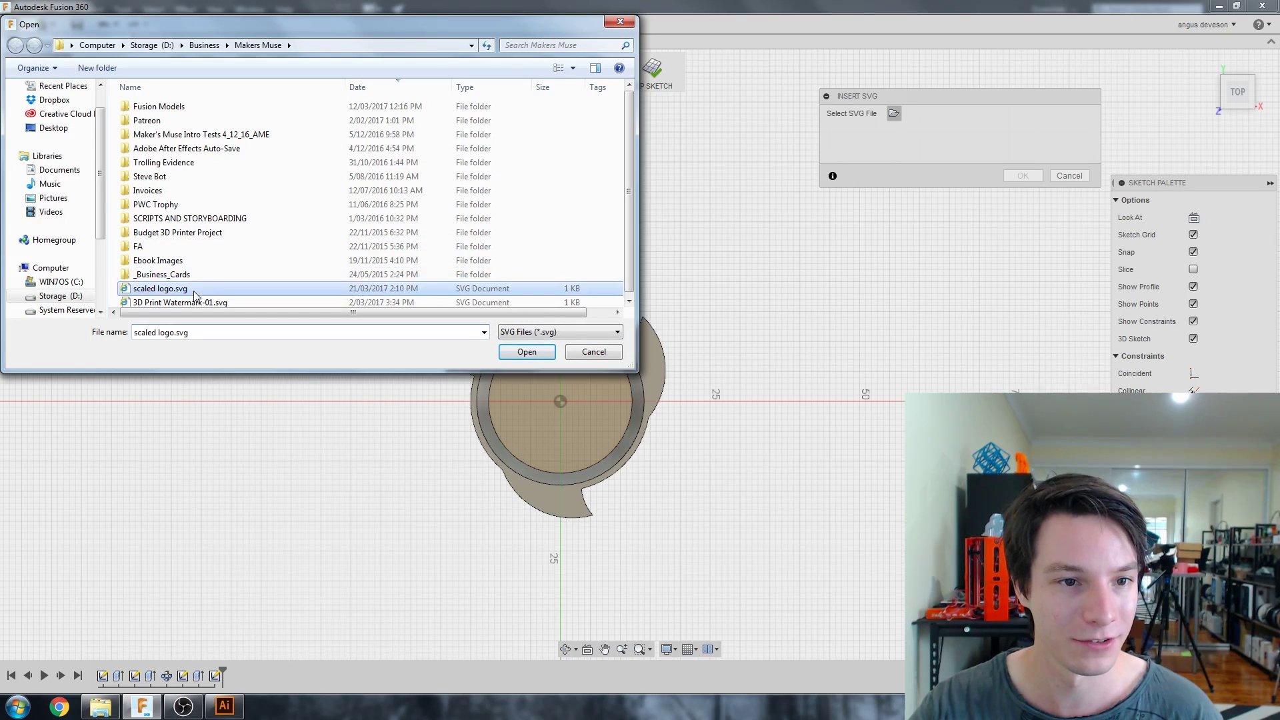
double_click(195, 294)
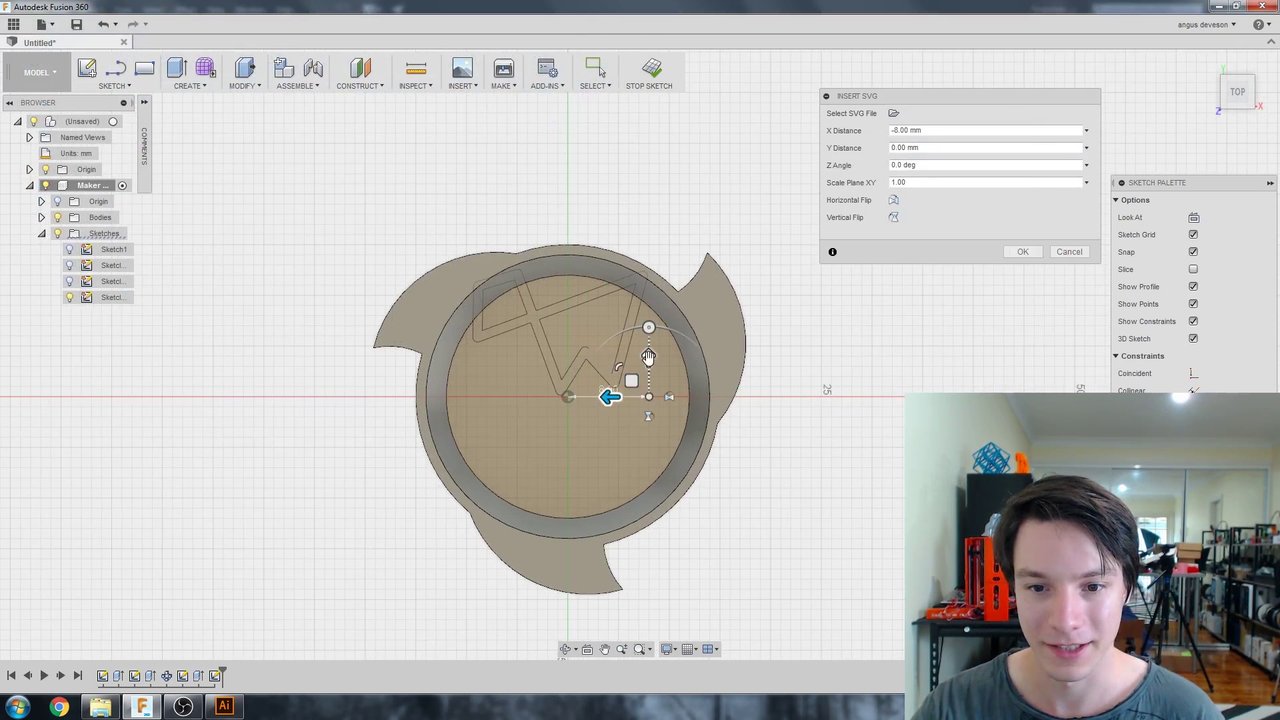
Rotate the inserted logo upright and move it to about X -16.4 mm, Y -14.3 mm inside the recess
drag(648, 357, 649, 426)
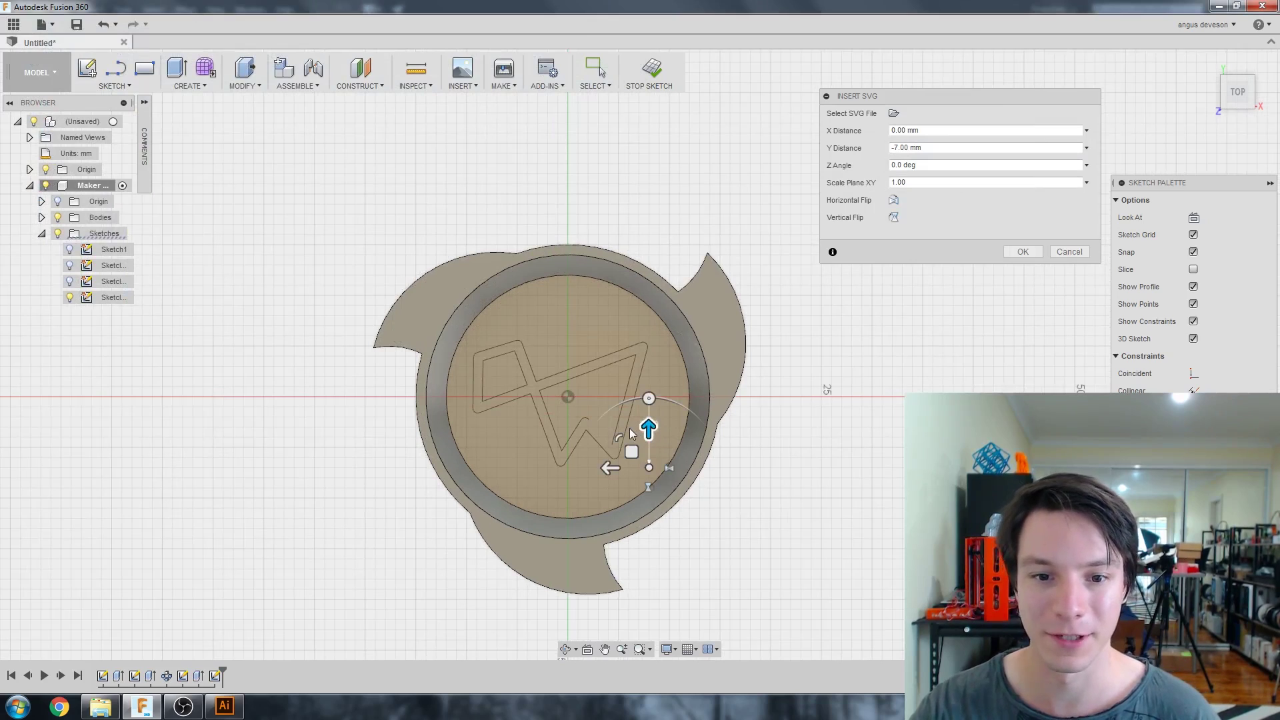
drag(607, 468, 611, 474)
drag(650, 398, 651, 538)
drag(648, 467, 481, 322)
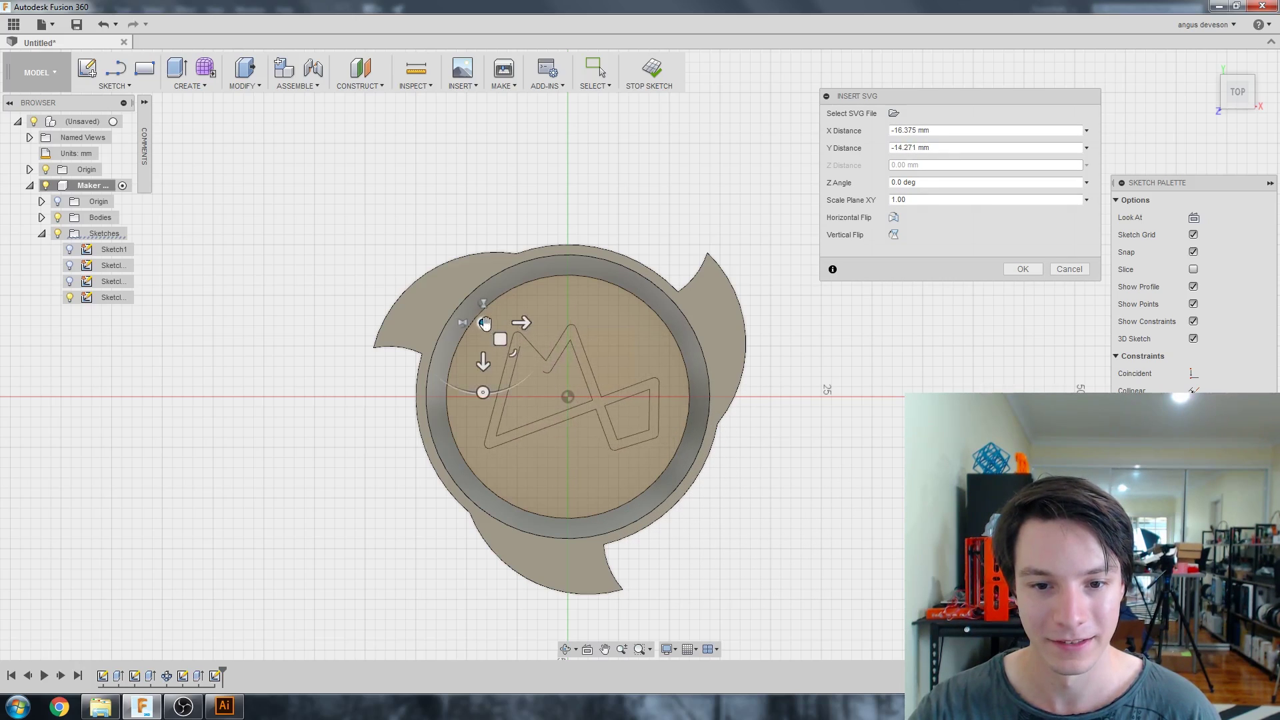
scroll(541, 371, up, 2)
scroll(566, 377, up, 2)
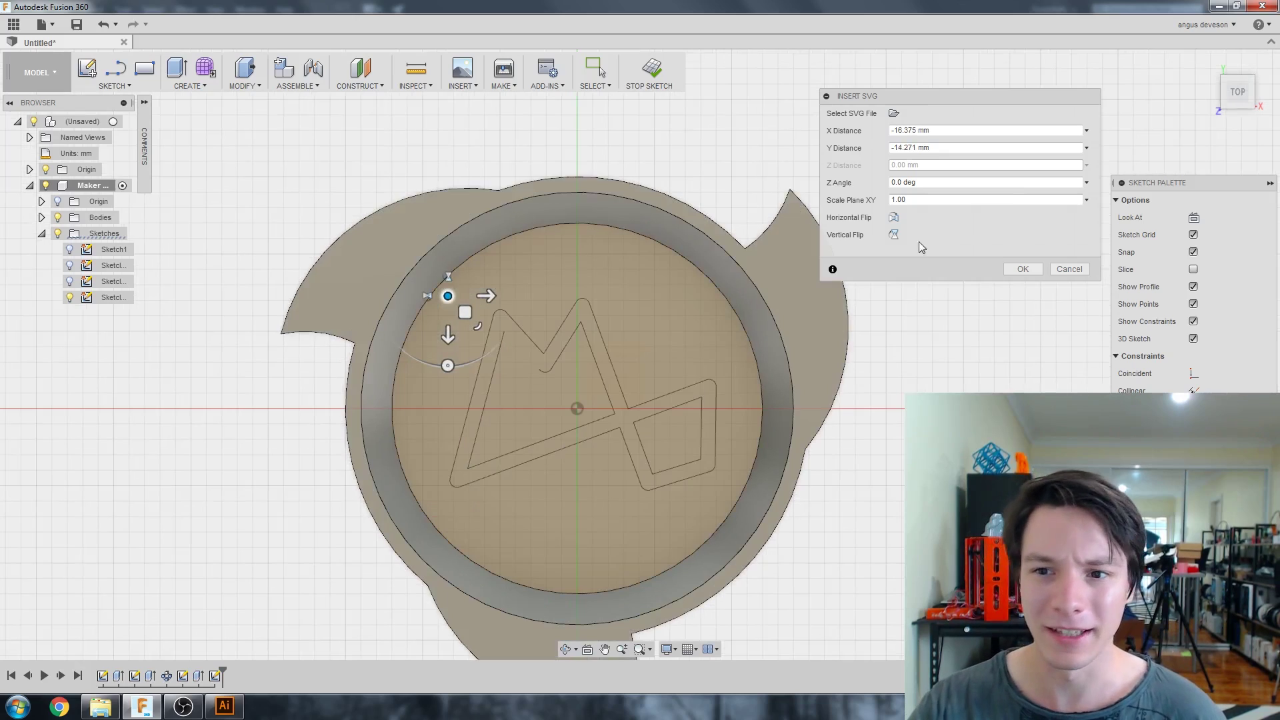
Scale the logo to 1.2, shift it about -2 mm in X and Y to recentre it, and accept the insertion
click(937, 198)
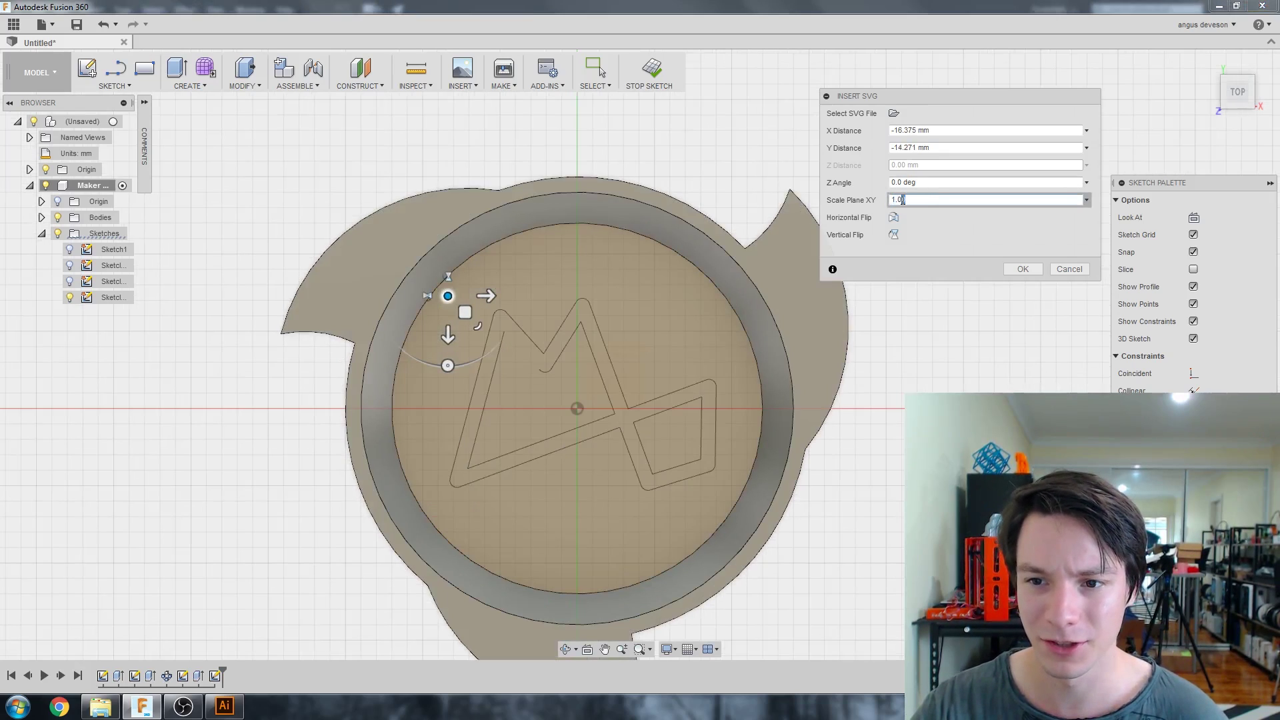
text(1.2)
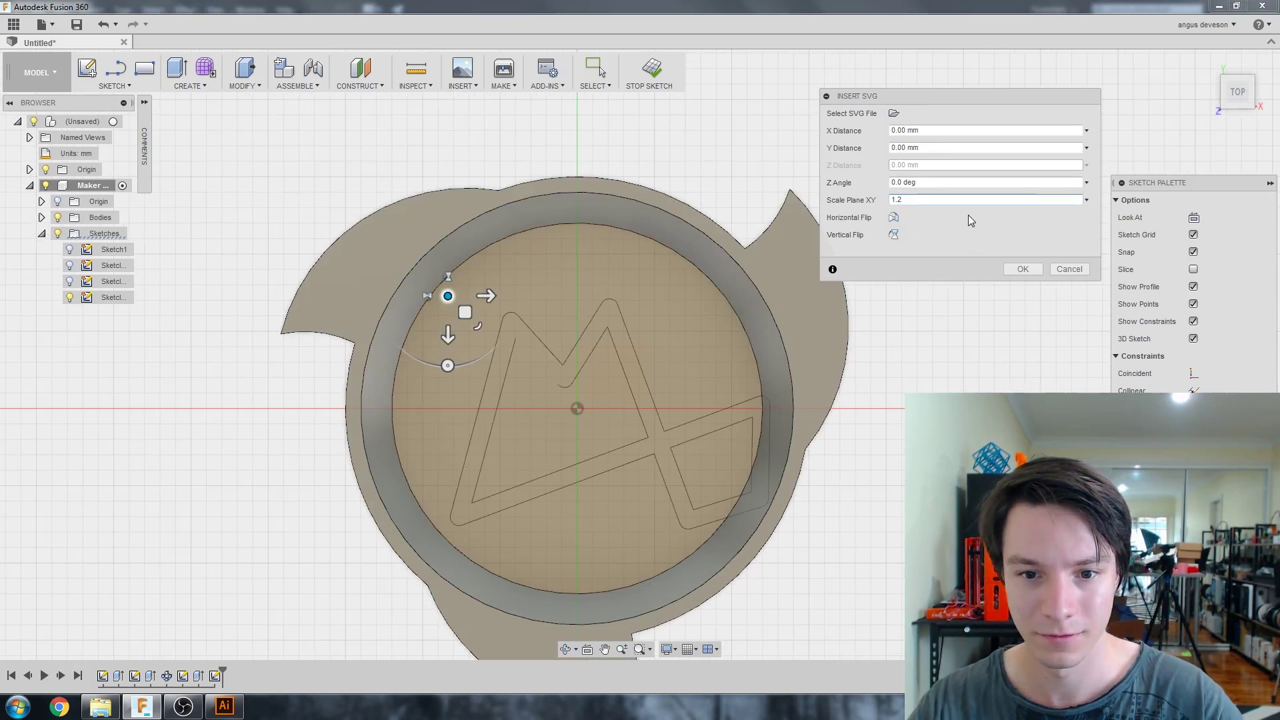
drag(448, 296, 417, 266)
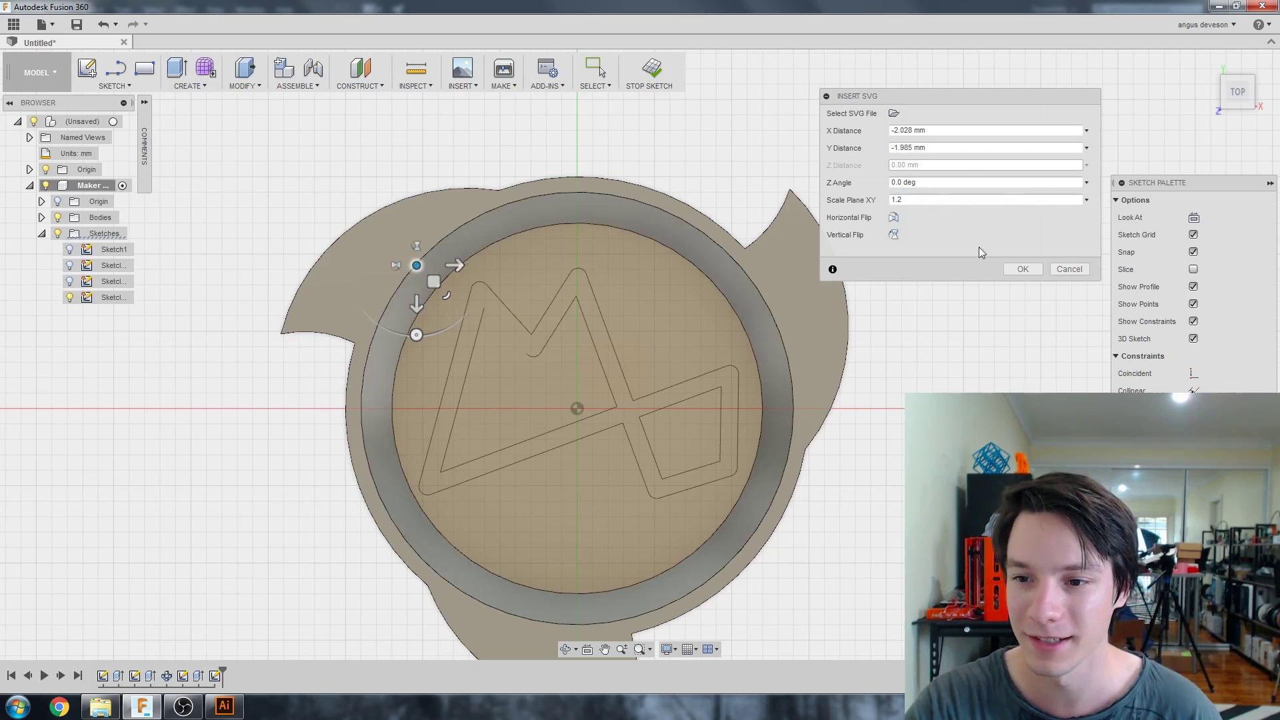
click(1020, 268)
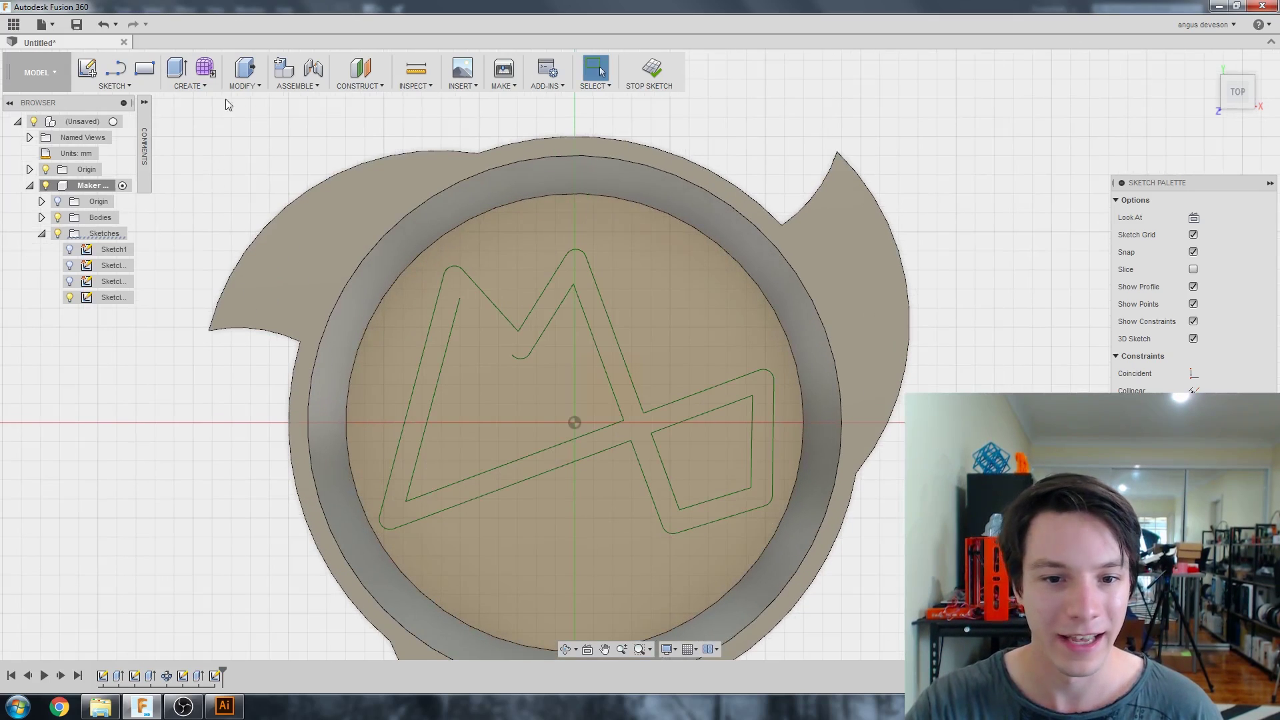
Draw a line closing the gap in the logo's inner outline between the M's first peak and its central valley
key(l)
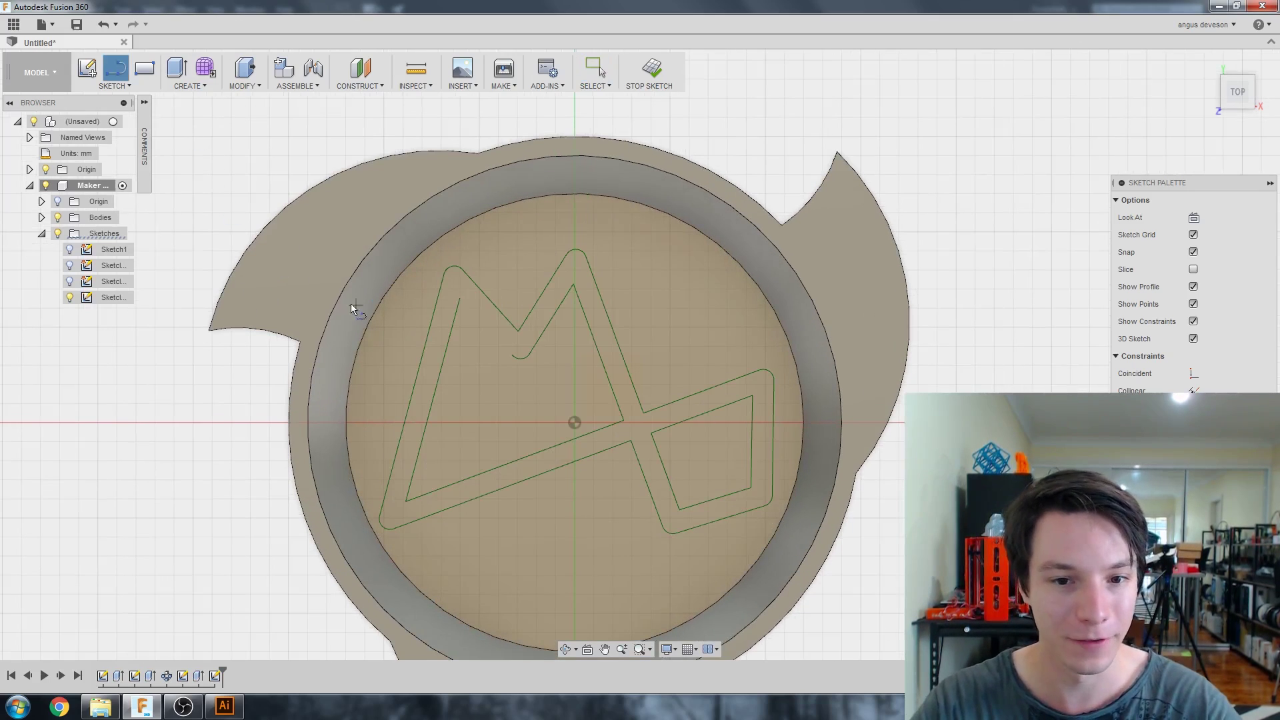
click(458, 300)
key(Escape)
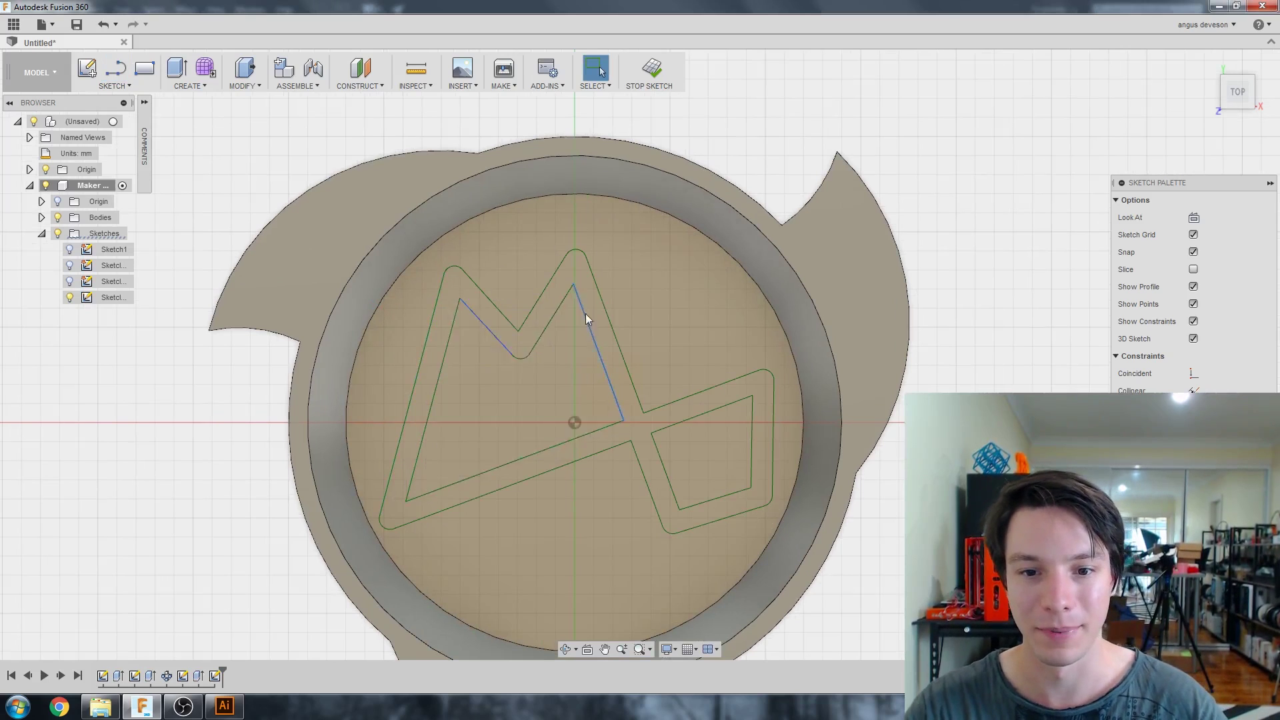
Finish the logo sketch and extrude the M-shaped logo profile as a cut, pulled about 1 mm down into the recess floor
scroll(596, 300, down, 1)
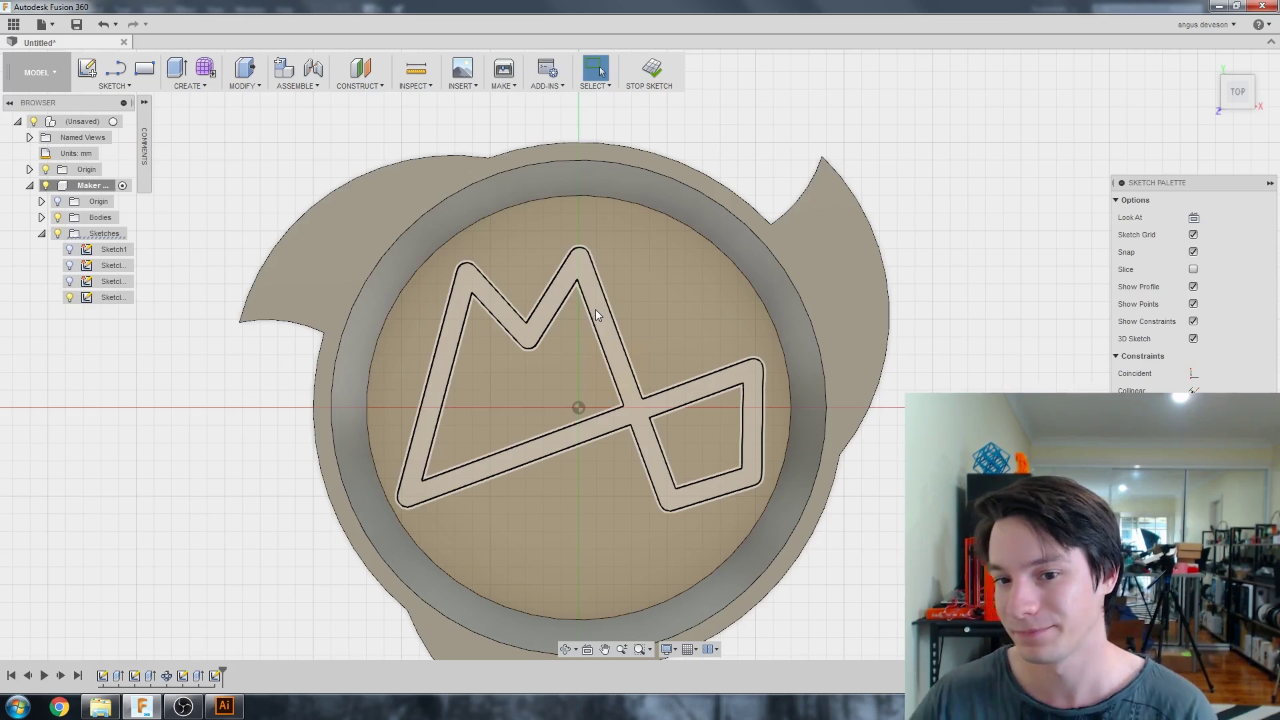
mouse_move(595, 309)
shift+middle_down()
mouse_move(317, 310)
mouse_move(351, 222)
mouse_move(385, 298)
mouse_move(509, 302)
mouse_move(603, 361)
mouse_move(681, 177)
shift+middle_up()
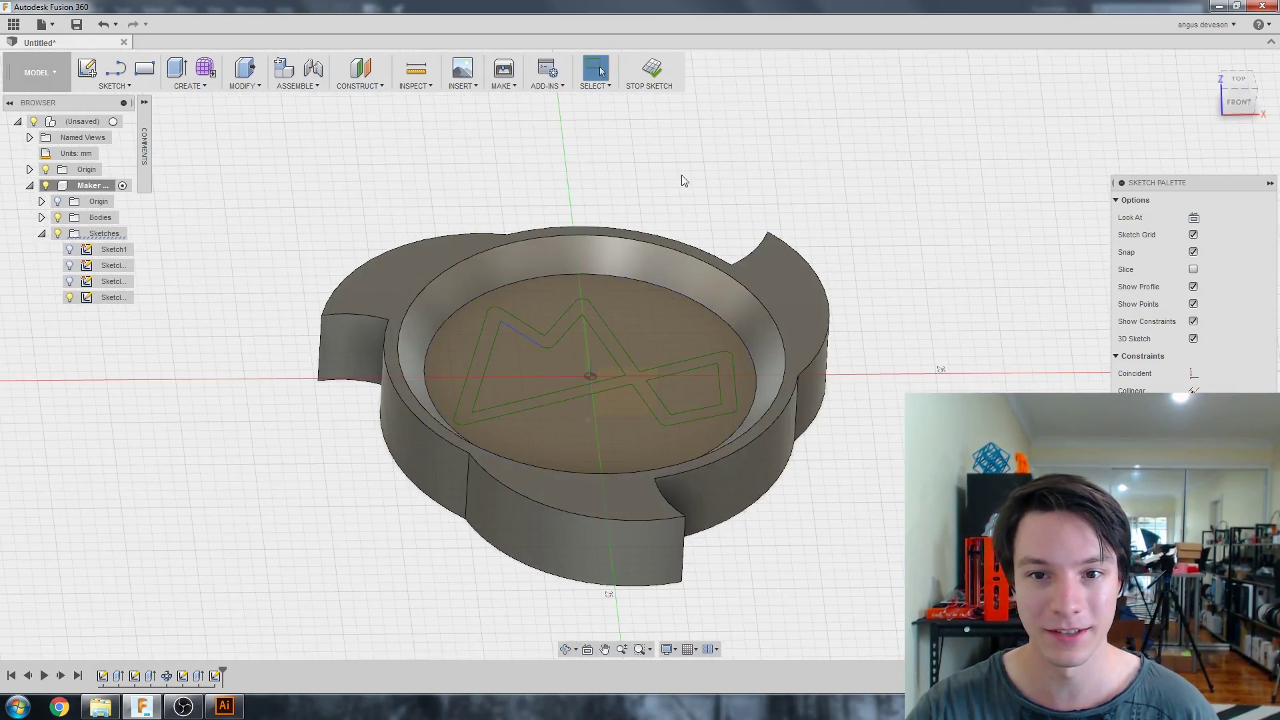
click(645, 67)
click(175, 64)
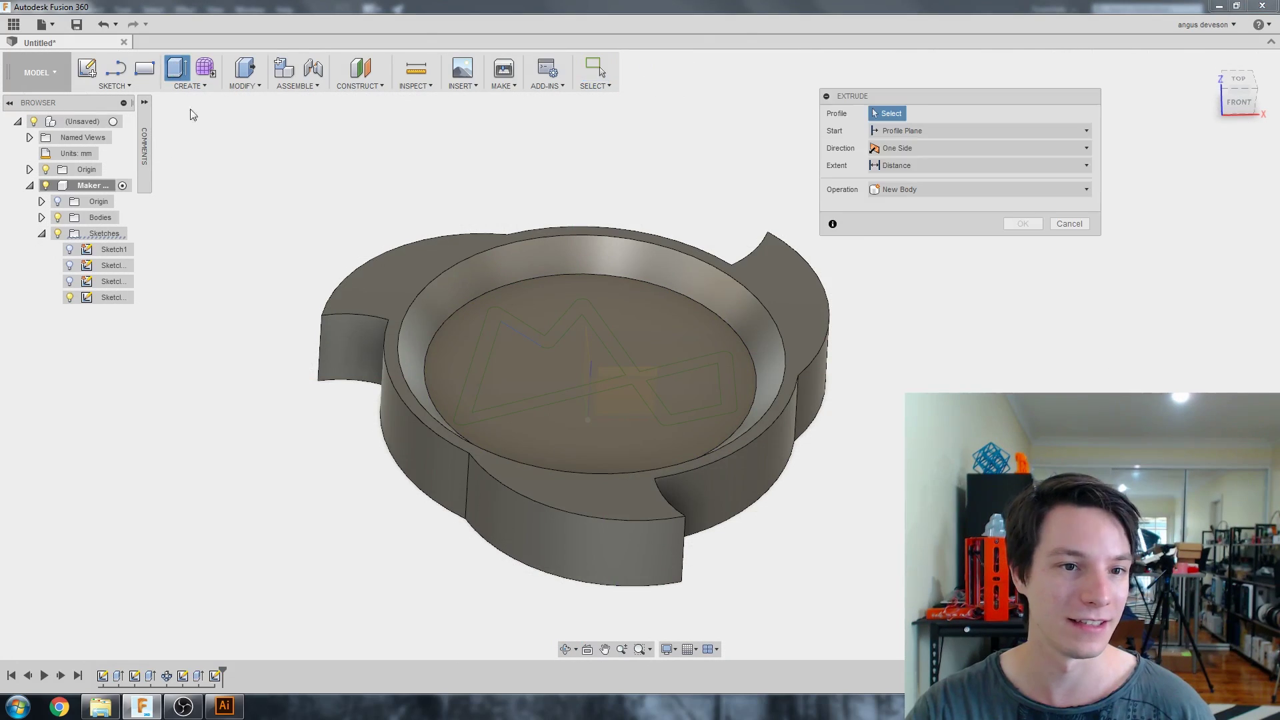
click(568, 293)
shift+middle_drag(565, 291, 623, 355)
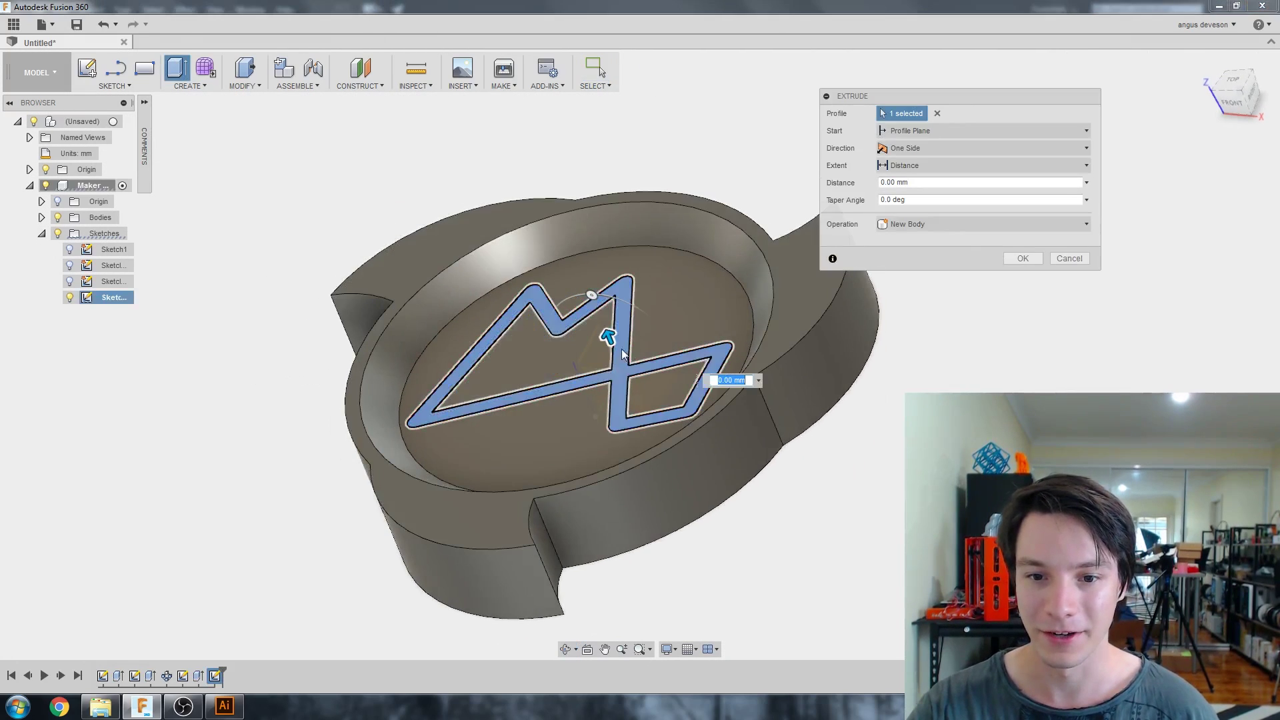
drag(605, 322, 620, 358)
shift+middle_drag(598, 355, 346, 335)
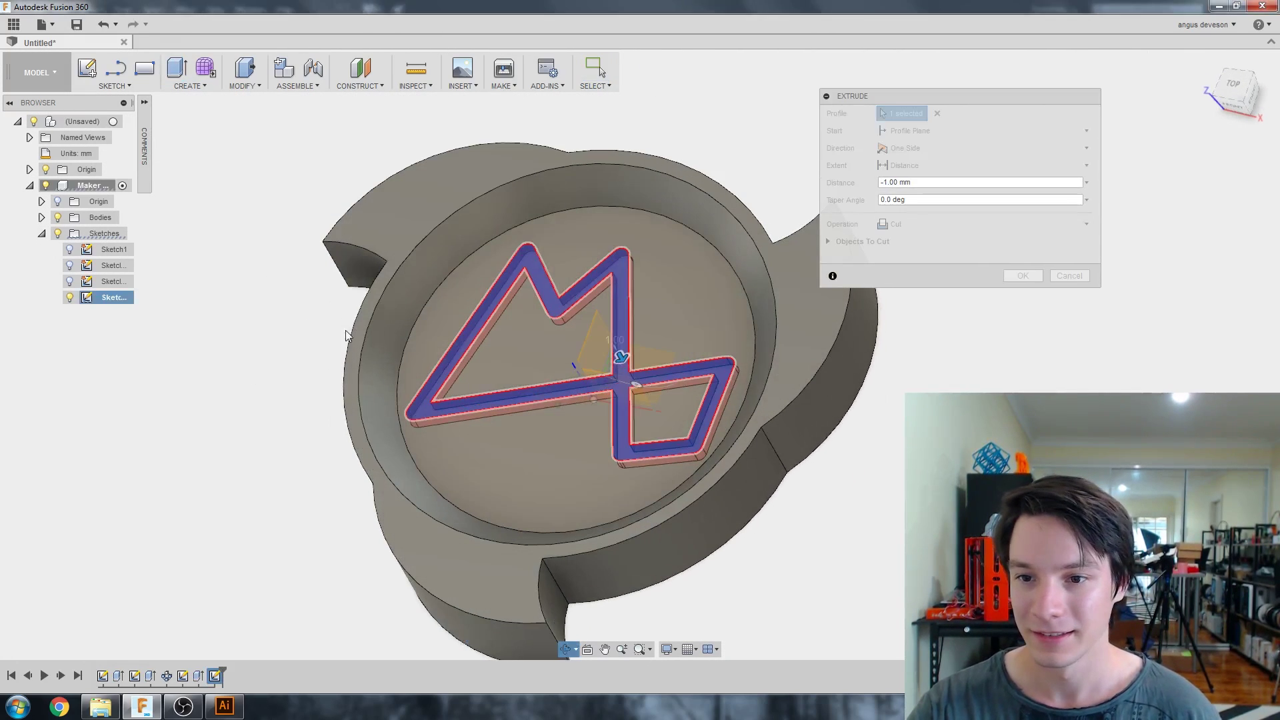
Set the logo cut's distance to -0.5 mm, try a -15° taper, settle on a -5° taper angle, and accept the cut
click(909, 178)
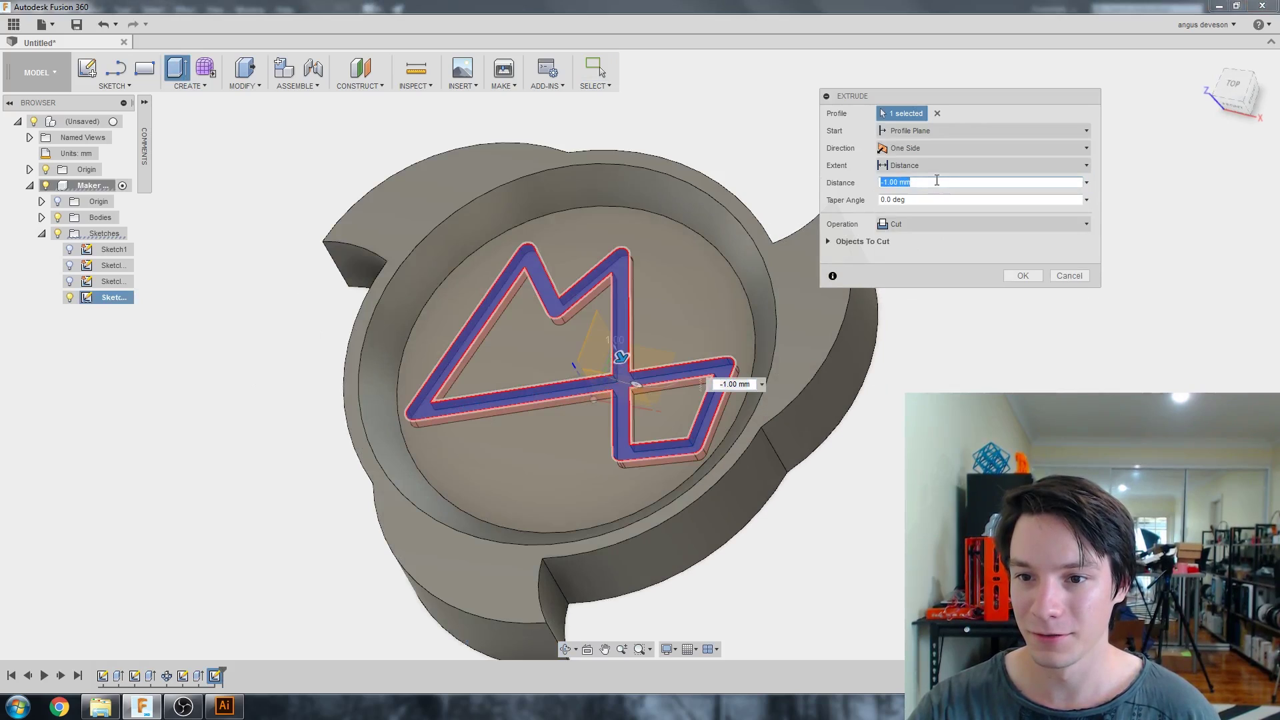
text(-)
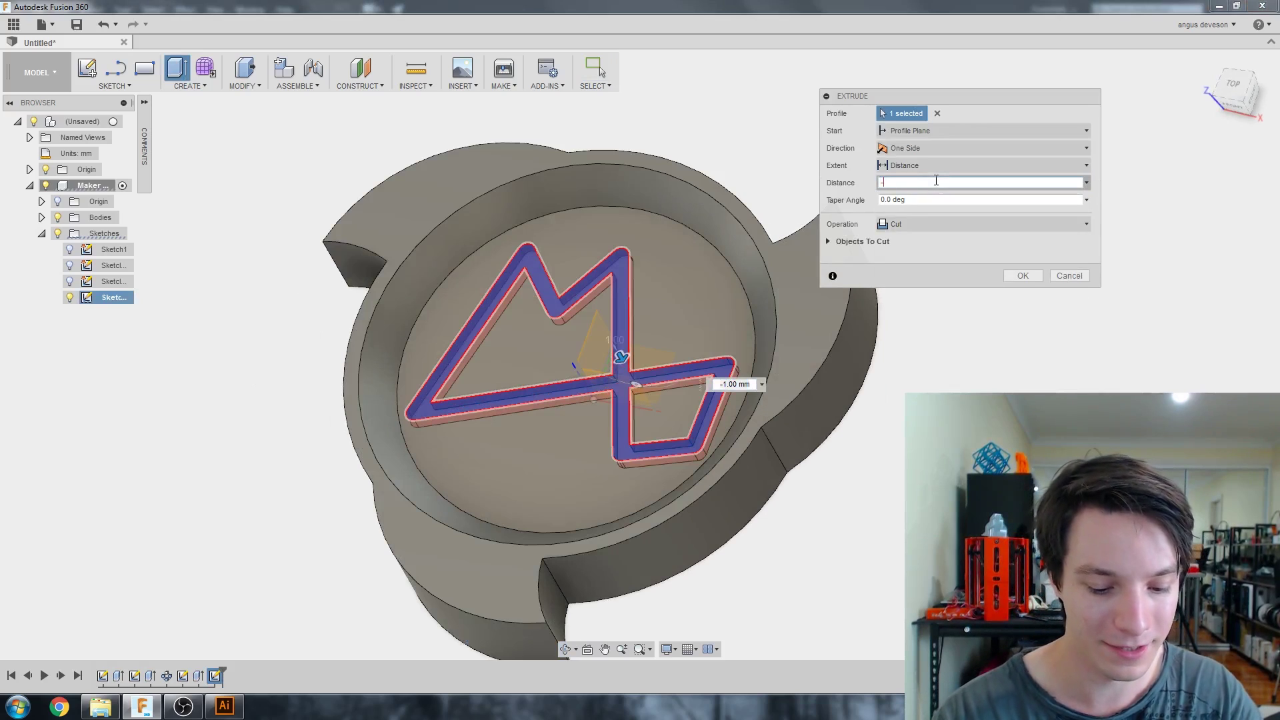
text(0.5)
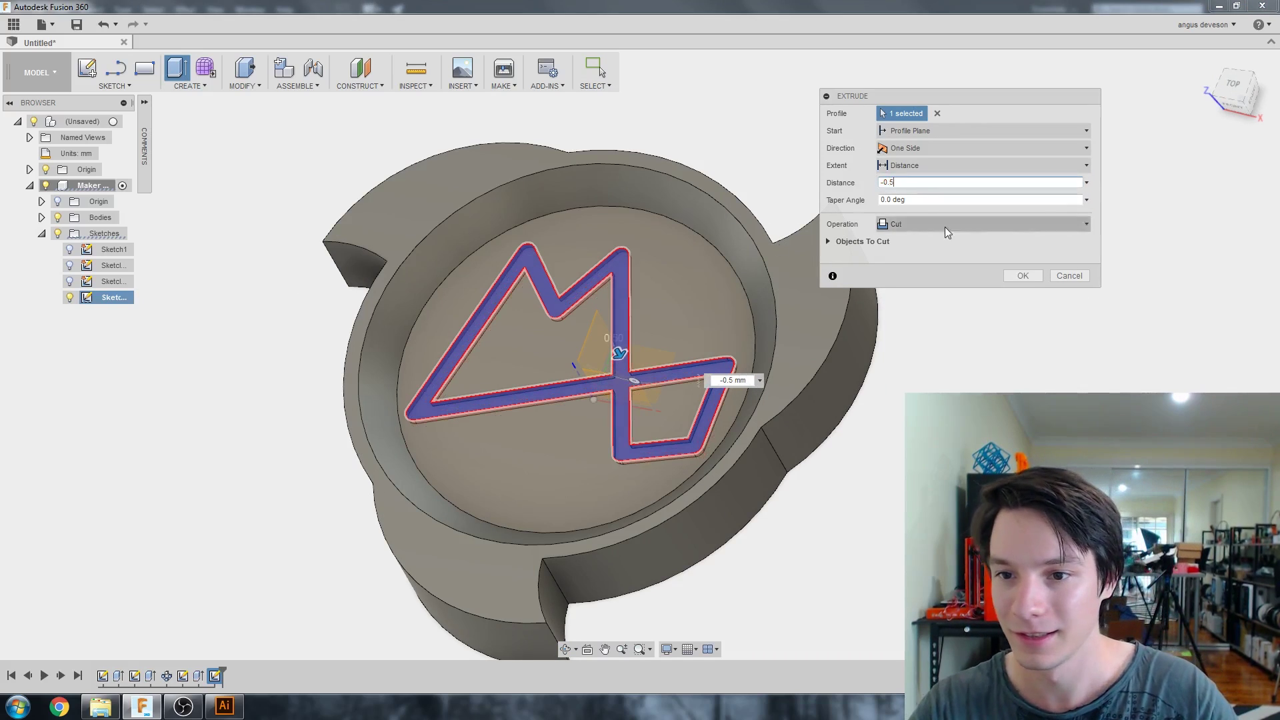
click(960, 203)
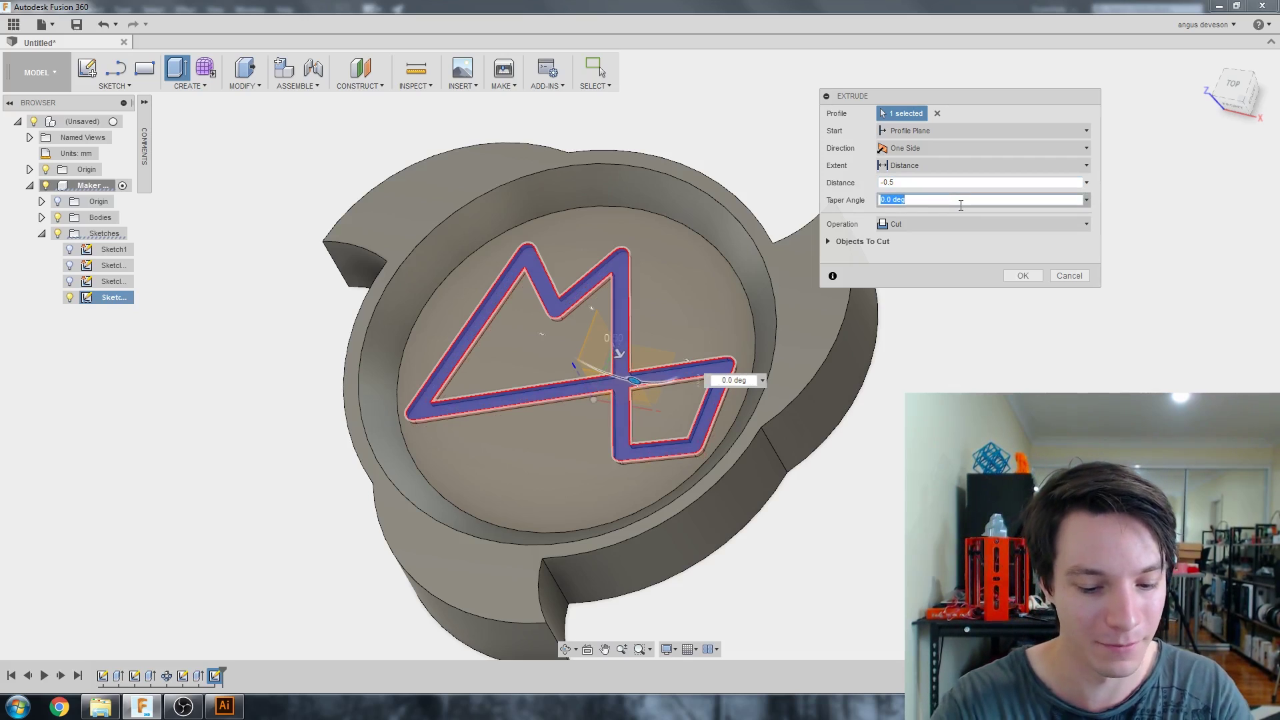
text(-15)
key(Return)
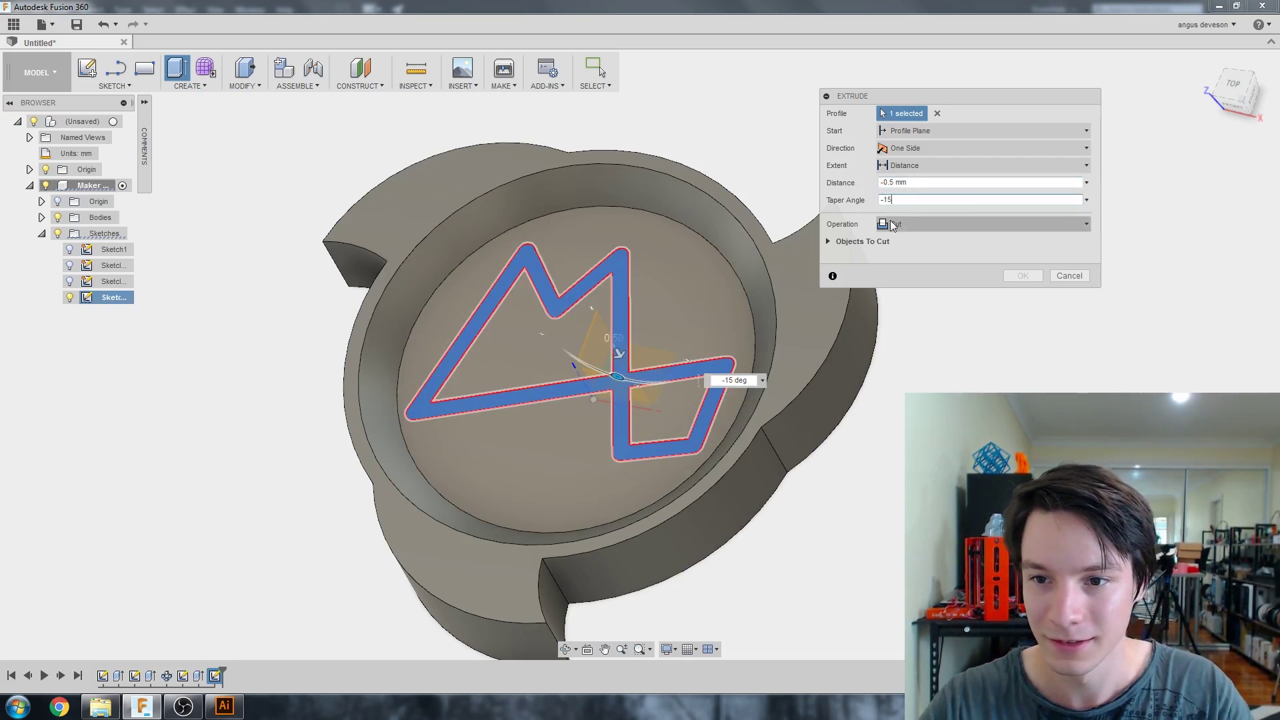
key(Return)
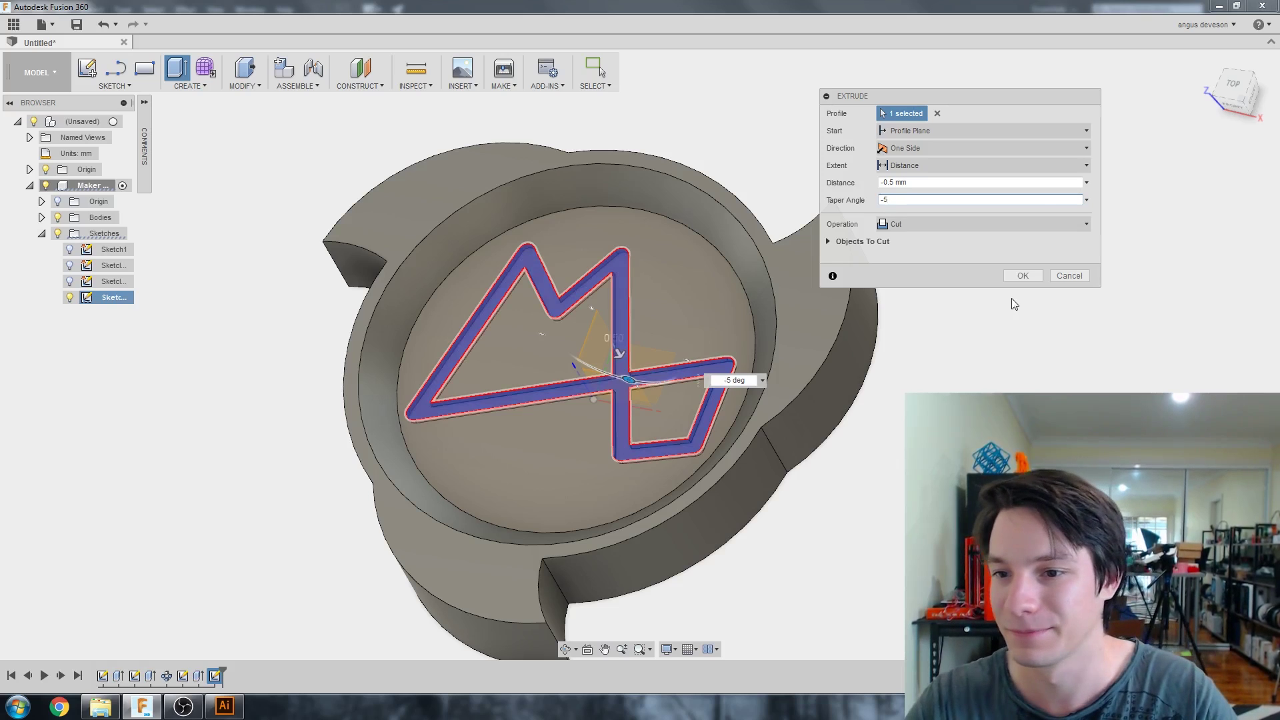
click(1023, 277)
Examine the engraved logo and the coin's outer edges from above and from low side angles
scroll(149, 443, down, 1)
shift+middle_drag(149, 443, 174, 457)
scroll(174, 457, up, 2)
scroll(405, 386, down, 2)
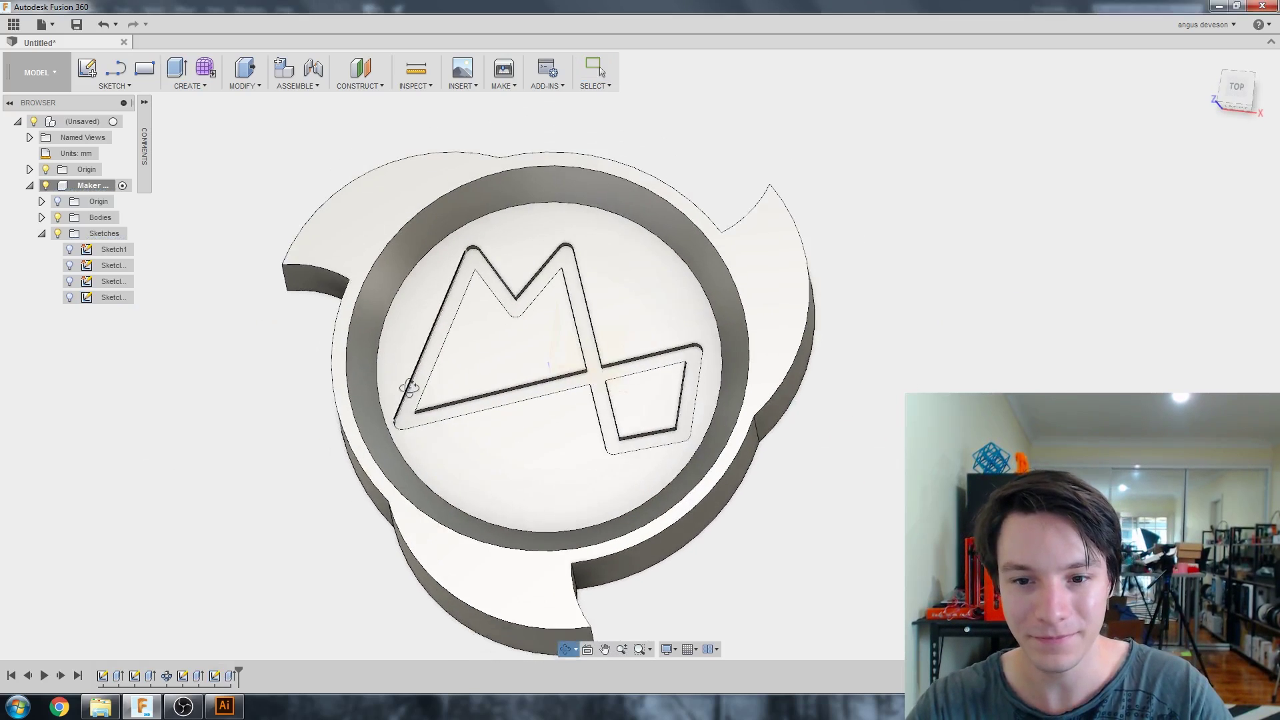
shift+middle_drag(408, 386, 410, 404)
scroll(409, 404, up, 1)
scroll(411, 407, down, 1)
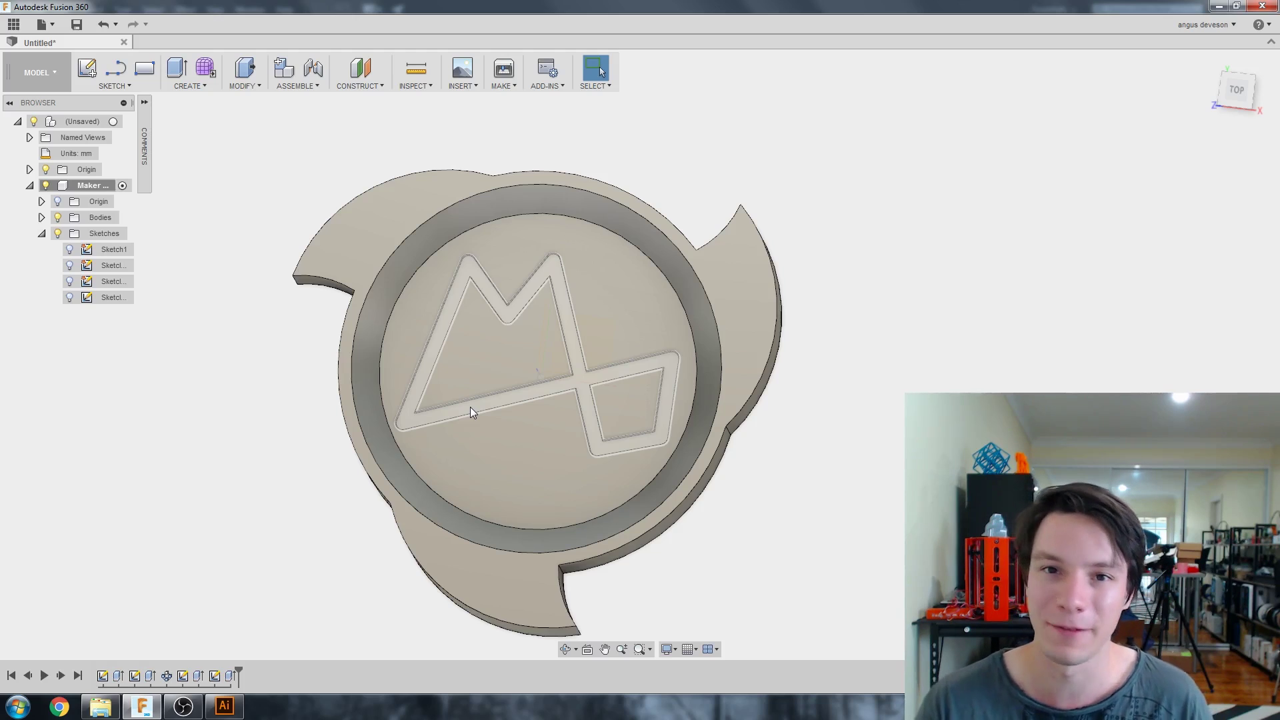
shift+middle_drag(470, 407, 342, 470)
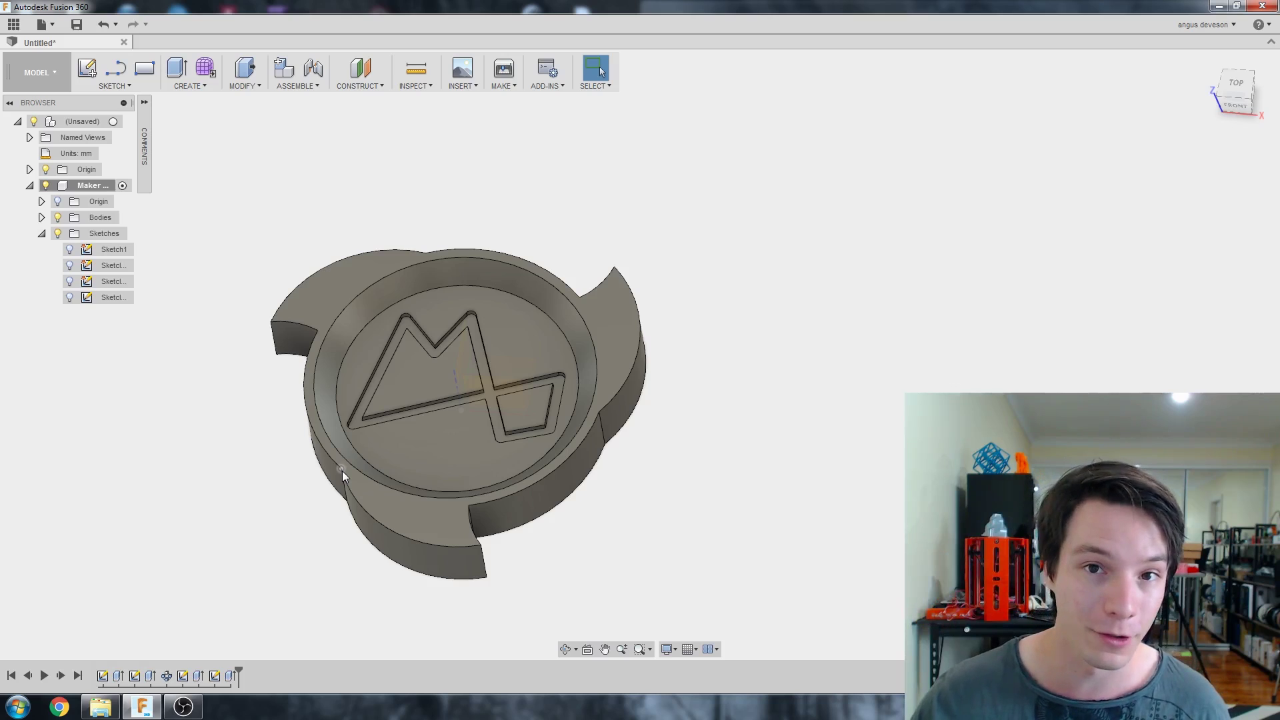
mouse_move(342, 471)
shift+middle_down()
mouse_move(378, 402)
mouse_move(362, 396)
mouse_move(352, 474)
shift+middle_up()
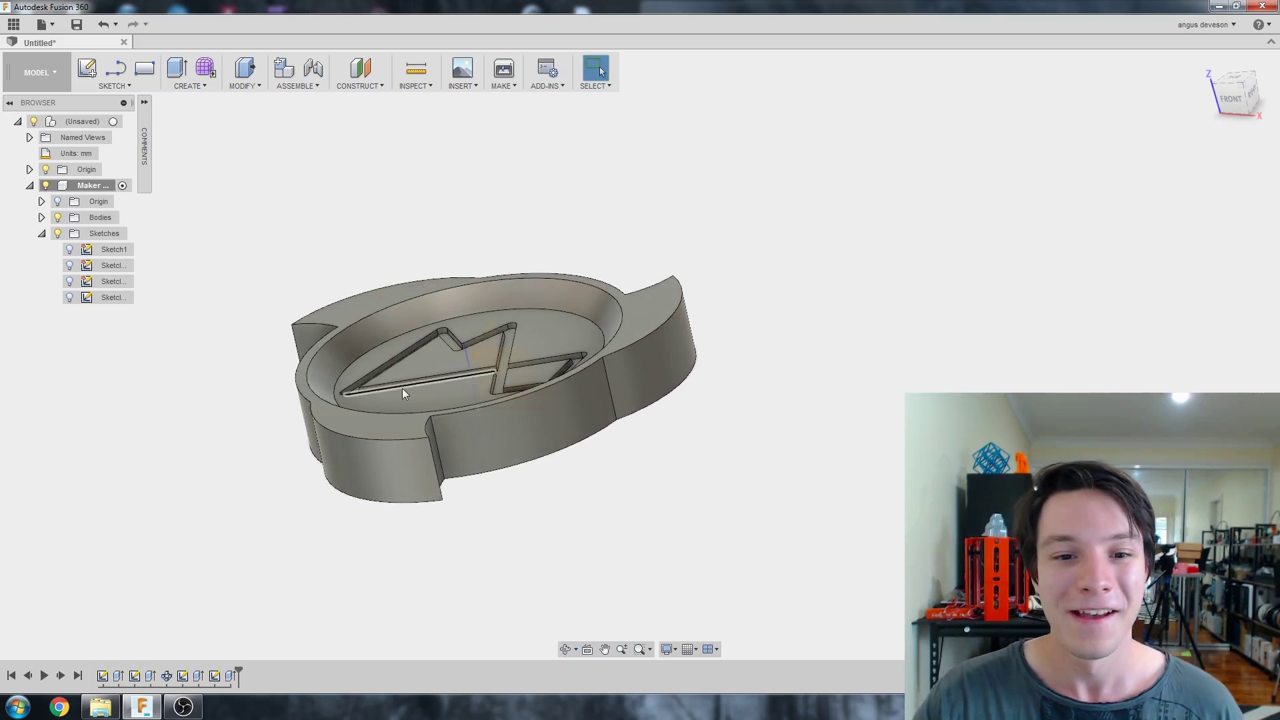
shift+middle_drag(591, 290, 438, 382)
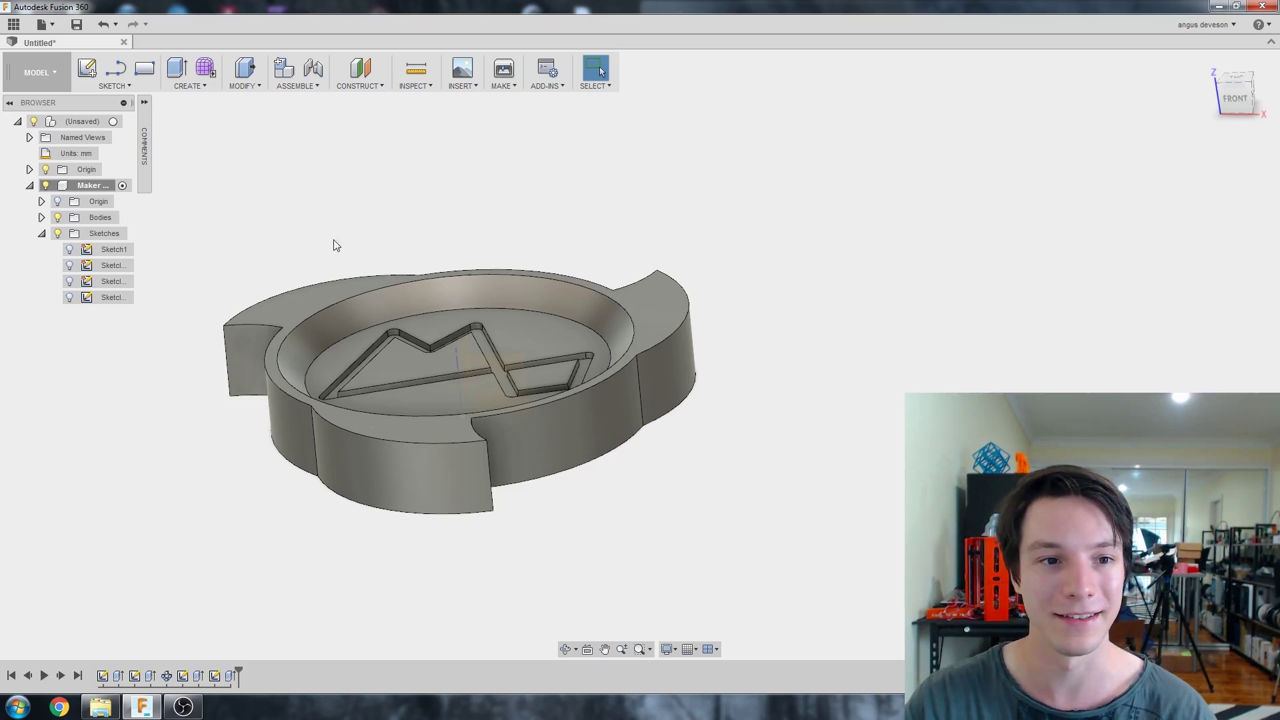
Start a new sketch on the vertical front (XZ) origin plane through the coin's centre
click(87, 68)
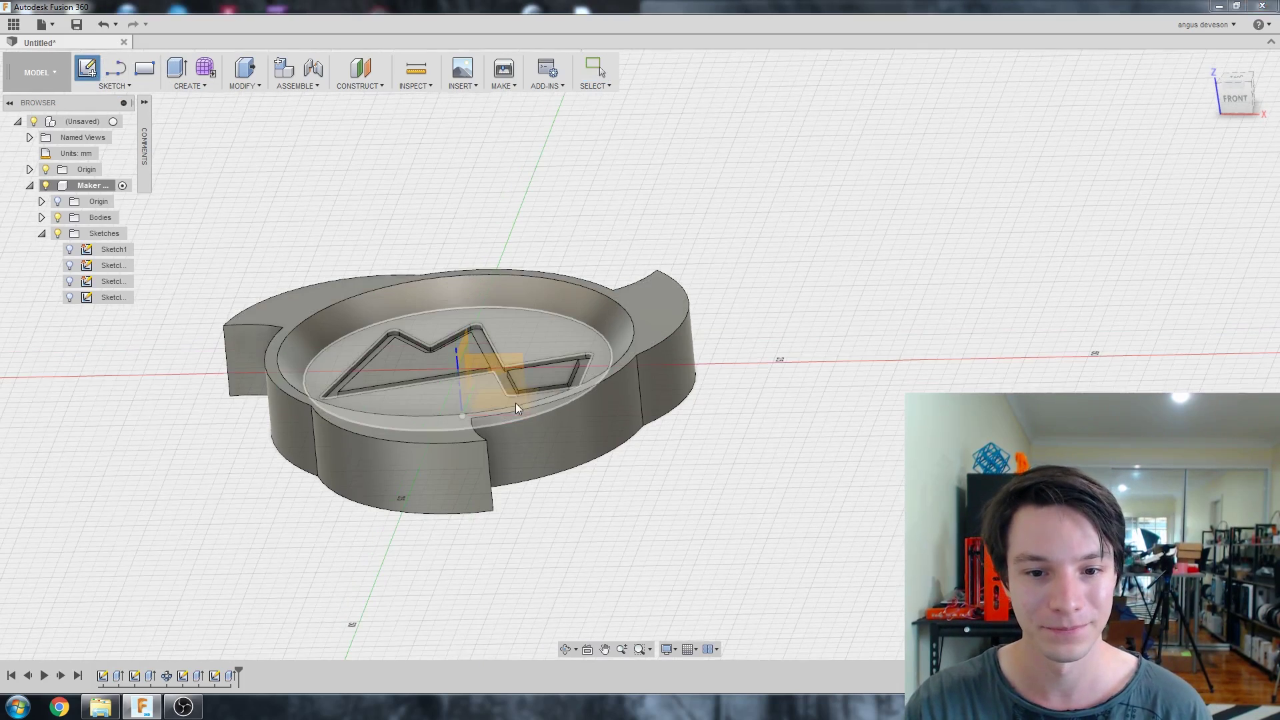
shift+middle_drag(506, 359, 472, 368)
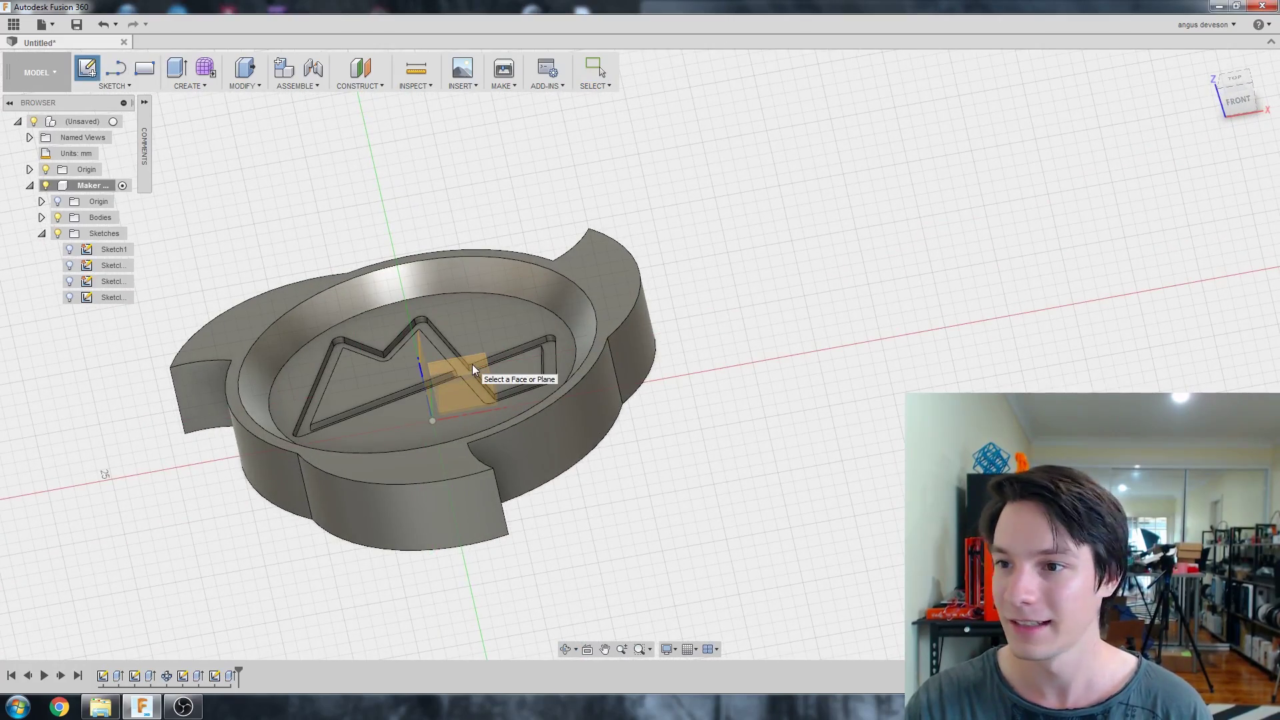
click(472, 364)
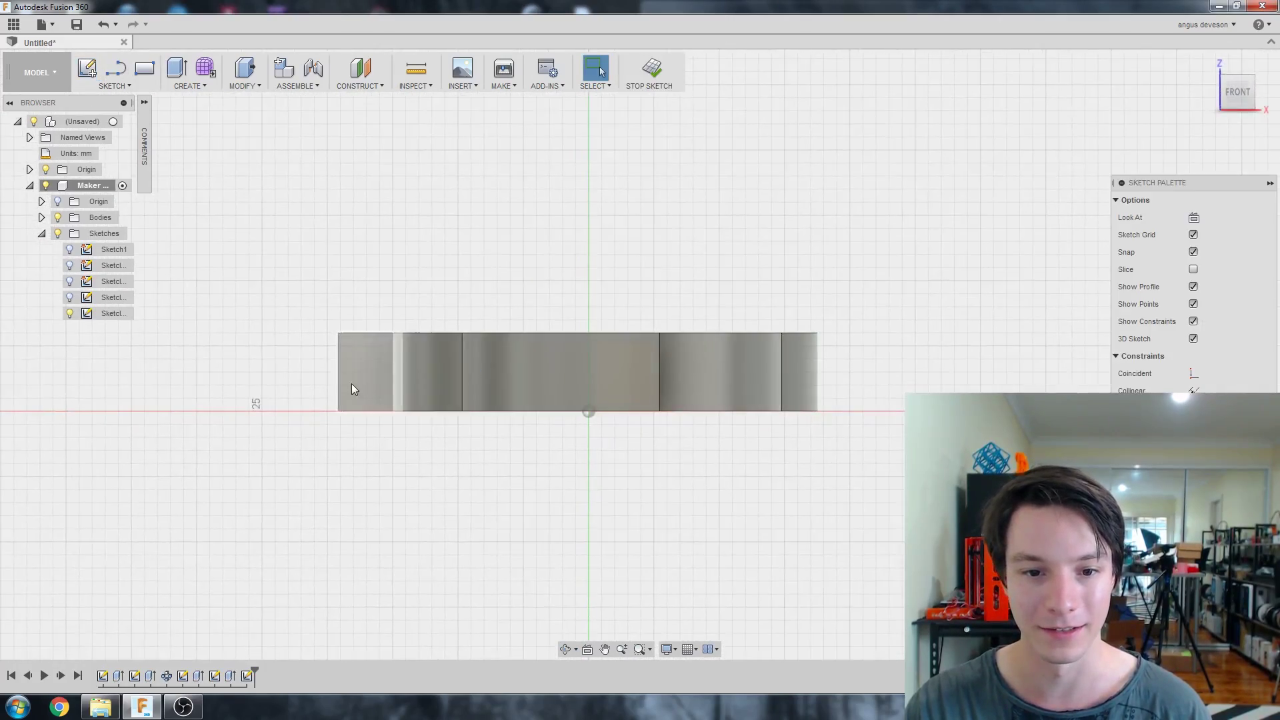
scroll(280, 352, up, 2)
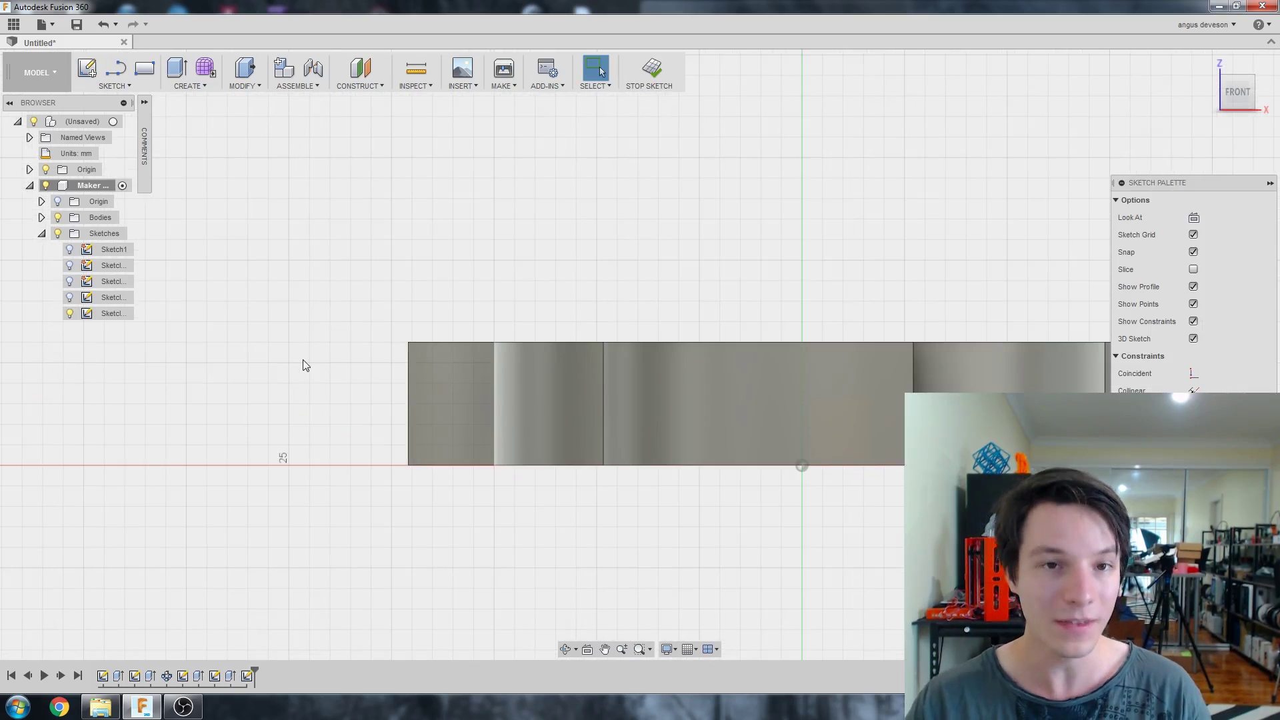
Draw a closed five-line profile about 11 mm wide and 12 mm tall over the crescent's outer end, with a V notch opening towards the coin
key(l)
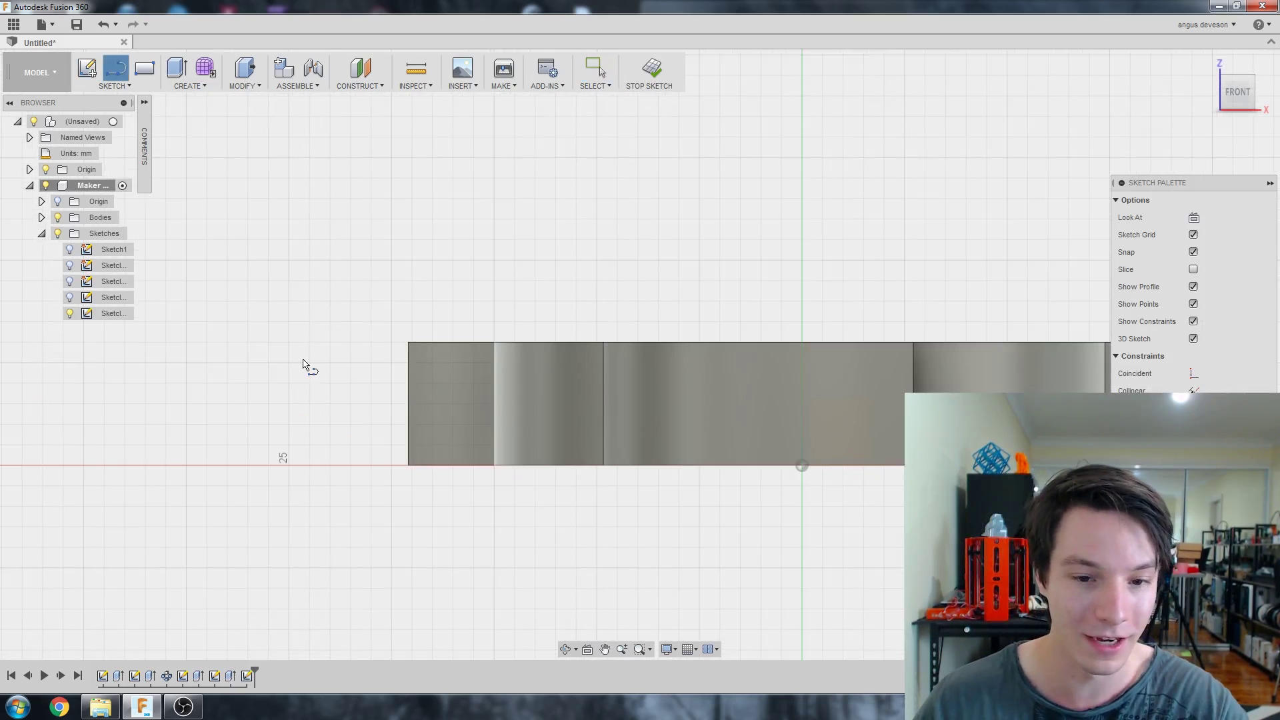
click(530, 289)
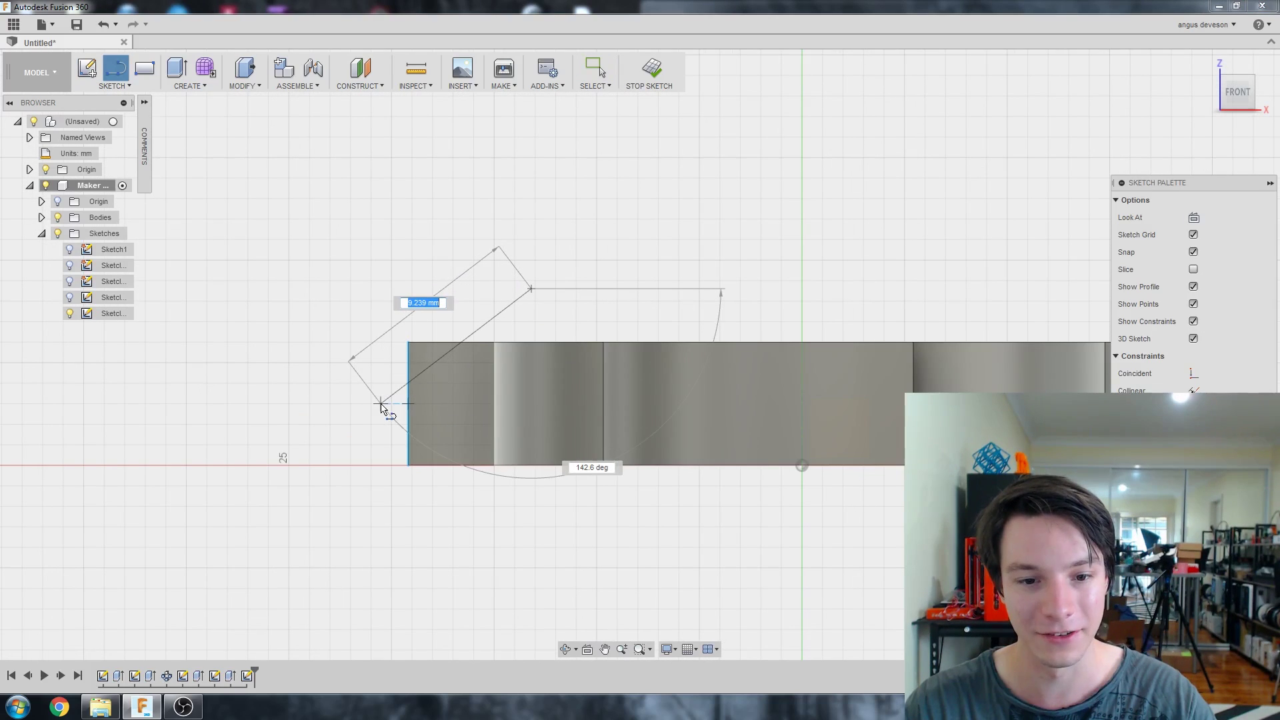
click(394, 403)
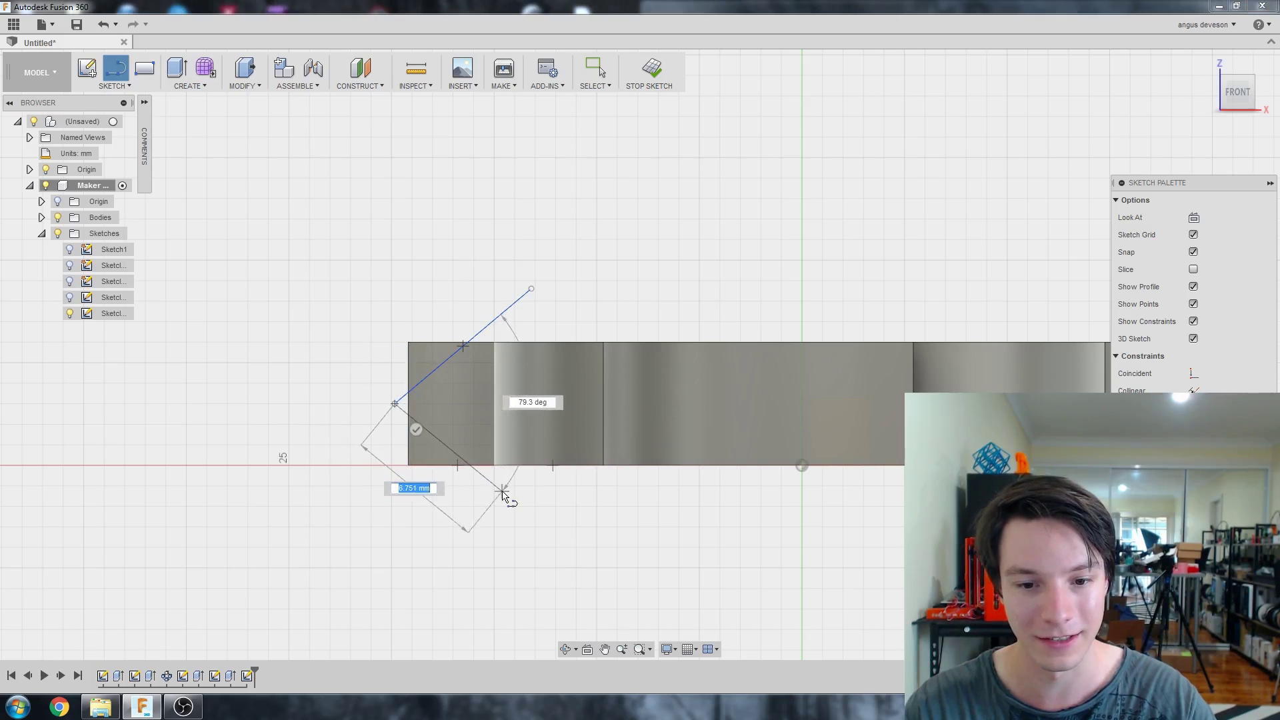
click(530, 521)
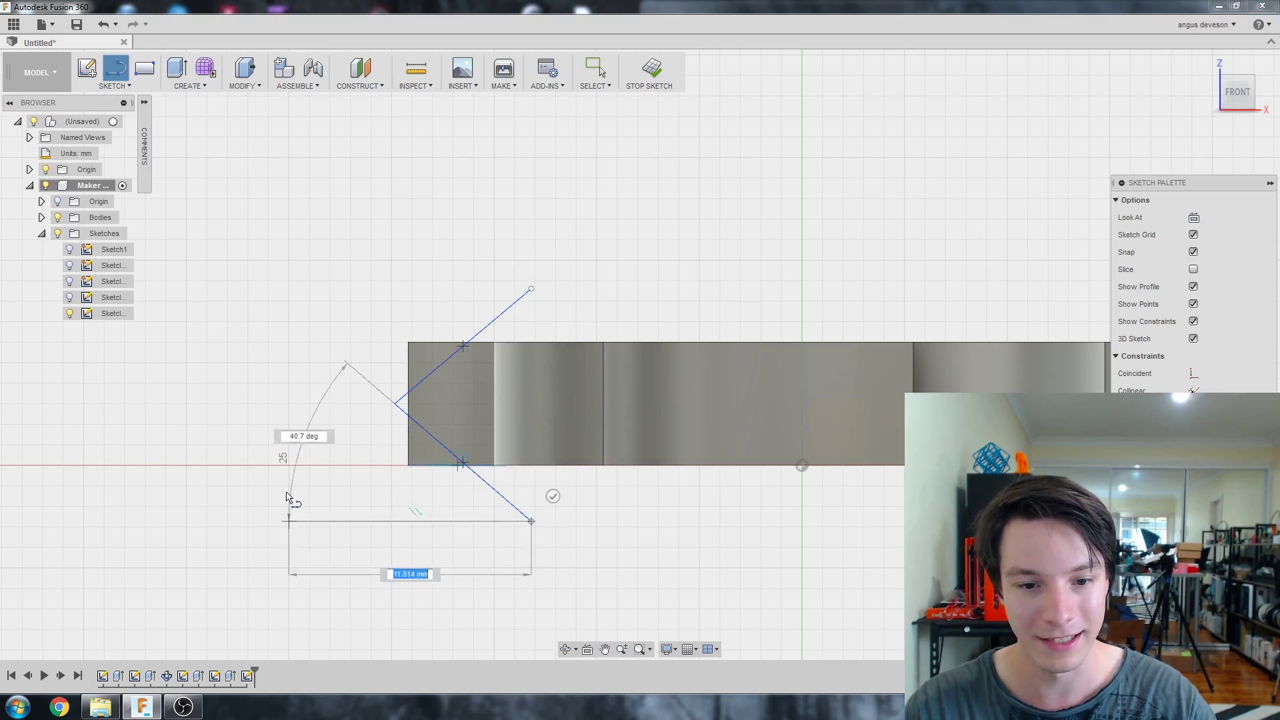
click(288, 520)
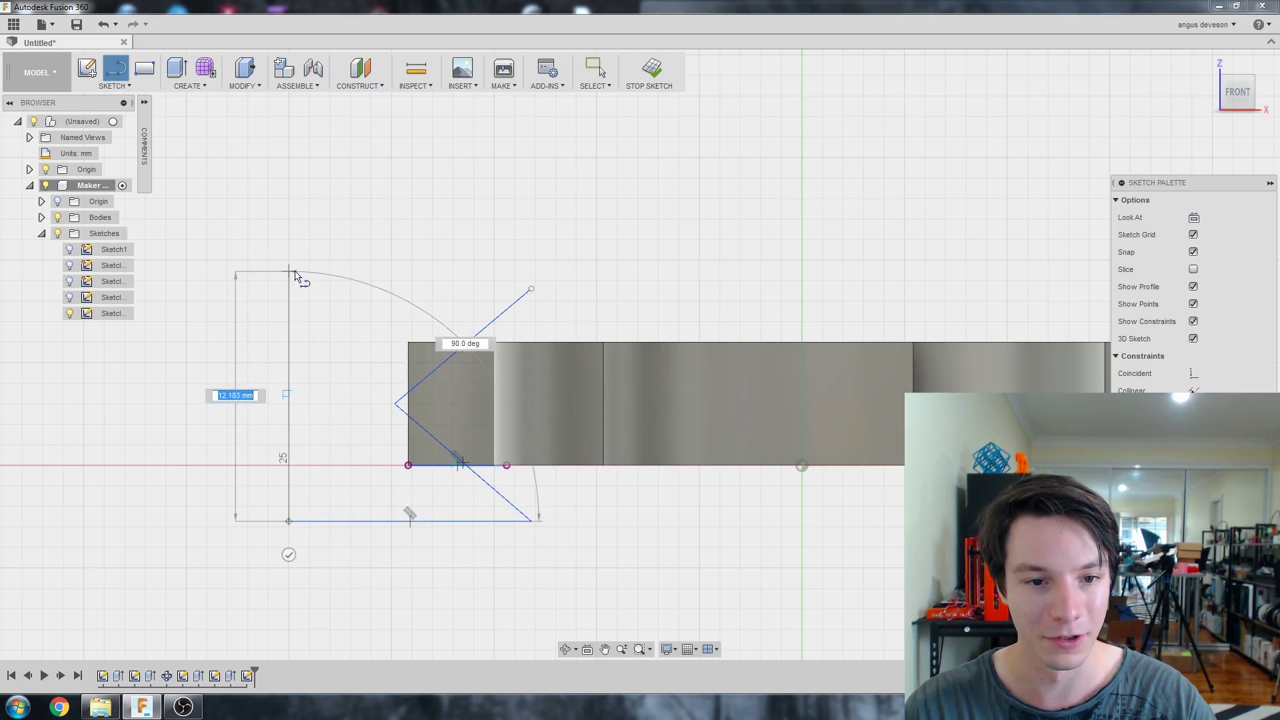
click(288, 281)
click(531, 288)
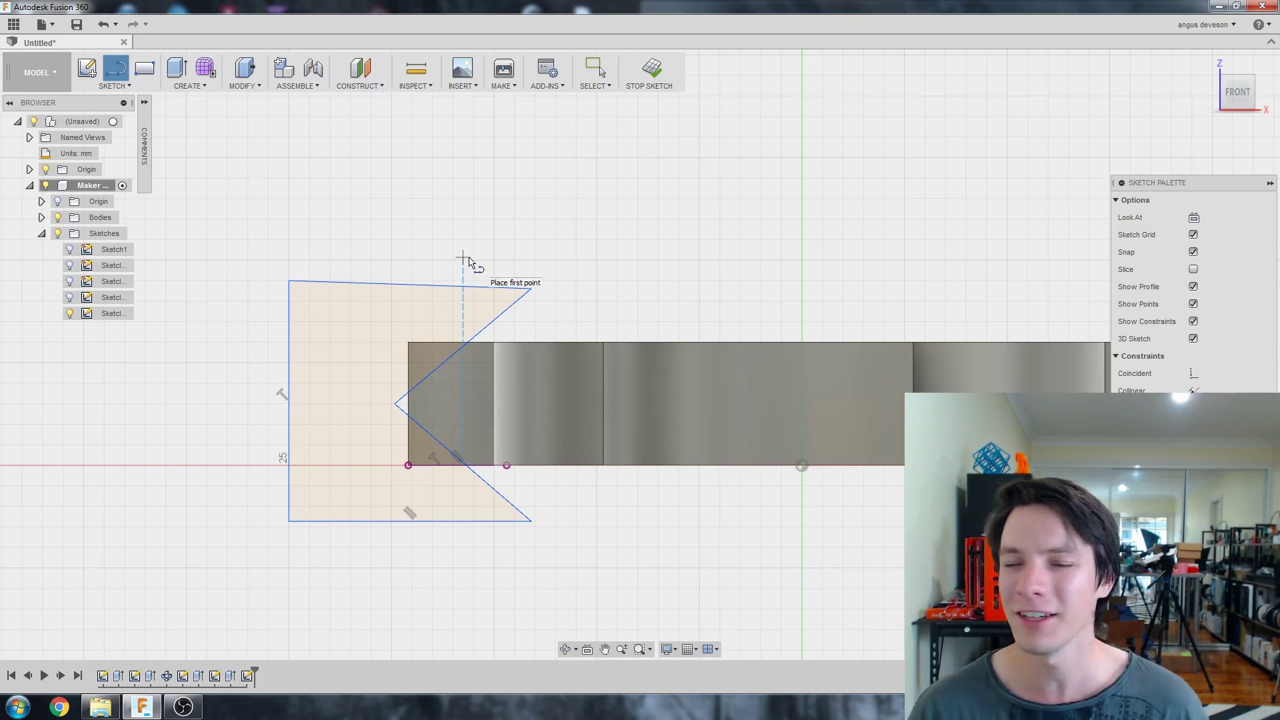
scroll(401, 328, up, 2)
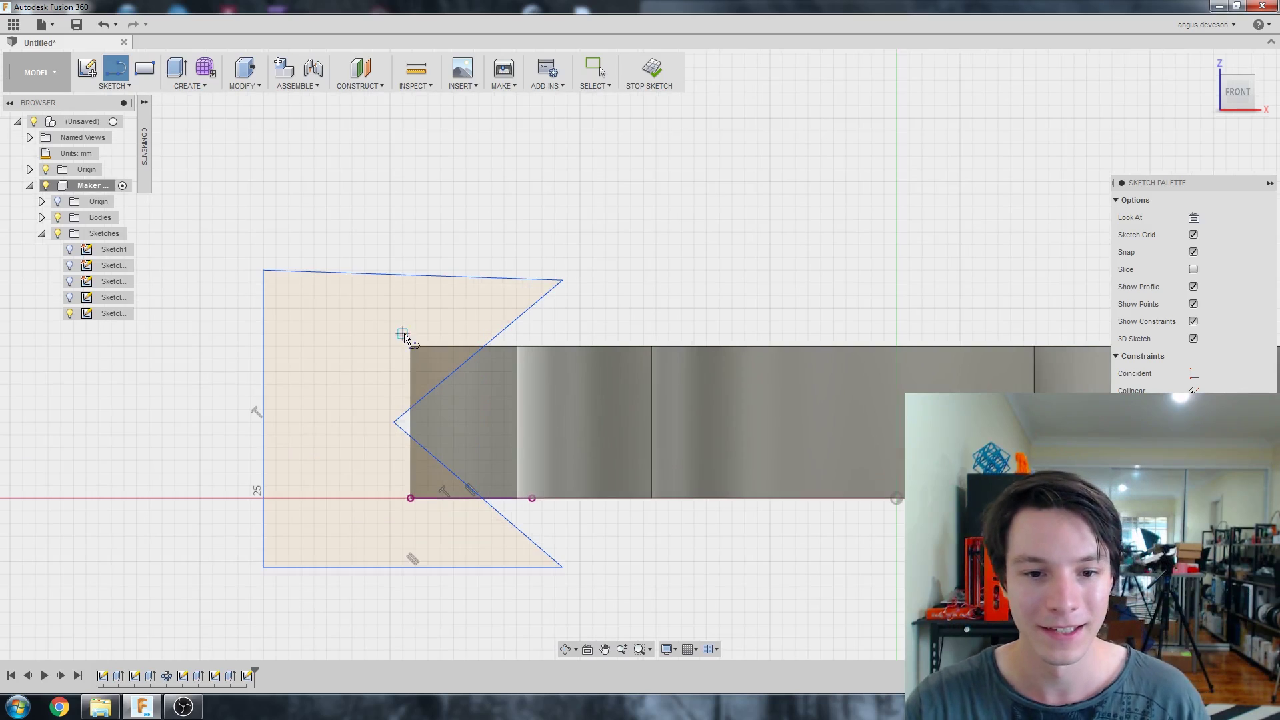
key(Escape)
Nudge the tip of the profile's V notch slightly further outward from the coin's outer edge
scroll(455, 293, down, 1)
middle_drag(426, 175, 457, 169)
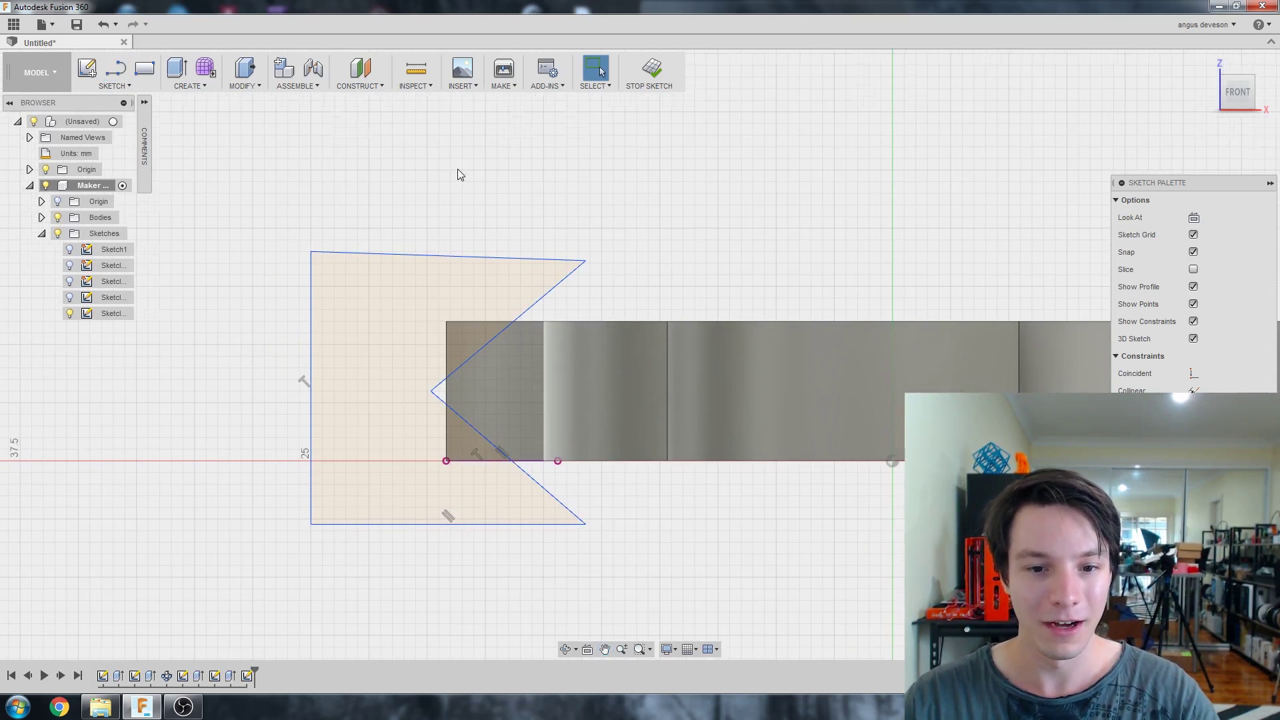
scroll(457, 170, down, 1)
scroll(451, 171, up, 1)
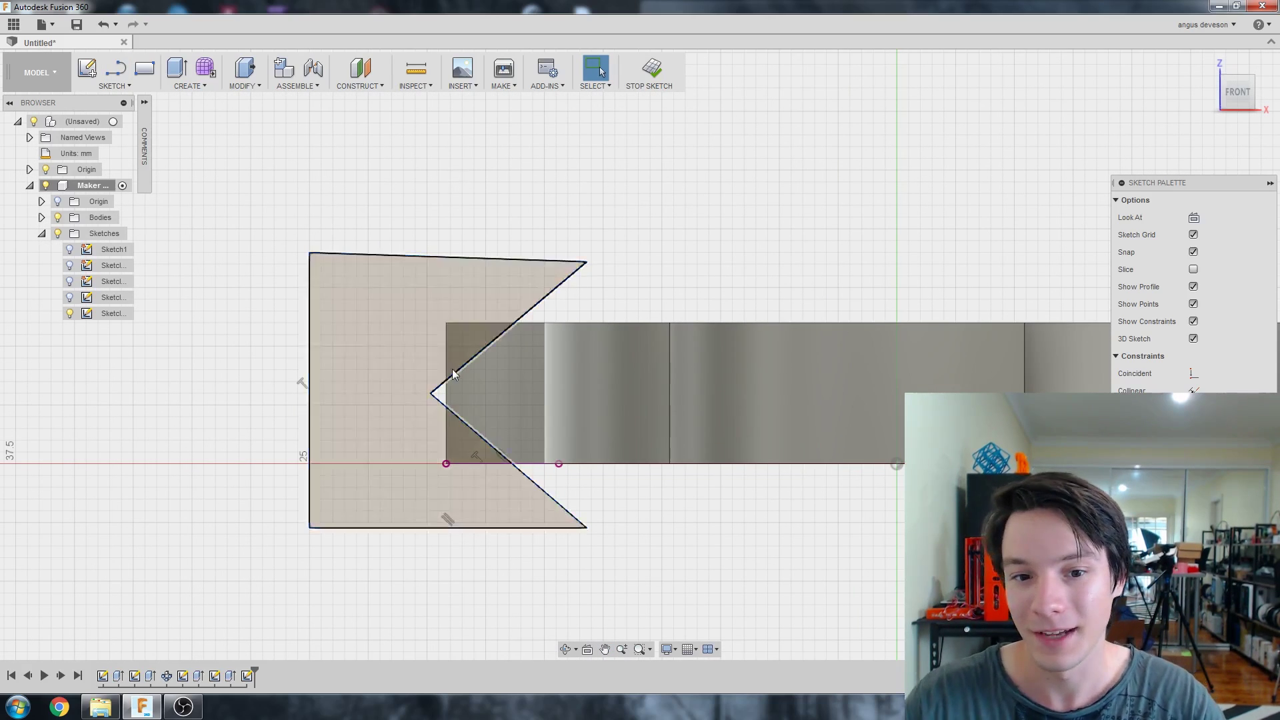
scroll(451, 374, up, 1)
mouse_move(432, 393)
mouse_down()
mouse_move(443, 393)
mouse_move(424, 402)
mouse_up()
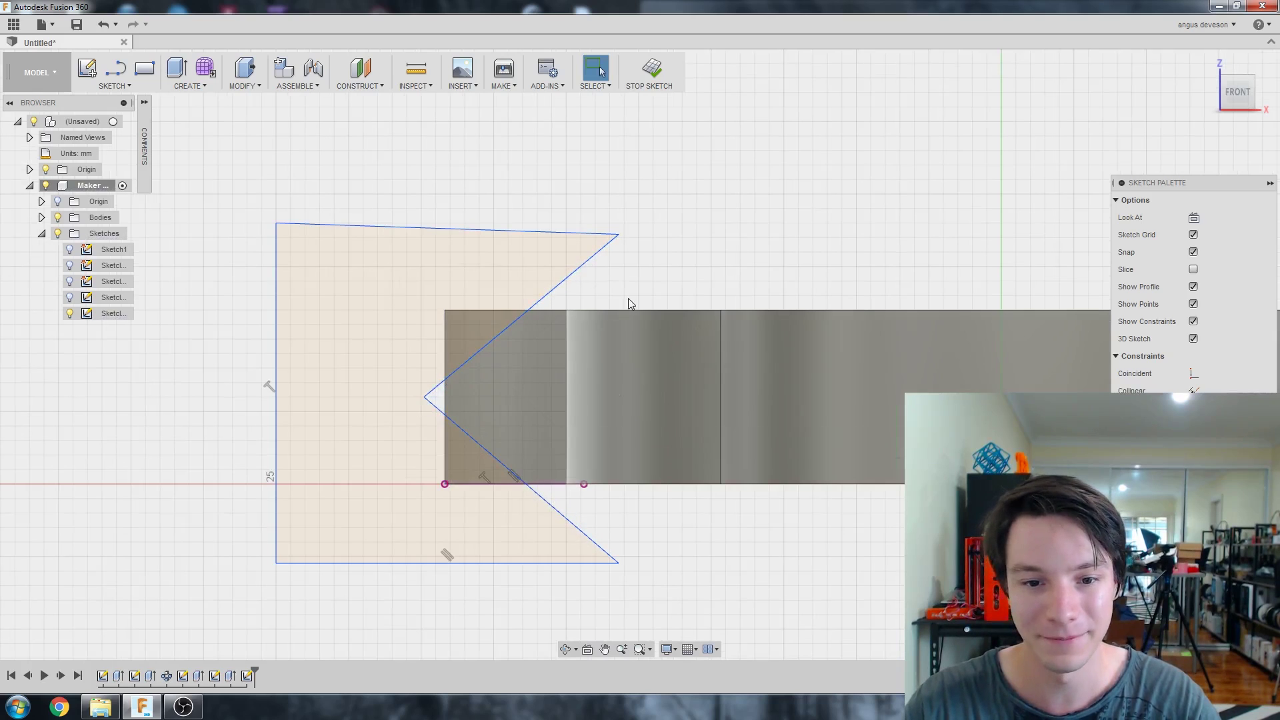
Dimension the angle between the coin's bottom edge and the notch's lower slanted line to 45°
middle_drag(419, 298, 488, 301)
scroll(488, 302, down, 1)
key(d)
scroll(566, 522, up, 1)
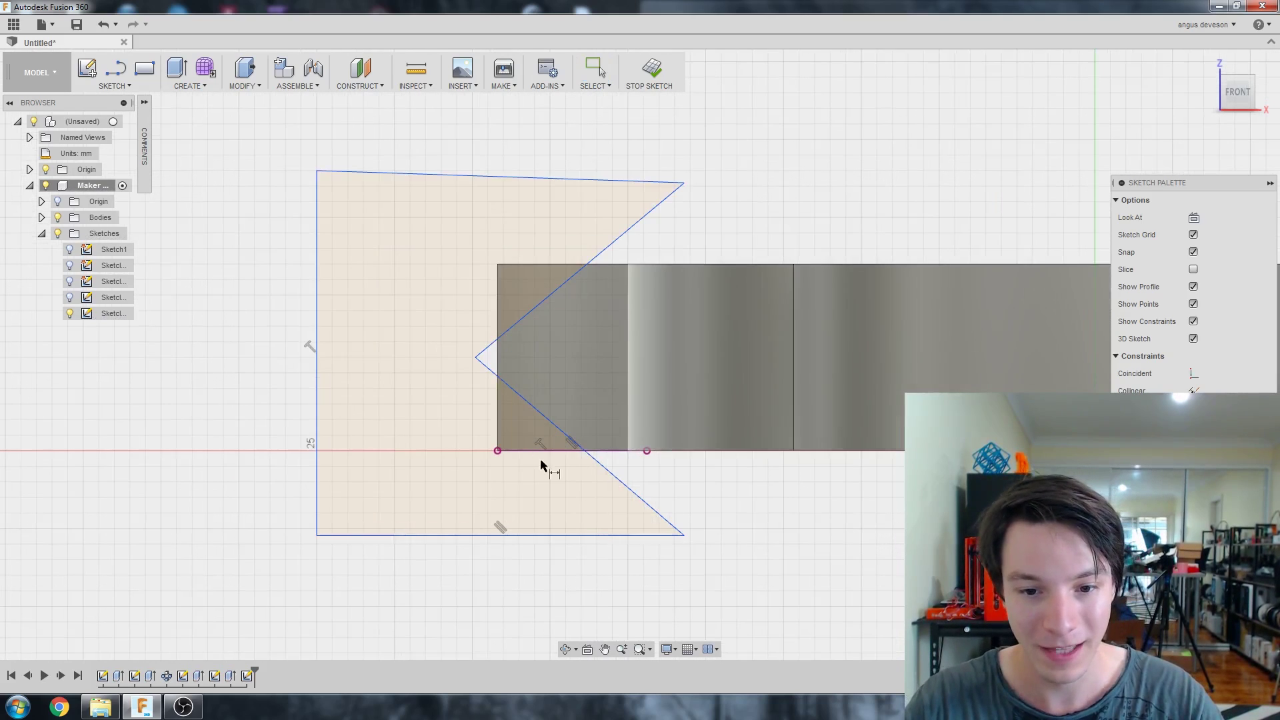
click(557, 451)
click(542, 417)
click(480, 416)
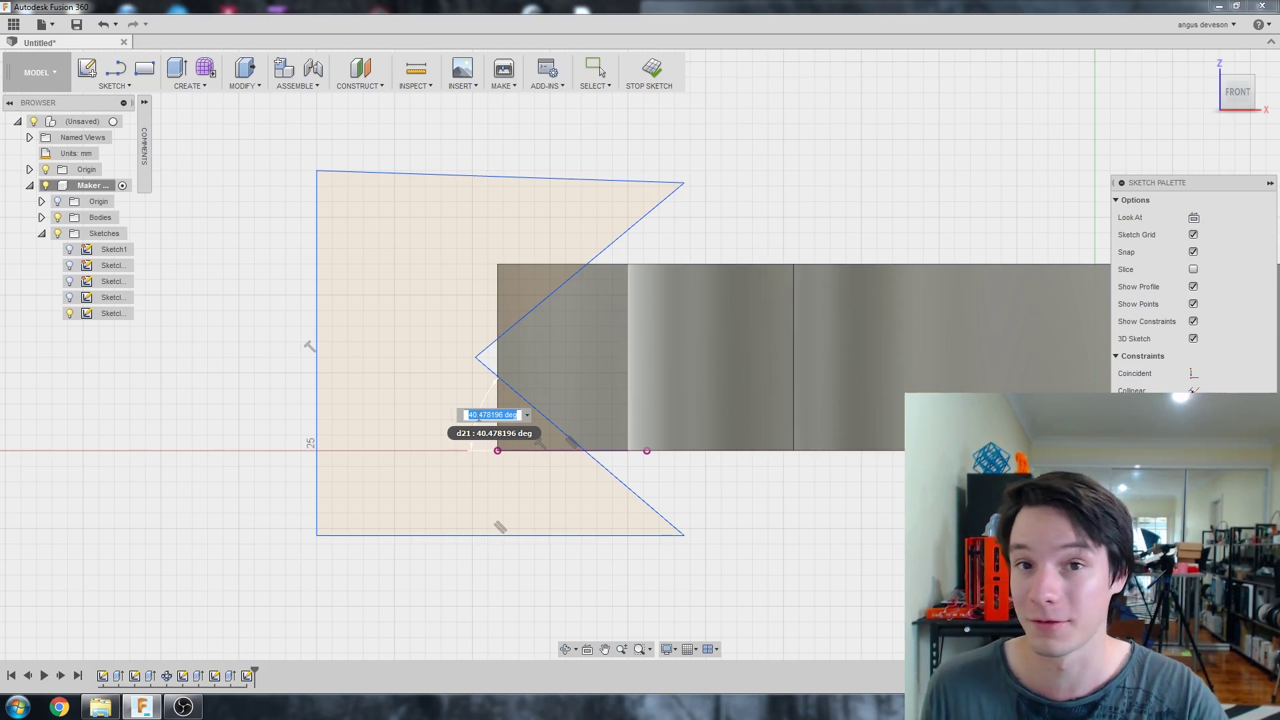
text(45)
key(Return)
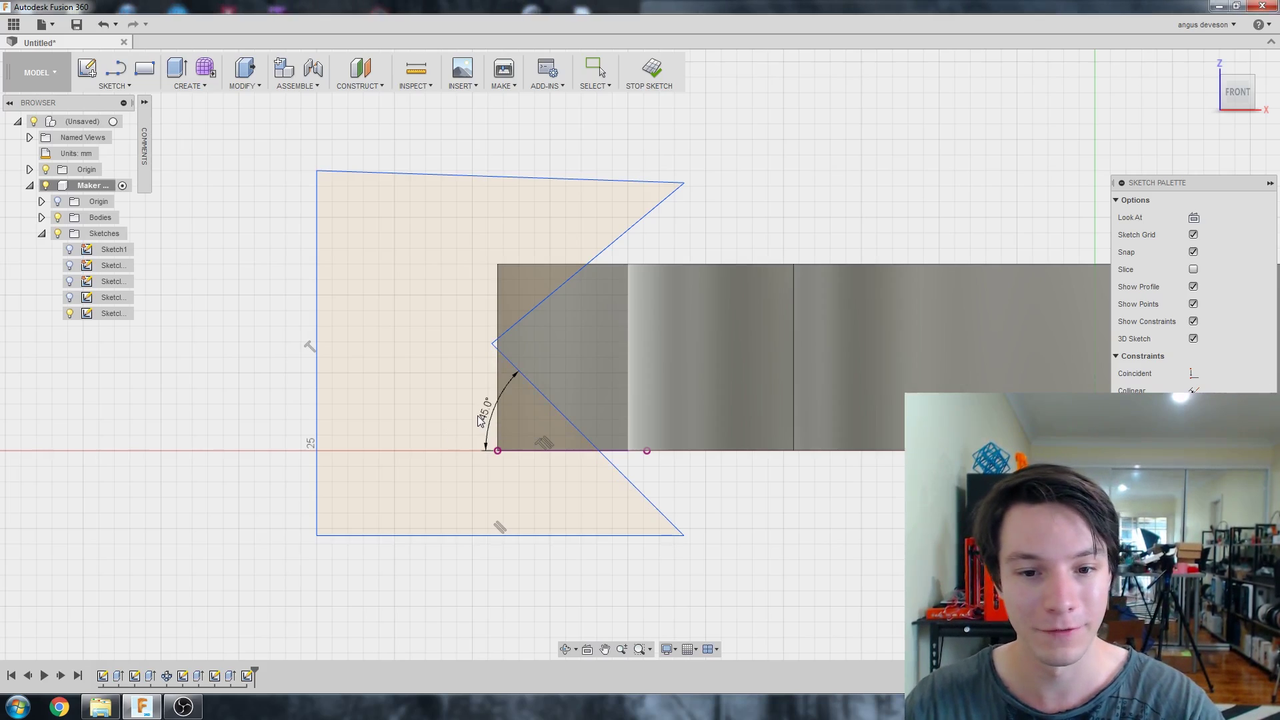
scroll(654, 424, down, 2)
scroll(680, 353, up, 1)
key(Escape)
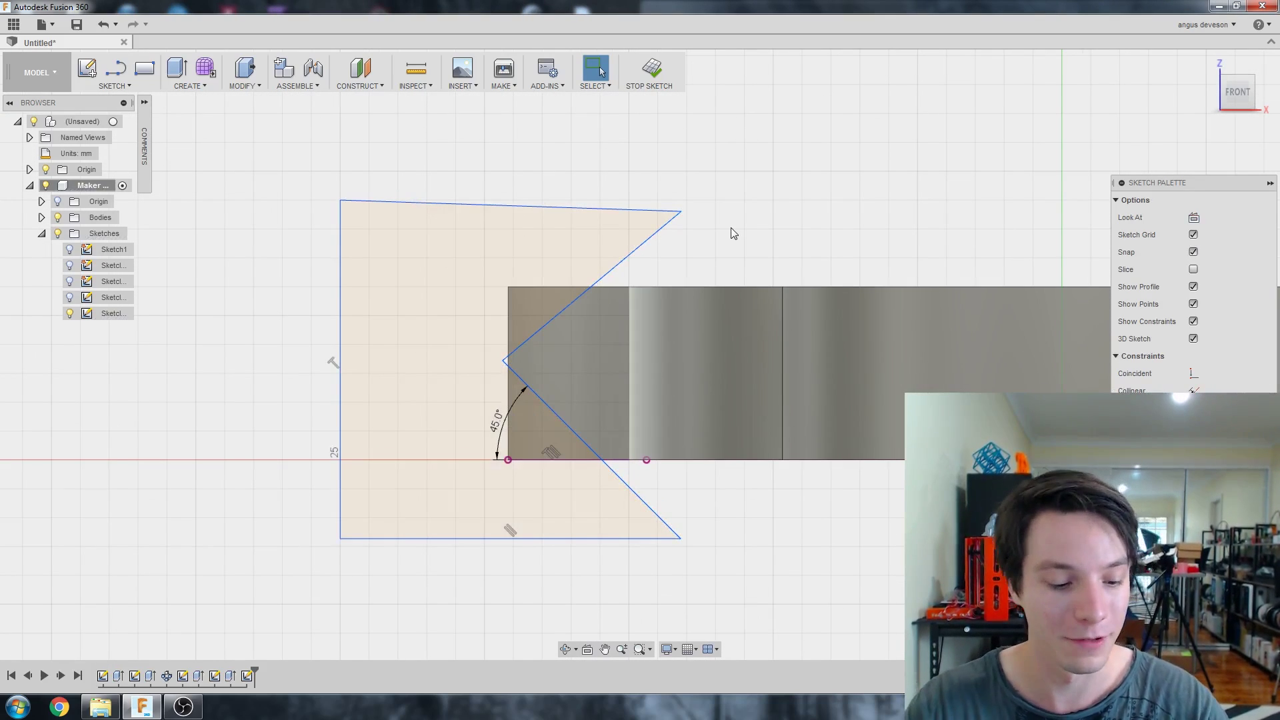
Dimension the angle between the coin's top edge and the notch's upper slanted line to 45°
click(586, 292)
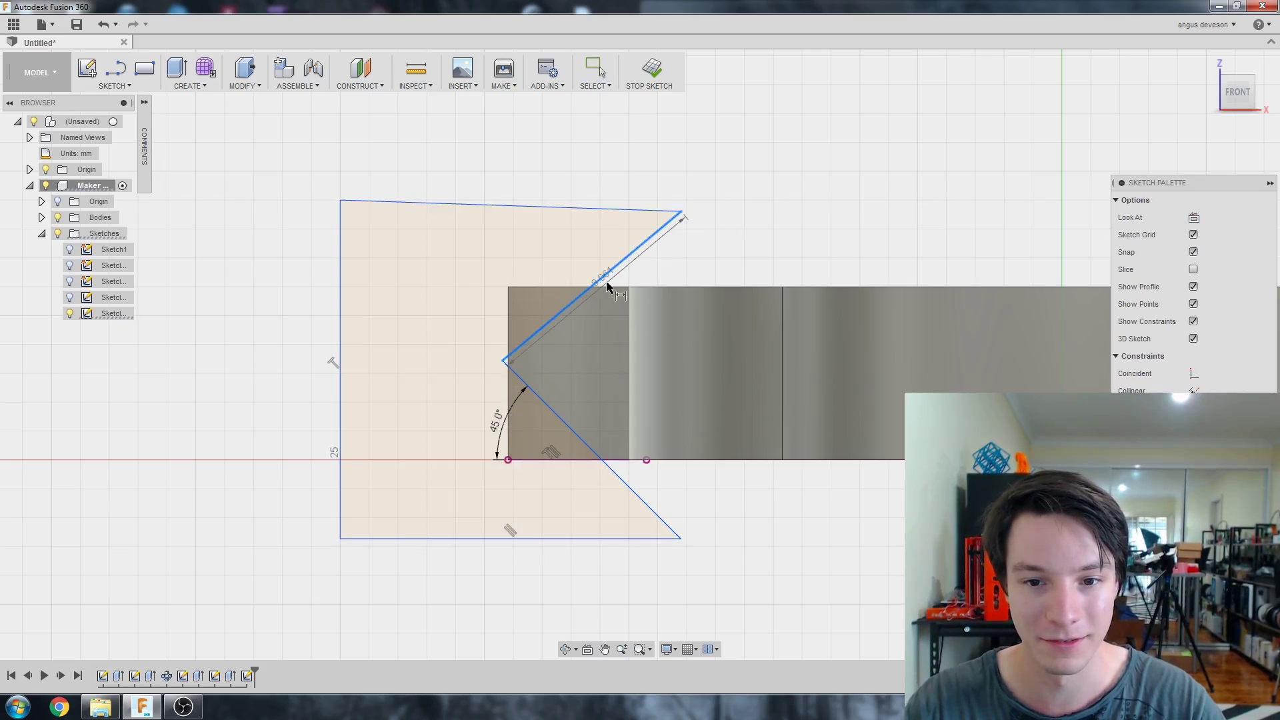
click(608, 287)
click(496, 310)
text(45)
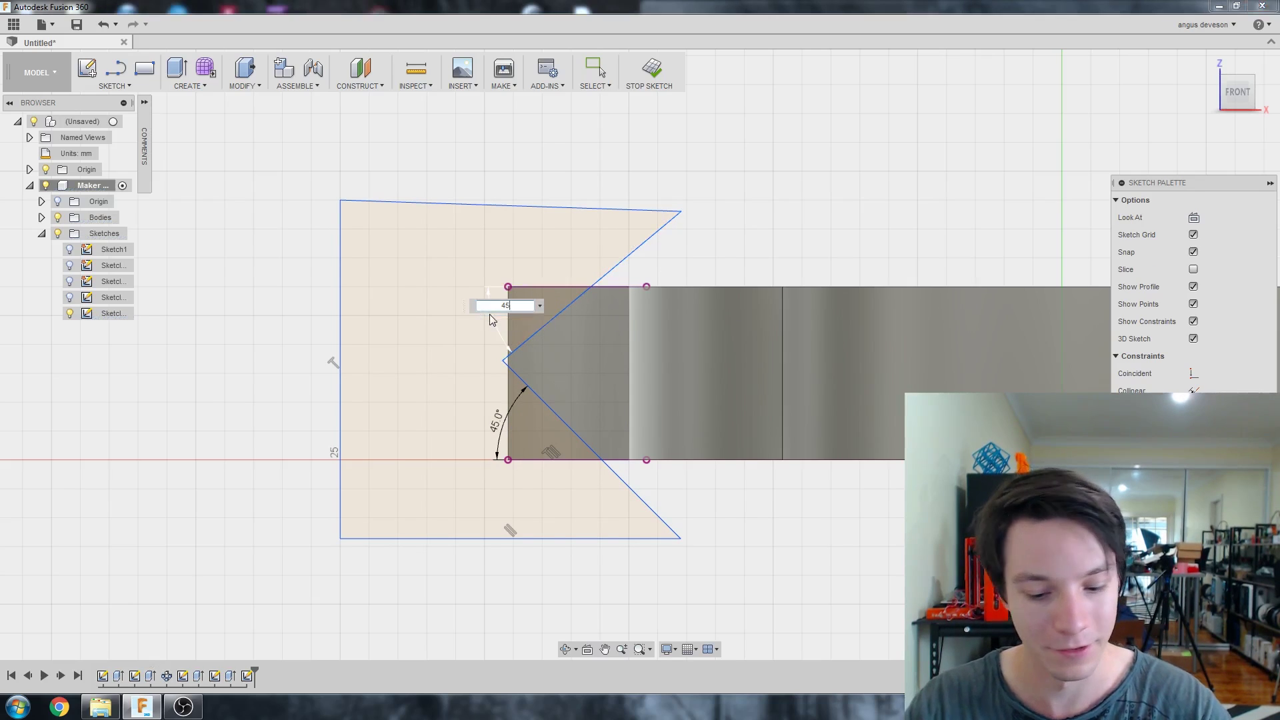
key(Return)
key(Escape)
Move the tip of the V notch further out, to about 1.1 mm beyond the coin's outer edge
drag(517, 368, 485, 380)
scroll(615, 280, up, 2)
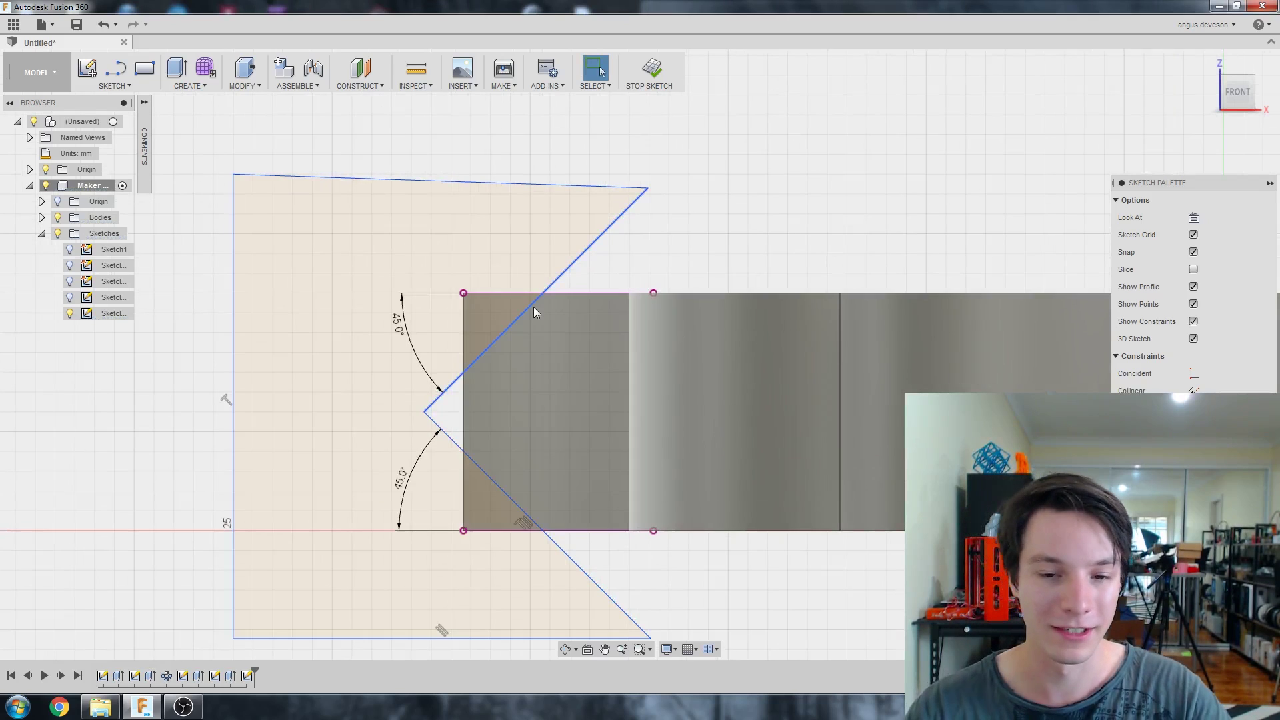
scroll(534, 335, down, 3)
scroll(560, 341, up, 4)
mouse_move(381, 420)
mouse_down()
mouse_move(412, 416)
mouse_move(372, 412)
mouse_up()
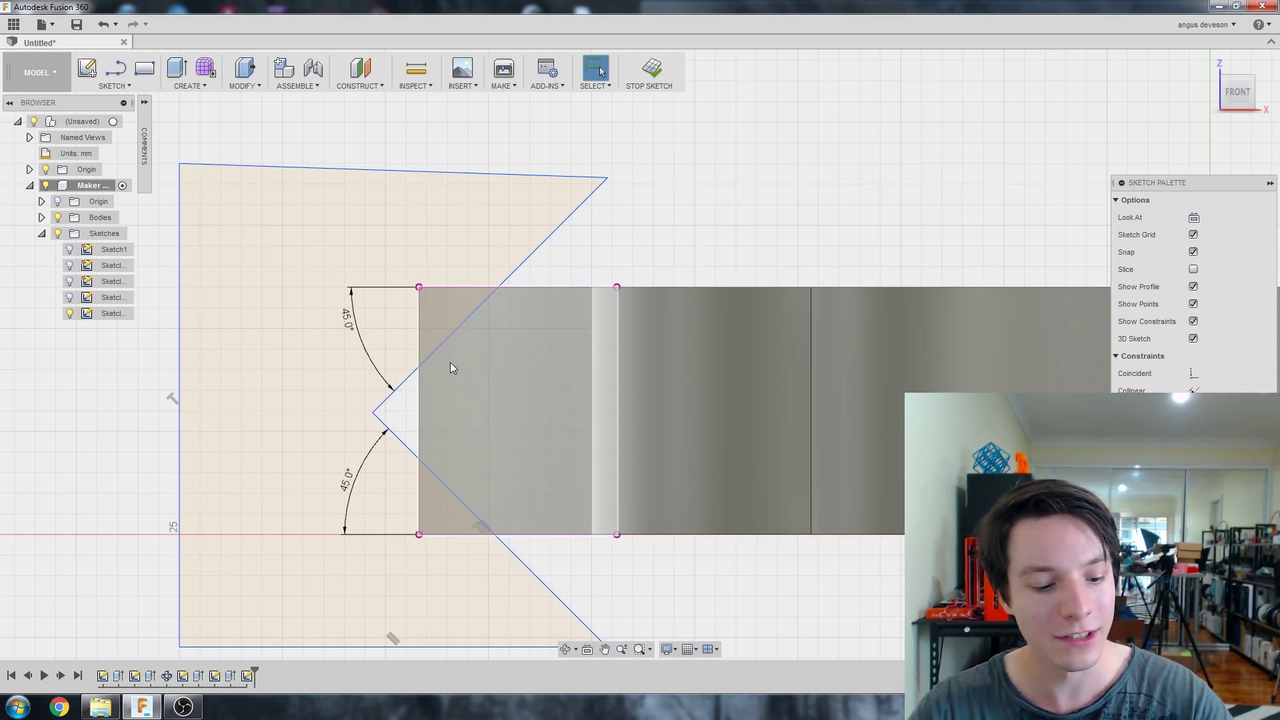
Dimension the horizontal distance between the notch tip and the coin's outer edge to 1 mm
key(d)
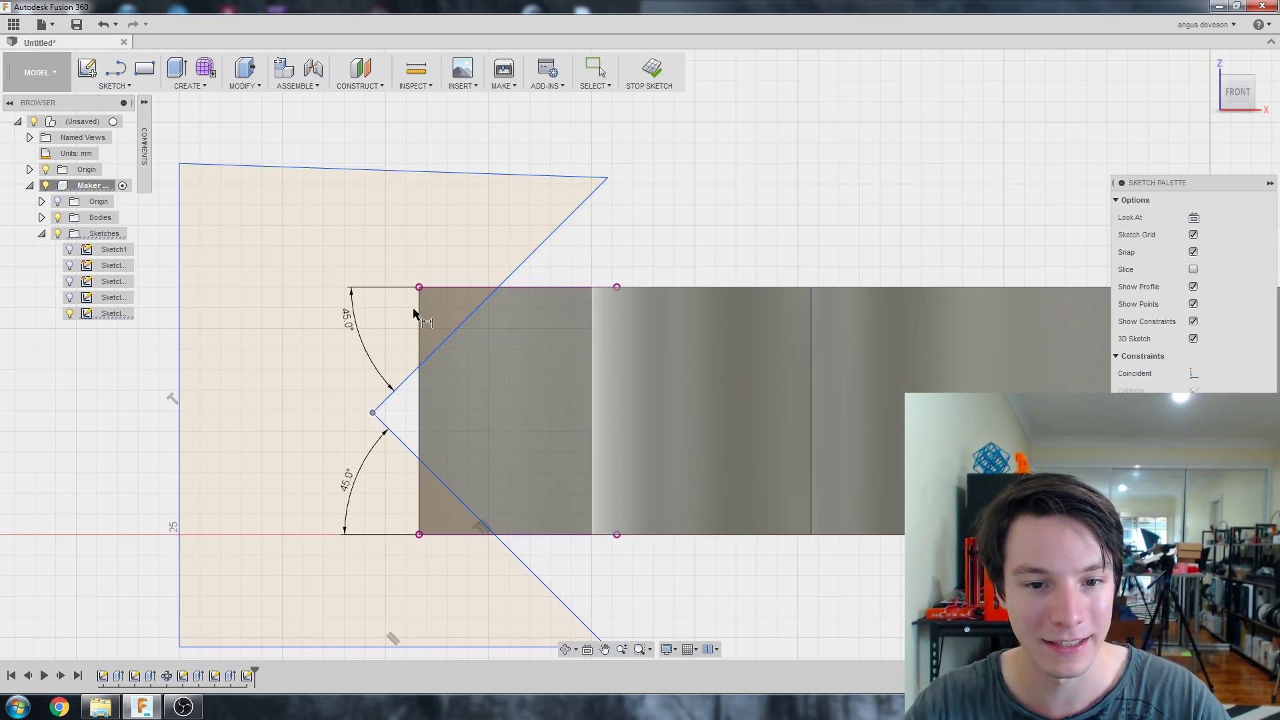
click(418, 308)
click(403, 341)
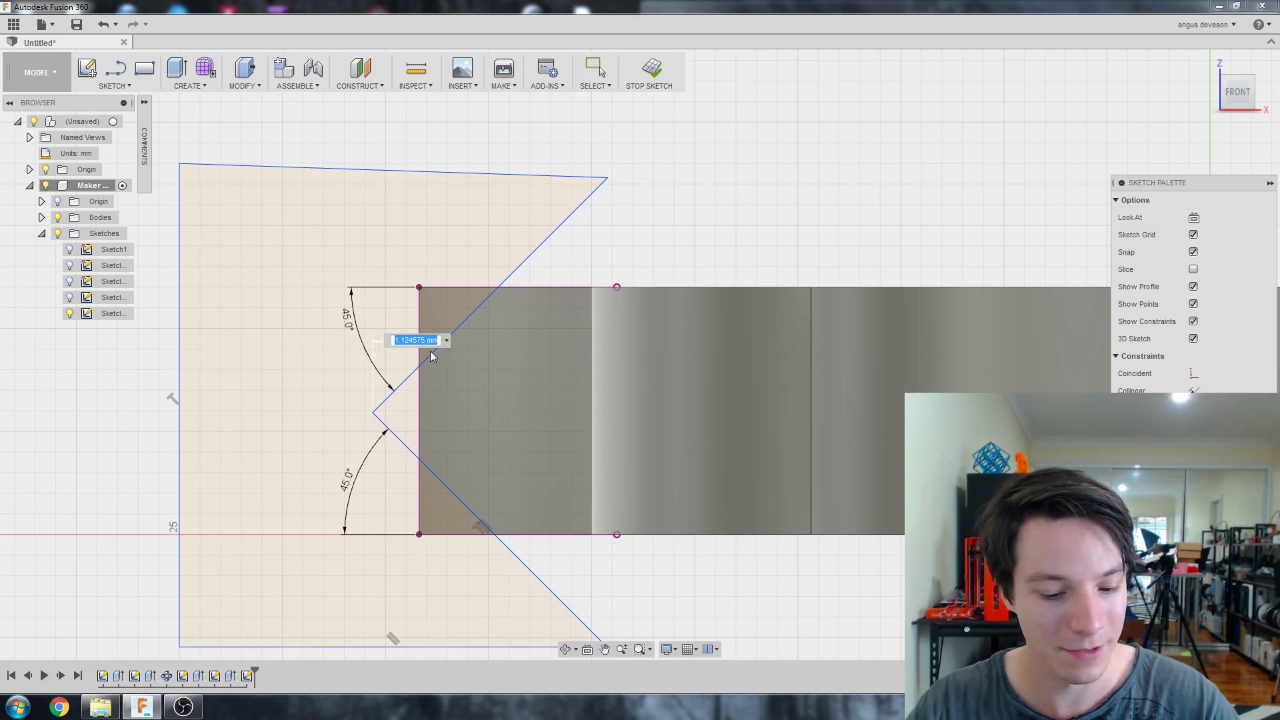
text(1)
key(Return)
key(Escape)
scroll(426, 379, down, 2)
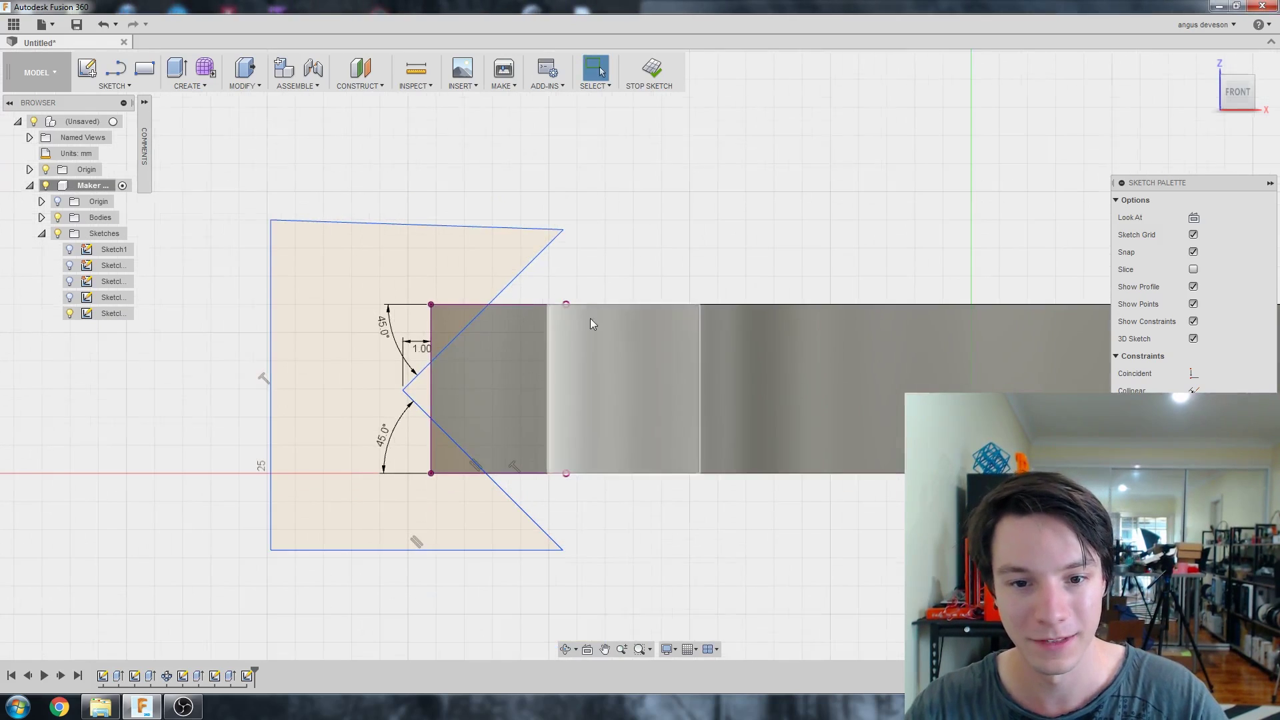
Shorten the notch's upper slanted line by moving its far end, and shift the notch tip towards the coin's mid-thickness
scroll(807, 201, down, 2)
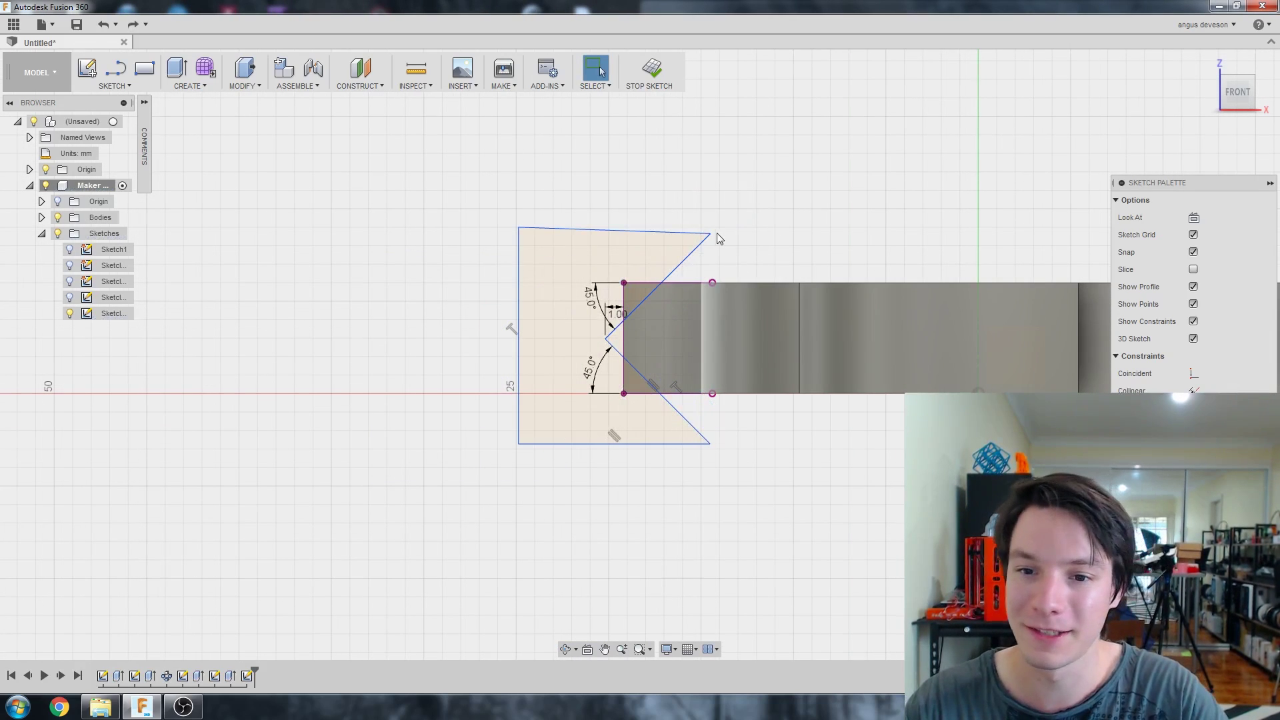
mouse_move(711, 234)
mouse_down()
mouse_move(723, 174)
mouse_move(703, 258)
mouse_move(771, 229)
mouse_move(692, 261)
mouse_move(681, 254)
mouse_up()
scroll(698, 278, up, 1)
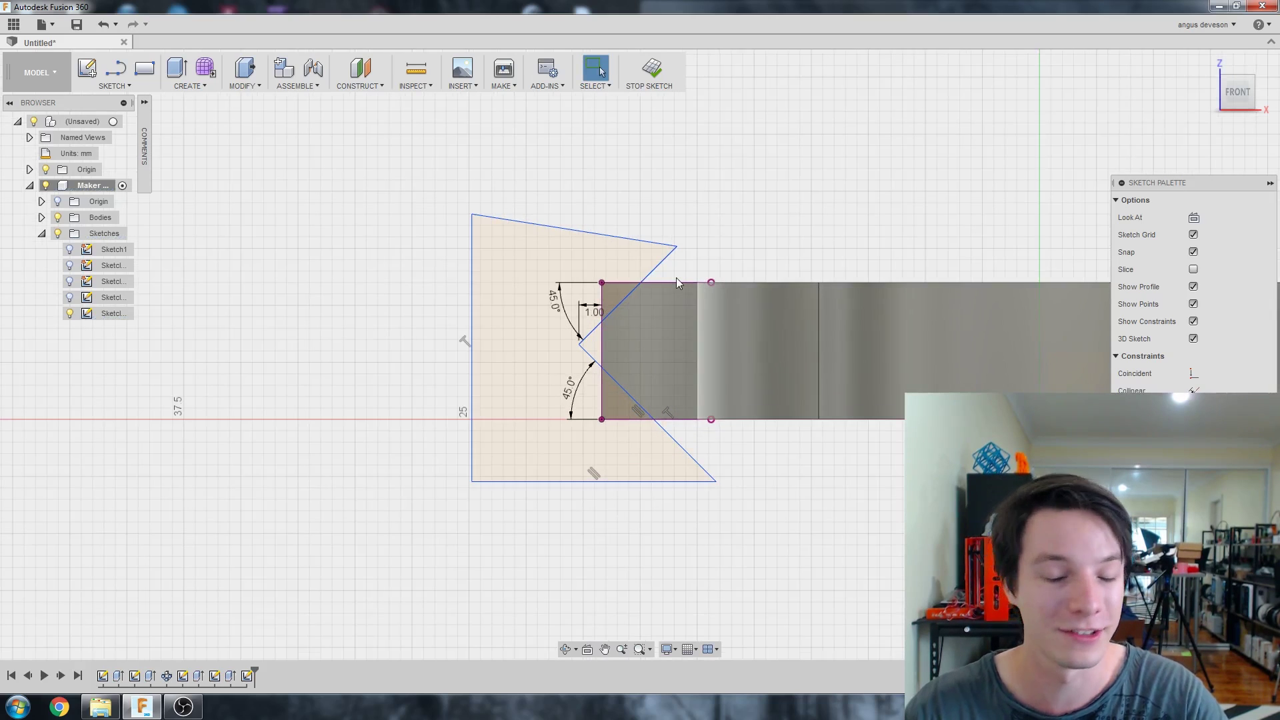
scroll(676, 277, up, 1)
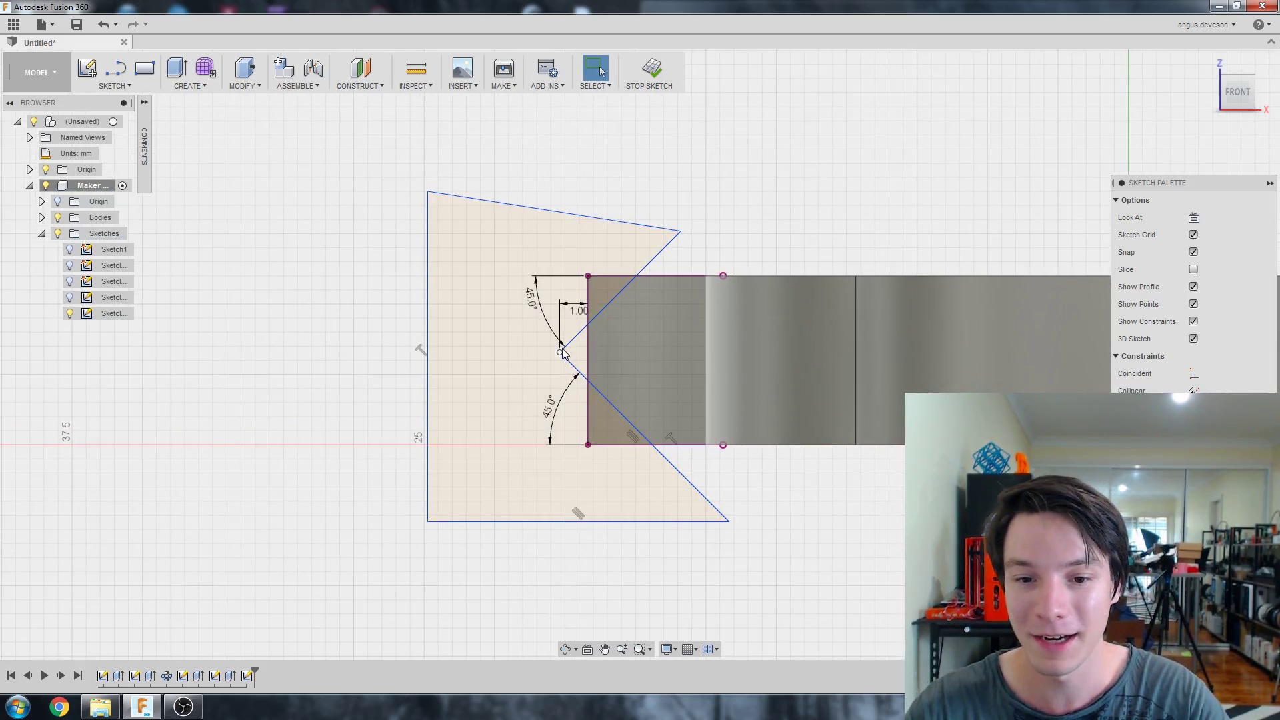
drag(561, 354, 596, 365)
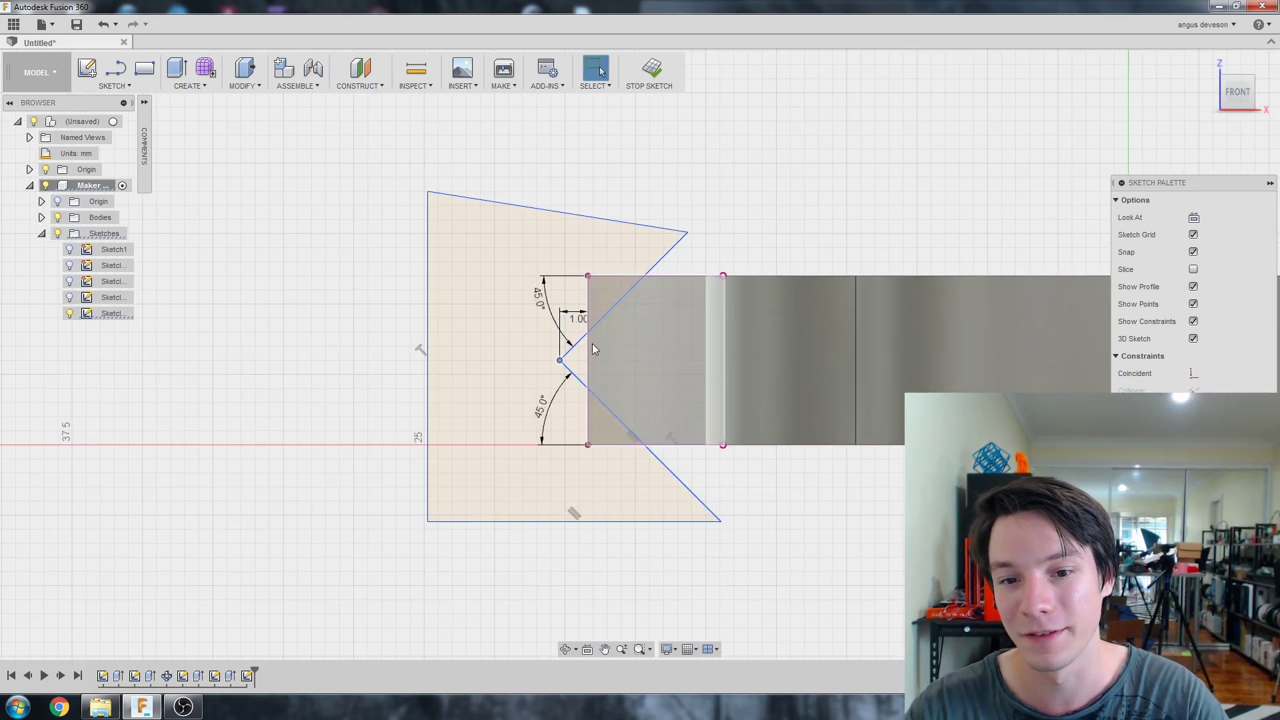
scroll(758, 248, up, 1)
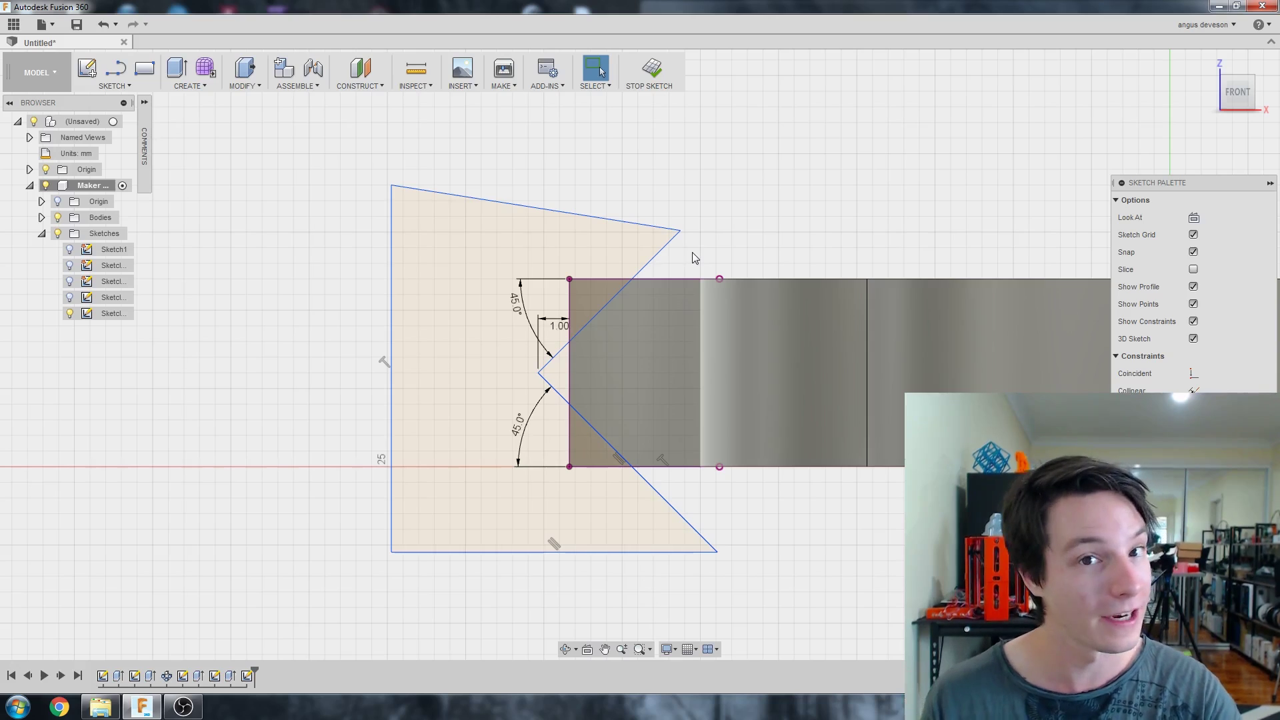
Draw a short horizontal line from the notch tip inwards across the coin's outer edge
key(l)
scroll(573, 379, up, 1)
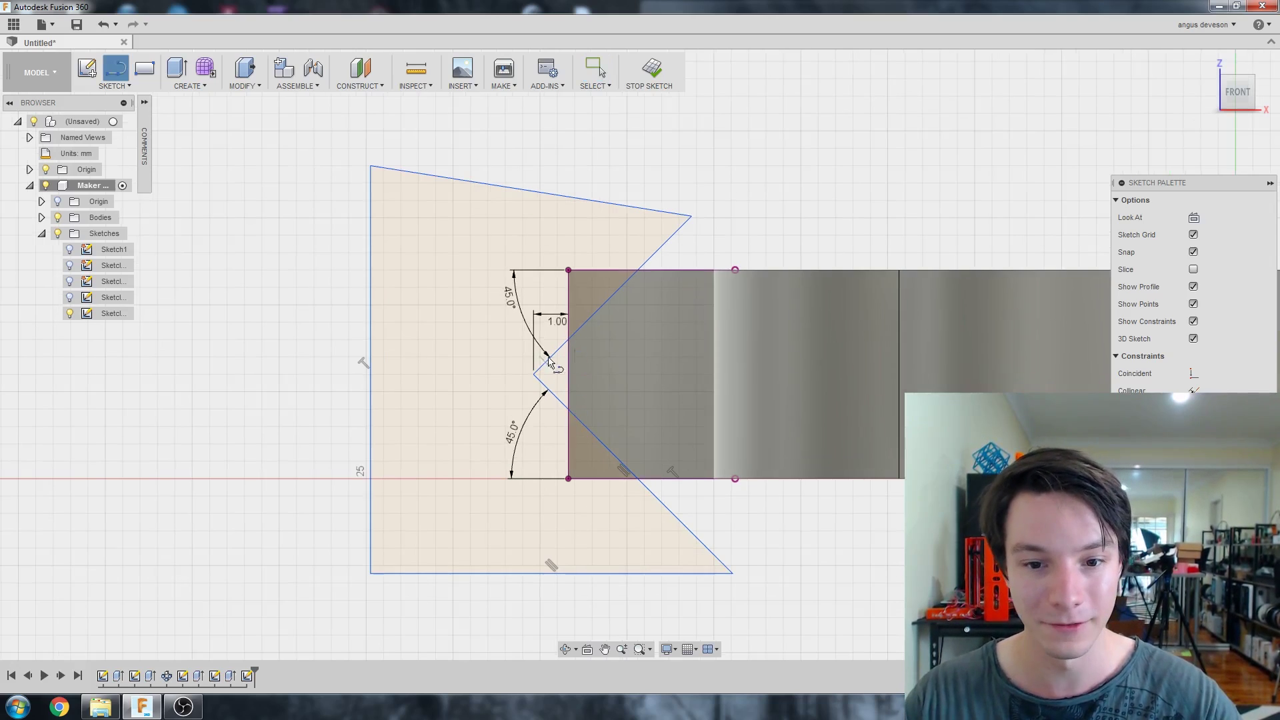
click(533, 375)
click(632, 375)
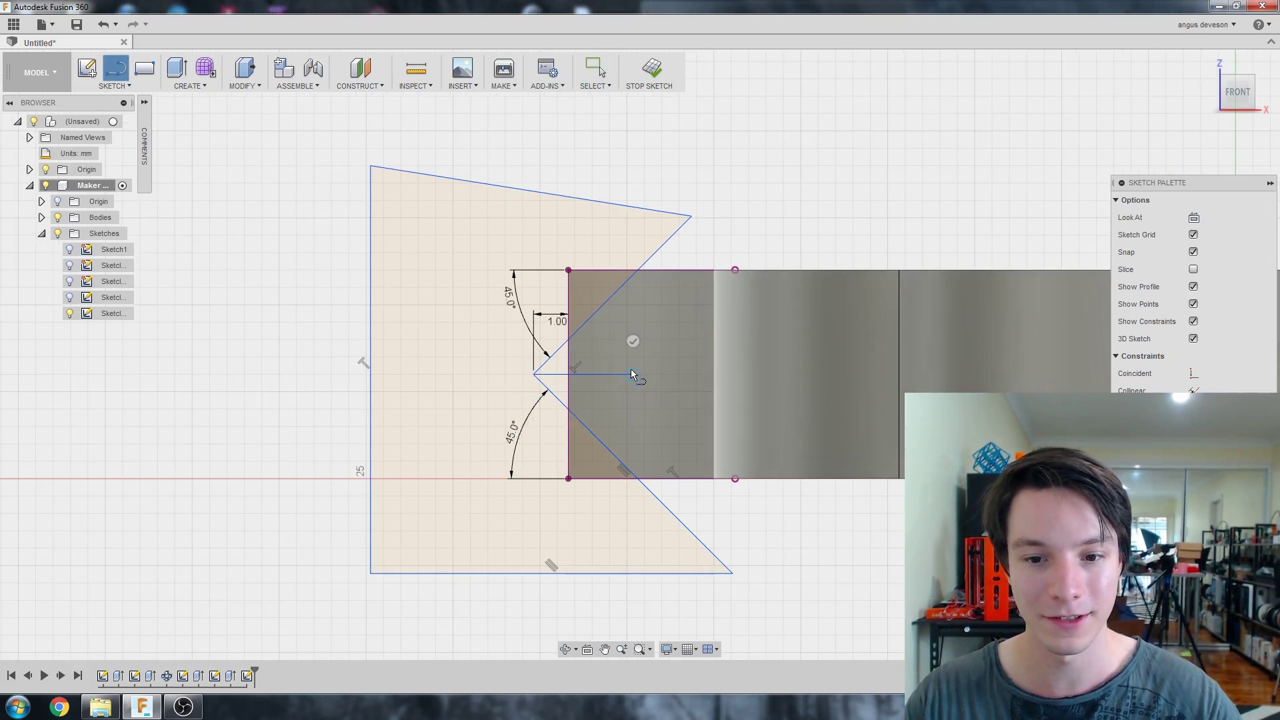
key(Escape)
scroll(636, 375, up, 1)
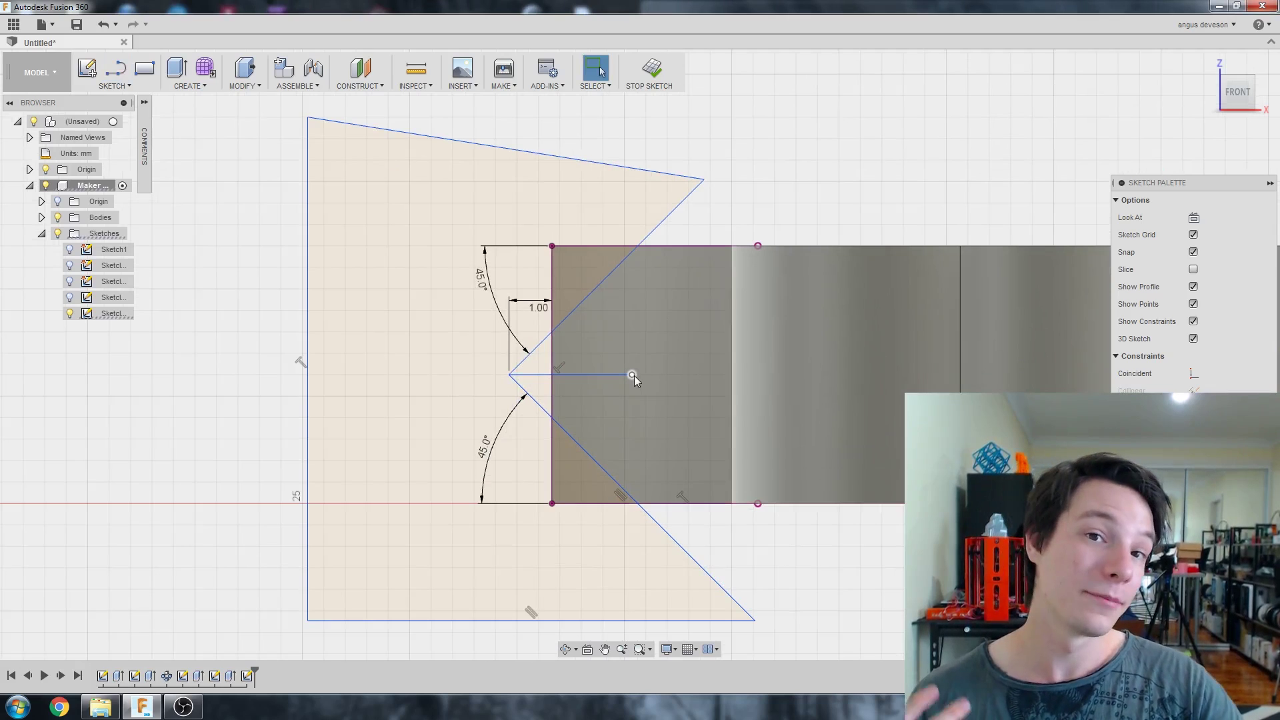
Apply a MidPoint constraint between the horizontal line's free end and the coin's projected vertical outer edge
scroll(636, 380, up, 4)
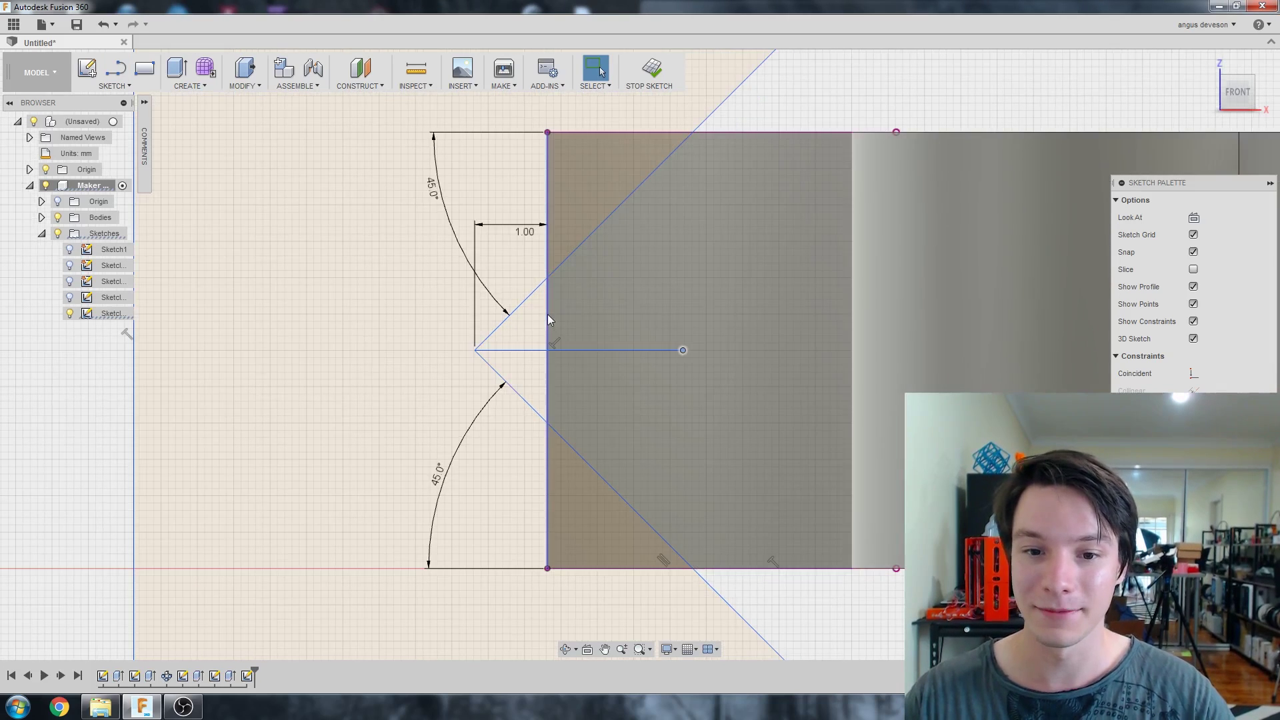
click(548, 319)
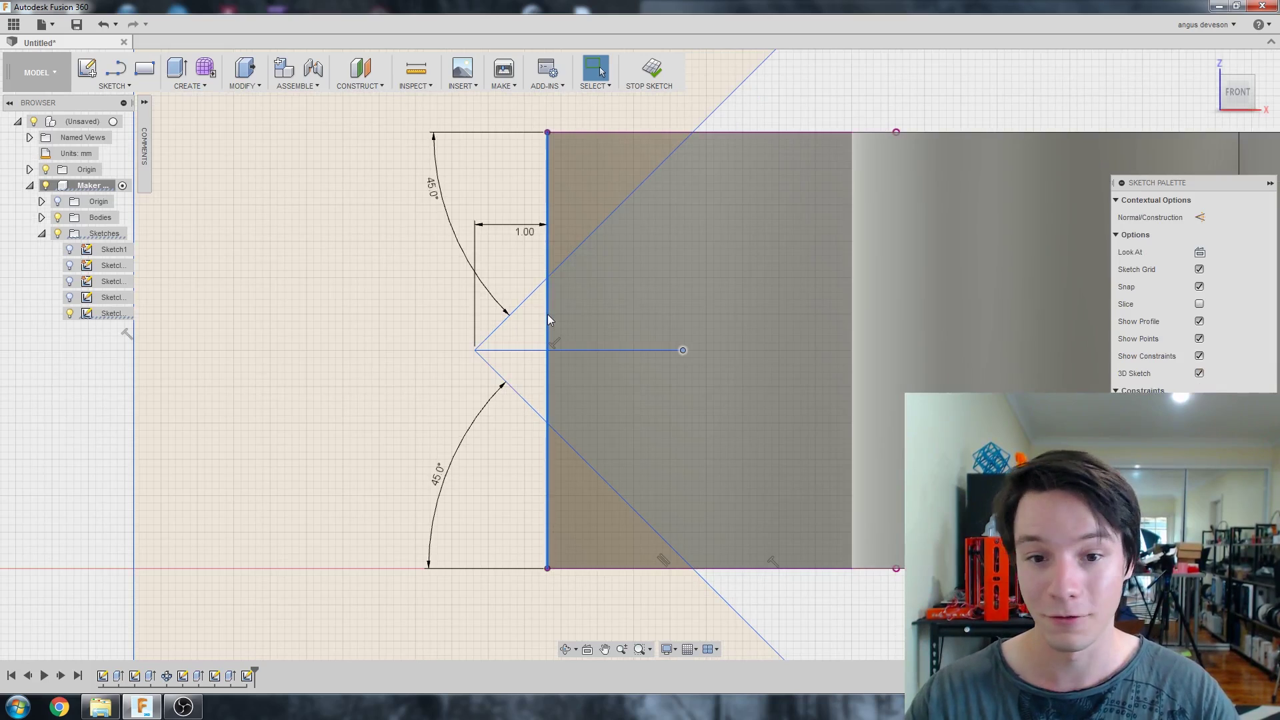
right_click(548, 315)
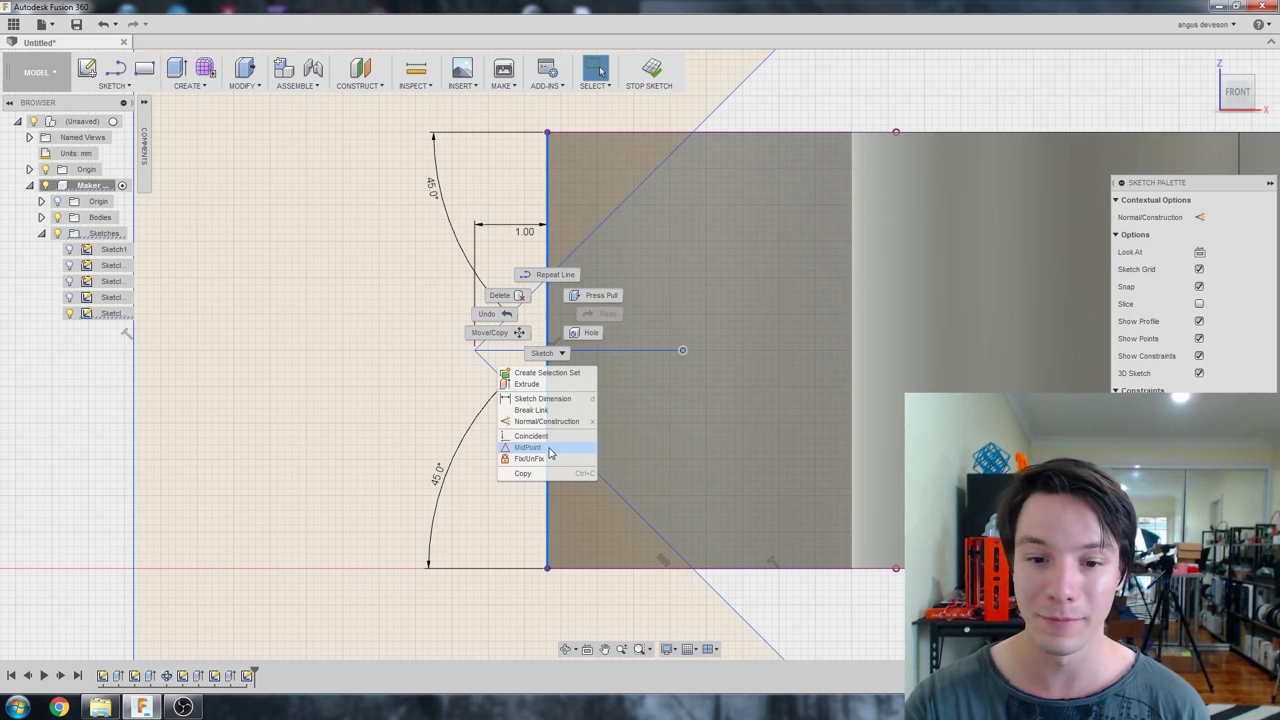
click(527, 447)
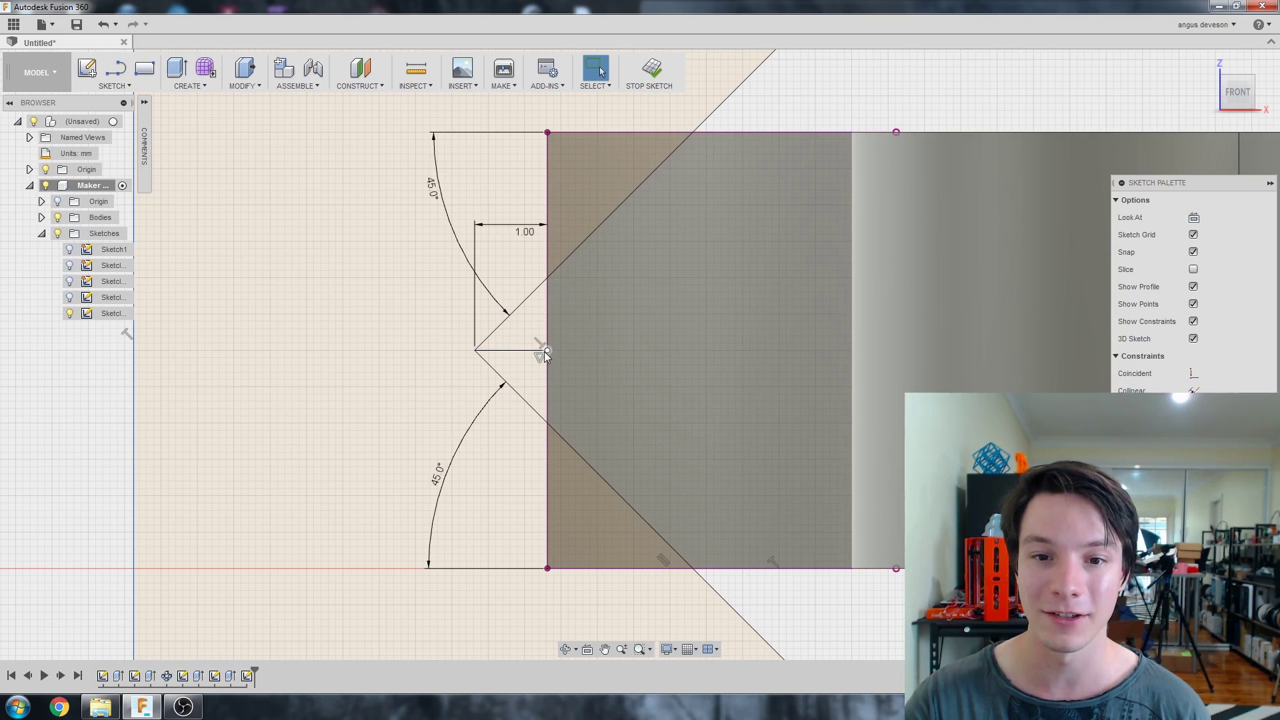
Extend the upper slanted line slightly past the coin's top and move the profile's upper outer corner further away from the coin
scroll(579, 307, down, 2)
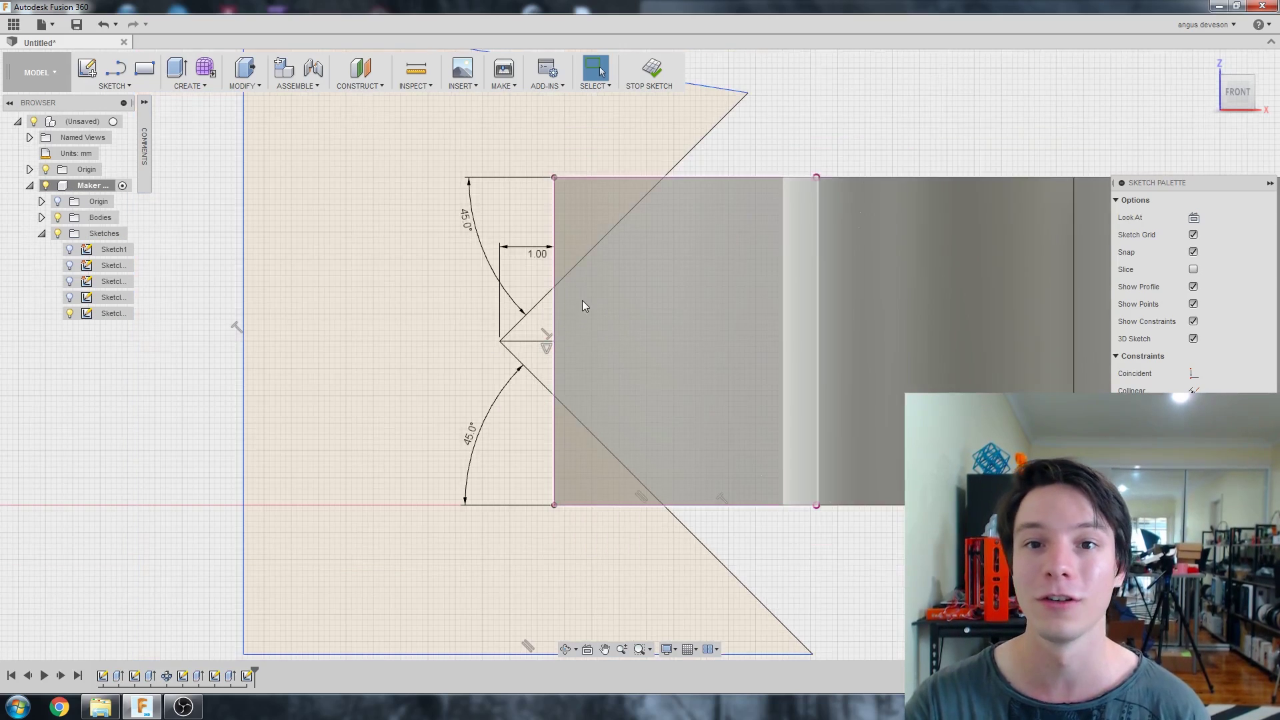
scroll(587, 297, down, 3)
scroll(686, 221, up, 2)
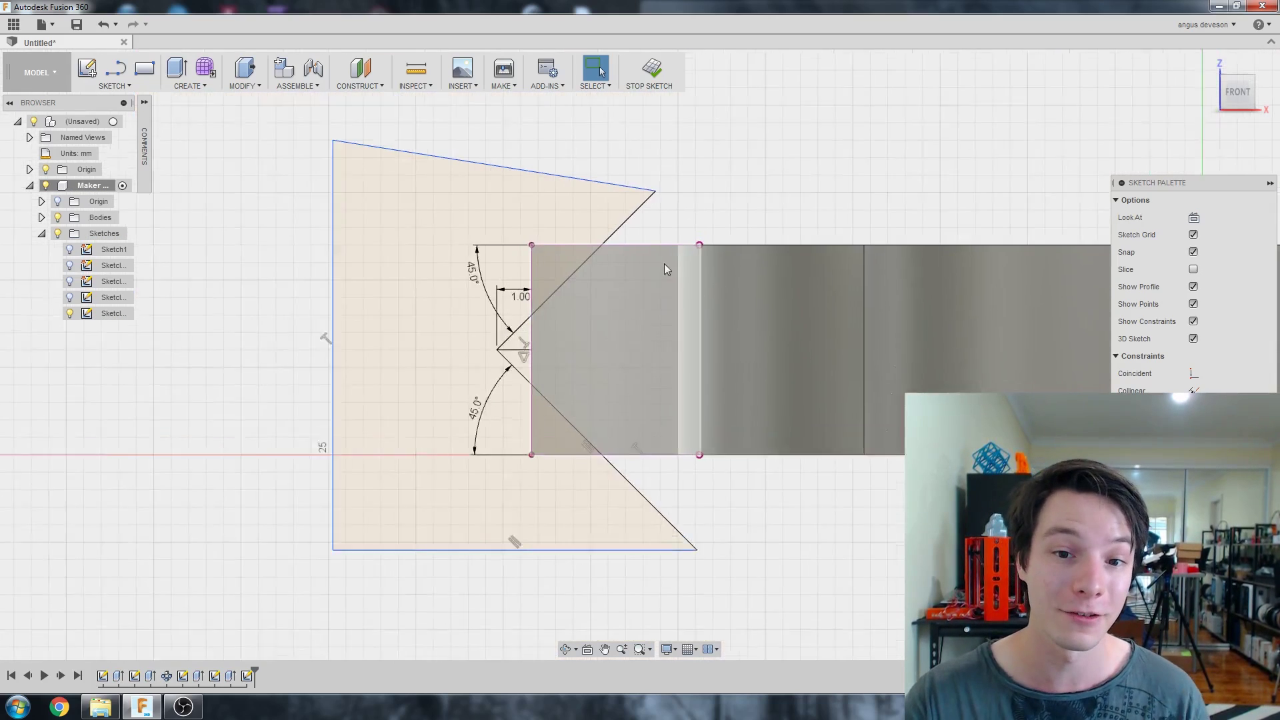
scroll(664, 264, up, 1)
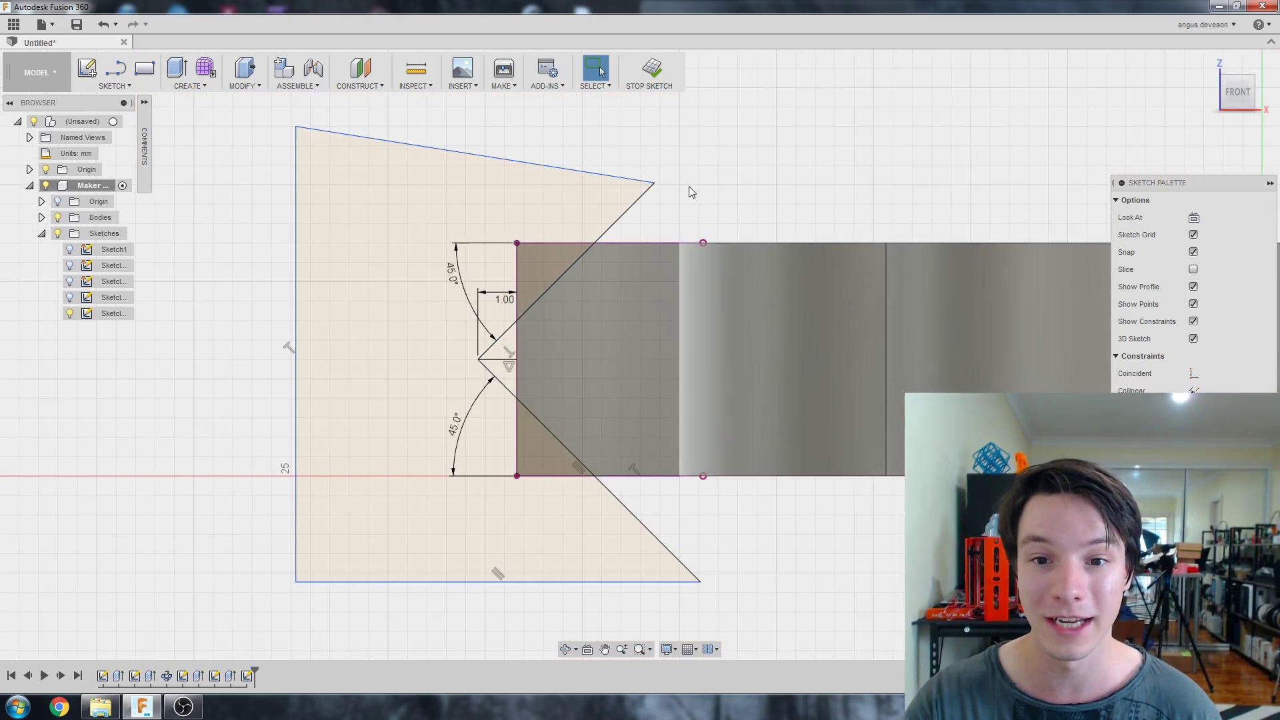
mouse_move(655, 183)
mouse_down()
mouse_move(714, 100)
mouse_move(808, 86)
mouse_move(678, 206)
mouse_up()
scroll(740, 186, down, 2)
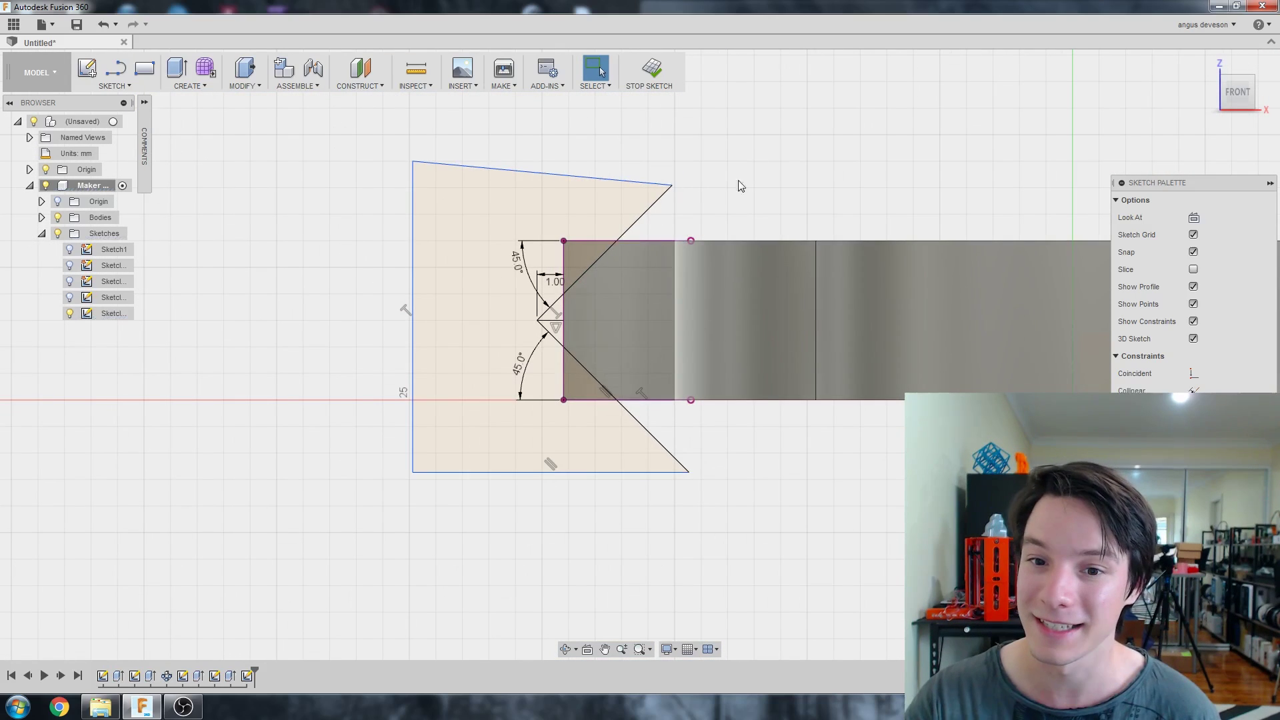
mouse_move(413, 161)
mouse_down()
mouse_move(450, 101)
mouse_move(376, 149)
mouse_up()
scroll(430, 240, down, 2)
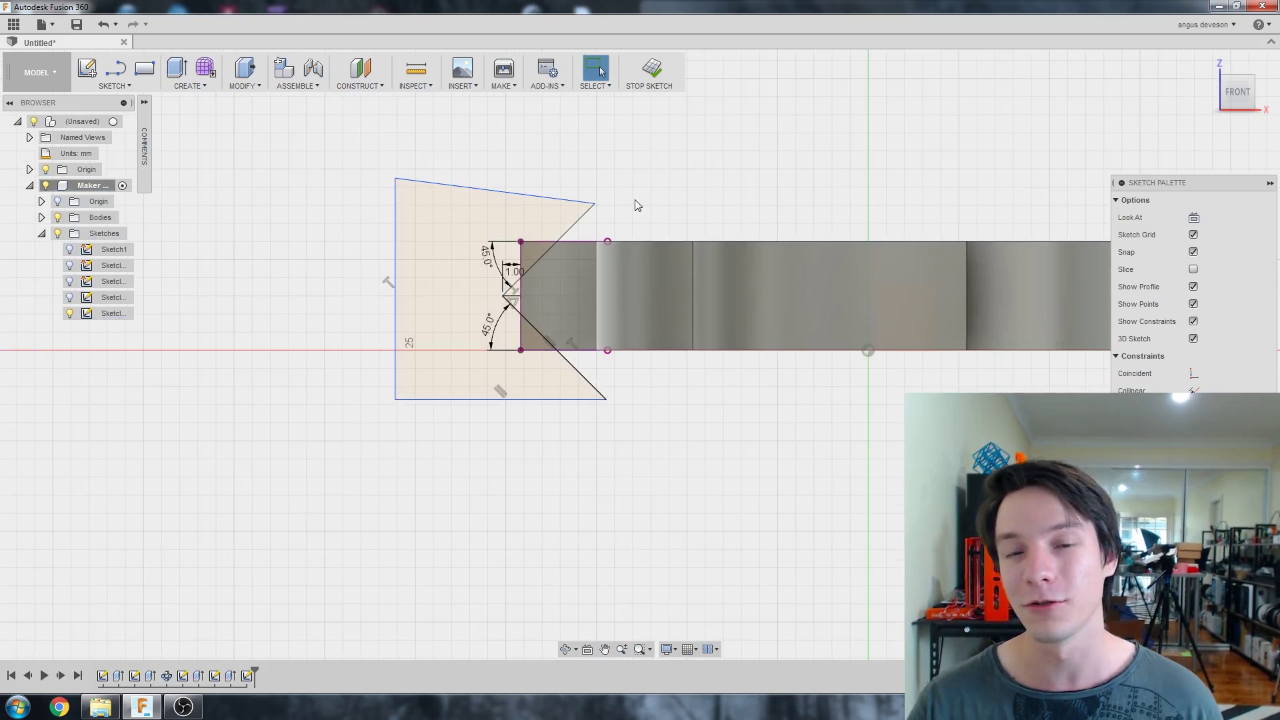
scroll(513, 254, up, 2)
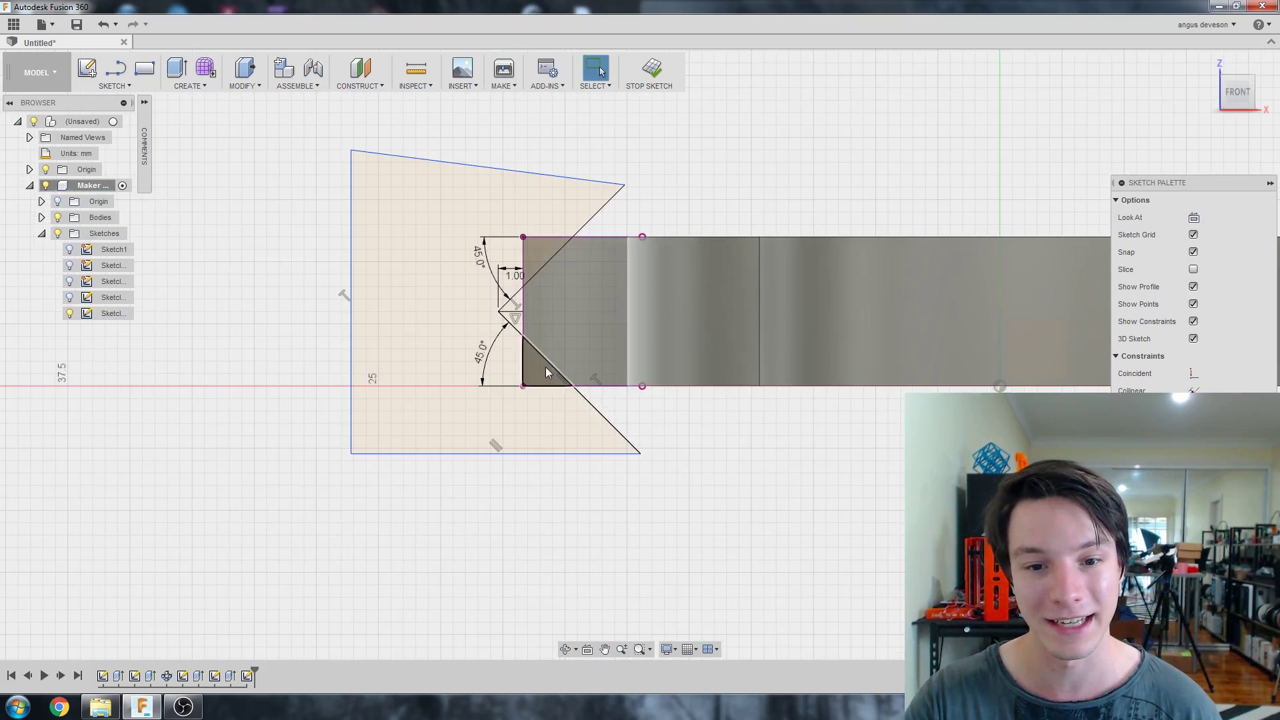
scroll(476, 274, down, 2)
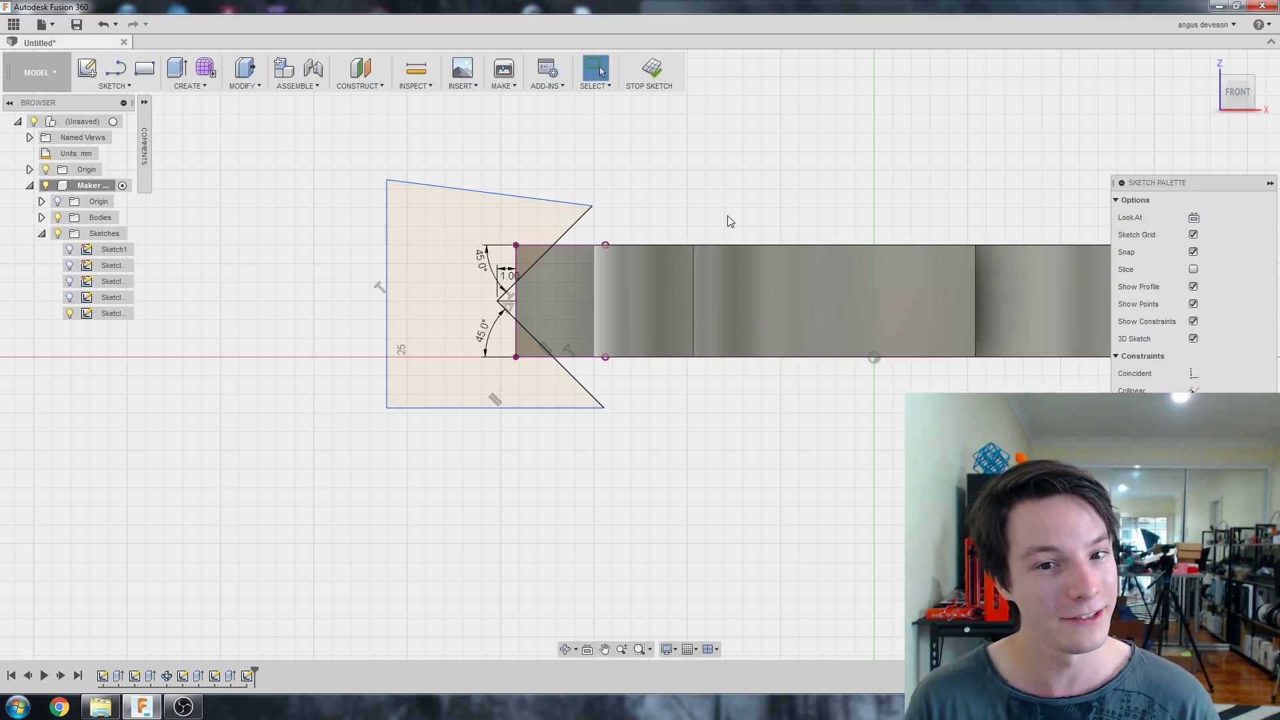
scroll(674, 203, up, 2)
Finish the notch profile sketch and turn the coin to an angled view
click(656, 72)
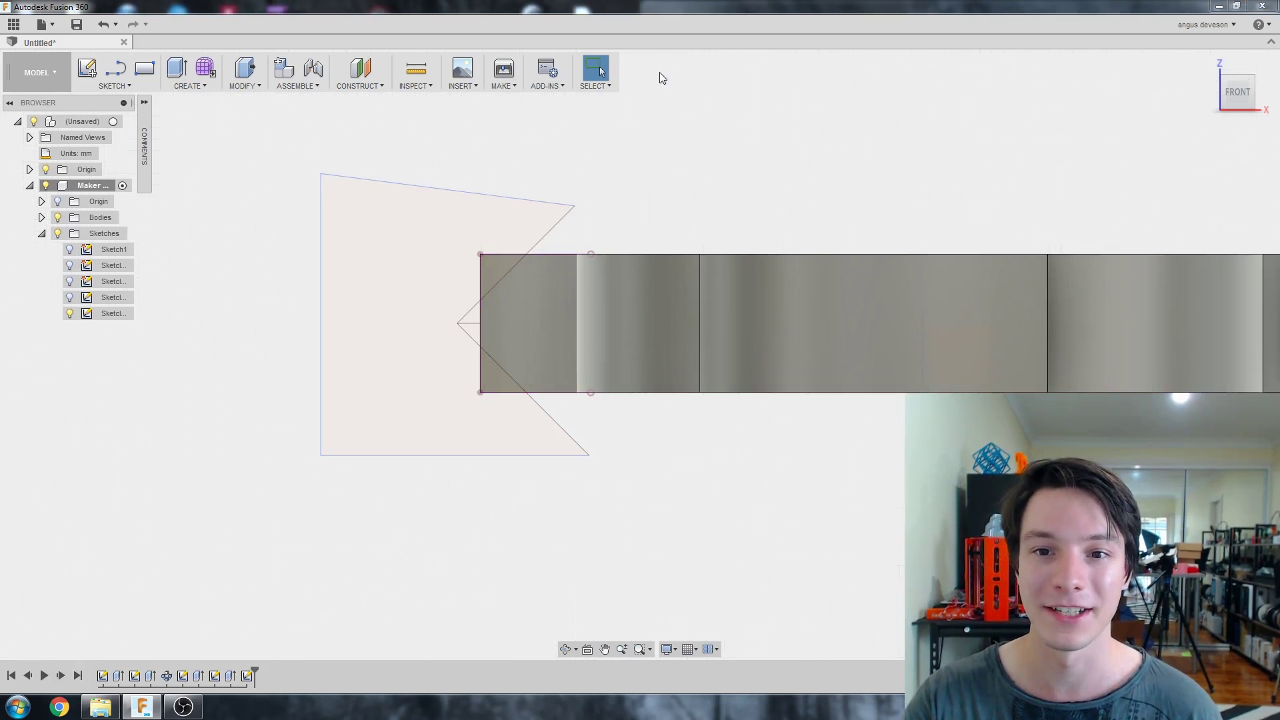
scroll(626, 271, down, 2)
shift+middle_drag(629, 276, 794, 199)
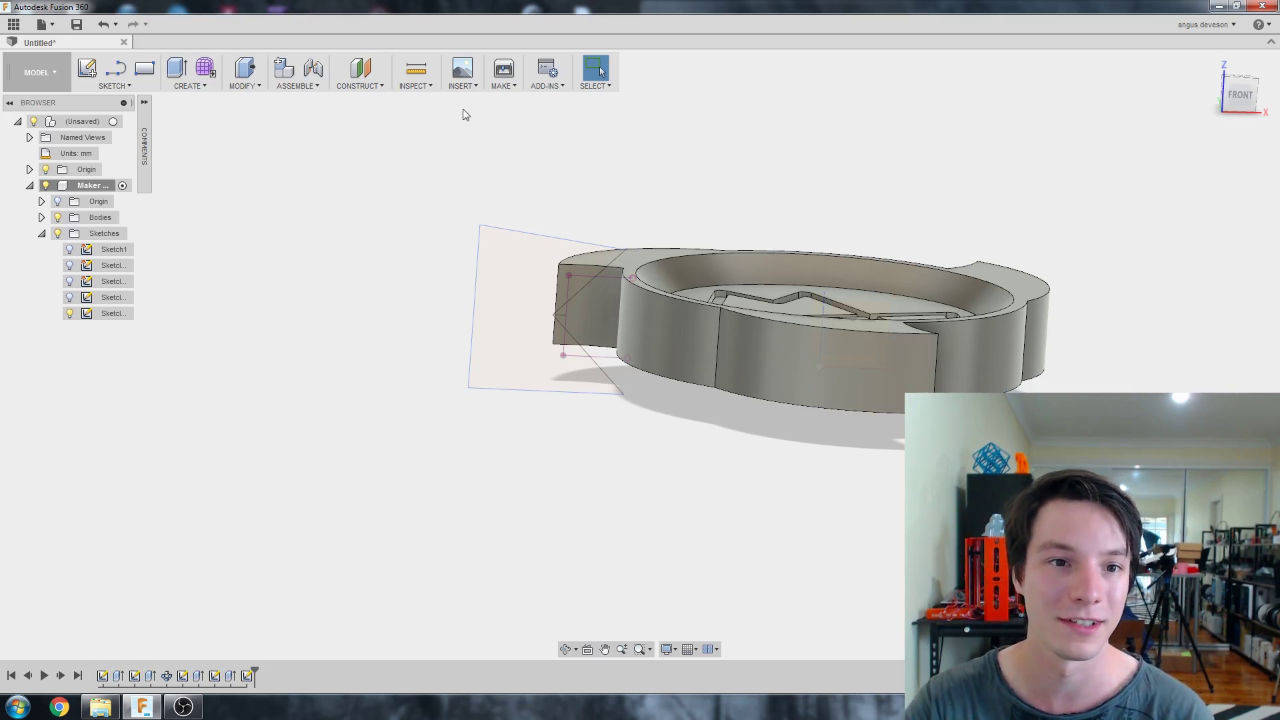
Start a Revolve using the notch sketch's large outer region and the two corner regions above and below the V tip as profiles
click(189, 85)
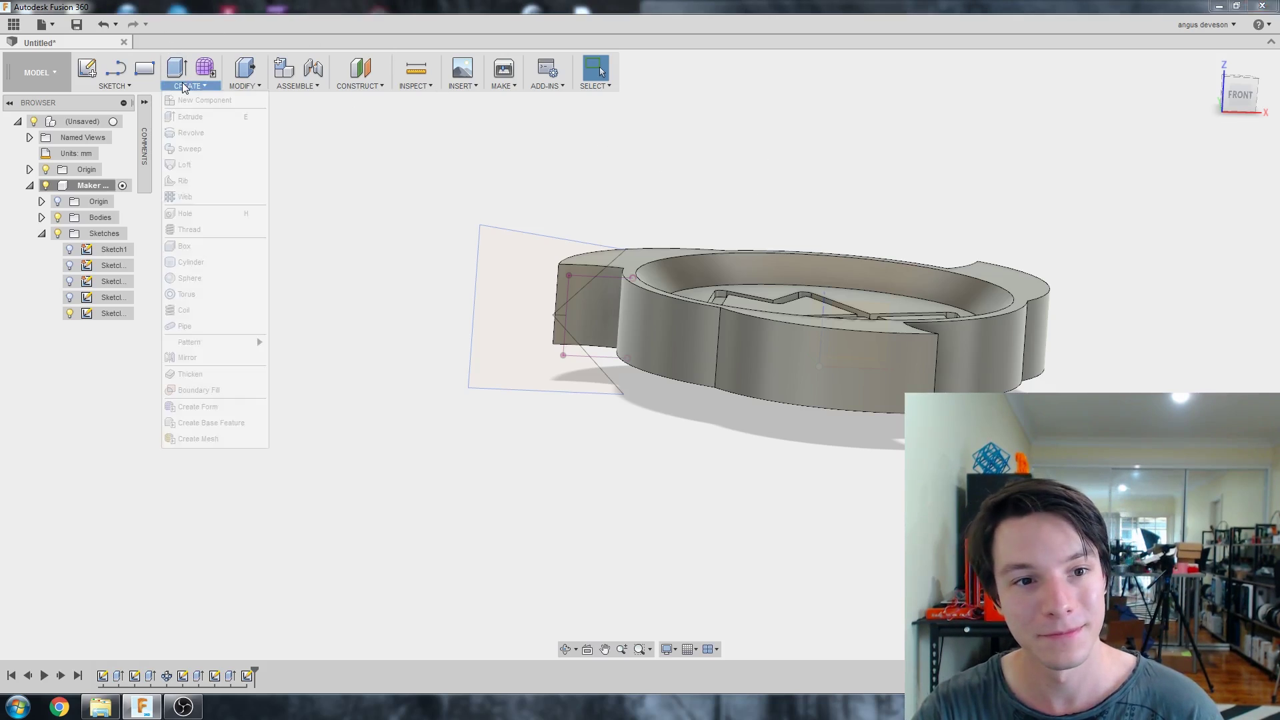
click(207, 142)
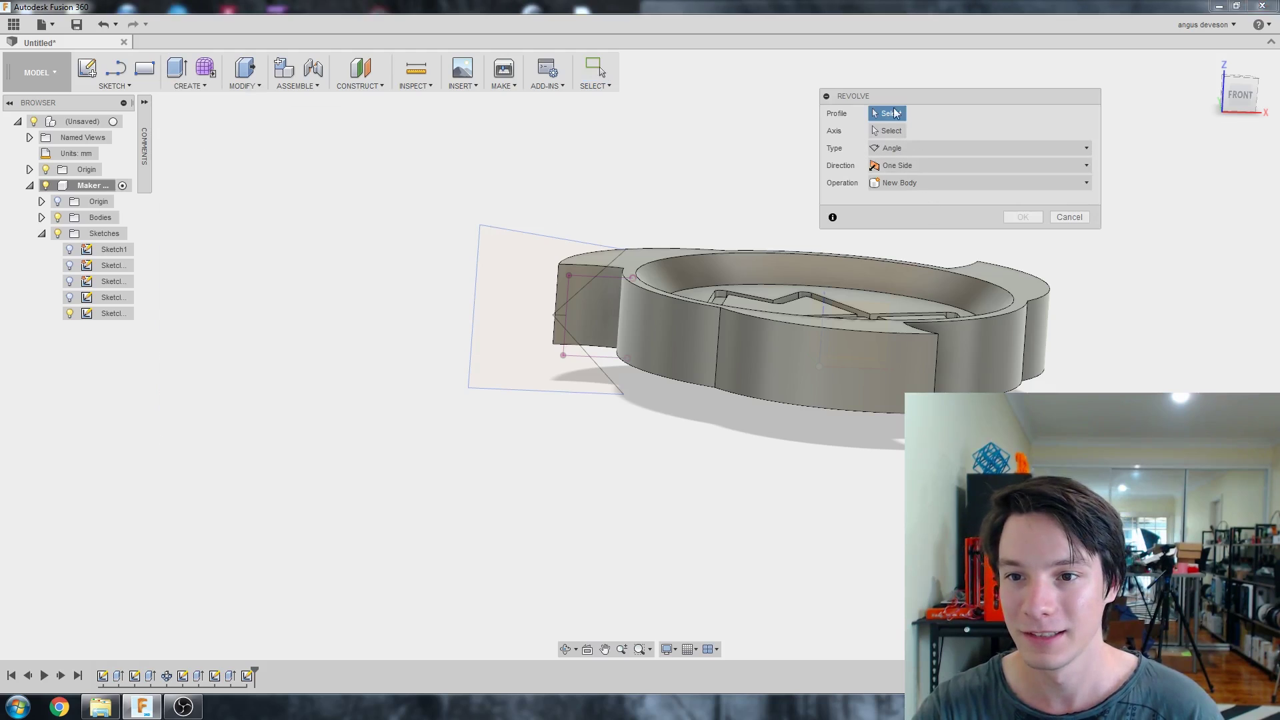
scroll(507, 316, up, 5)
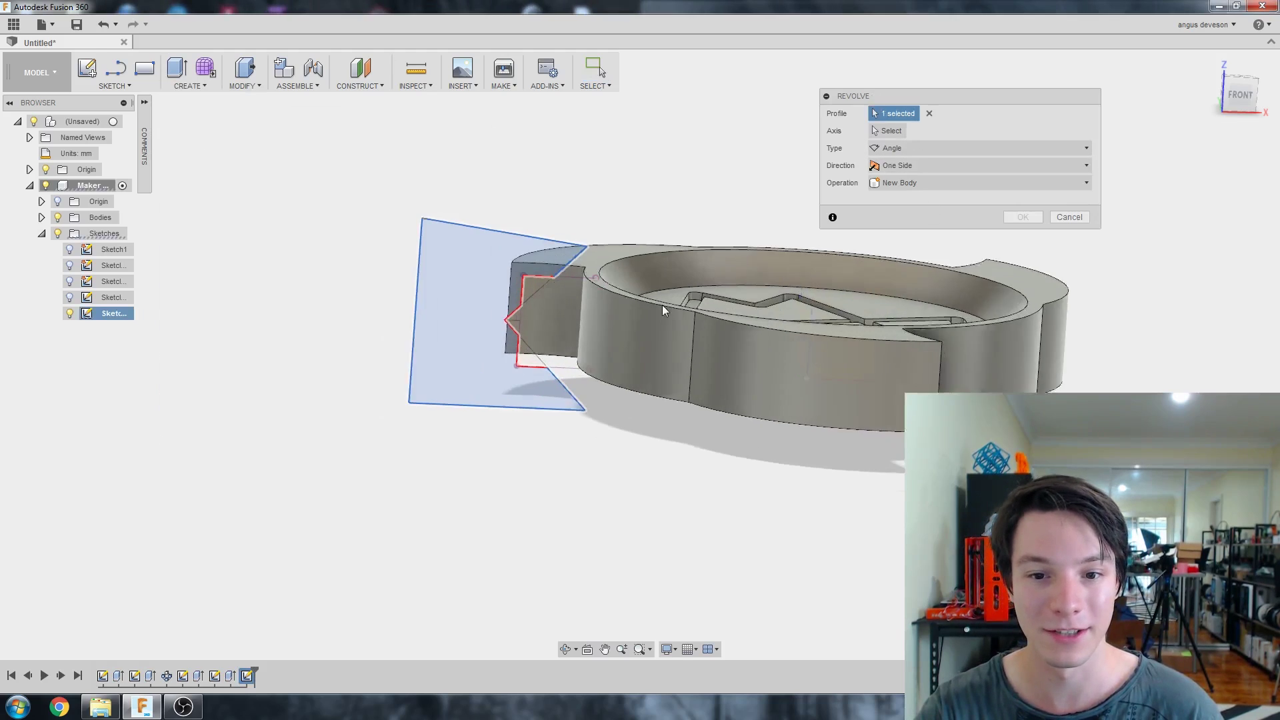
click(464, 272)
click(463, 268)
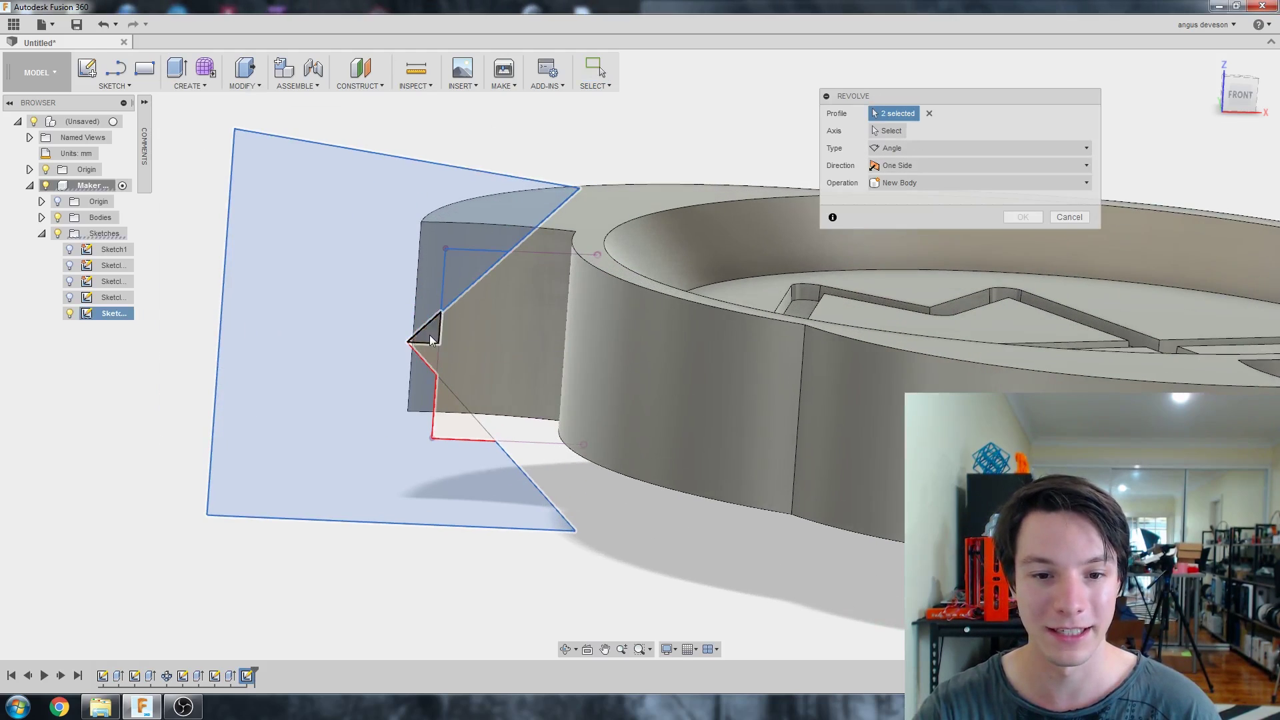
click(430, 334)
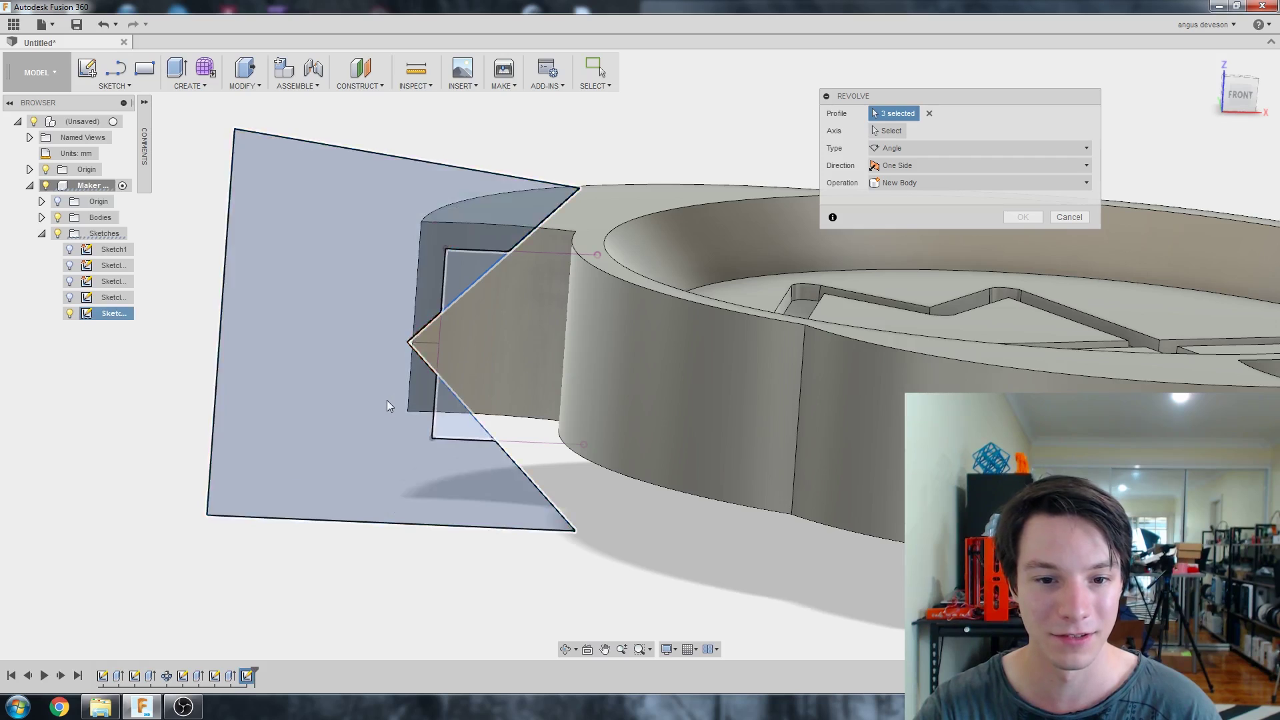
shift+middle_drag(387, 400, 367, 381)
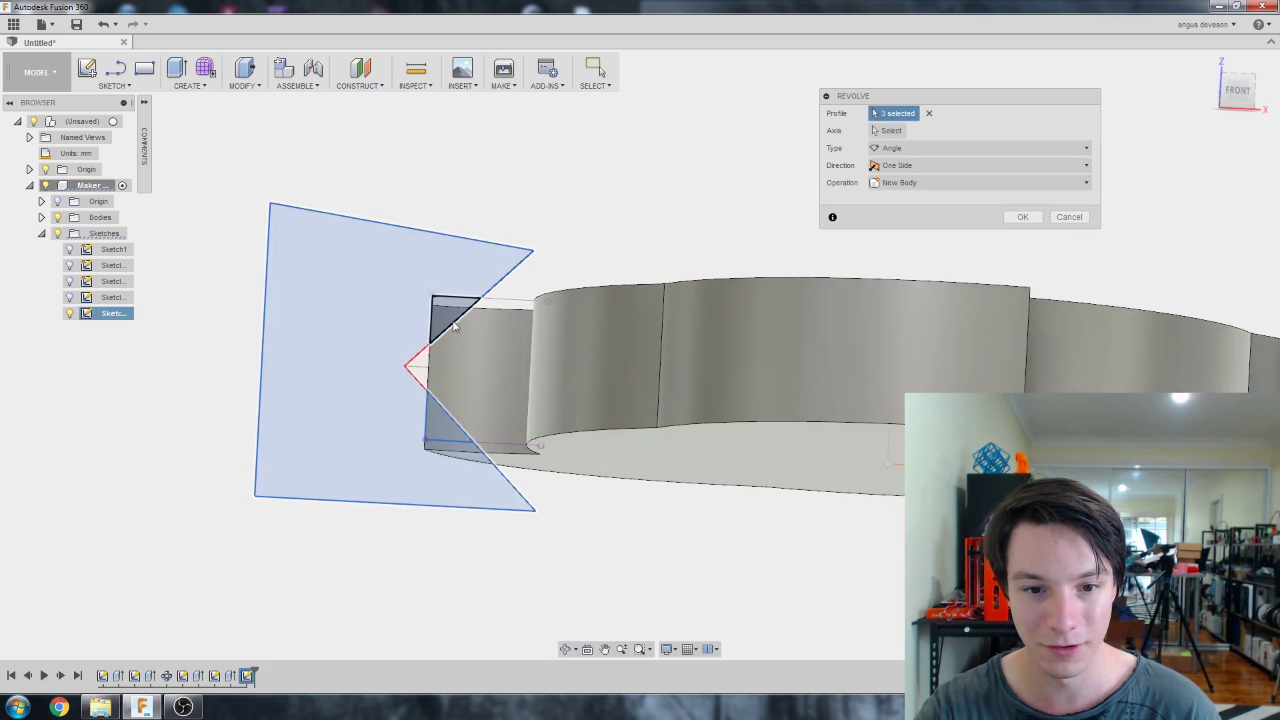
scroll(138, 509, down, 3)
mouse_move(138, 508)
shift+middle_down()
mouse_move(104, 514)
mouse_move(135, 503)
shift+middle_up()
scroll(199, 513, down, 3)
shift+middle_drag(465, 515, 566, 432)
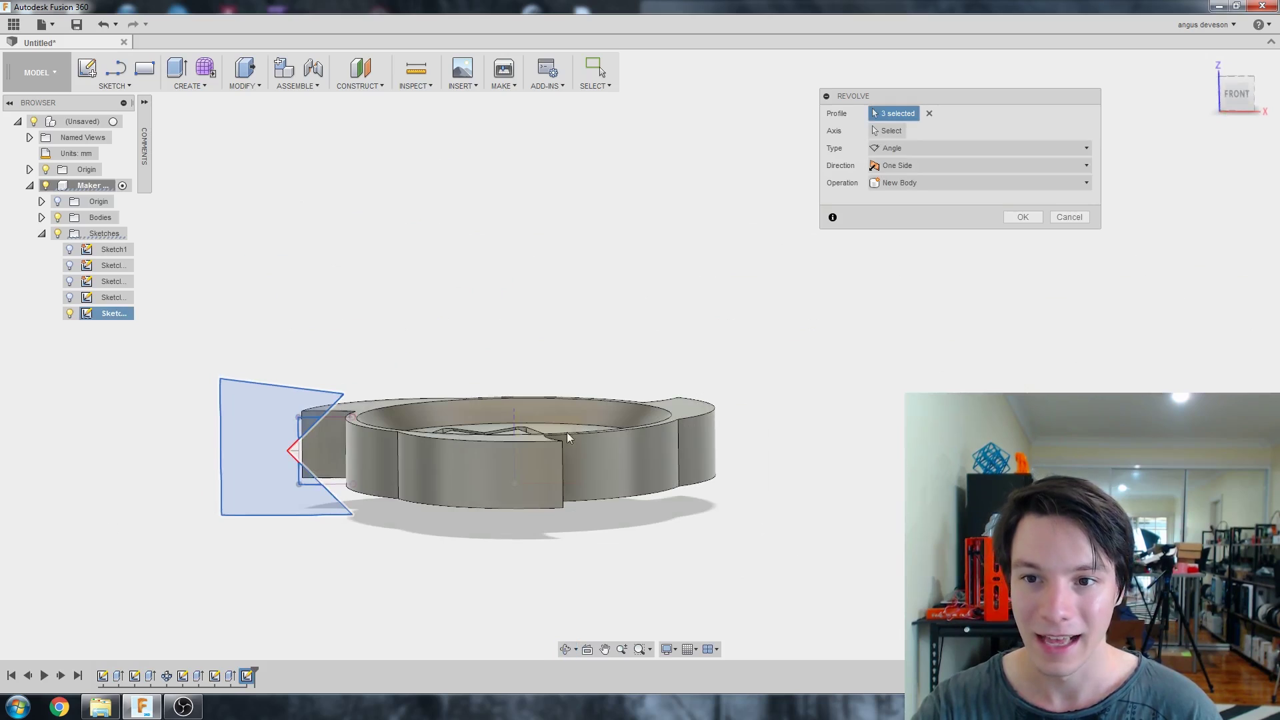
Revolve the selected notch profiles 360° around the coin's vertical Z axis as a Cut to bevel the outer edges
click(887, 131)
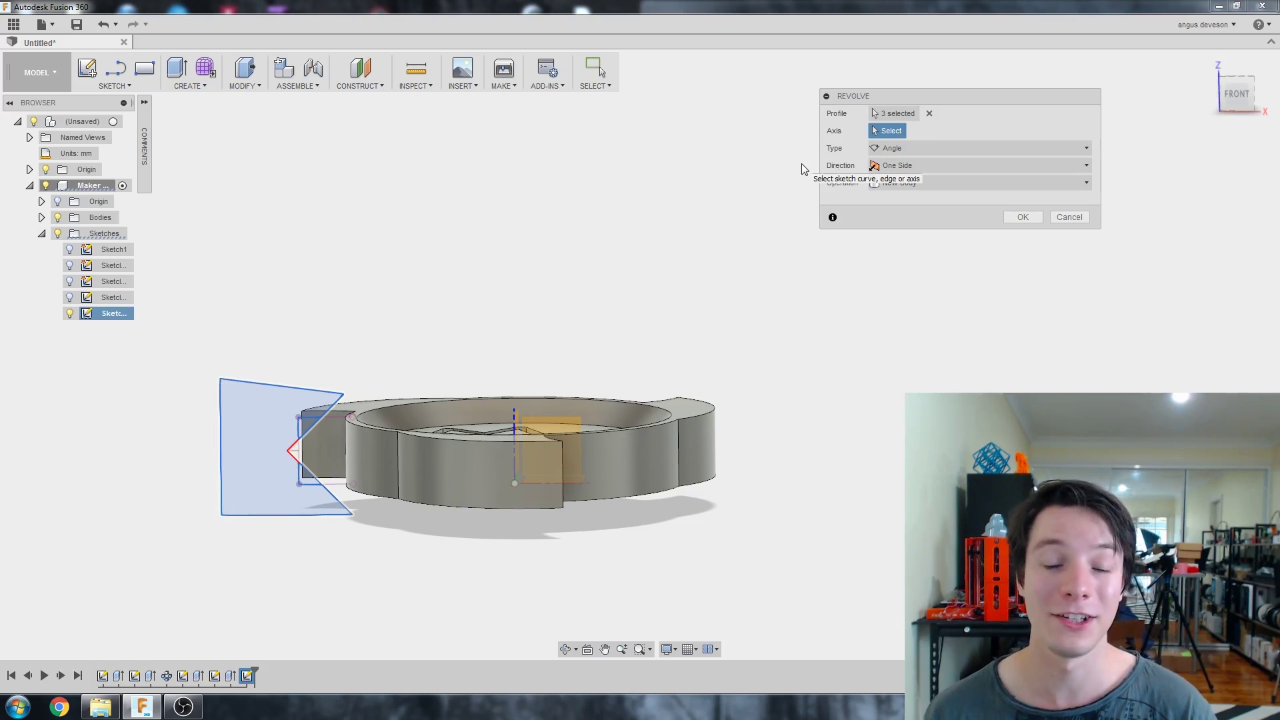
scroll(562, 374, up, 1)
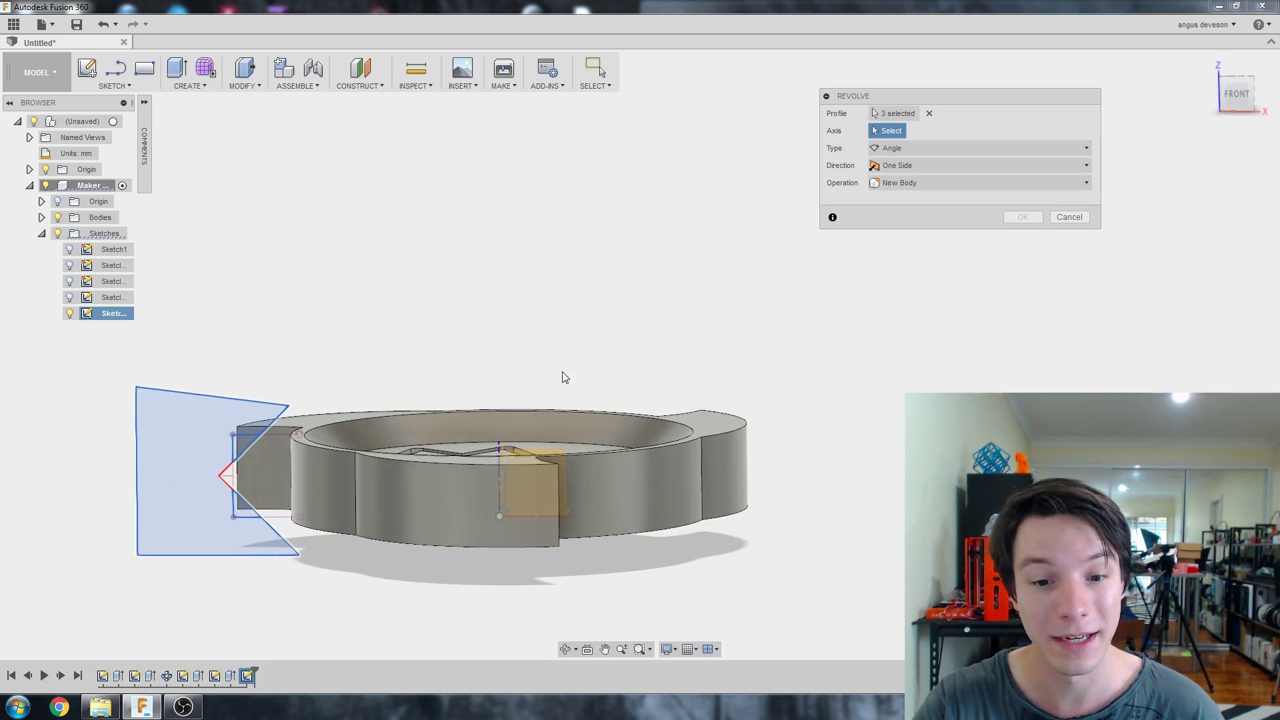
shift+middle_drag(499, 487, 509, 461)
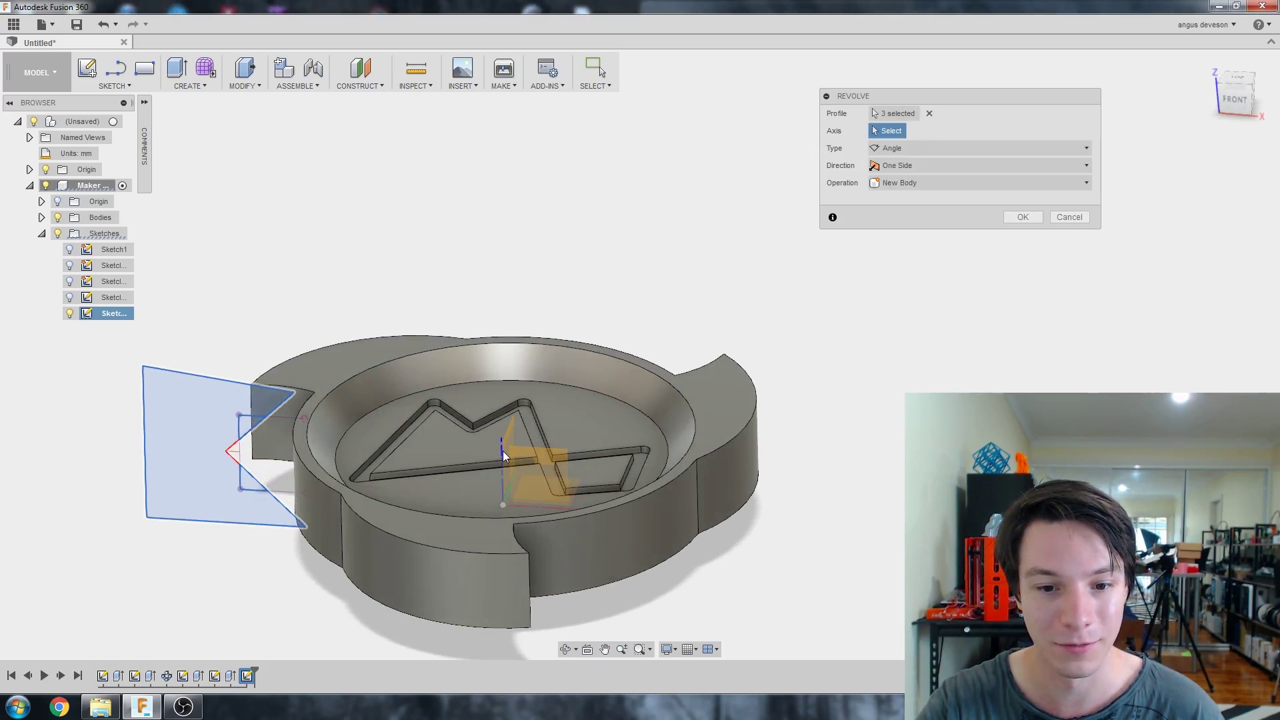
click(503, 453)
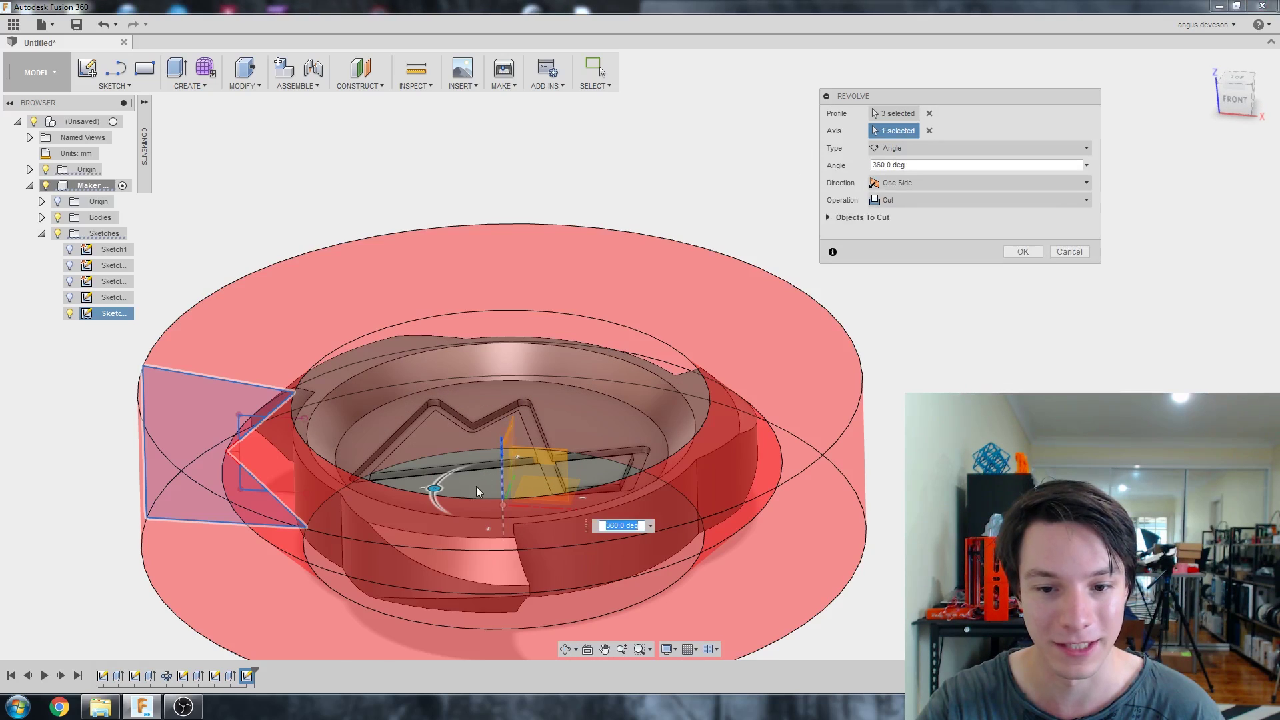
shift+middle_drag(503, 453, 440, 454)
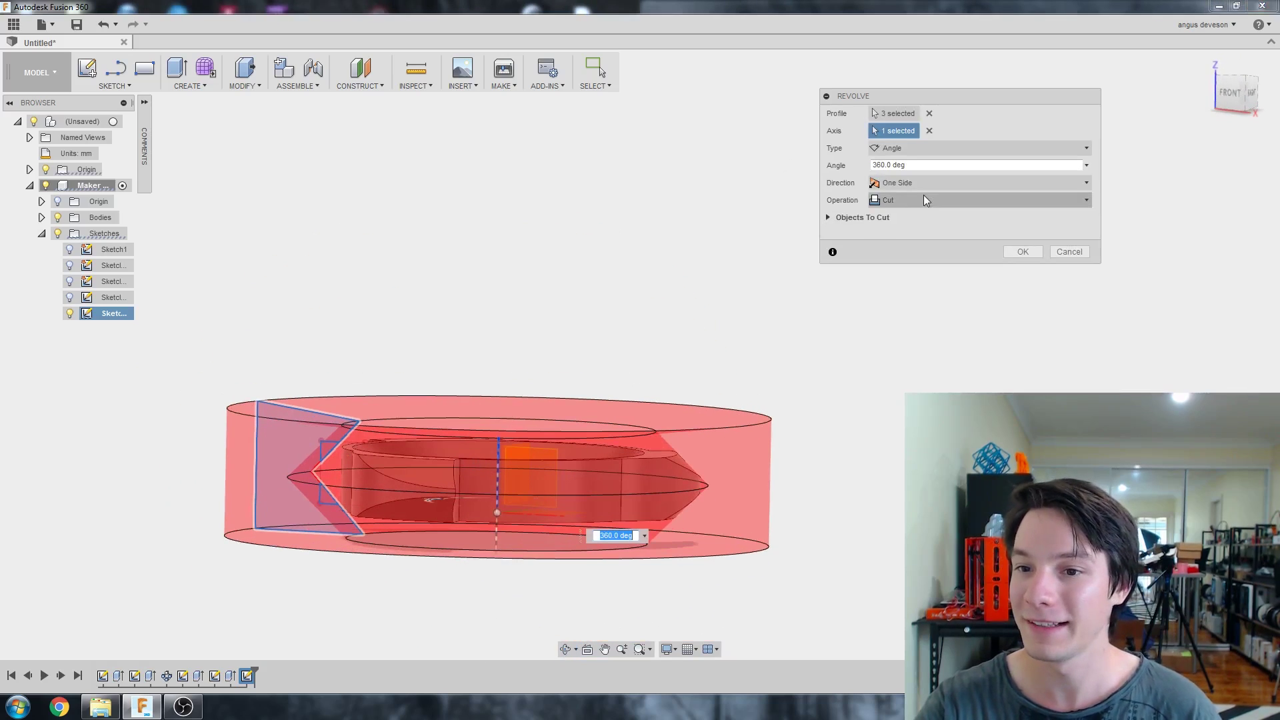
shift+middle_drag(927, 193, 937, 264)
shift+middle_drag(358, 419, 360, 404)
click(1029, 251)
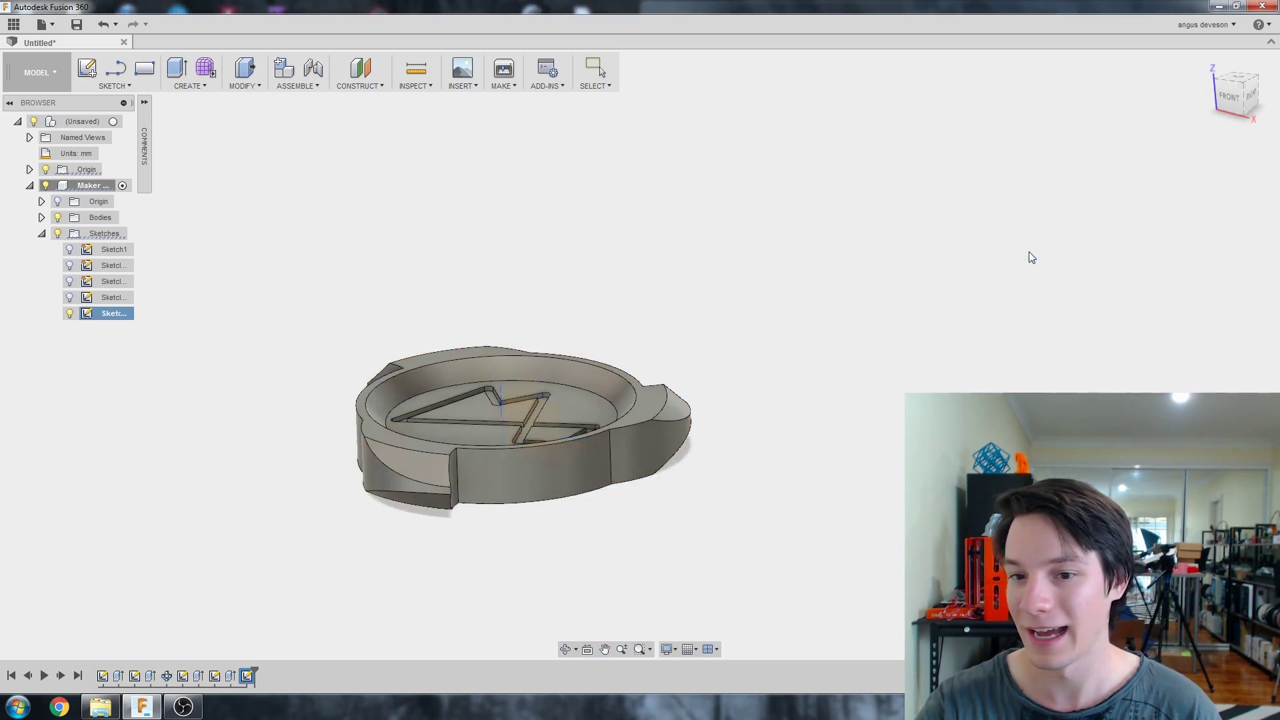
shift+middle_drag(574, 453, 658, 418)
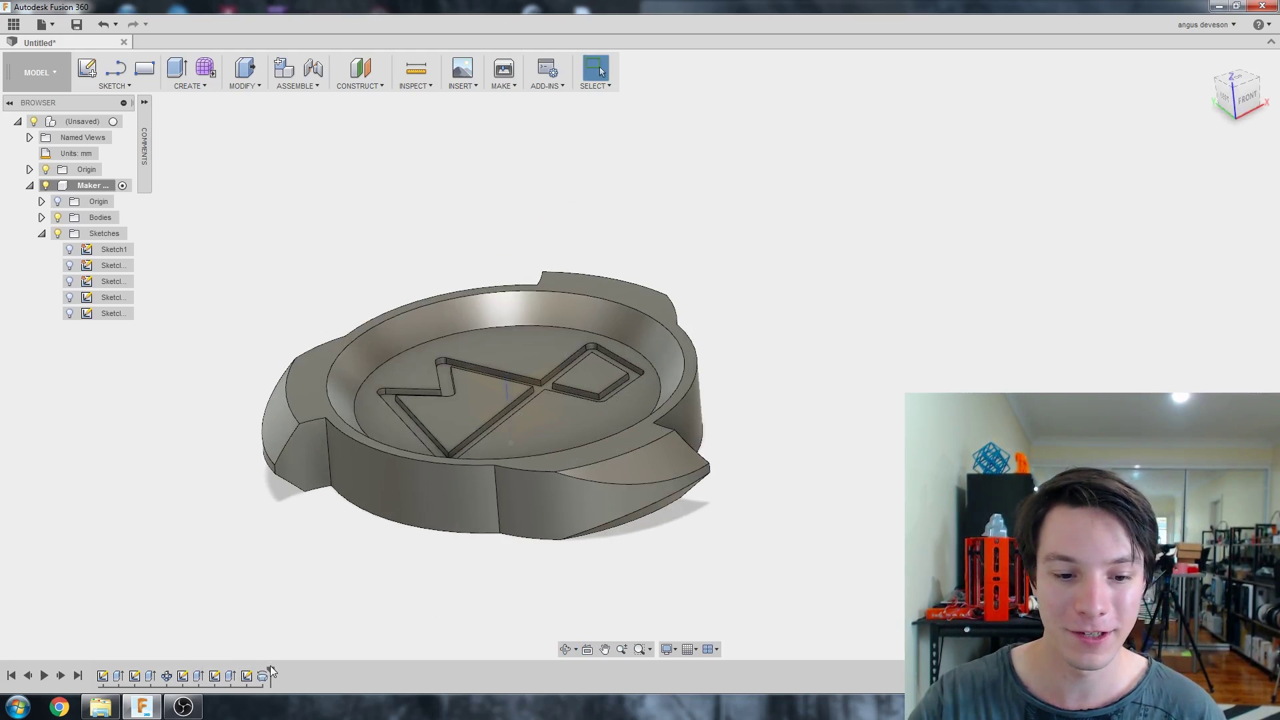
Roll the design history back to just after the first sketch and show its base circle and the component's origin
drag(270, 667, 111, 675)
click(69, 233)
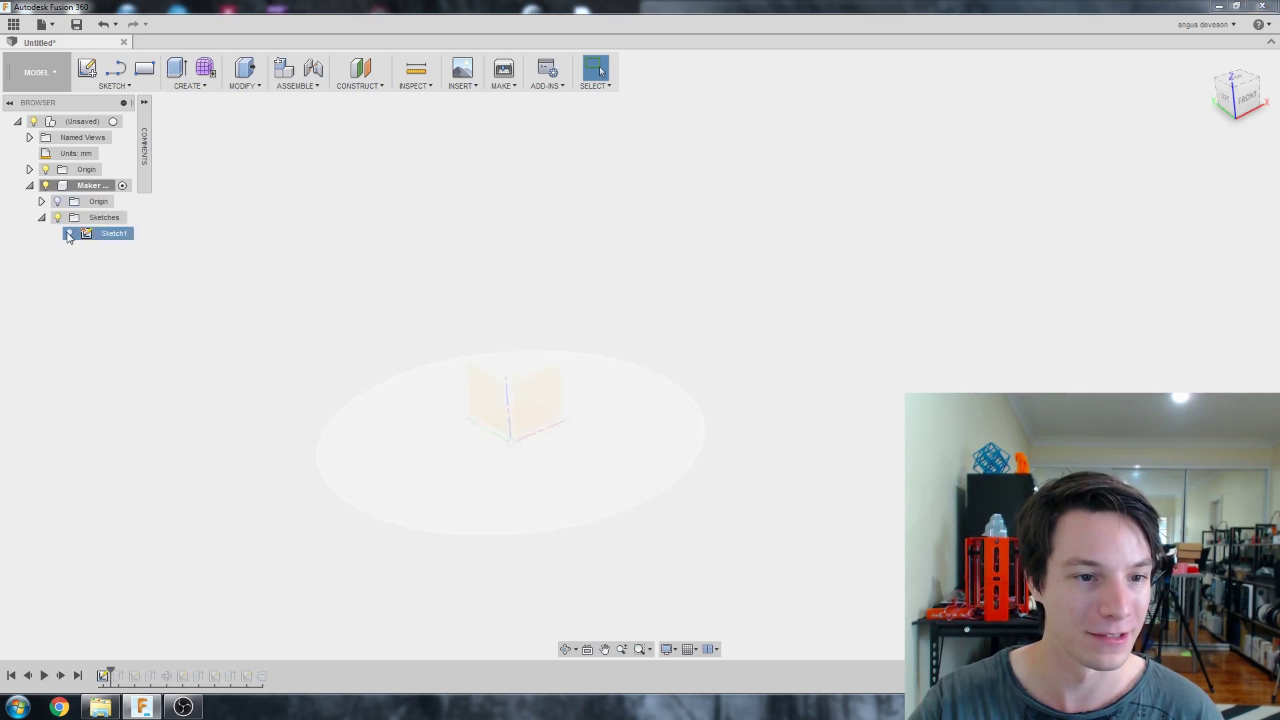
shift+middle_drag(755, 486, 734, 582)
scroll(734, 582, up, 1)
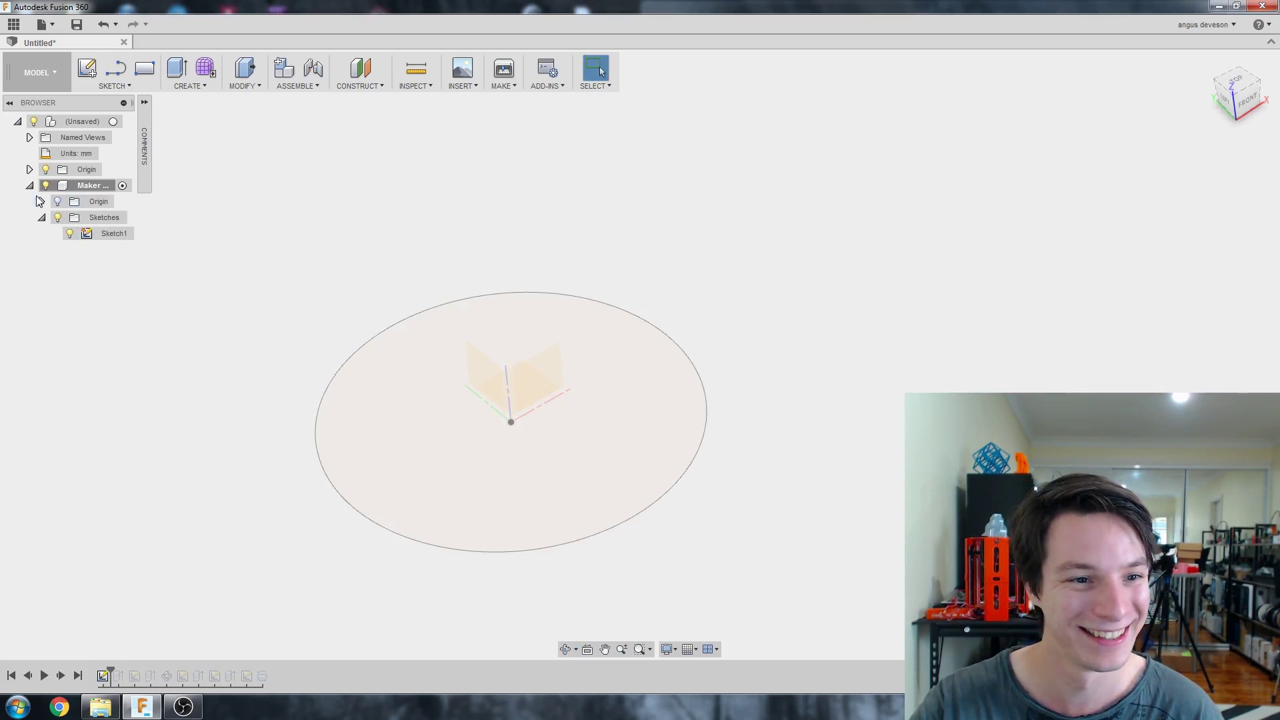
click(57, 201)
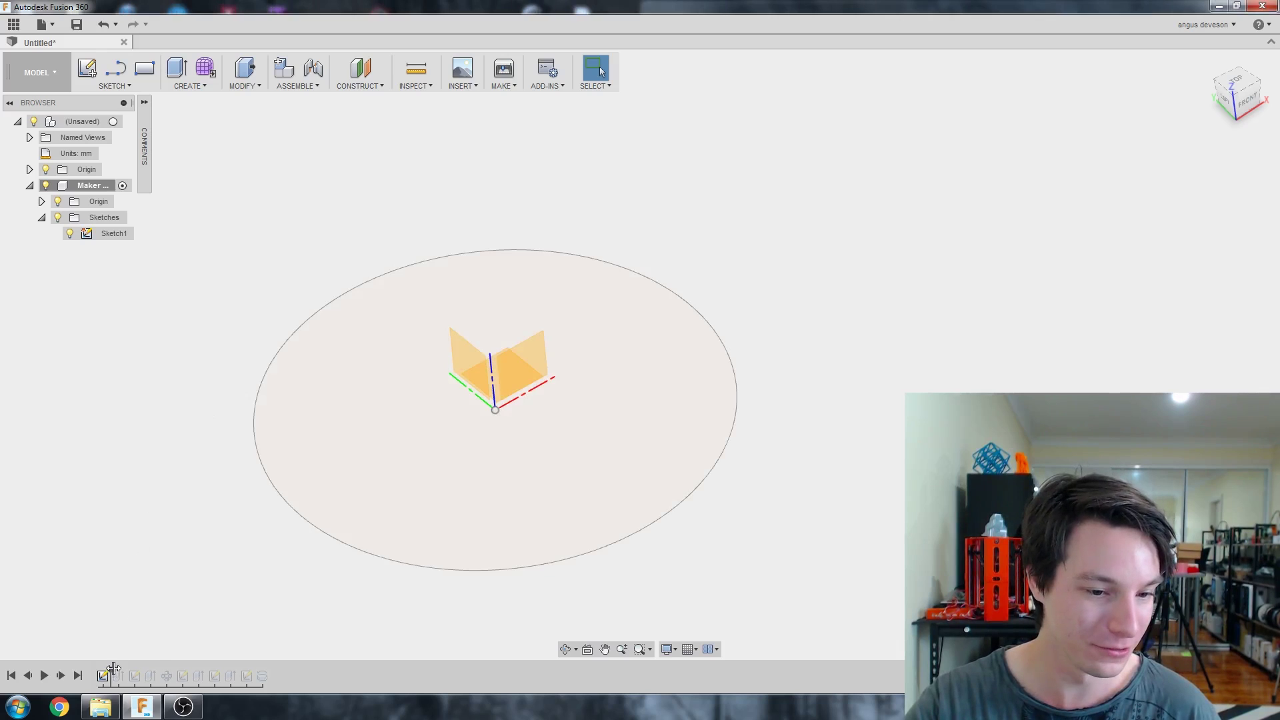
Roll the history forward past the disc extrusion to the crescent sketch and show that sketch's circles from above
drag(113, 667, 126, 669)
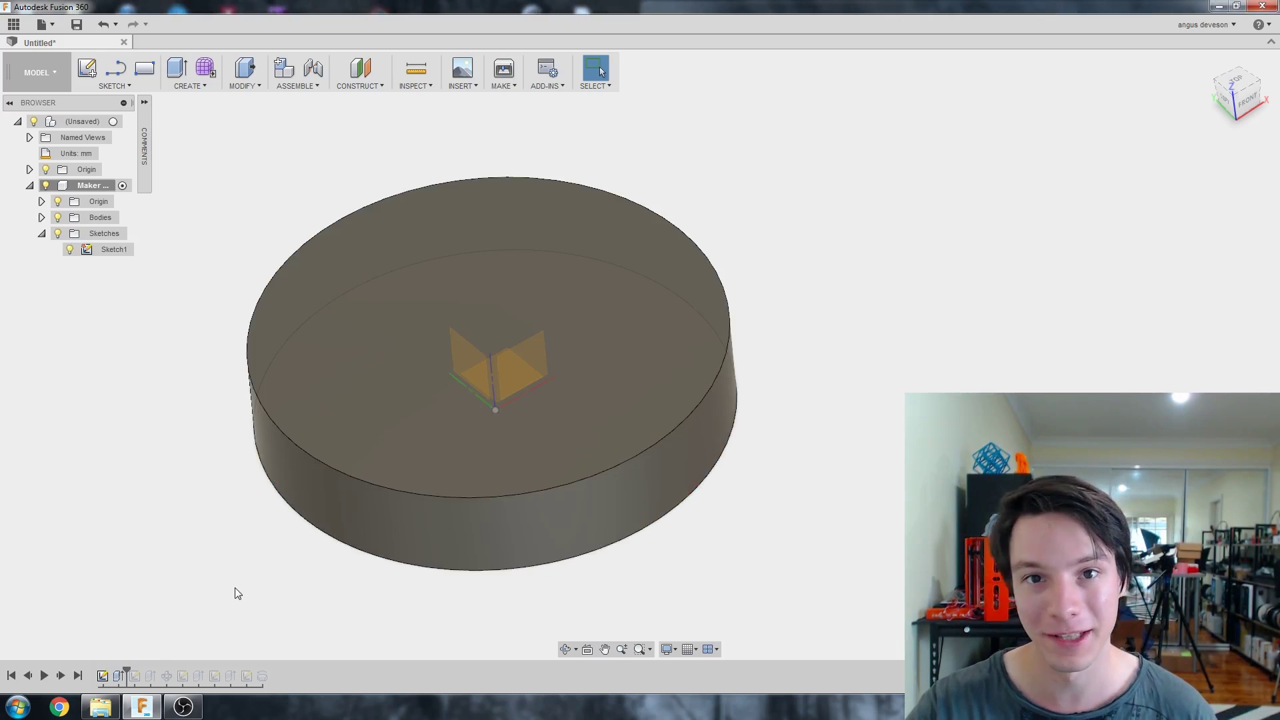
drag(125, 669, 141, 670)
scroll(356, 373, down, 2)
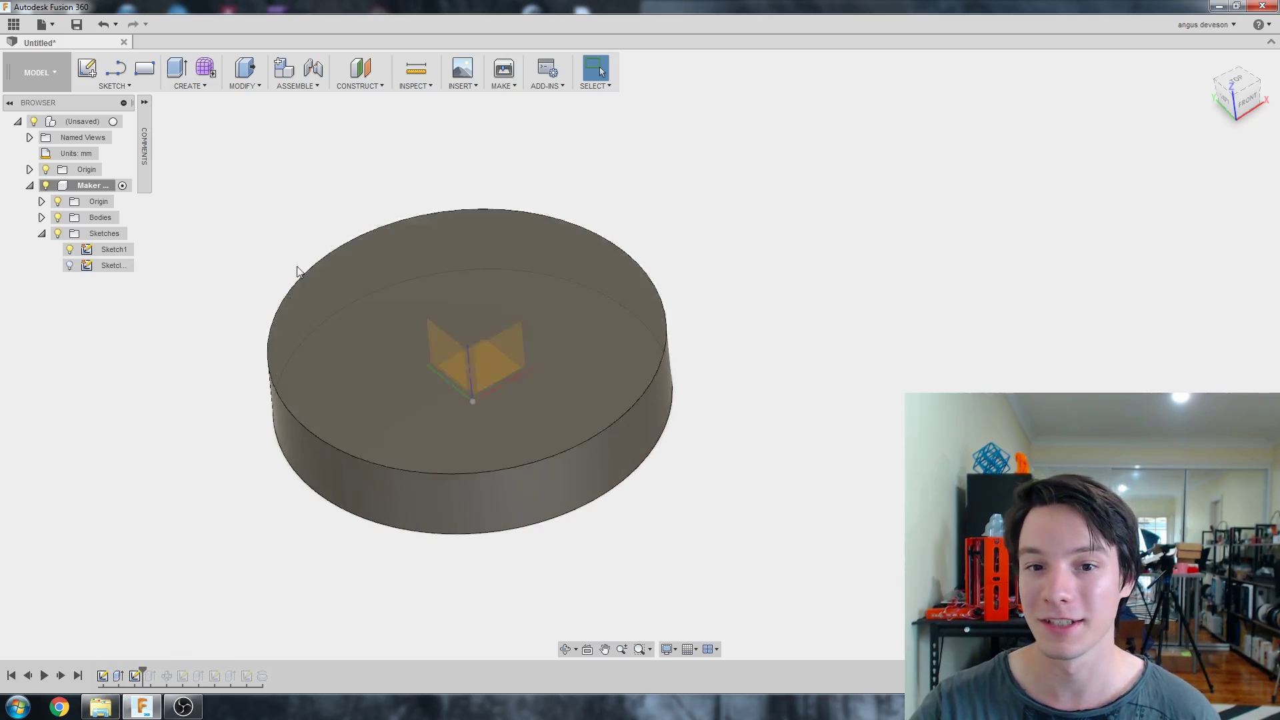
click(69, 265)
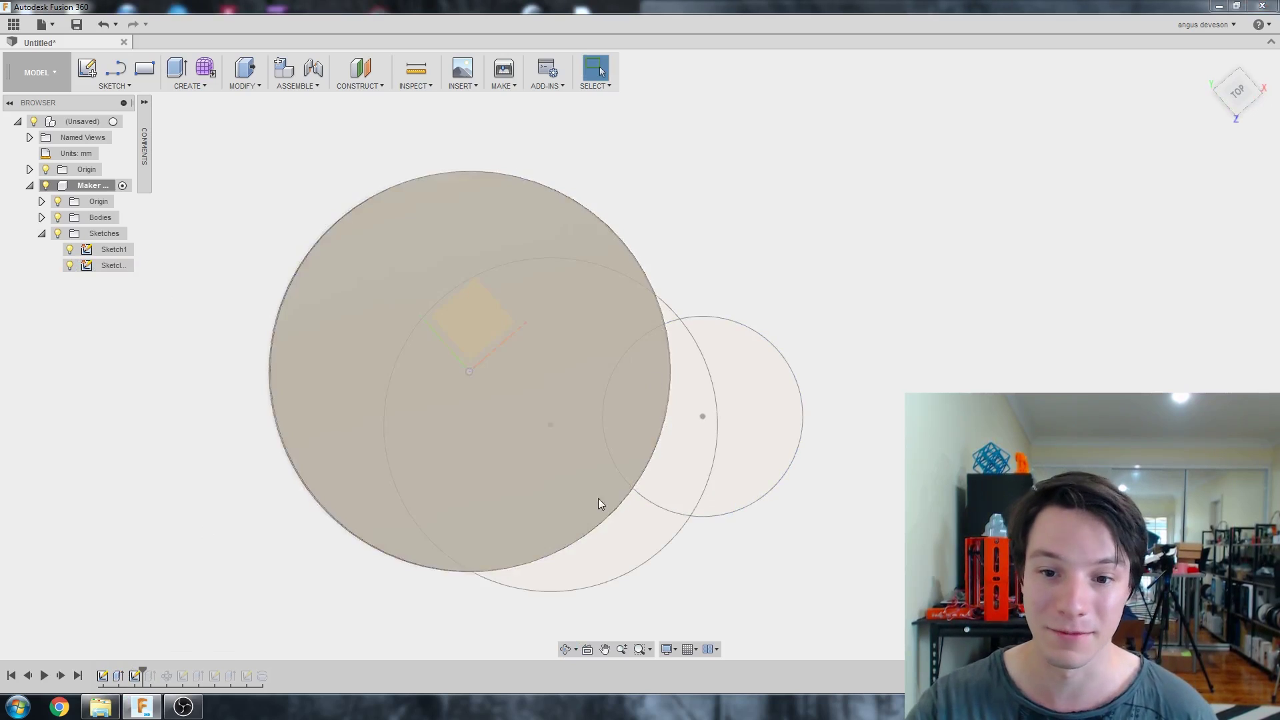
scroll(709, 460, down, 2)
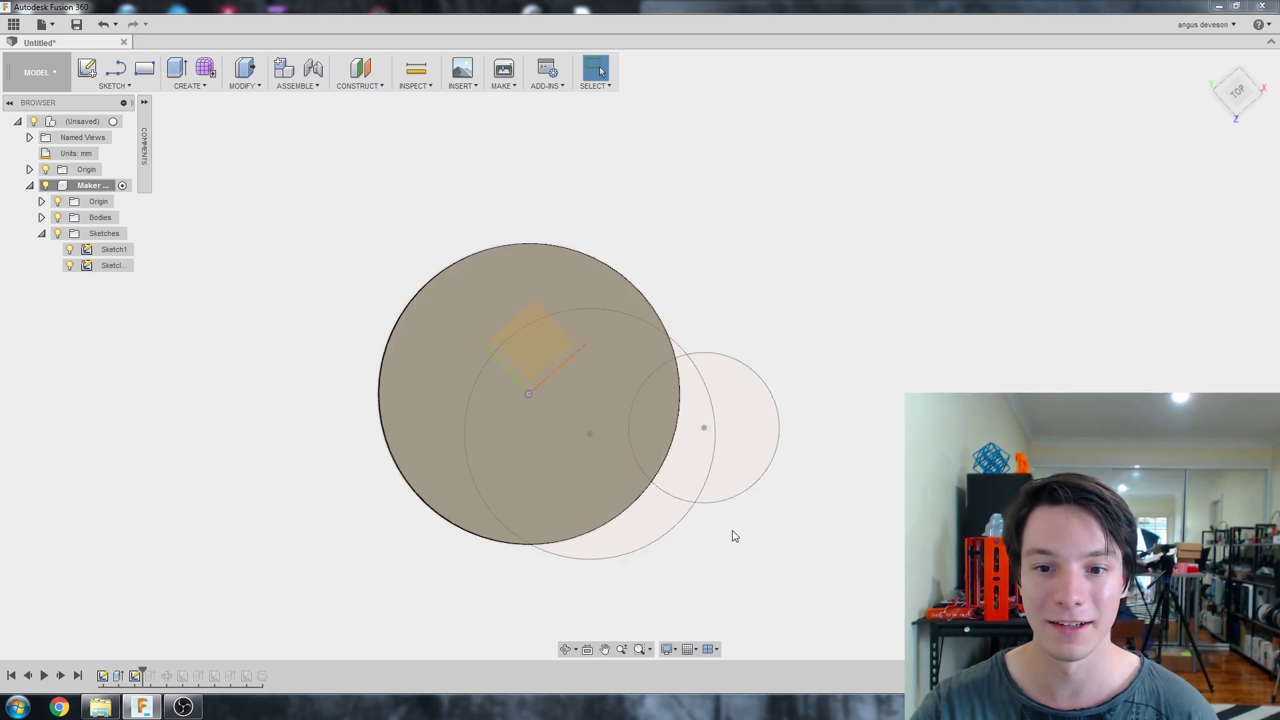
scroll(733, 535, up, 2)
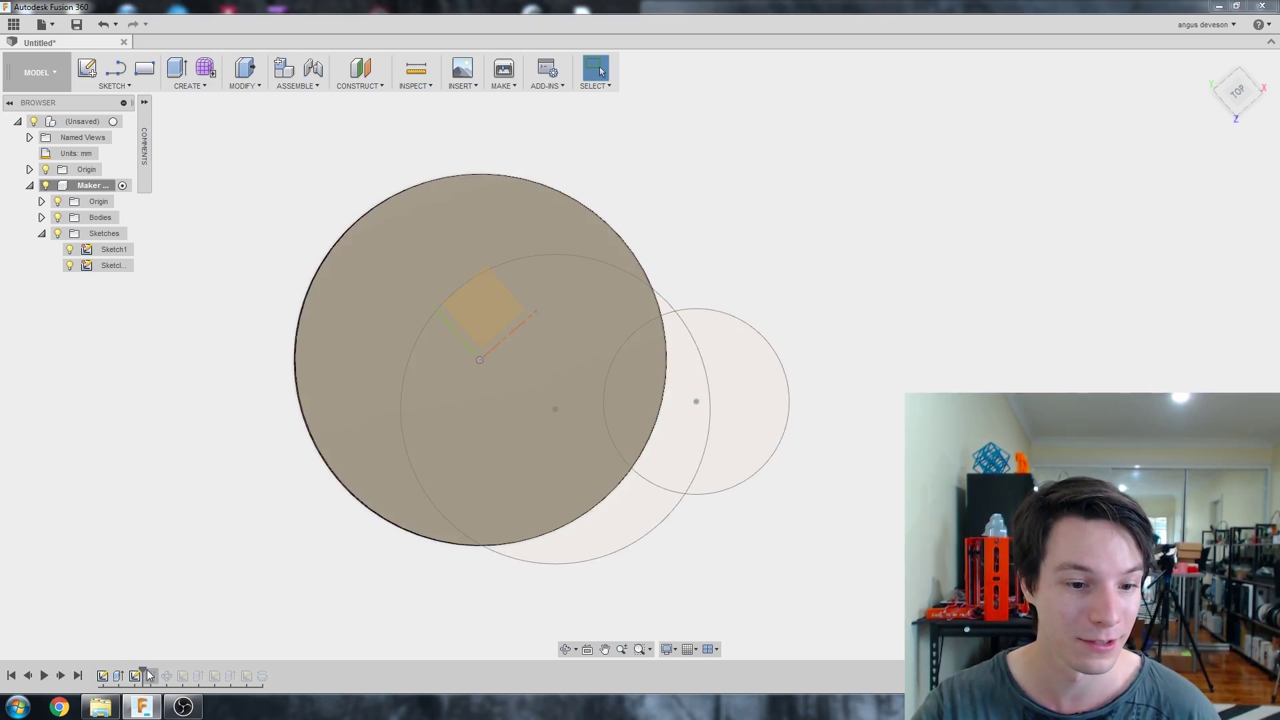
Roll the history forward through the crescent extrusion and its circular pattern, examining the coin after each feature
drag(142, 670, 161, 671)
scroll(583, 471, down, 2)
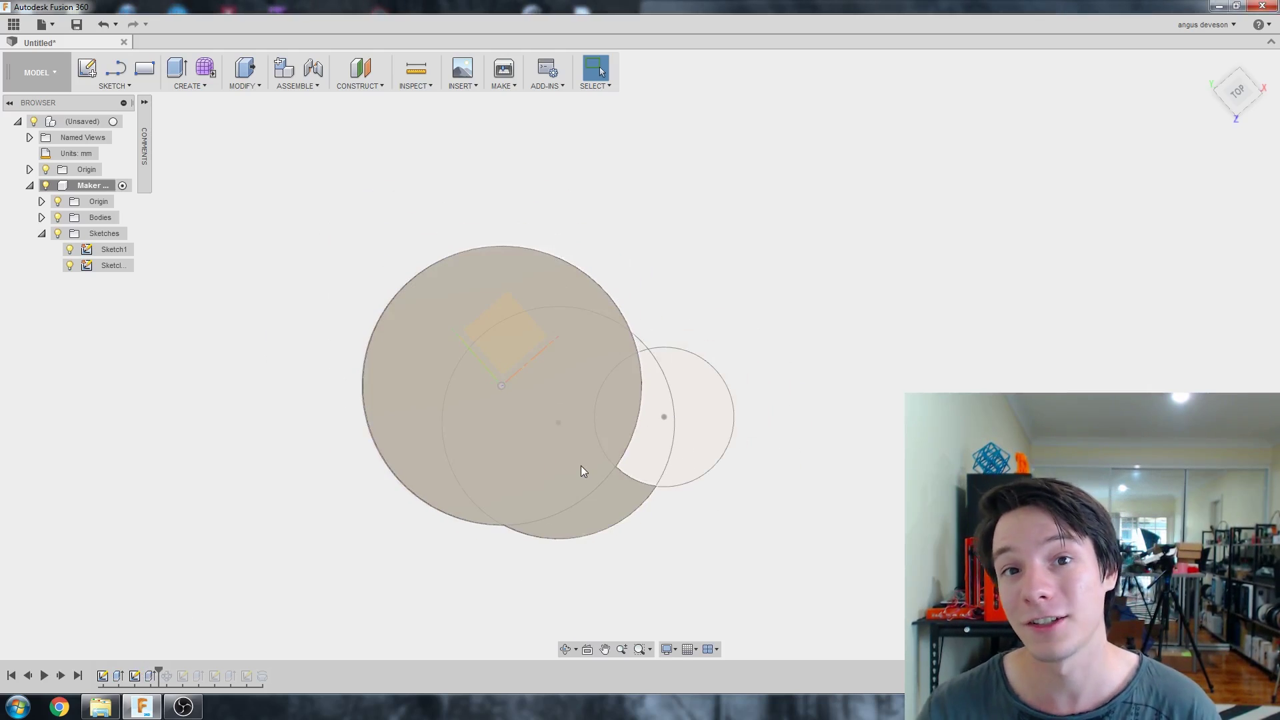
shift+middle_drag(581, 465, 575, 338)
scroll(556, 334, up, 2)
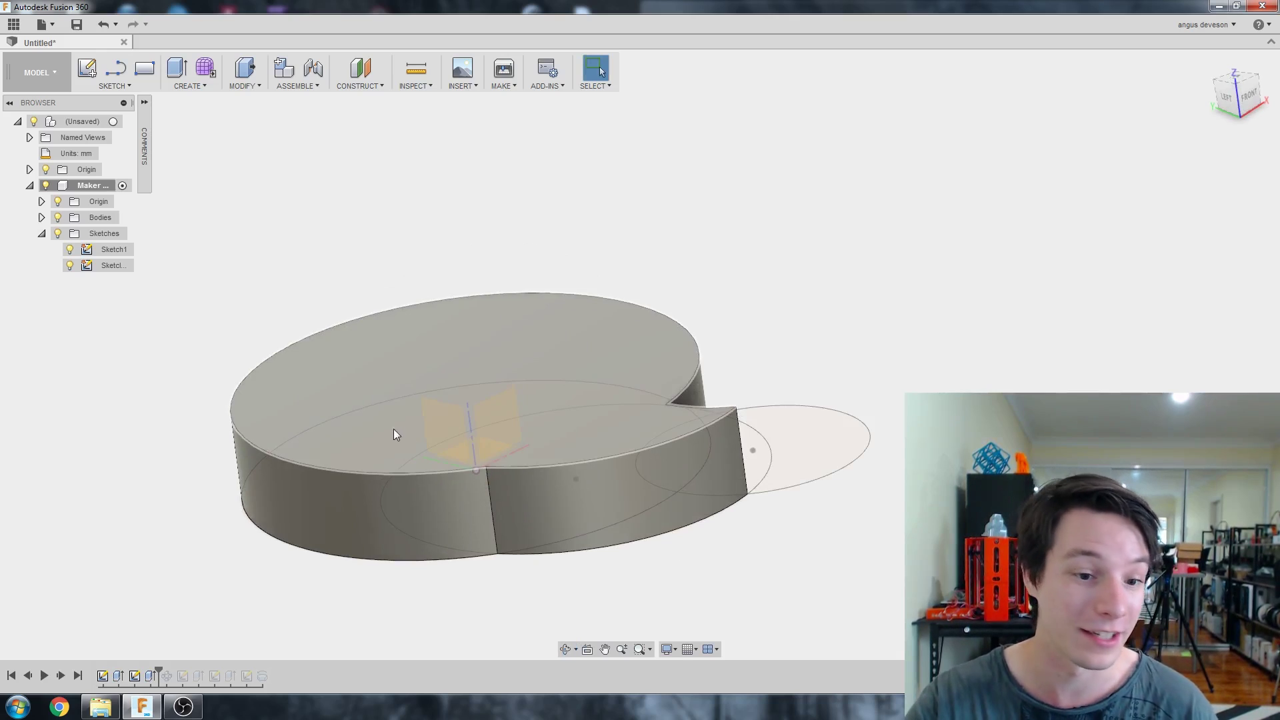
drag(159, 676, 175, 676)
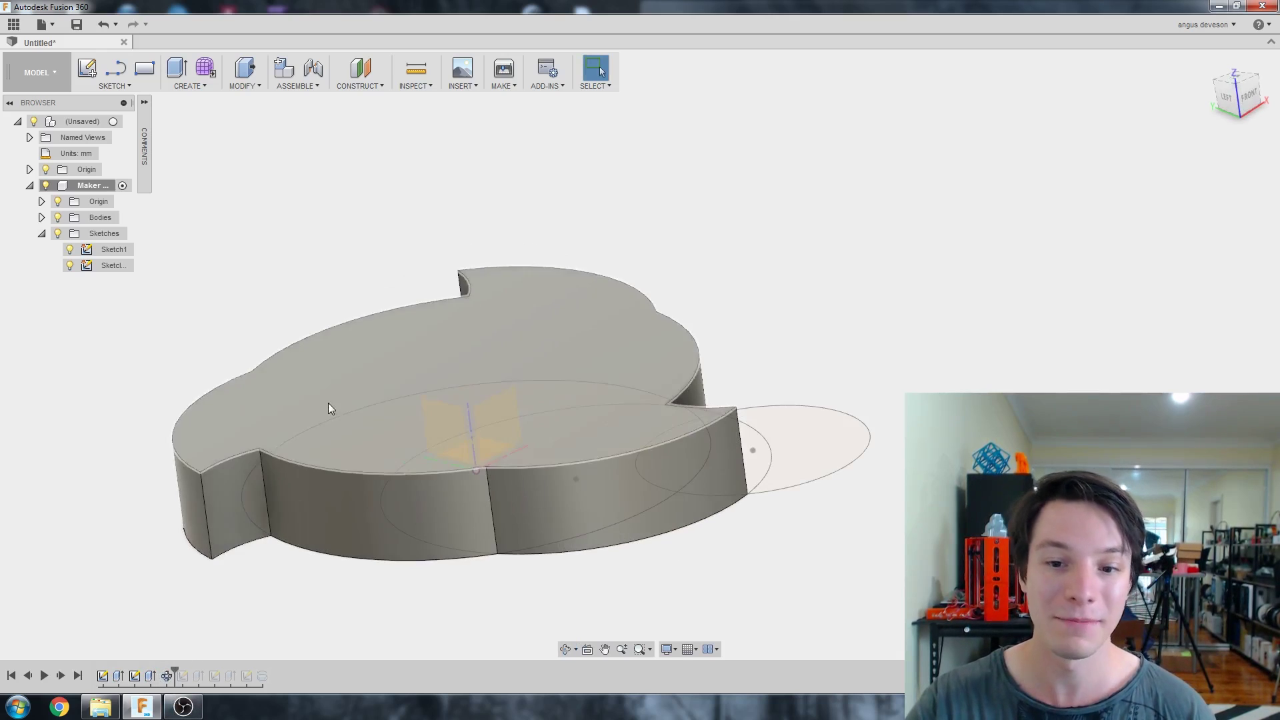
mouse_move(327, 402)
shift+middle_down()
mouse_move(343, 479)
mouse_move(354, 426)
shift+middle_up()
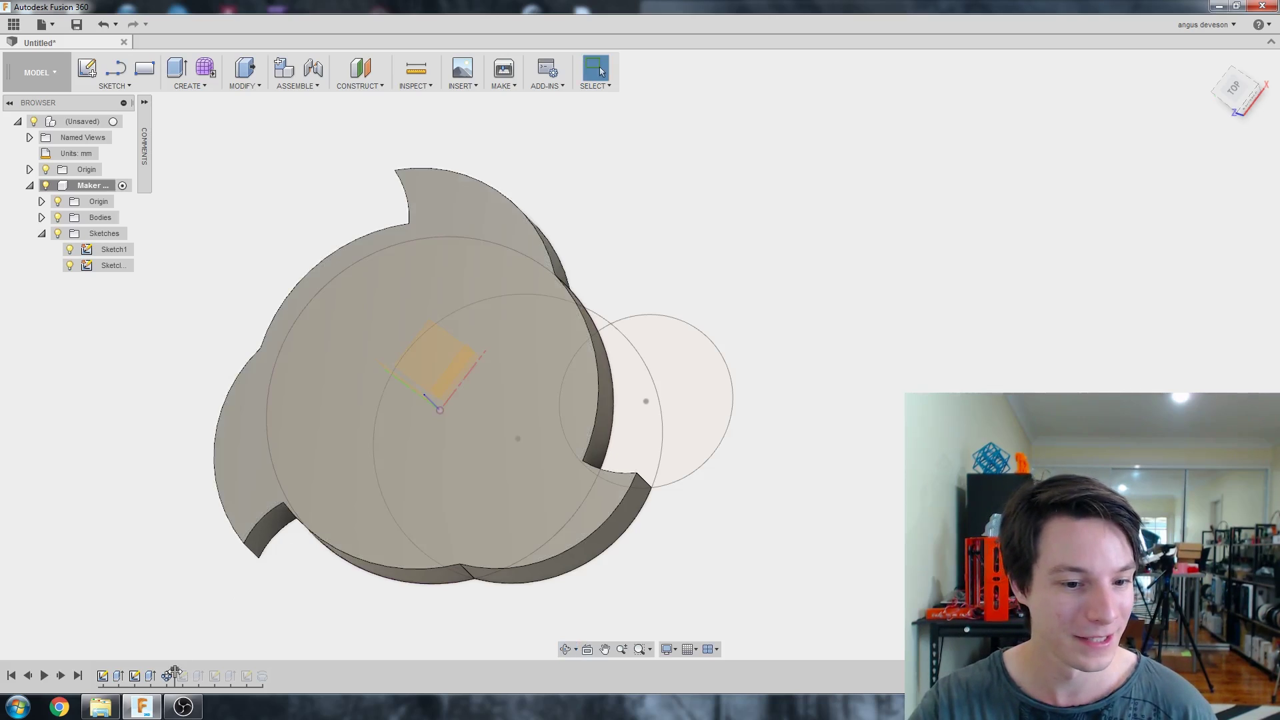
Roll the history forward through the recess sketch and the recess cut, and inspect the tapered recess wall
drag(175, 672, 191, 671)
shift+middle_drag(330, 567, 538, 522)
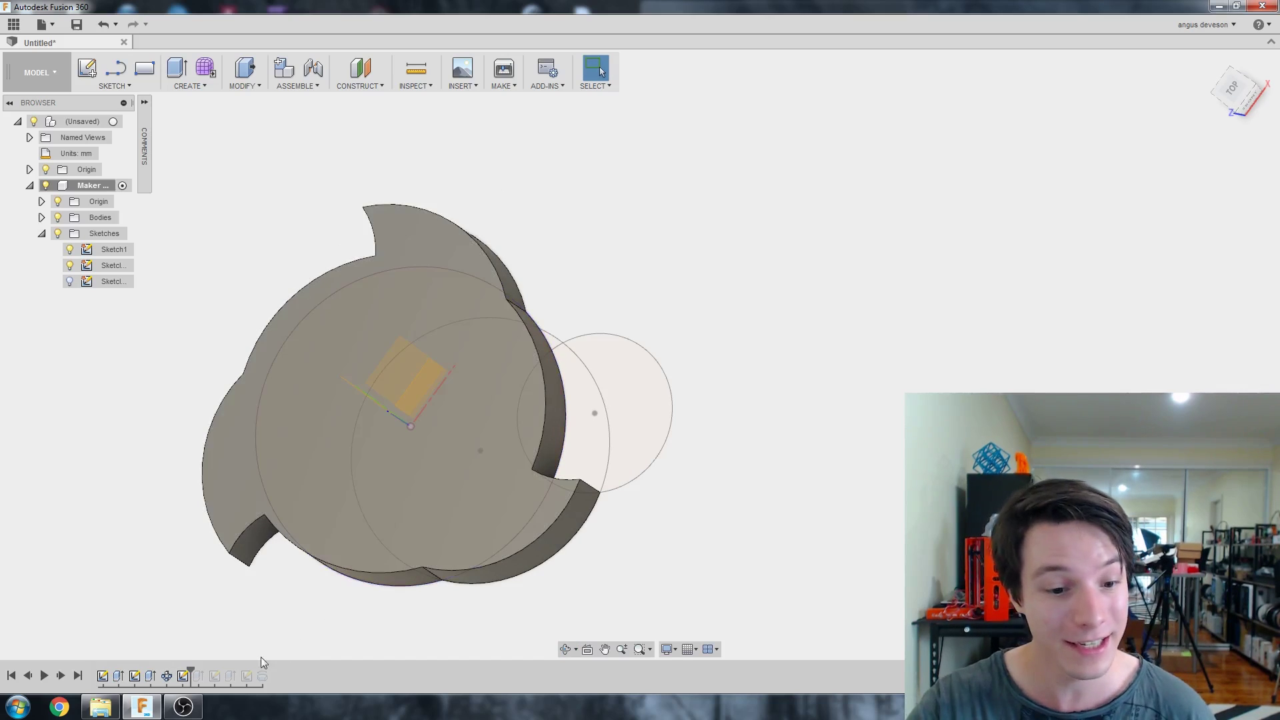
drag(191, 671, 206, 672)
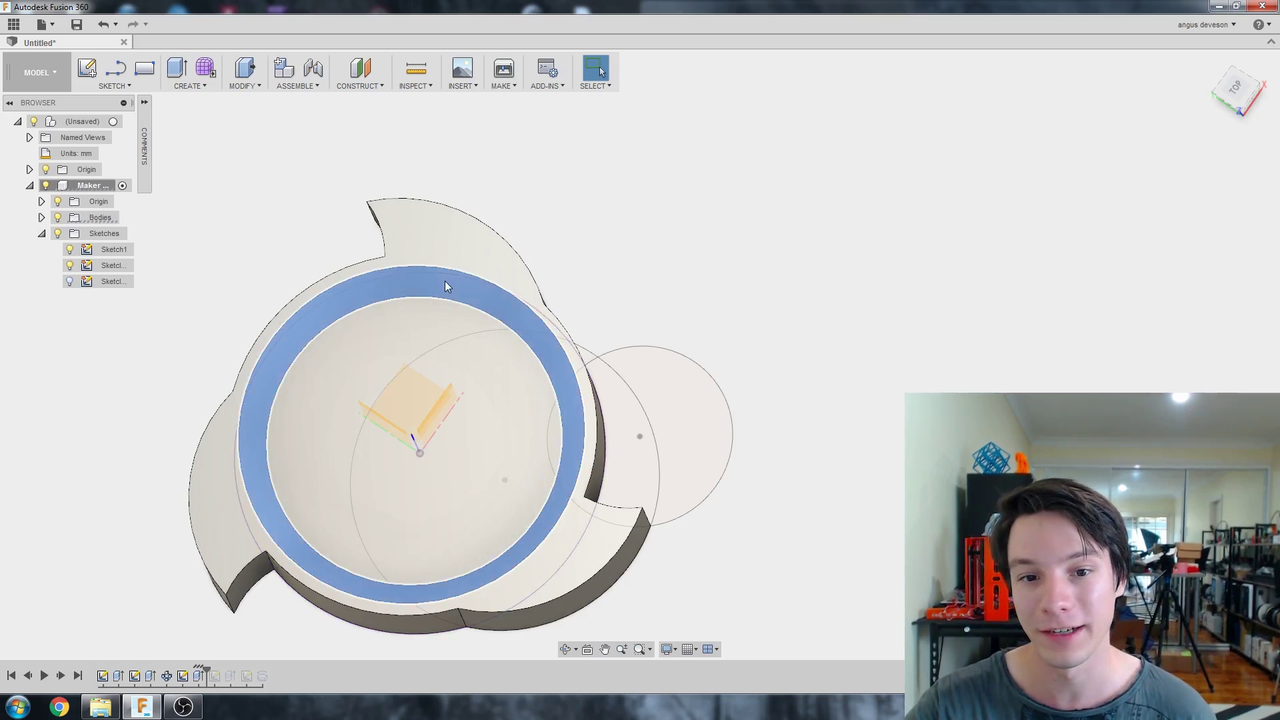
click(446, 282)
click(698, 252)
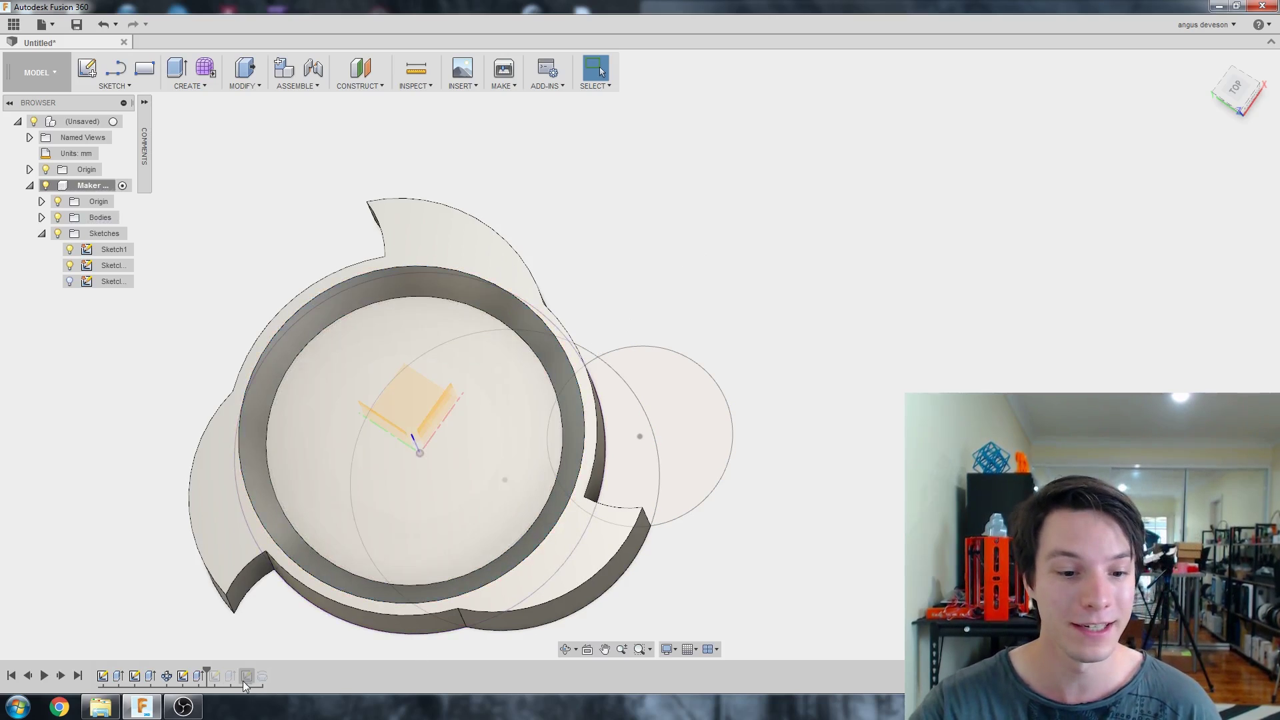
Roll the history forward to the logo sketch and show both the recess sketch and the logo sketch
drag(209, 671, 222, 672)
scroll(331, 541, down, 3)
shift+middle_drag(333, 539, 340, 503)
scroll(338, 581, up, 1)
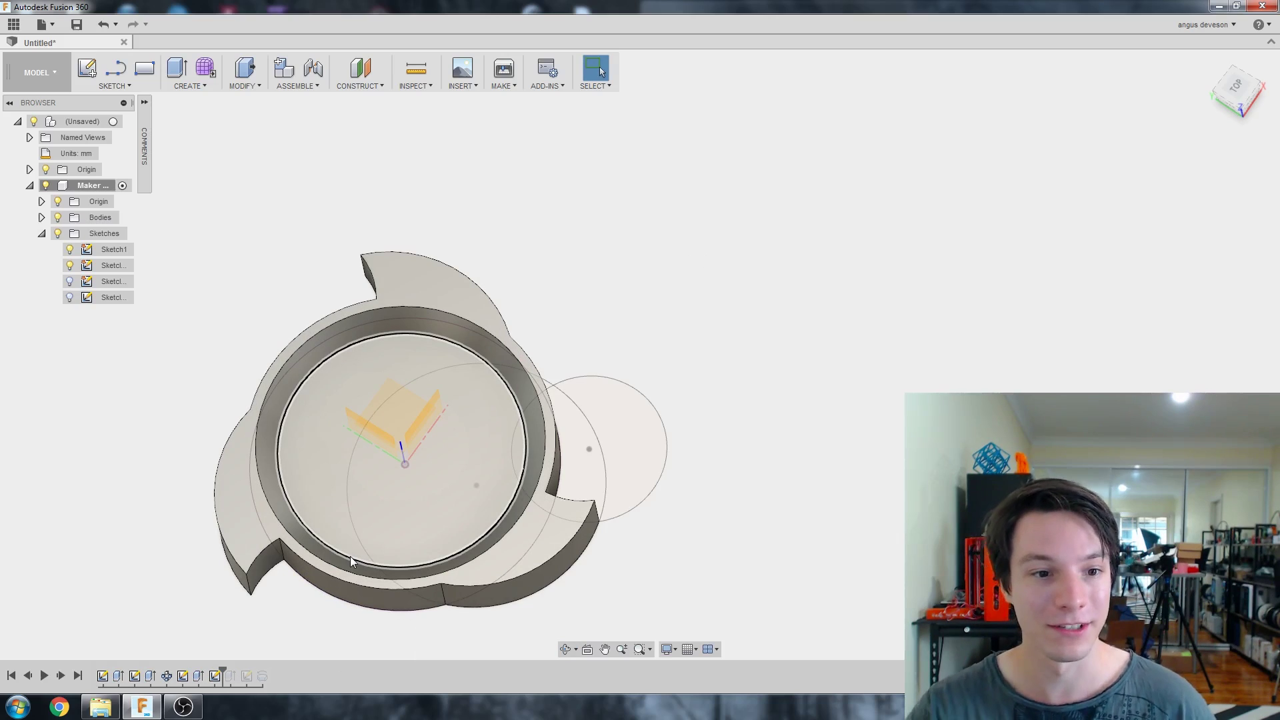
click(69, 265)
click(70, 282)
click(69, 297)
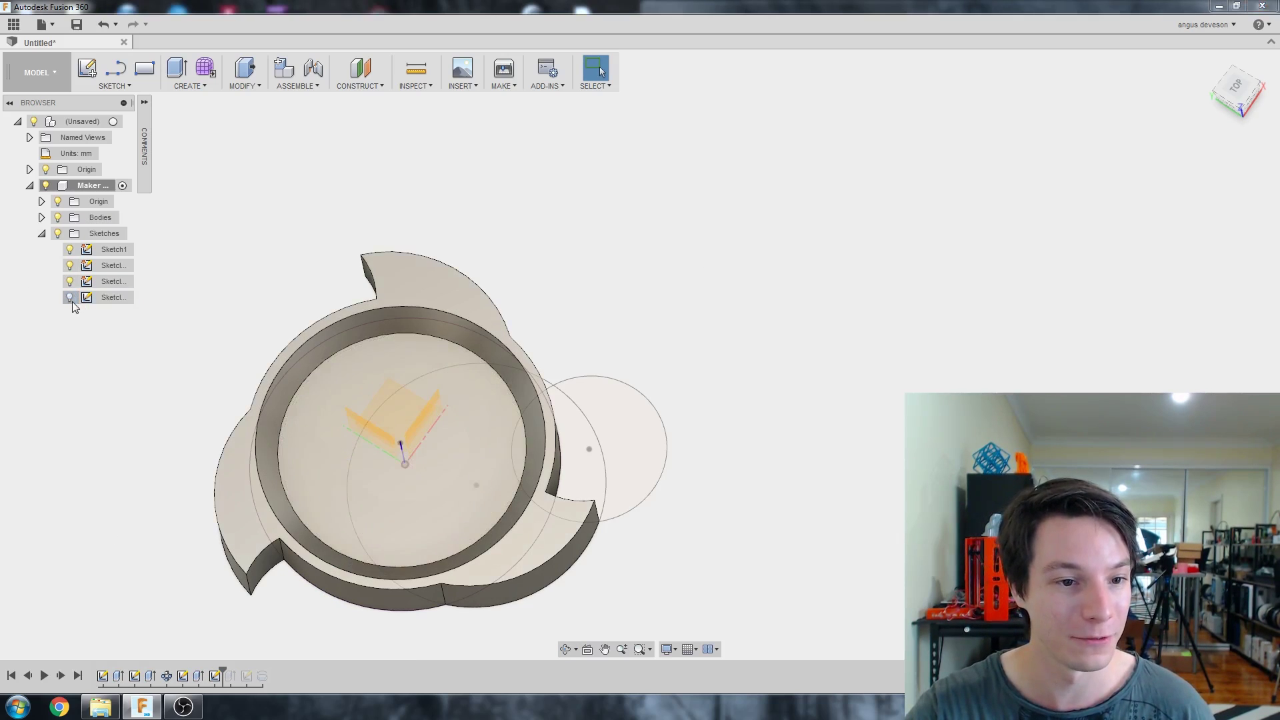
mouse_move(253, 466)
shift+middle_down()
mouse_move(269, 481)
mouse_move(254, 502)
mouse_move(283, 456)
shift+middle_up()
scroll(286, 474, up, 2)
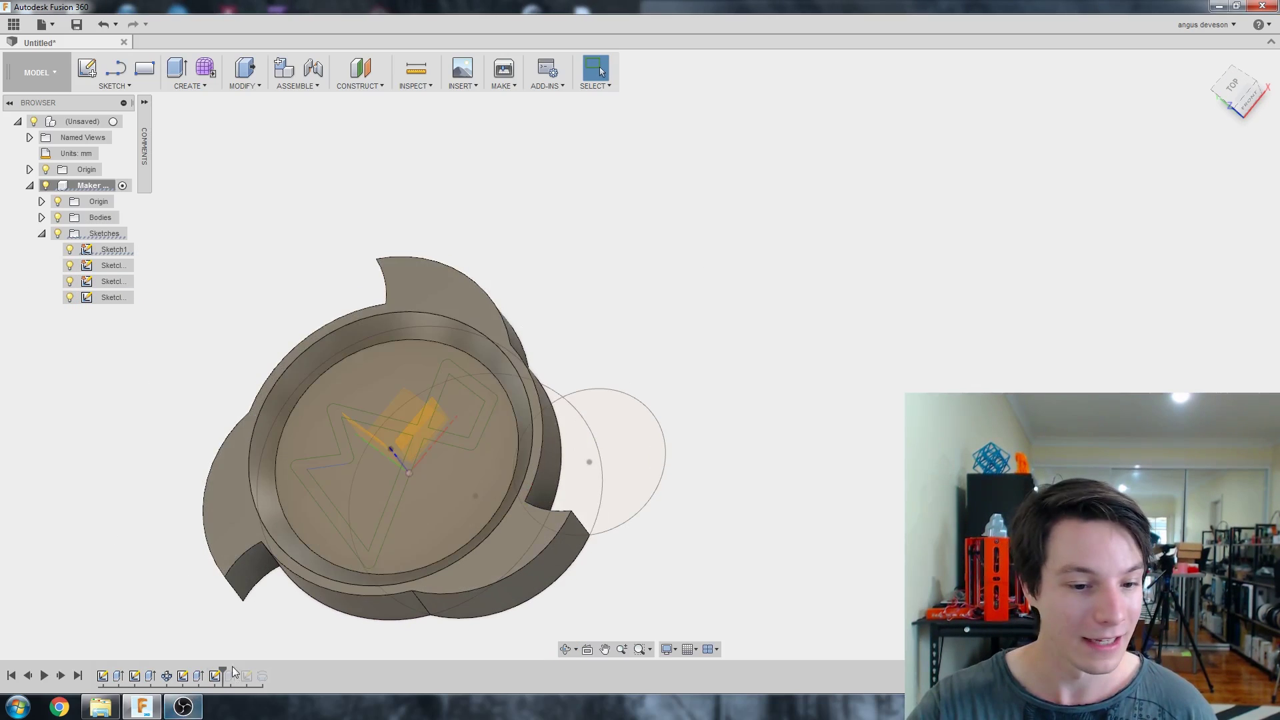
Roll the history forward past the logo engraving to the notch profile sketch and show that sketch from the side
drag(223, 669, 237, 669)
shift+middle_drag(684, 399, 370, 462)
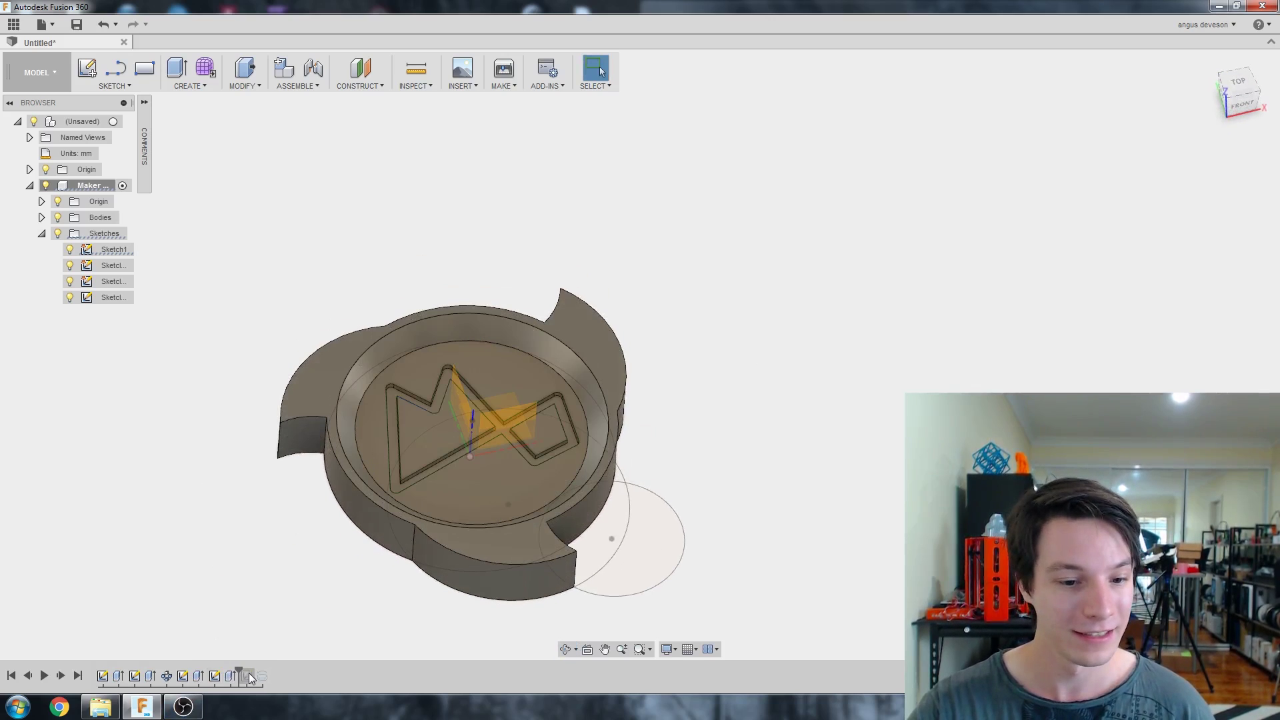
drag(238, 669, 254, 670)
shift+middle_drag(320, 536, 309, 484)
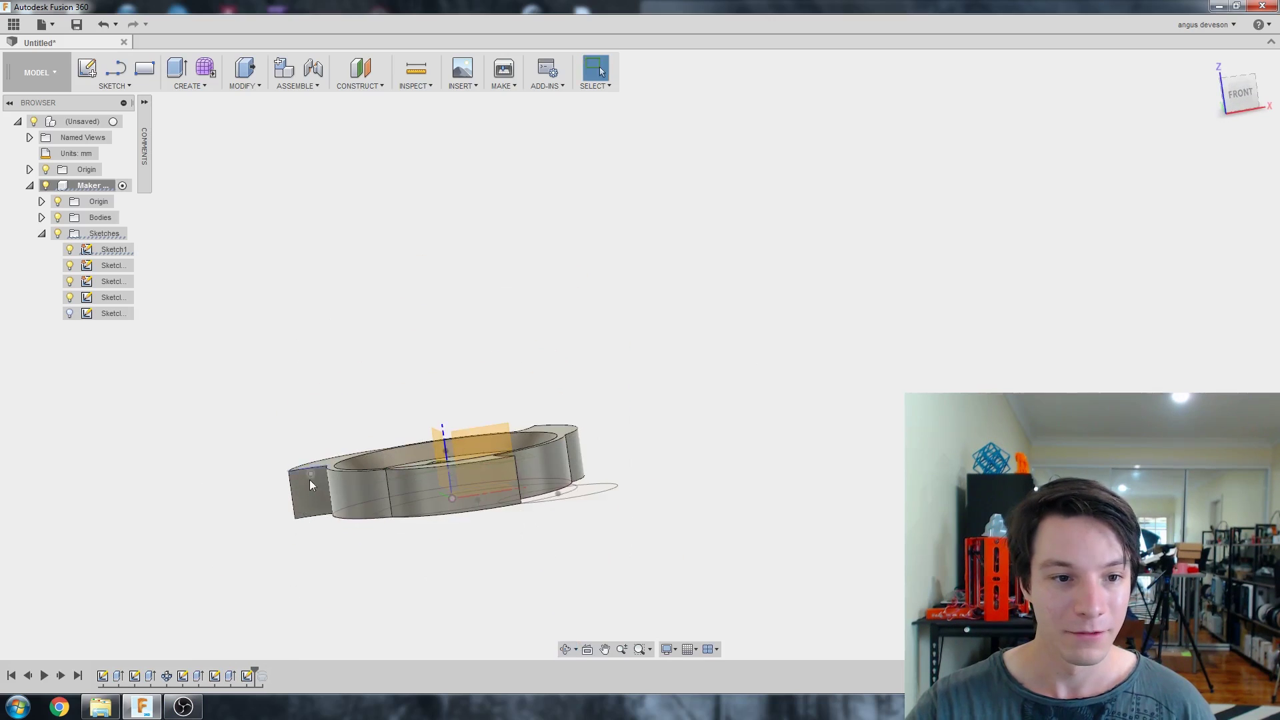
click(70, 313)
scroll(330, 486, up, 3)
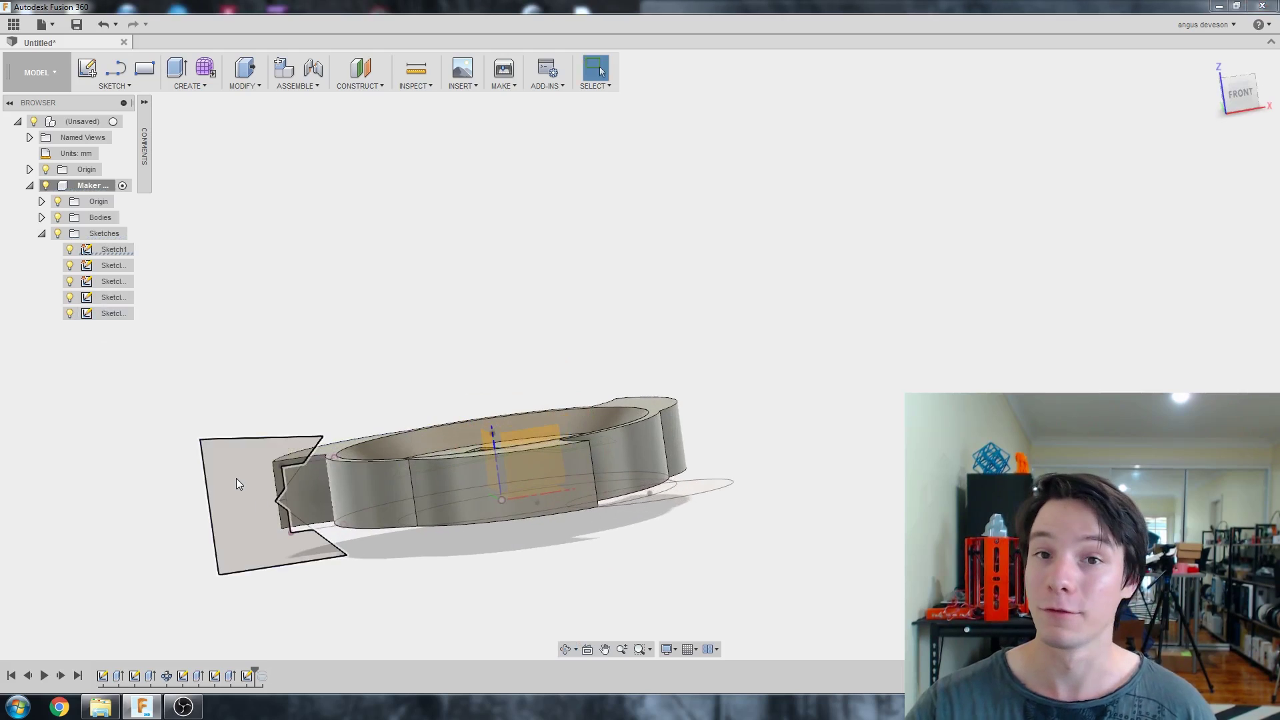
Roll the history forward past the revolve cut to the end of the design and view the finished coin from above
scroll(230, 485, up, 1)
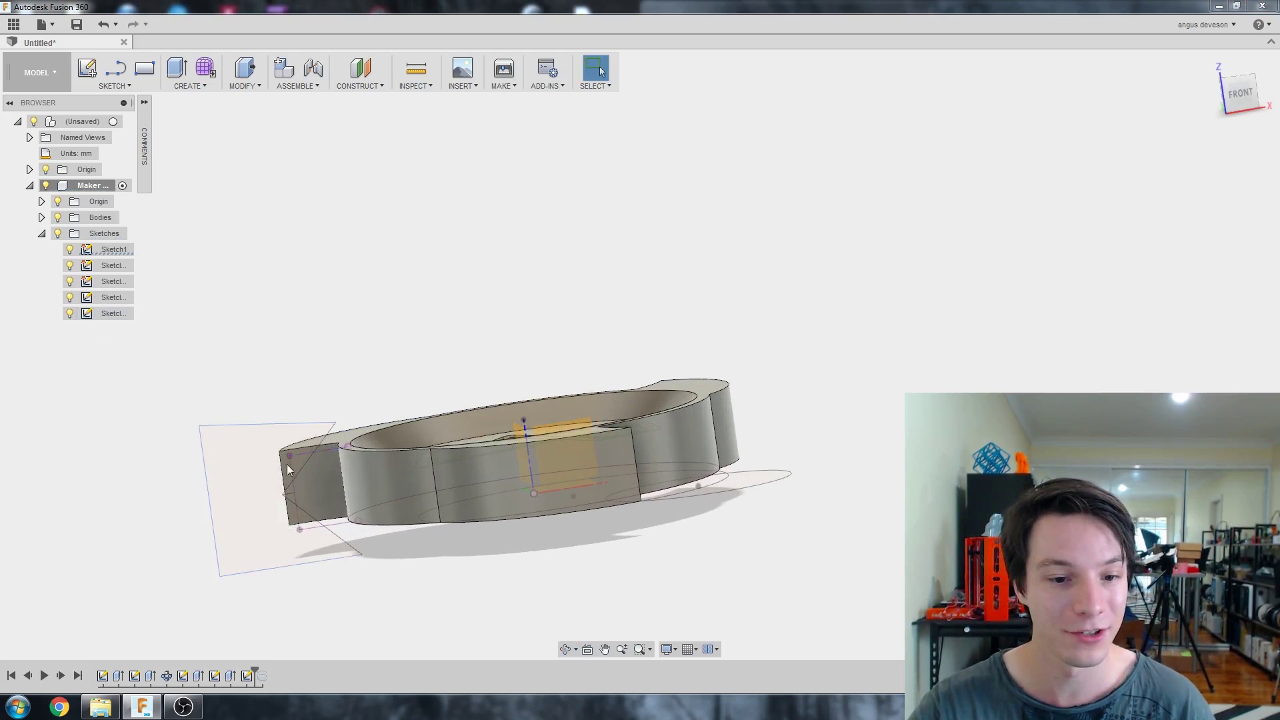
drag(254, 670, 271, 669)
scroll(392, 478, down, 2)
mouse_move(394, 473)
shift+middle_down()
mouse_move(546, 461)
mouse_move(270, 519)
shift+middle_up()
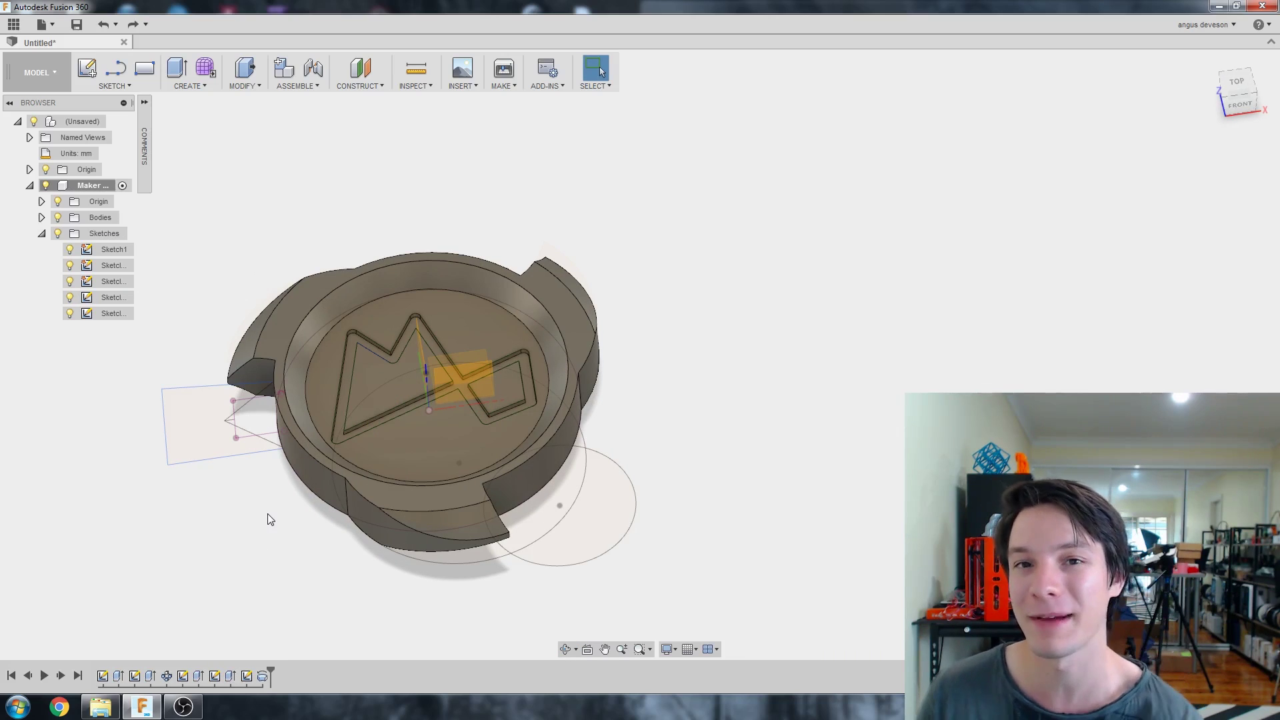
Edit the crescent sketch to try a 30 mm diameter for the 25 mm circle, and inspect the updated coin
right_click(134, 676)
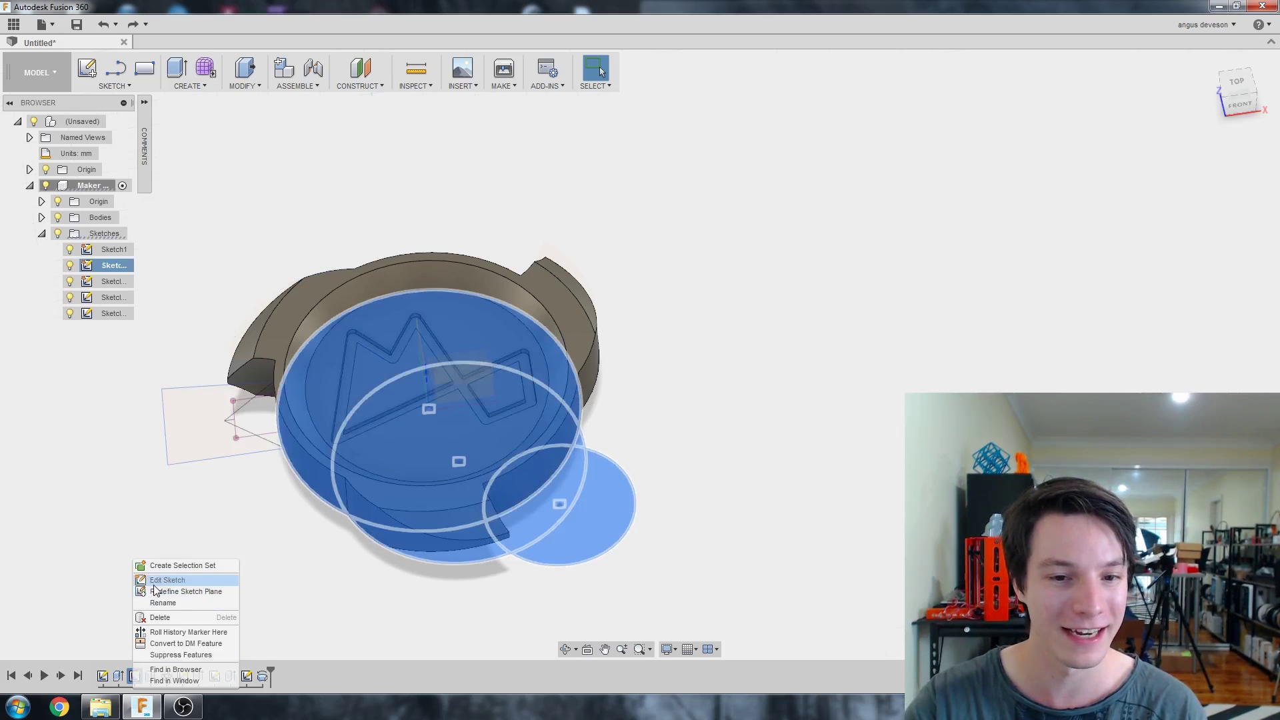
click(160, 581)
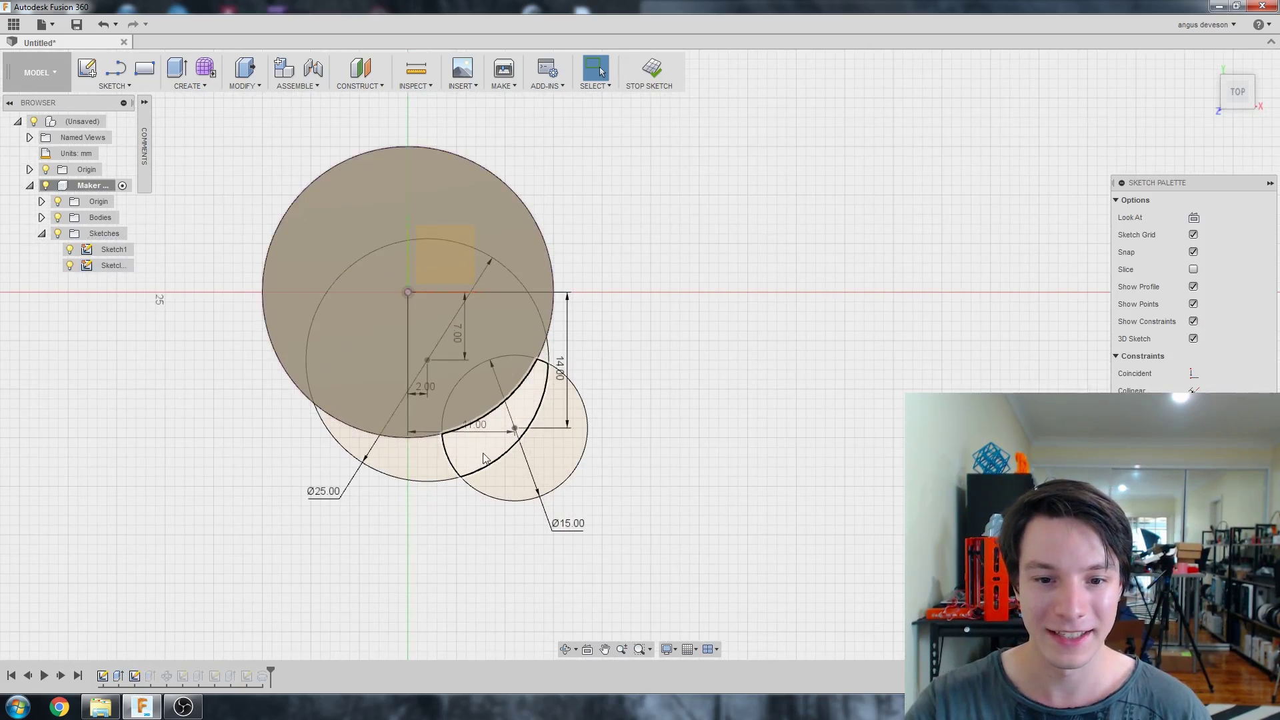
click(436, 480)
scroll(326, 475, up, 3)
scroll(409, 499, down, 2)
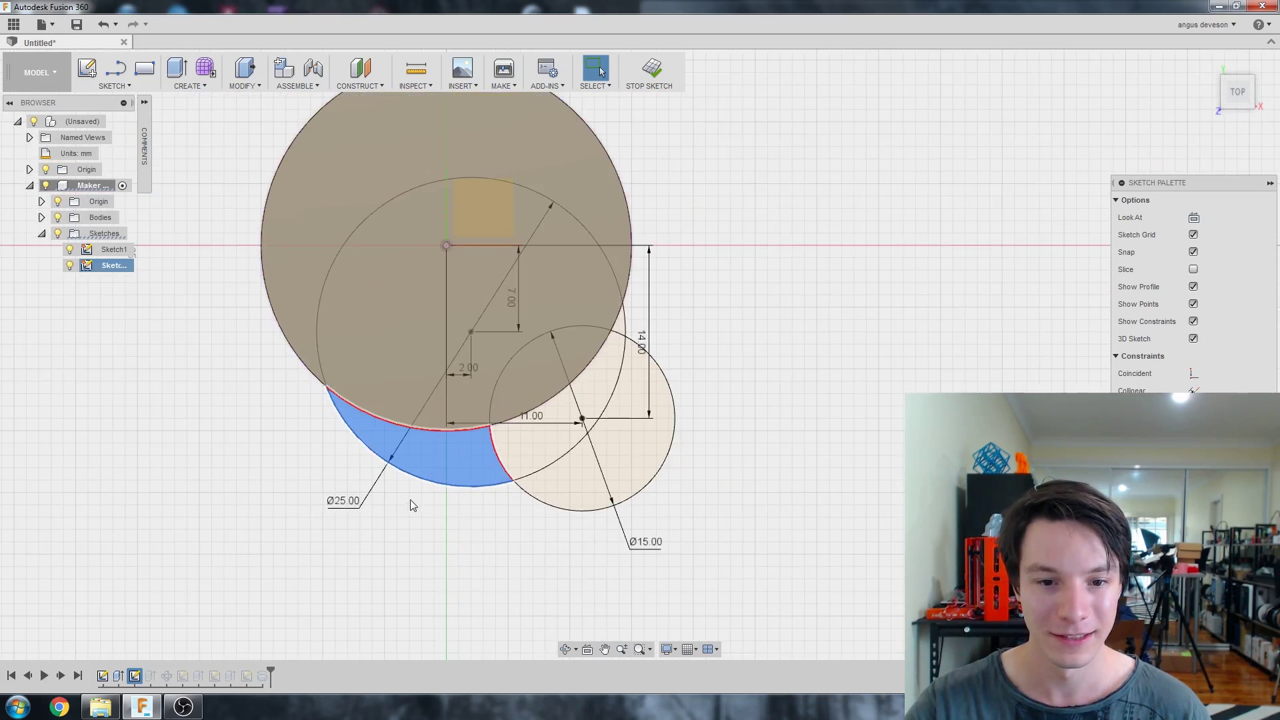
double_click(349, 504)
text(30)
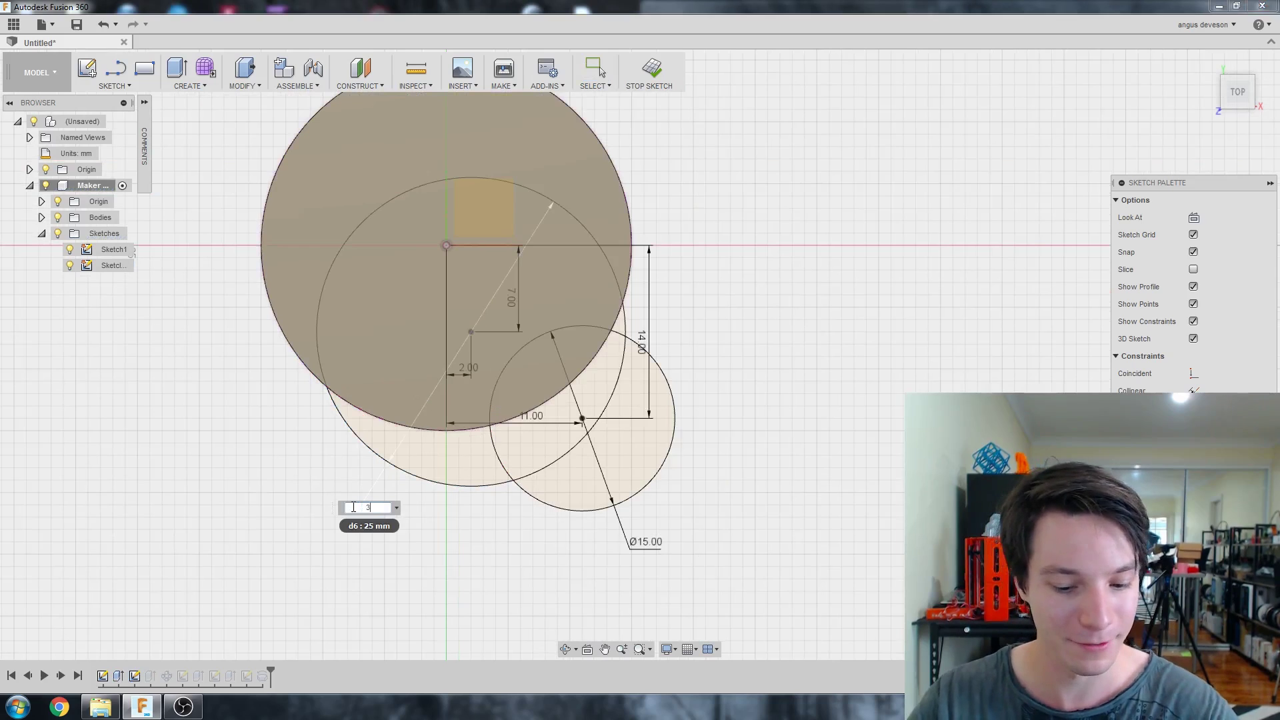
key(Return)
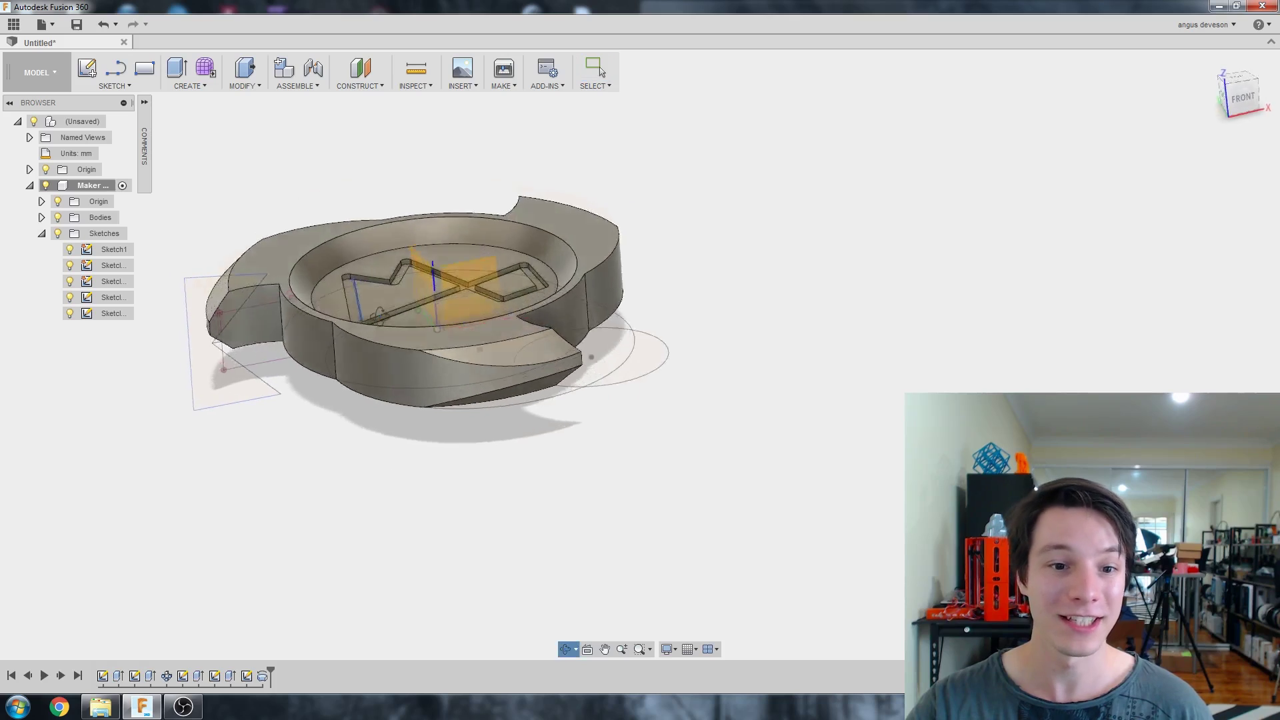
shift+middle_drag(380, 315, 423, 441)
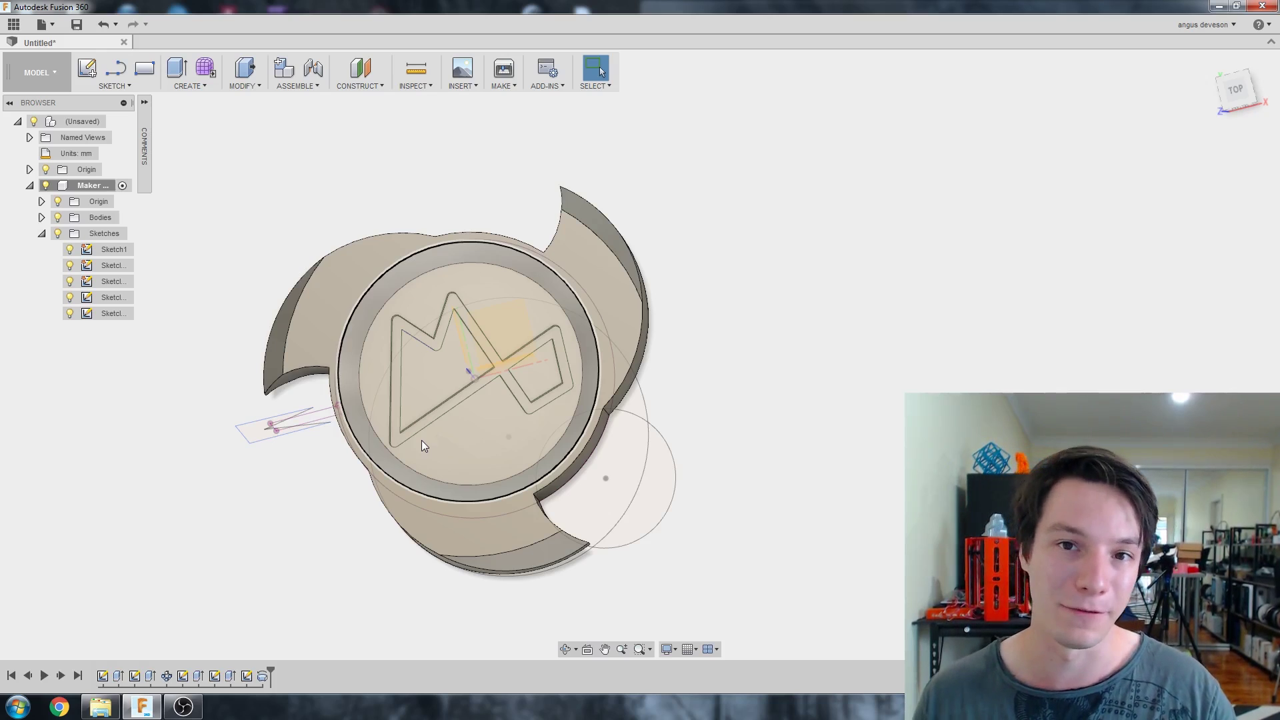
double_click(421, 440)
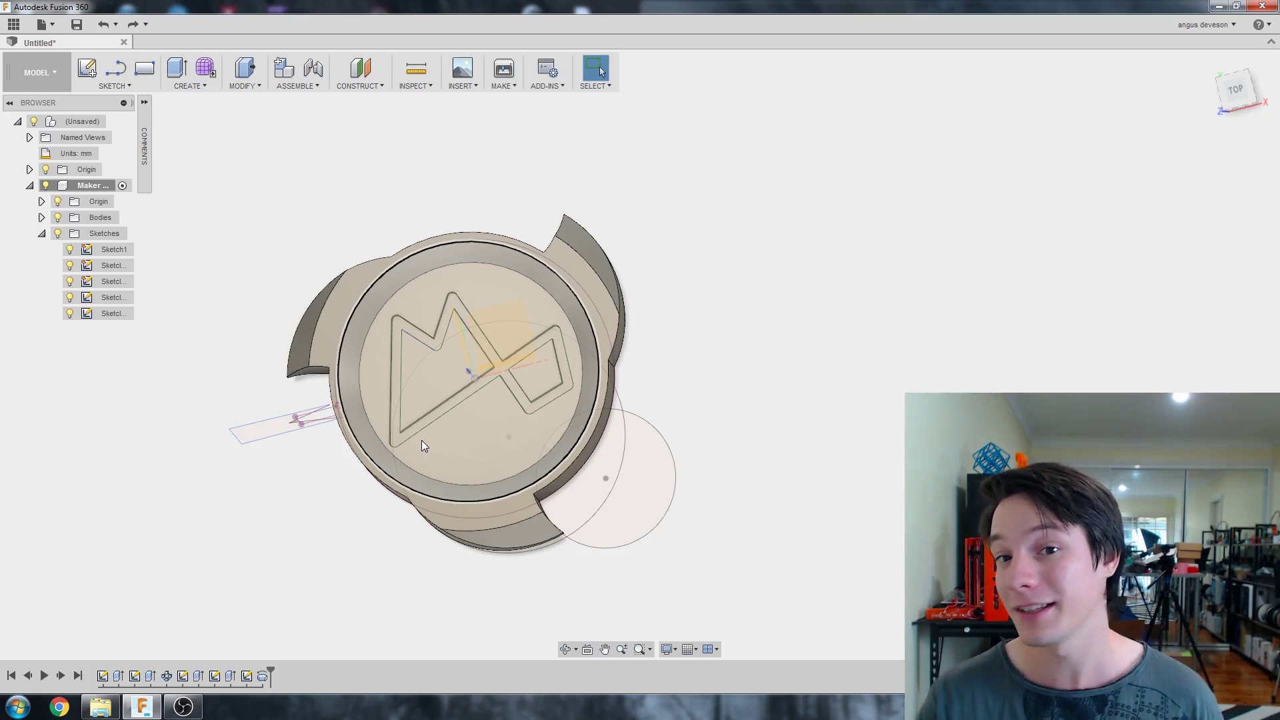
Export the Maker Coin component as a binary, medium-refinement STL named Maker Coin.stl in the Makers Muse folder, without sending it to a 3D print utility
click(94, 185)
right_click(94, 186)
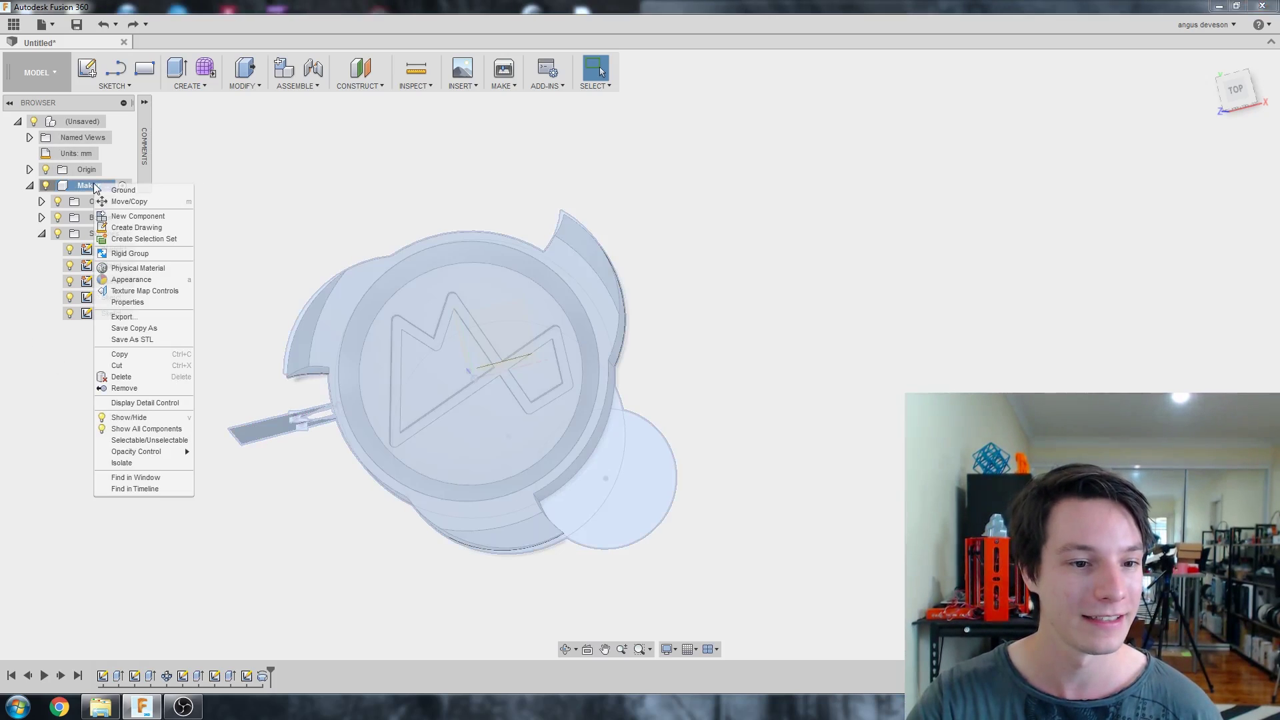
click(132, 339)
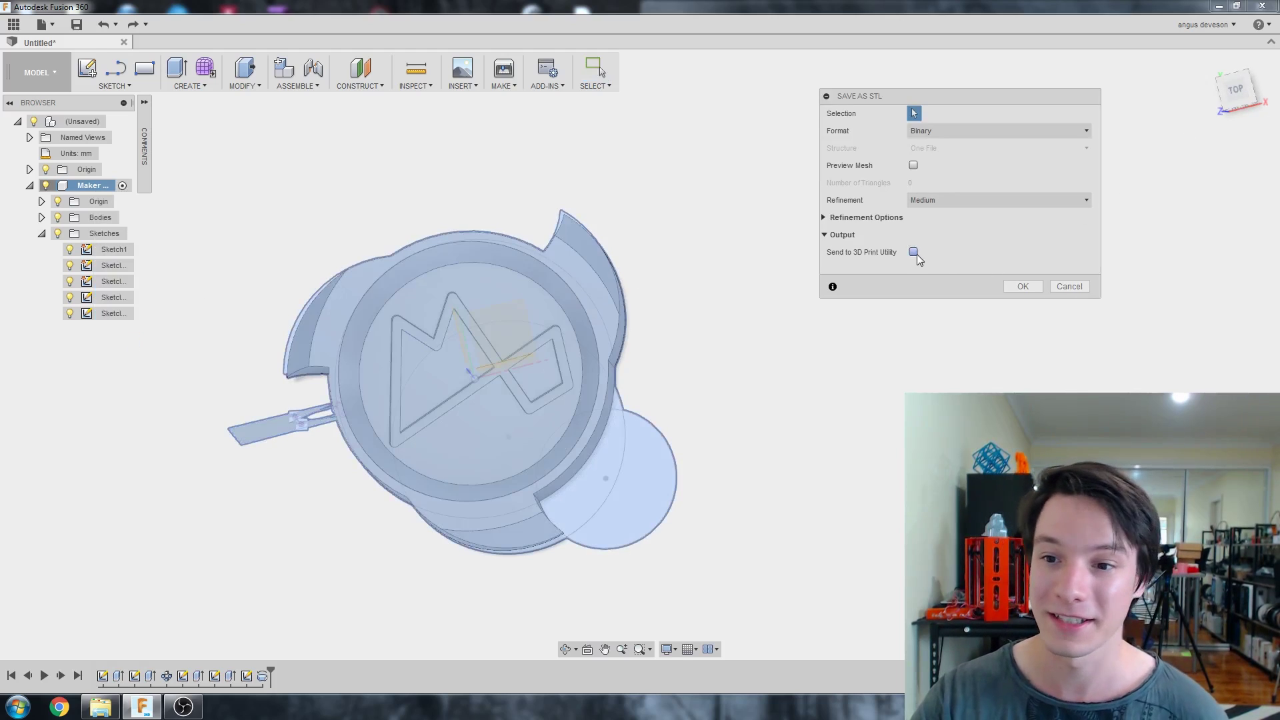
click(1021, 286)
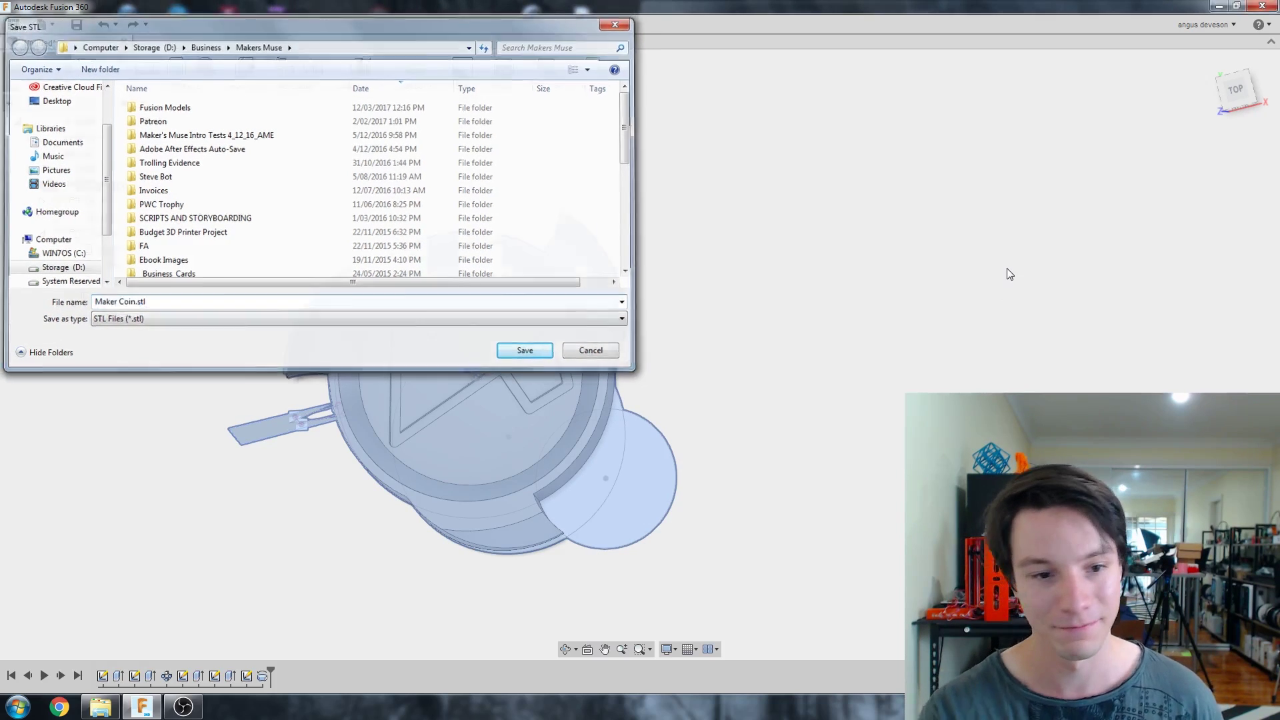
key(Return)
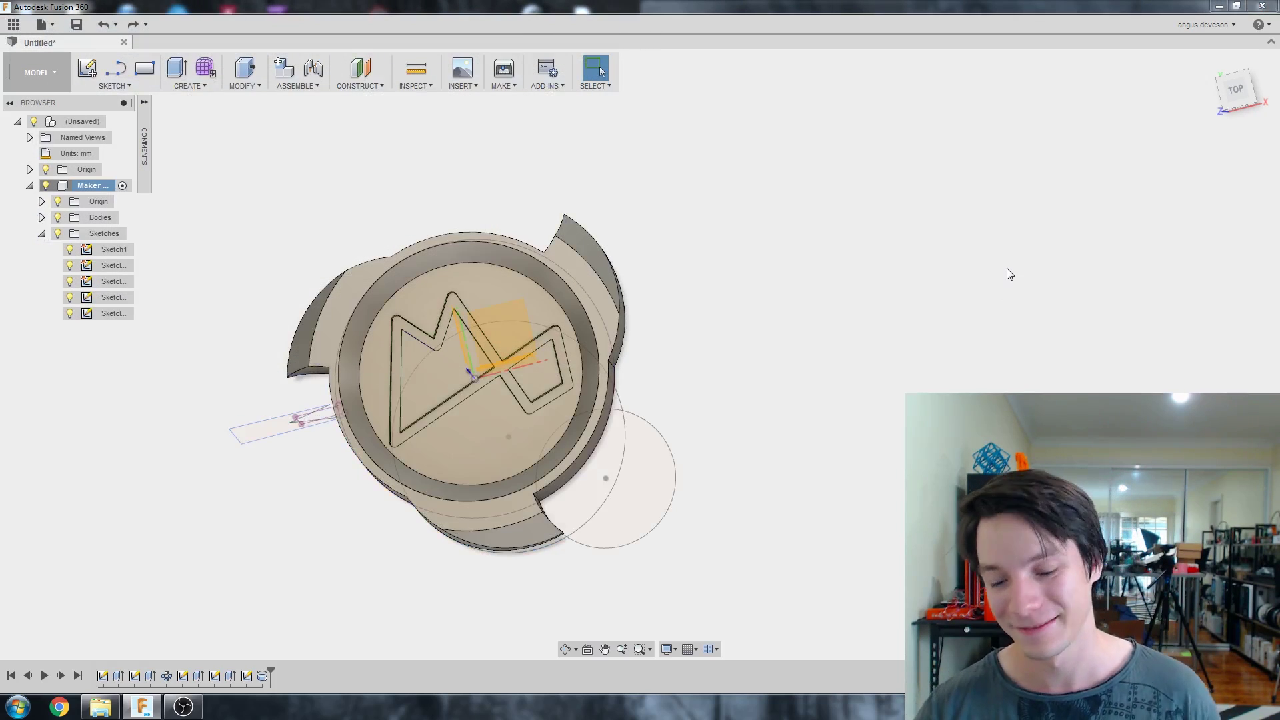